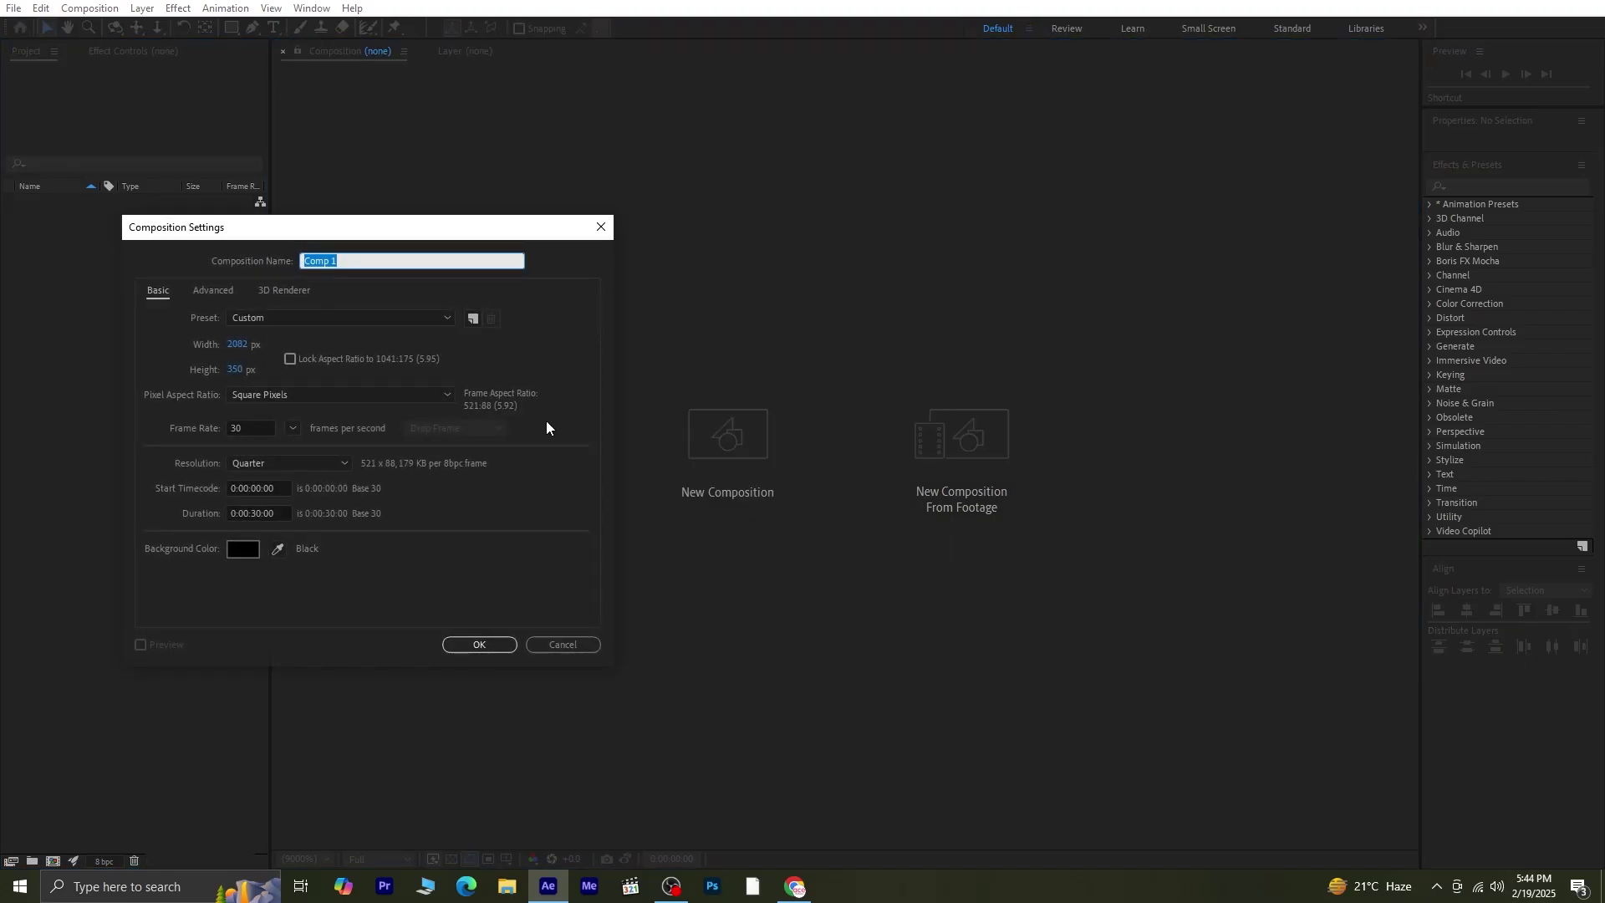
Create a new composition with a width of 1920 px and a height of 1080 px.
{"action": "left_click", "coordinate": [238, 344]}
{"action": "type", "text": "1920"}
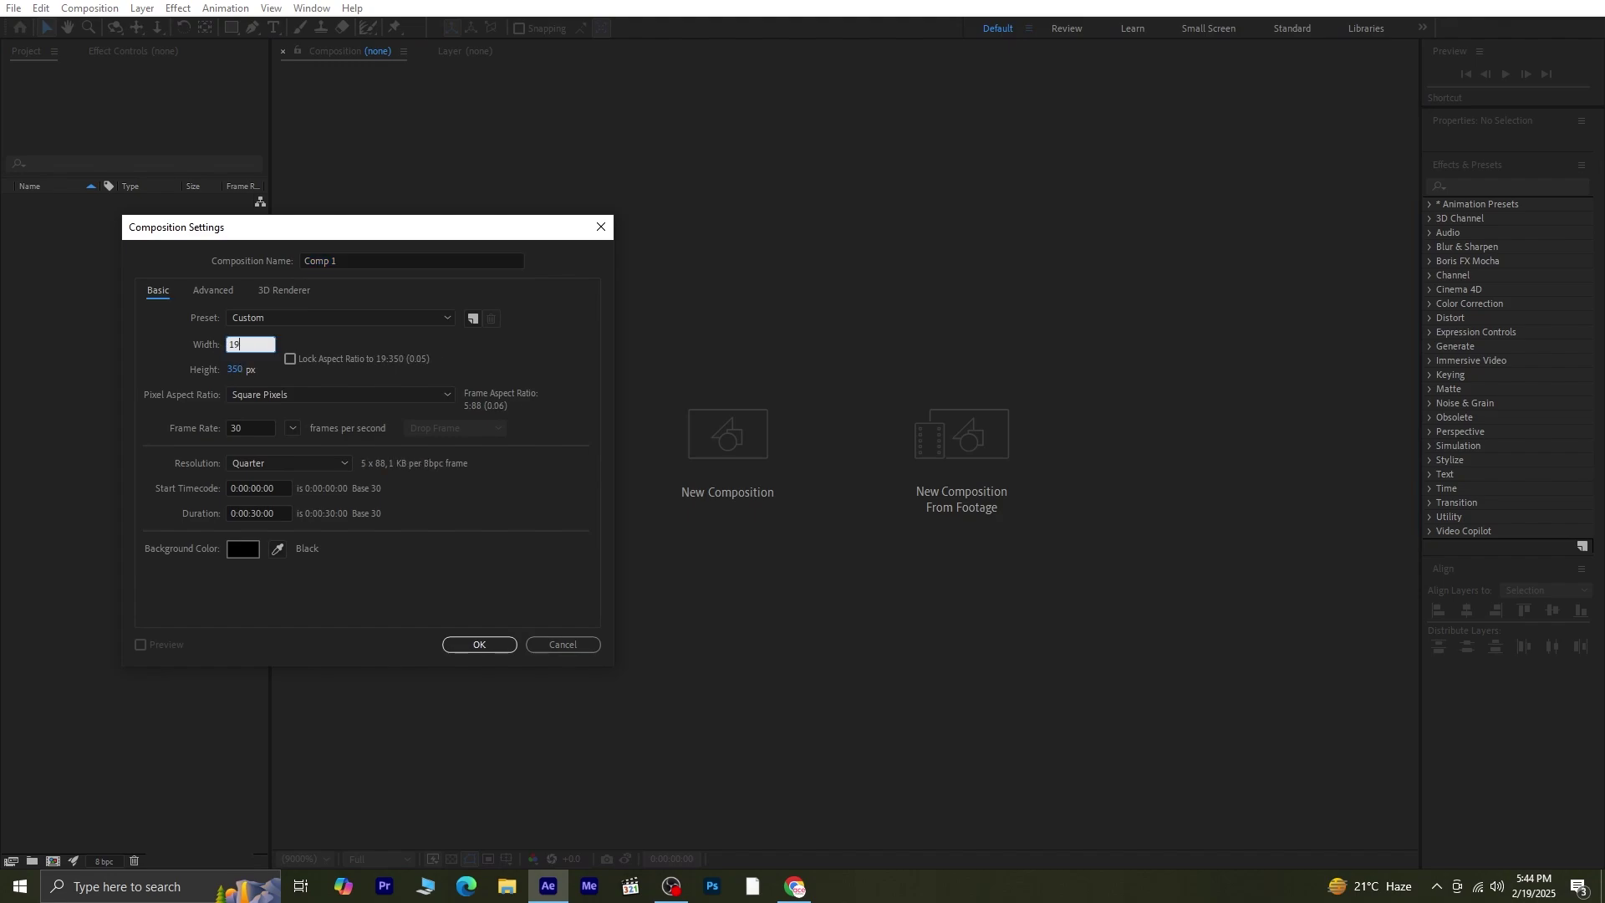
{"action": "left_click", "coordinate": [235, 370]}
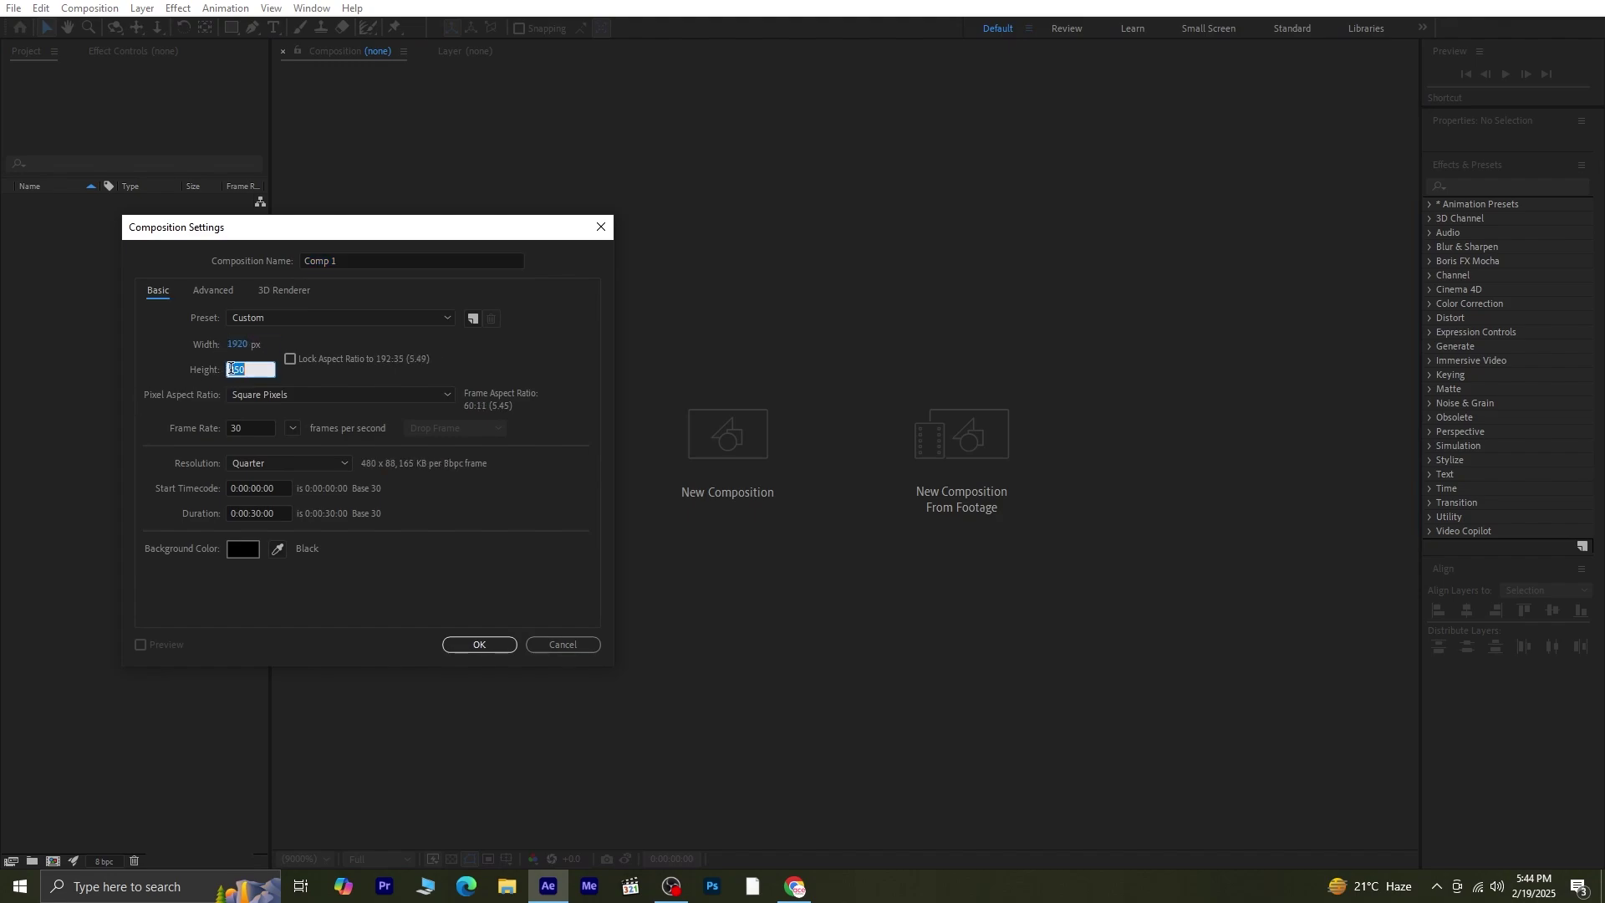
{"action": "type", "text": "1080"}
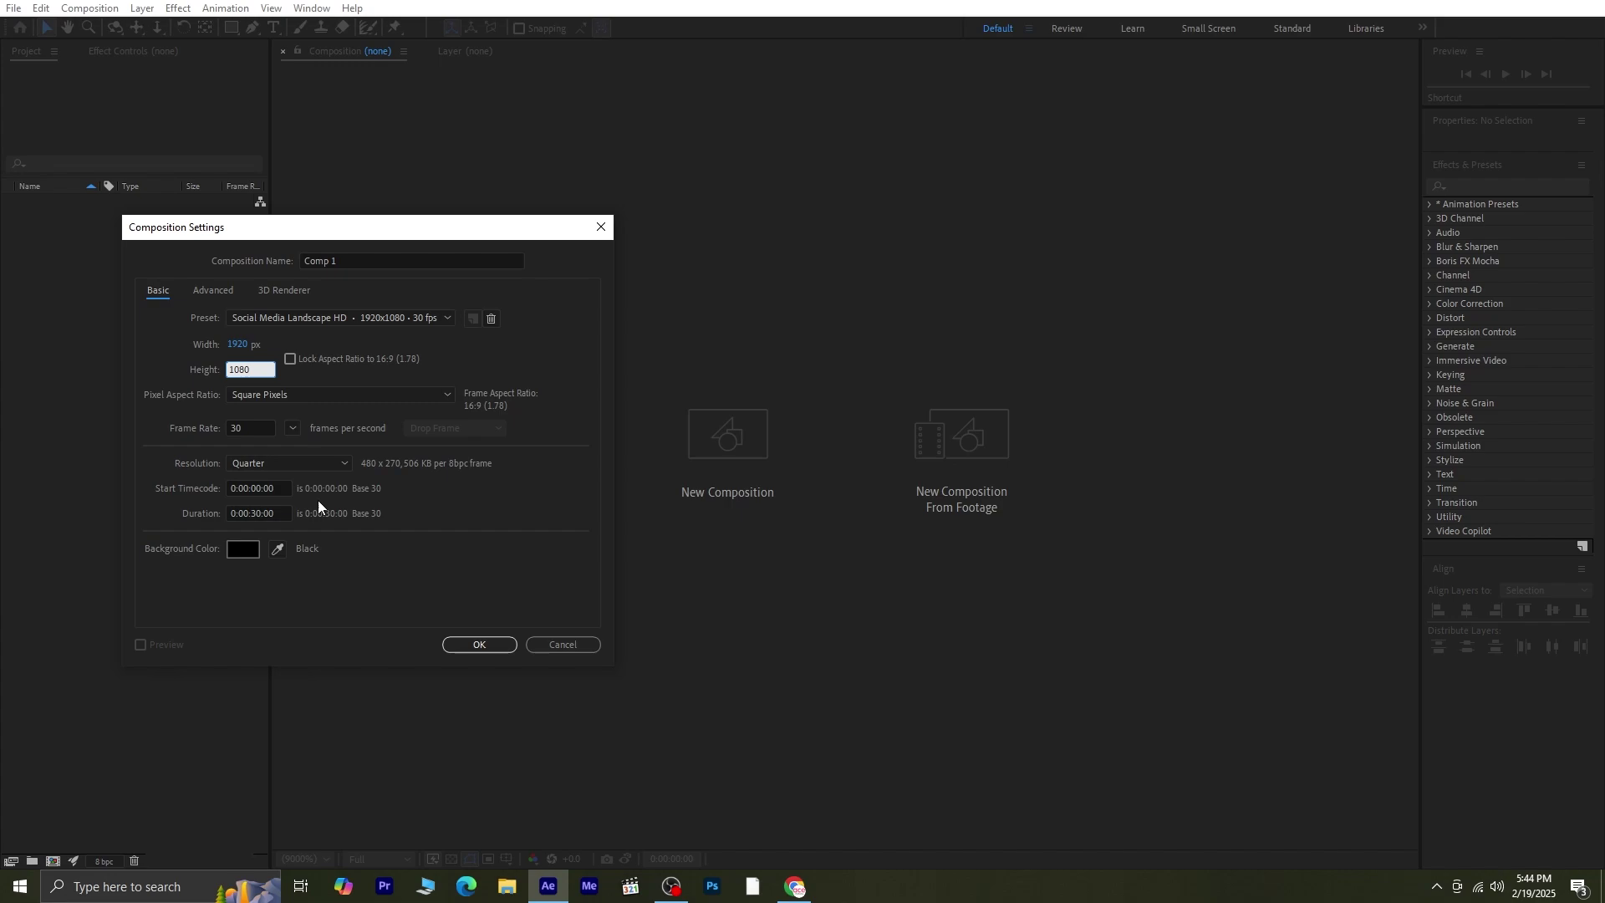
{"action": "left_click", "coordinate": [346, 565]}
{"action": "left_click", "coordinate": [479, 645]}
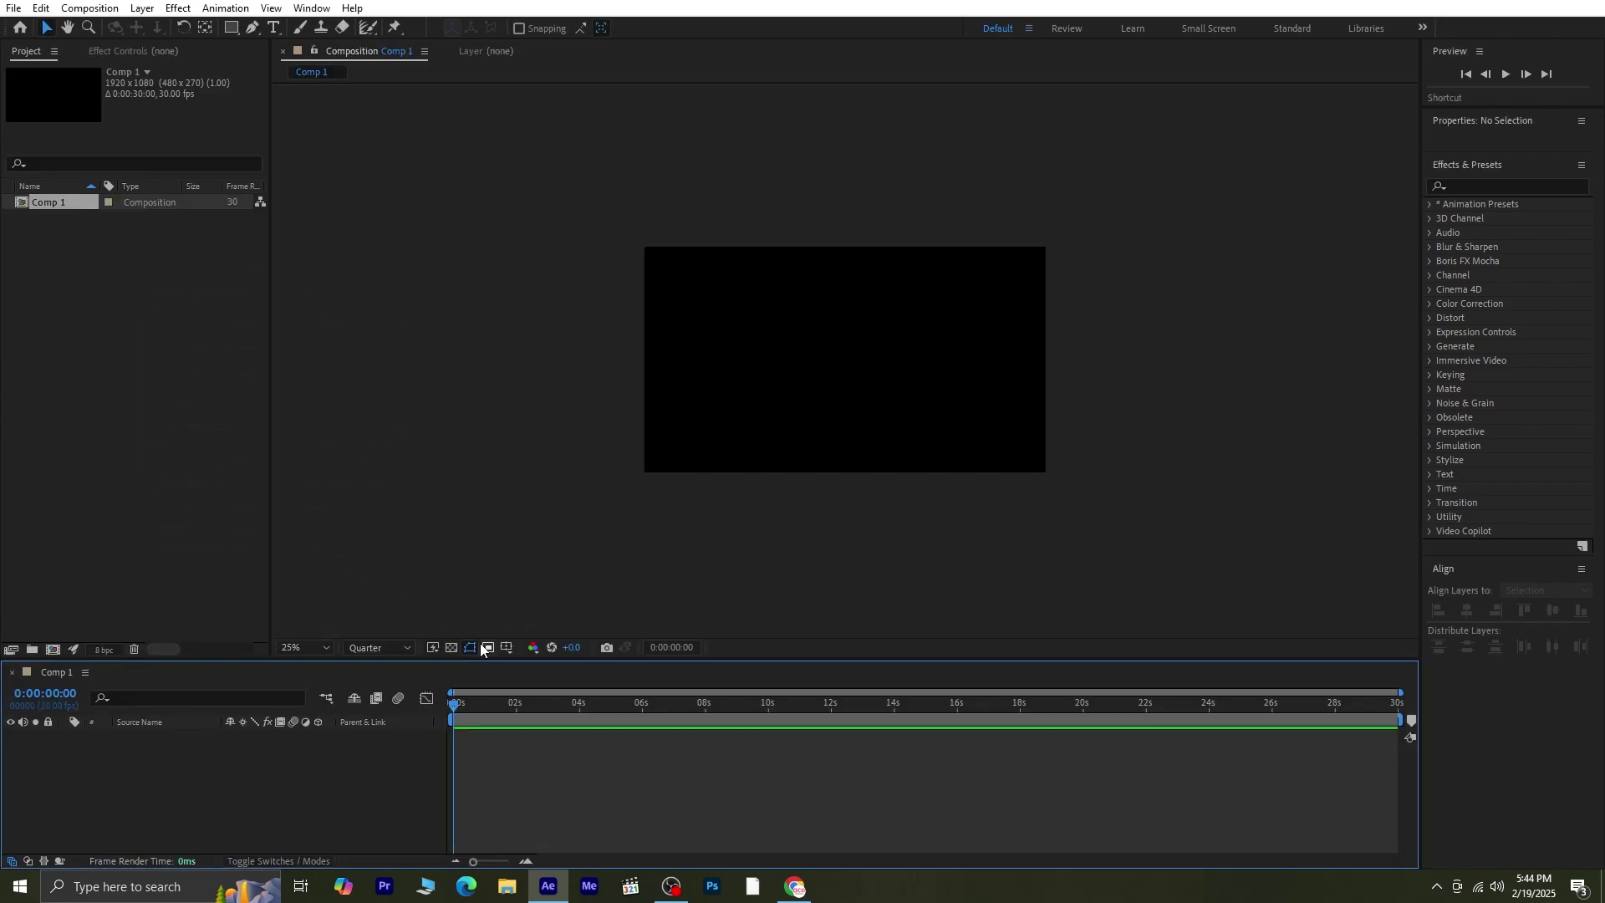
Import the Adjustment Layer.mp4 video into the project and add it to the composition's timeline.
{"action": "left_click", "coordinate": [320, 649]}
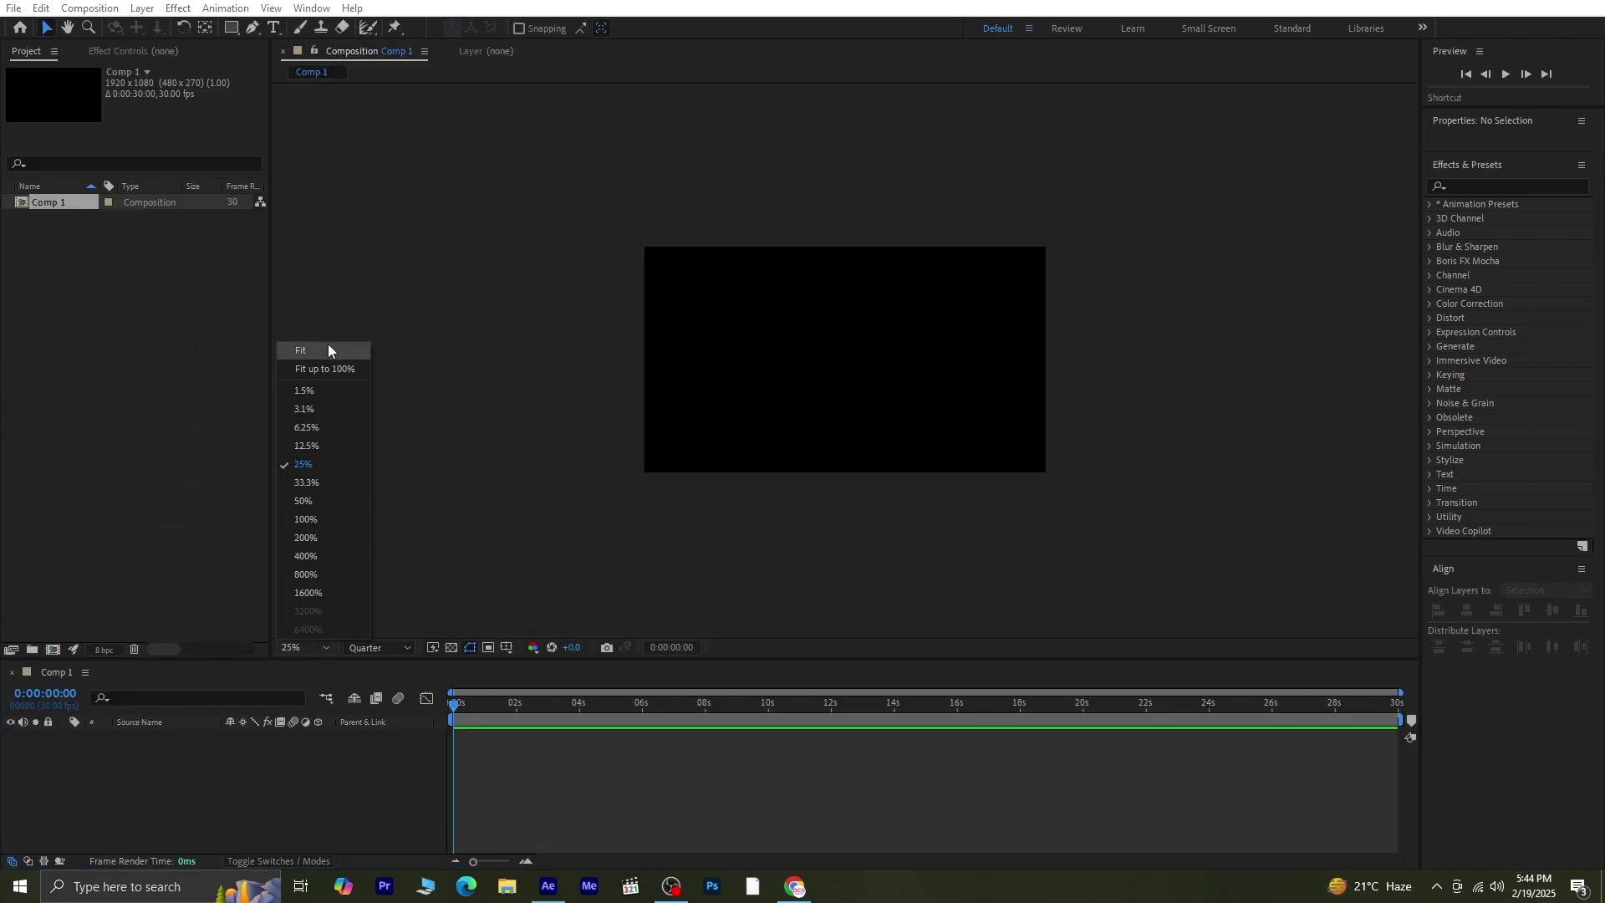
{"action": "left_click", "coordinate": [327, 344]}
{"action": "right_click", "coordinate": [27, 290]}
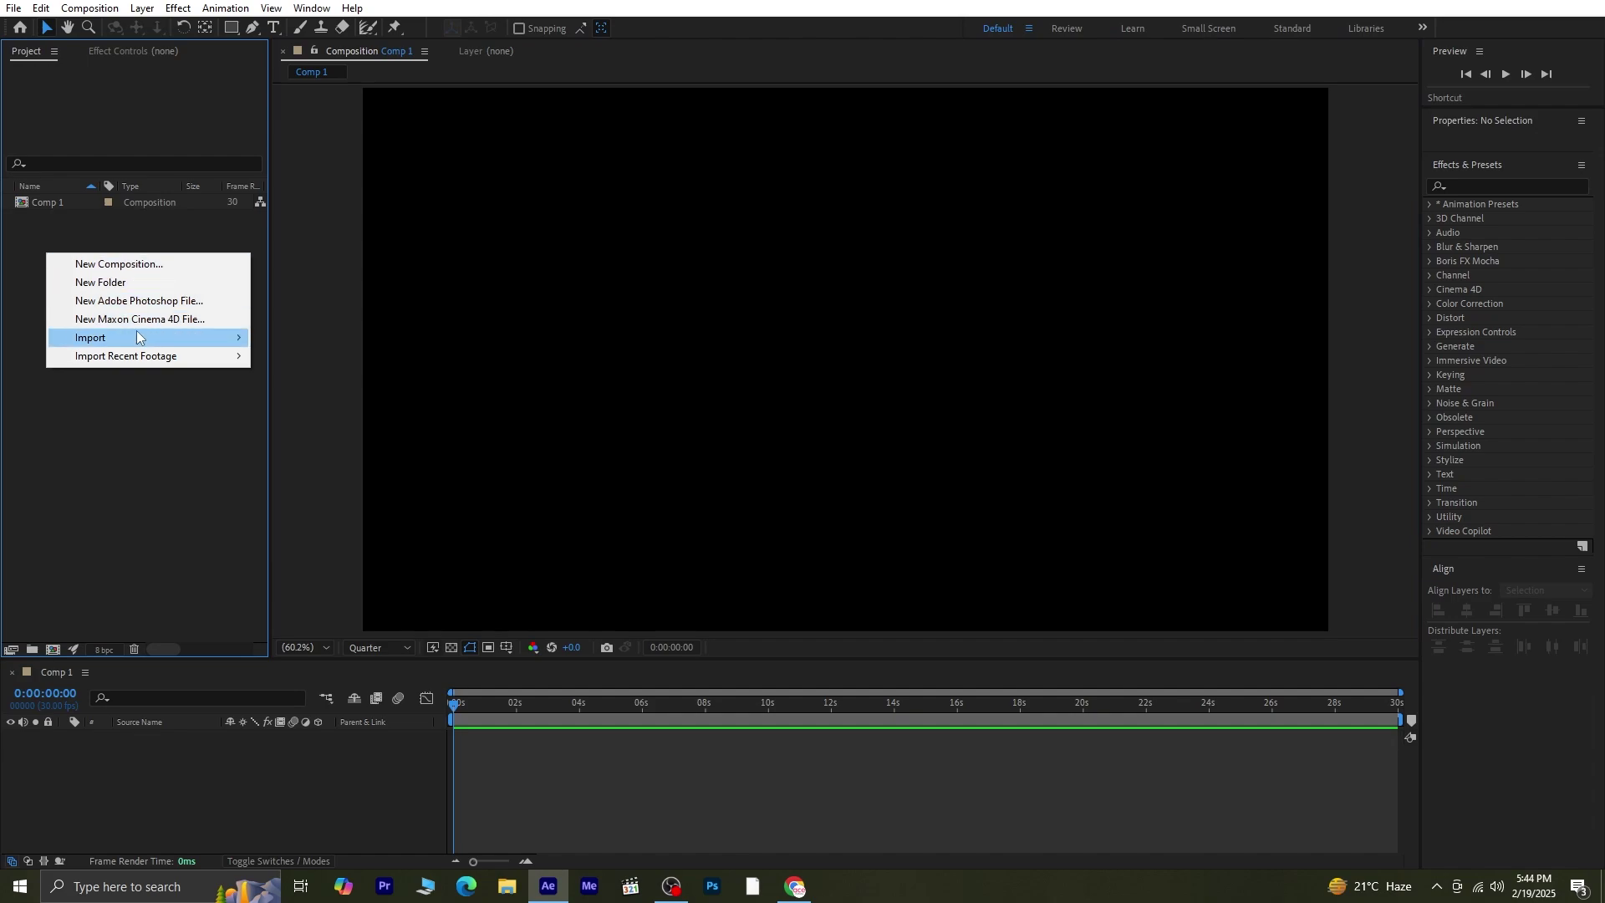
{"action": "mouse_move", "coordinate": [138, 336]}
{"action": "left_click", "coordinate": [278, 337]}
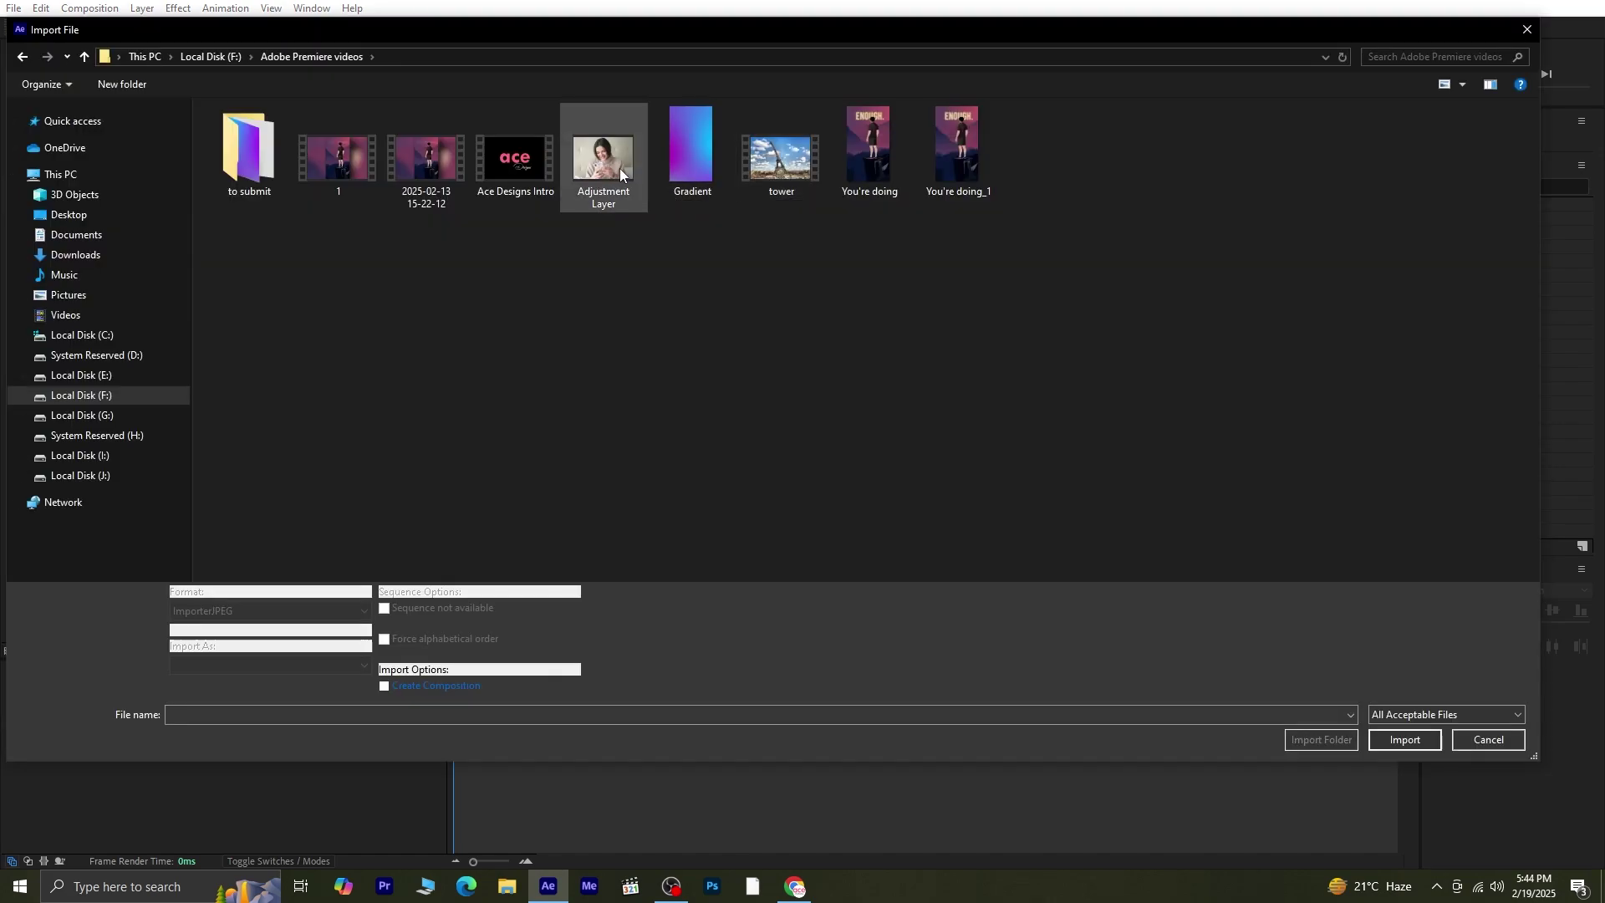
{"action": "left_click", "coordinate": [619, 168]}
{"action": "left_click", "coordinate": [1408, 741]}
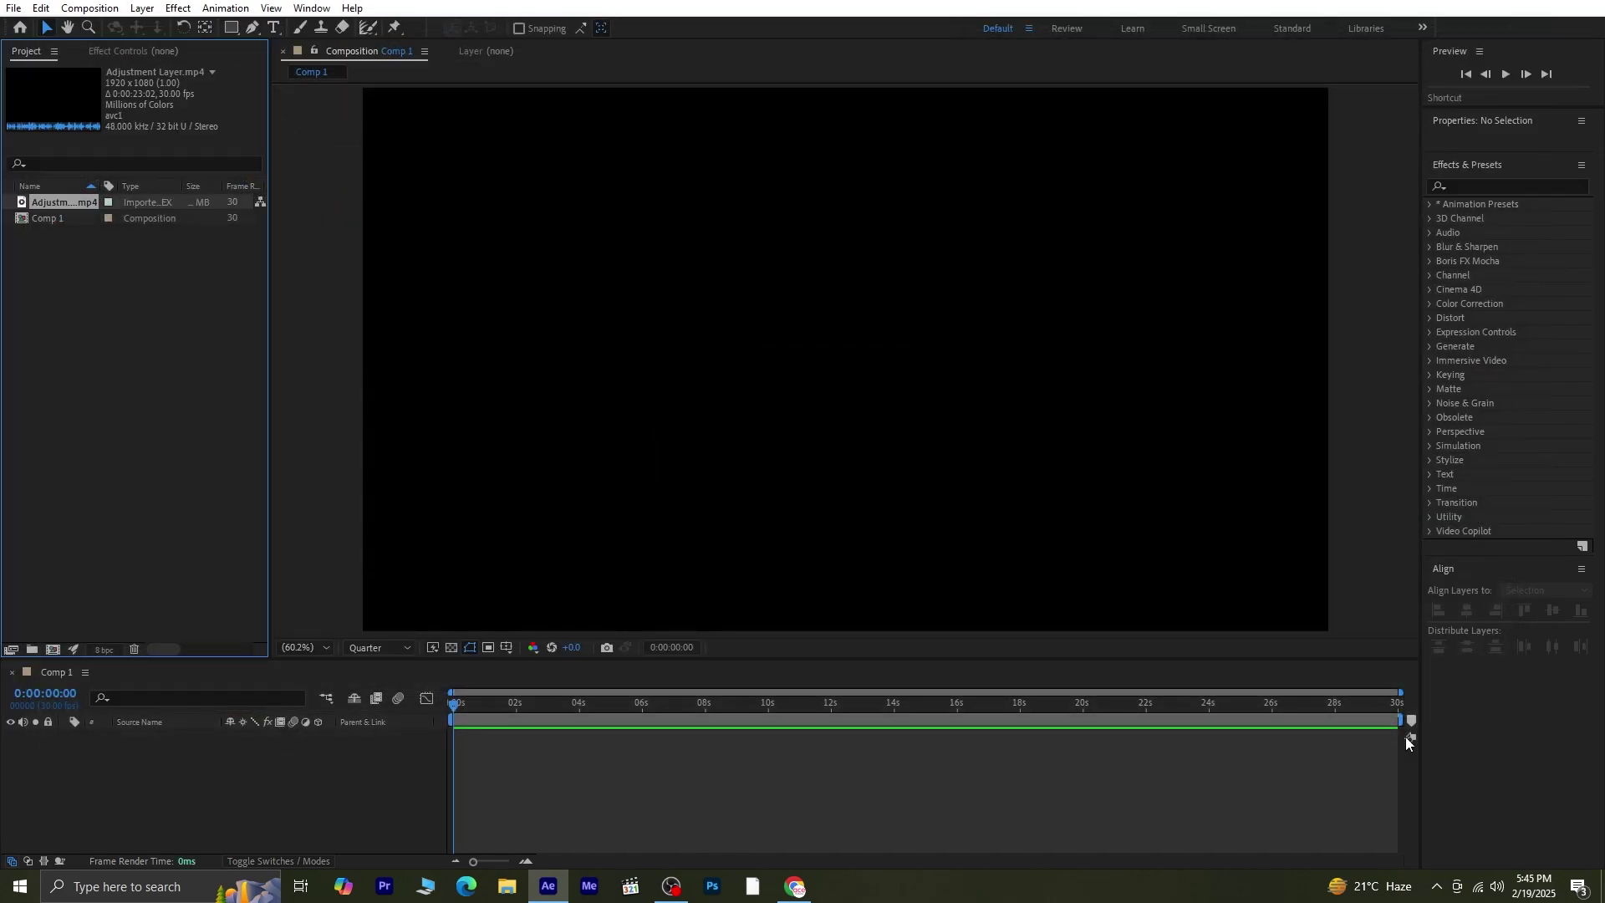
{"action": "left_click_drag", "start_coordinate": [79, 694], "coordinate": [89, 759]}
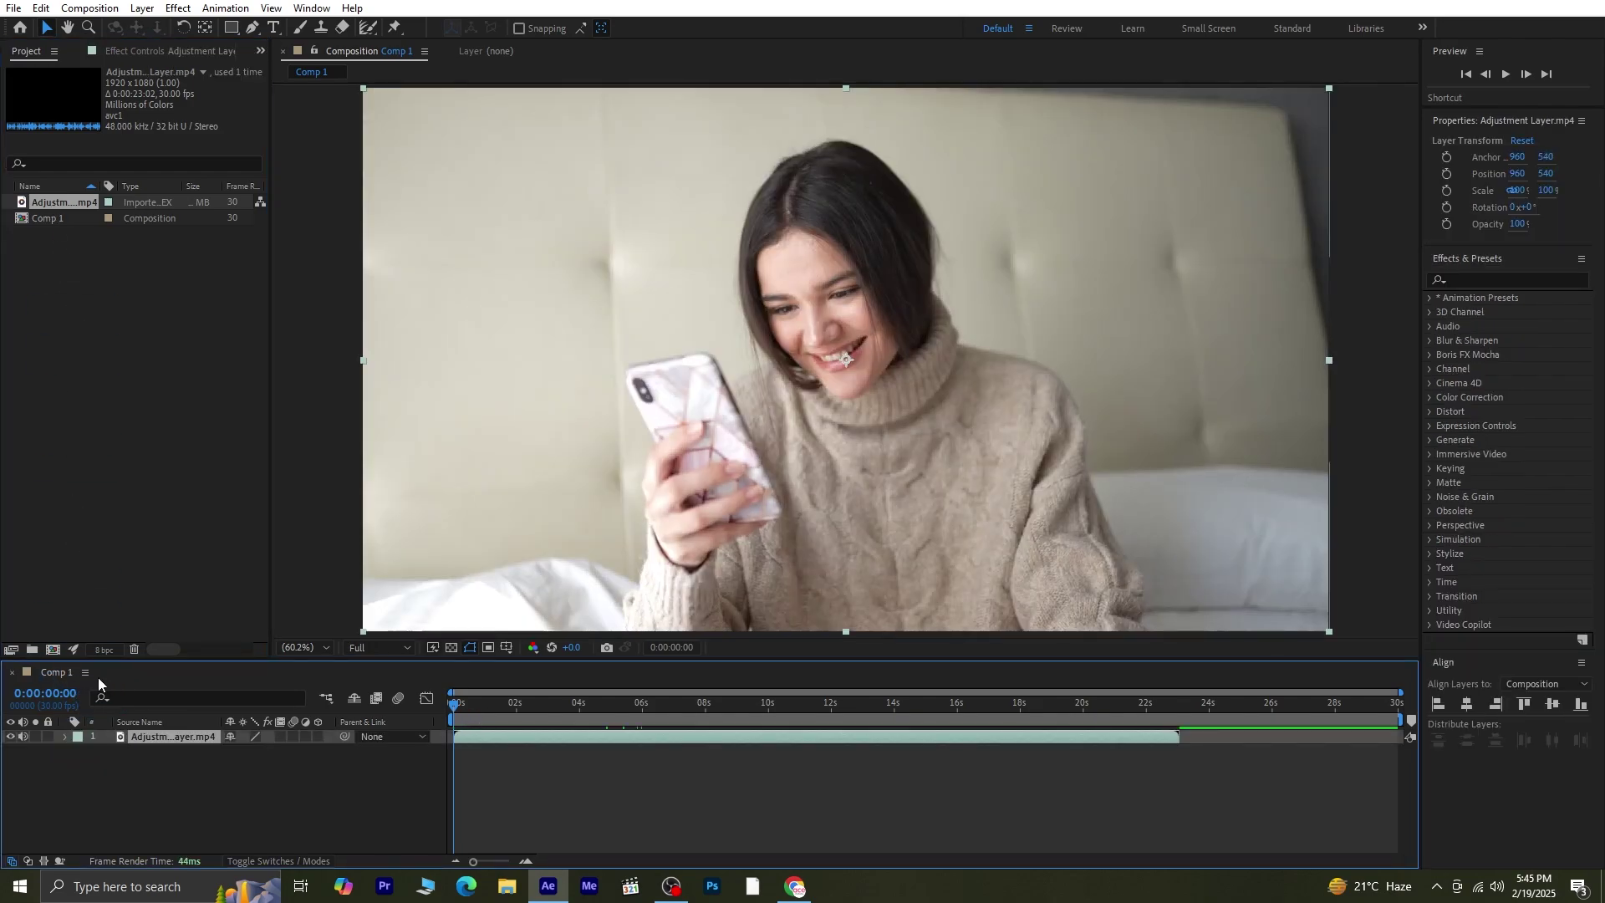
Preview the clip, end the work area at 0:00:10:05, and return to the first frame.
{"action": "key", "text": "space"}
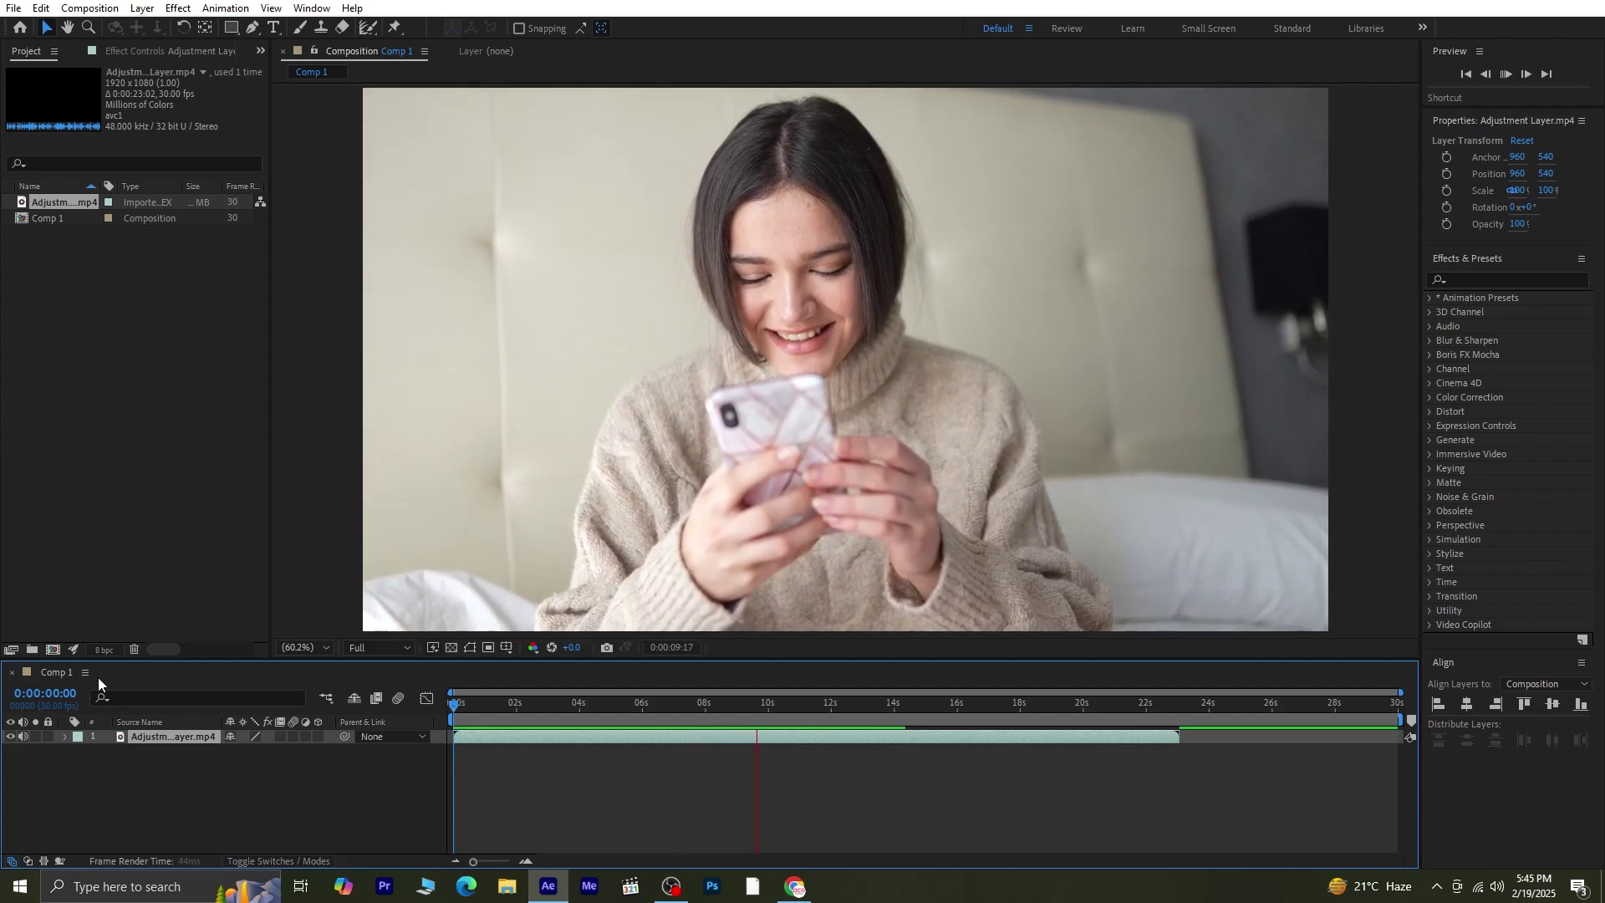
{"action": "key", "text": "space"}
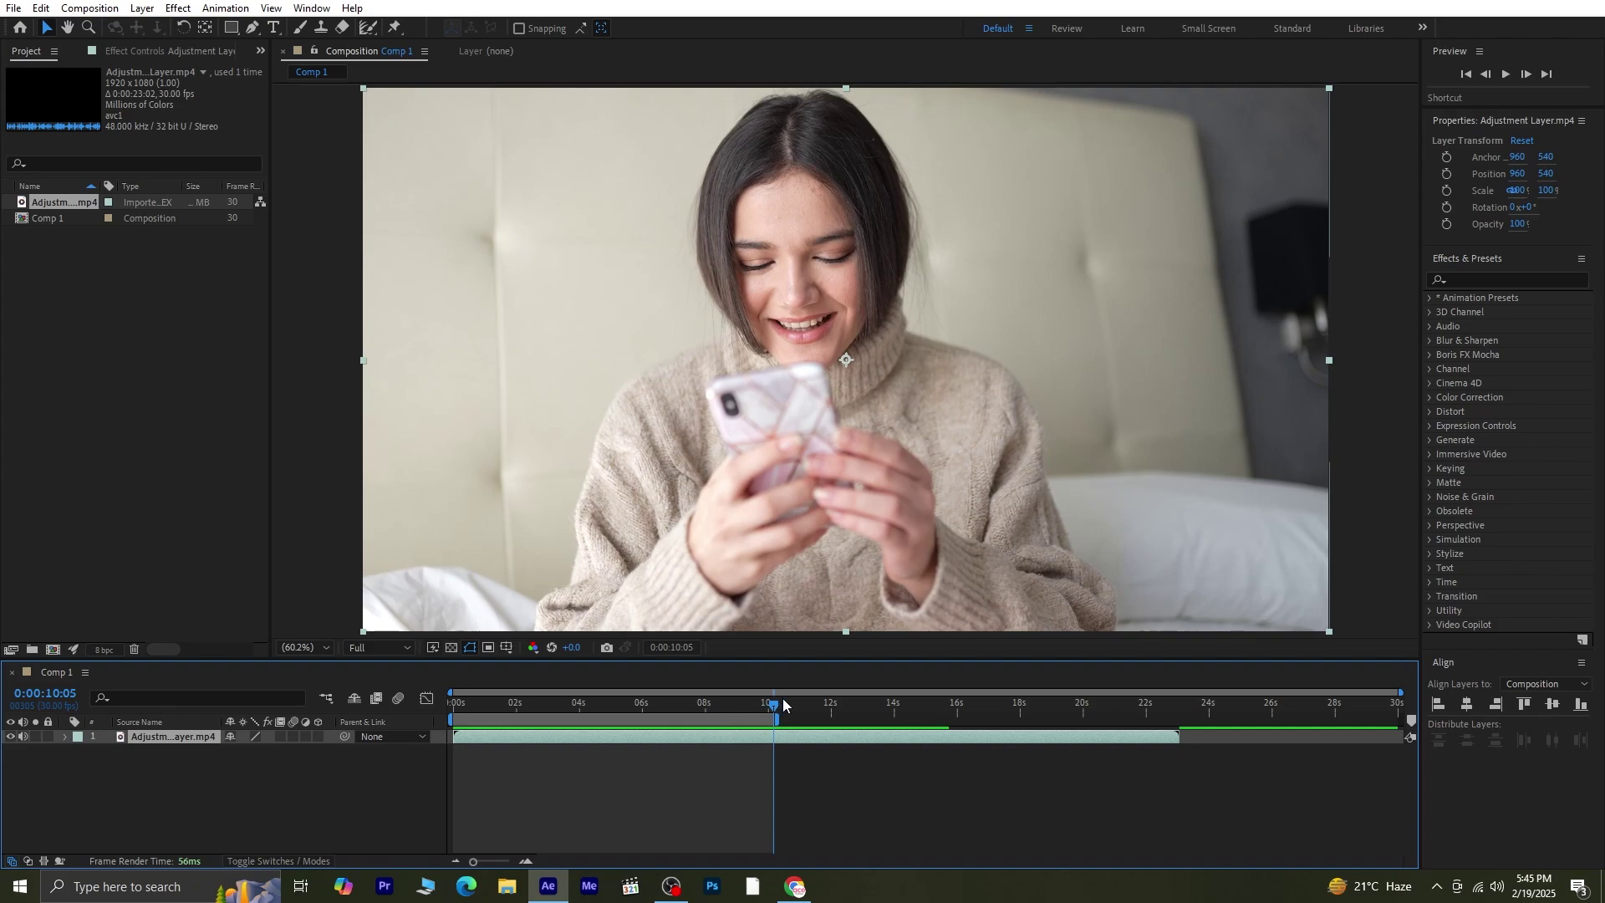
{"action": "left_click_drag", "start_coordinate": [773, 706], "coordinate": [308, 710]}
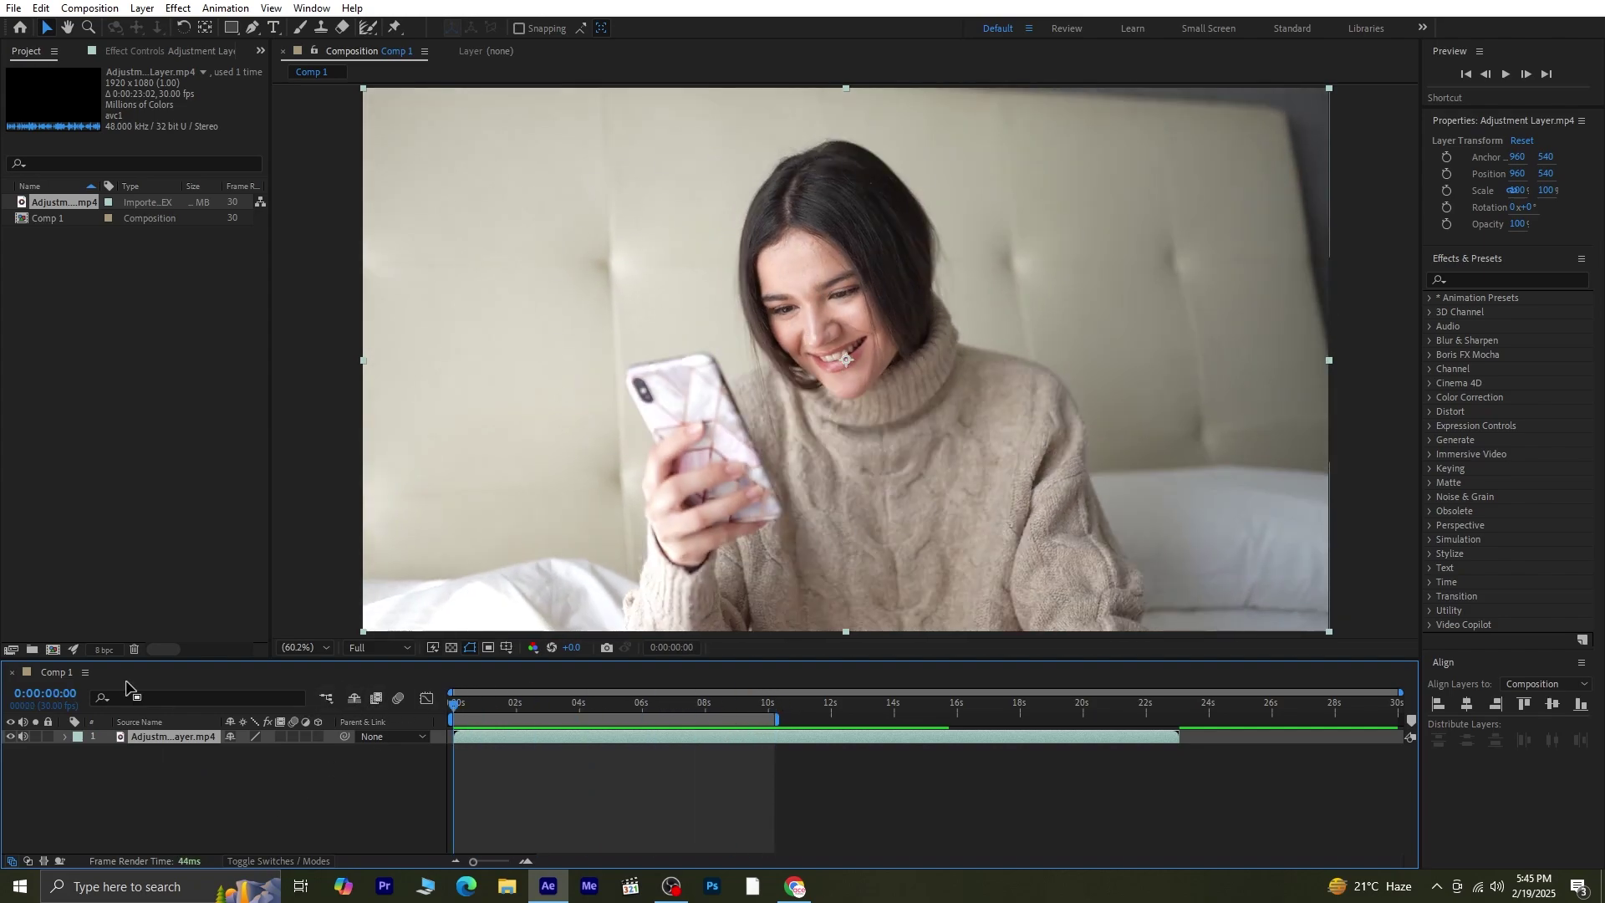
Select the woman and her phone on the clip's first frame with the Roto Brush, including her hair, shoulders and both sleeves.
{"action": "left_click", "coordinate": [369, 30]}
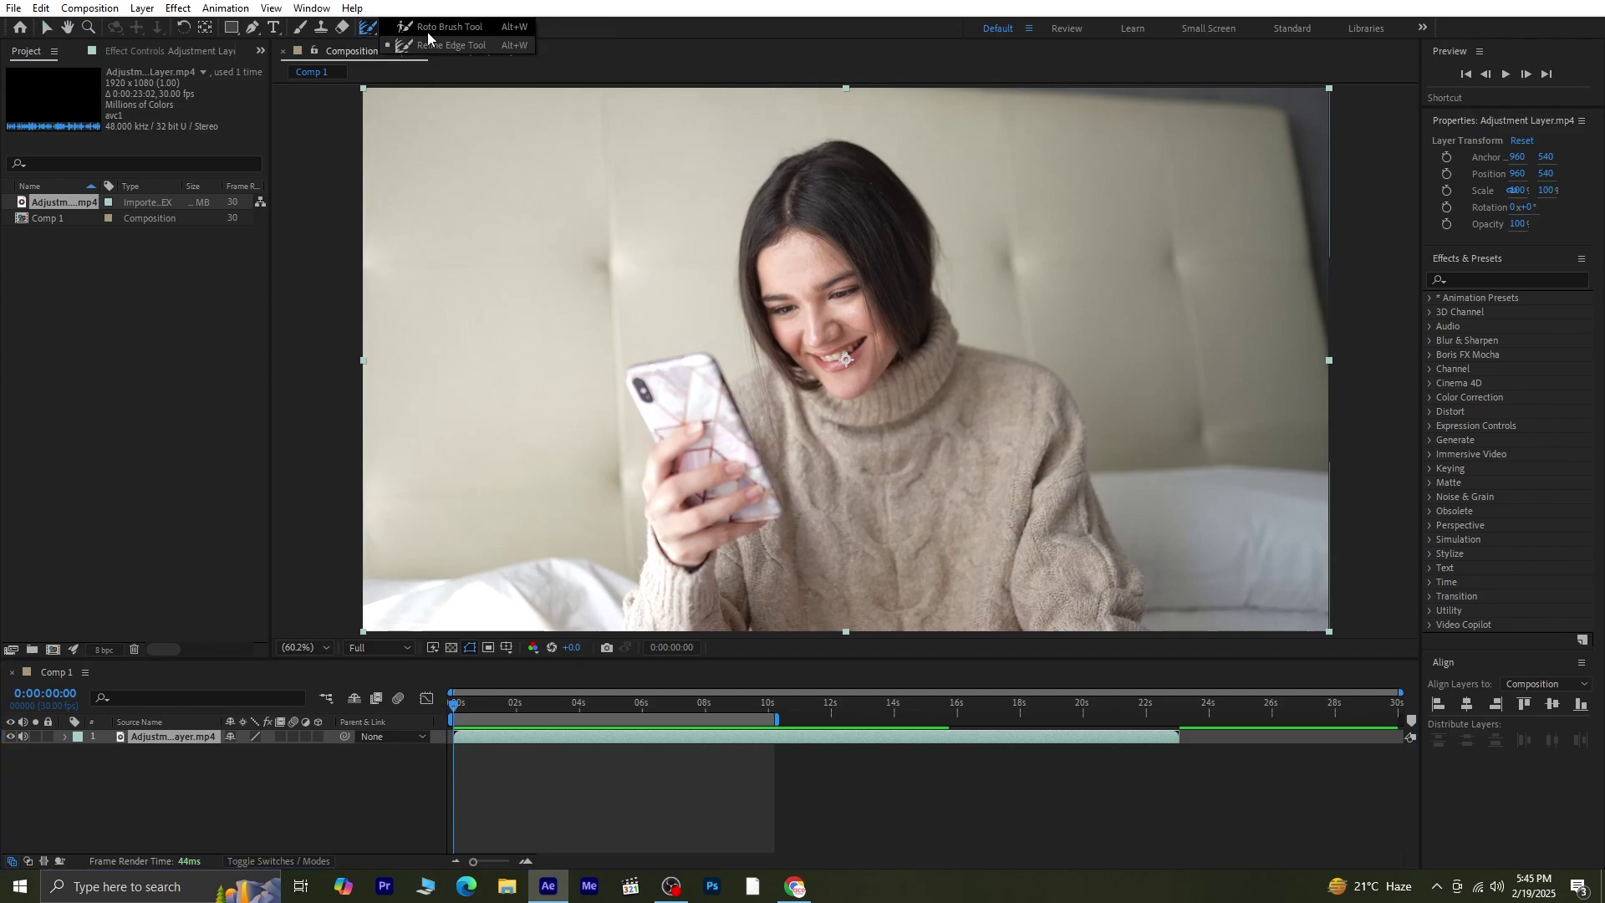
{"action": "left_click", "coordinate": [468, 32]}
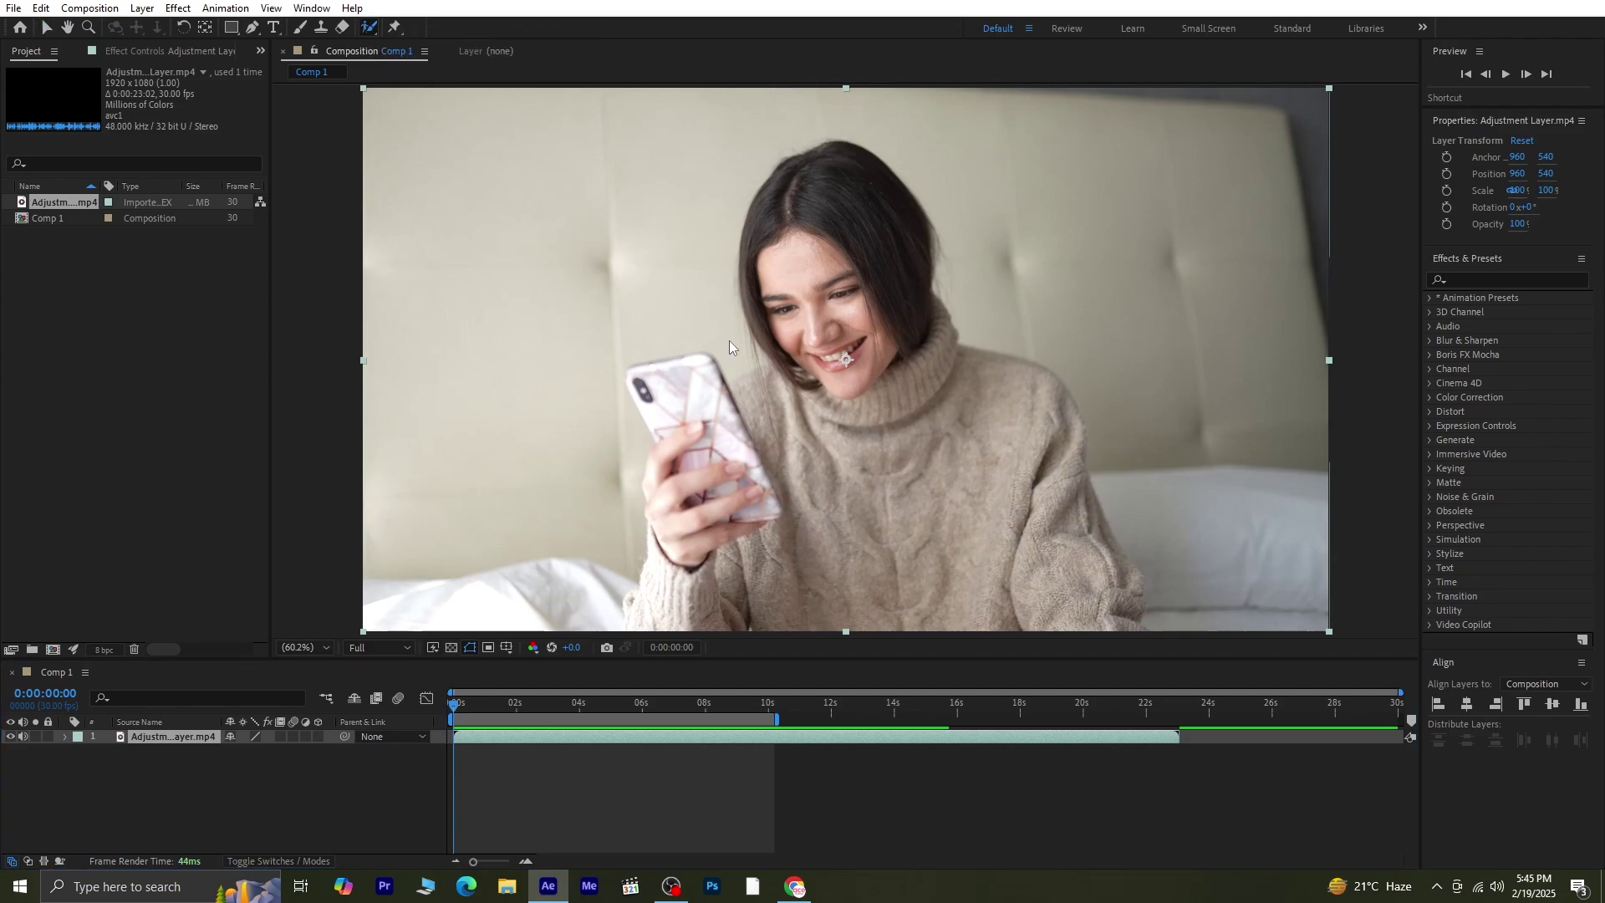
{"action": "double_click", "coordinate": [170, 739]}
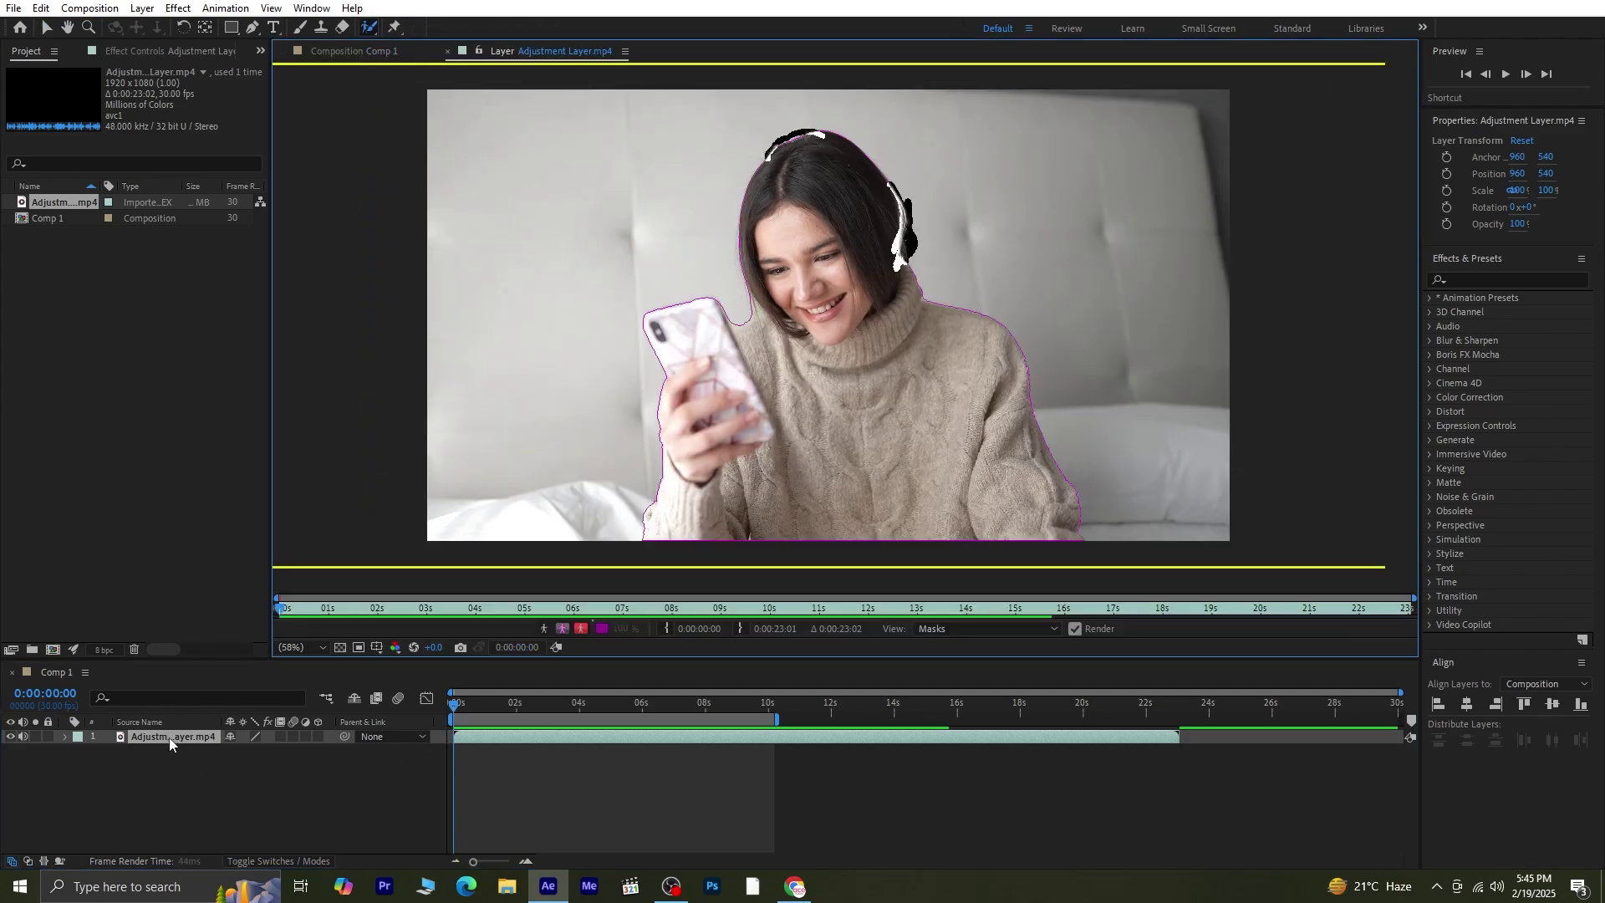
{"action": "mouse_move", "coordinate": [650, 581]}
{"action": "left_mouse_down"}
{"action": "mouse_move", "coordinate": [690, 434]}
{"action": "mouse_move", "coordinate": [938, 368]}
{"action": "left_mouse_up"}
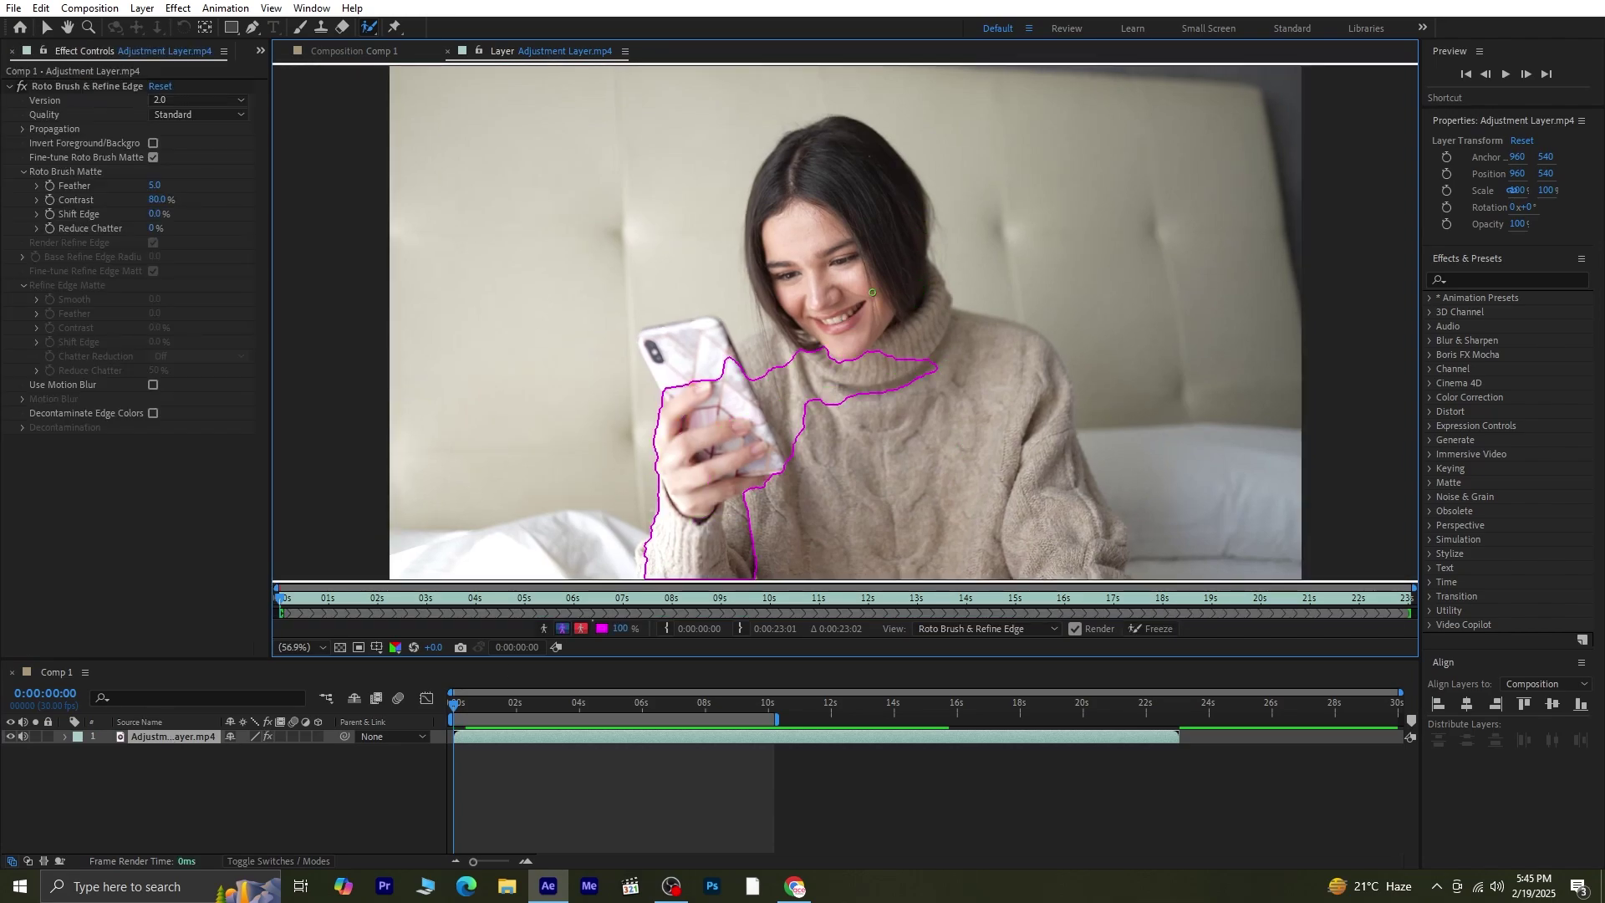
{"action": "mouse_move", "coordinate": [827, 351]}
{"action": "left_mouse_down"}
{"action": "mouse_move", "coordinate": [783, 140]}
{"action": "mouse_move", "coordinate": [858, 169]}
{"action": "mouse_move", "coordinate": [922, 264]}
{"action": "mouse_move", "coordinate": [998, 392]}
{"action": "mouse_move", "coordinate": [1030, 518]}
{"action": "mouse_move", "coordinate": [922, 555]}
{"action": "mouse_move", "coordinate": [741, 547]}
{"action": "mouse_move", "coordinate": [708, 520]}
{"action": "left_mouse_up"}
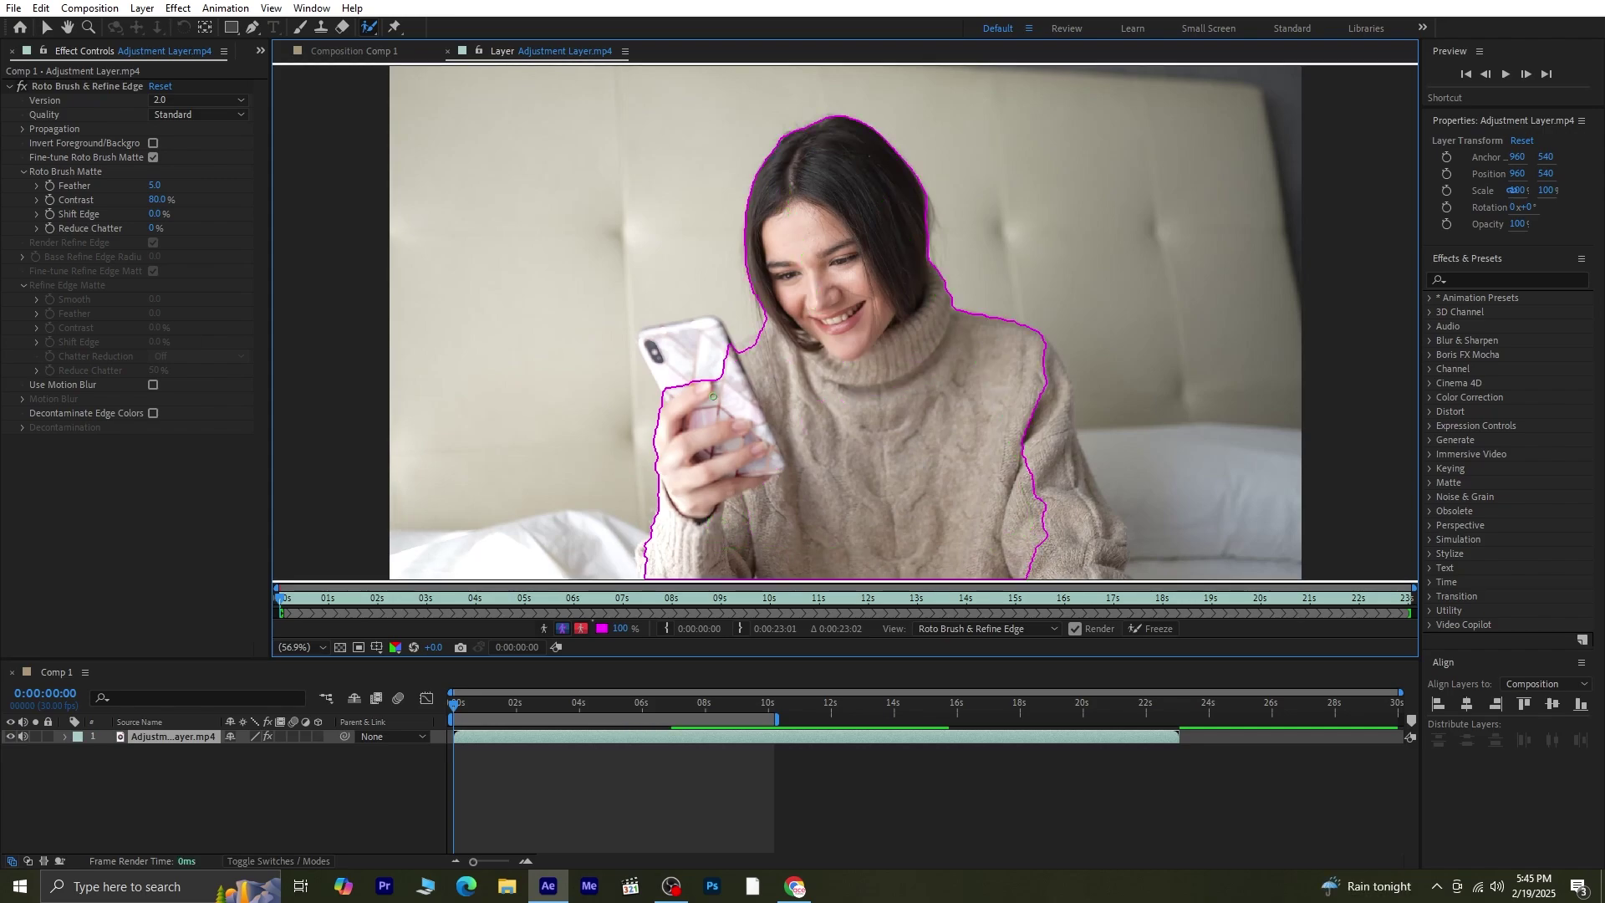
{"action": "mouse_move", "coordinate": [714, 396]}
{"action": "left_mouse_down"}
{"action": "mouse_move", "coordinate": [647, 355]}
{"action": "mouse_move", "coordinate": [685, 365]}
{"action": "left_mouse_up"}
{"action": "mouse_move", "coordinate": [1028, 368]}
{"action": "left_mouse_down"}
{"action": "mouse_move", "coordinate": [1069, 443]}
{"action": "mouse_move", "coordinate": [1085, 548]}
{"action": "mouse_move", "coordinate": [988, 576]}
{"action": "left_mouse_up"}
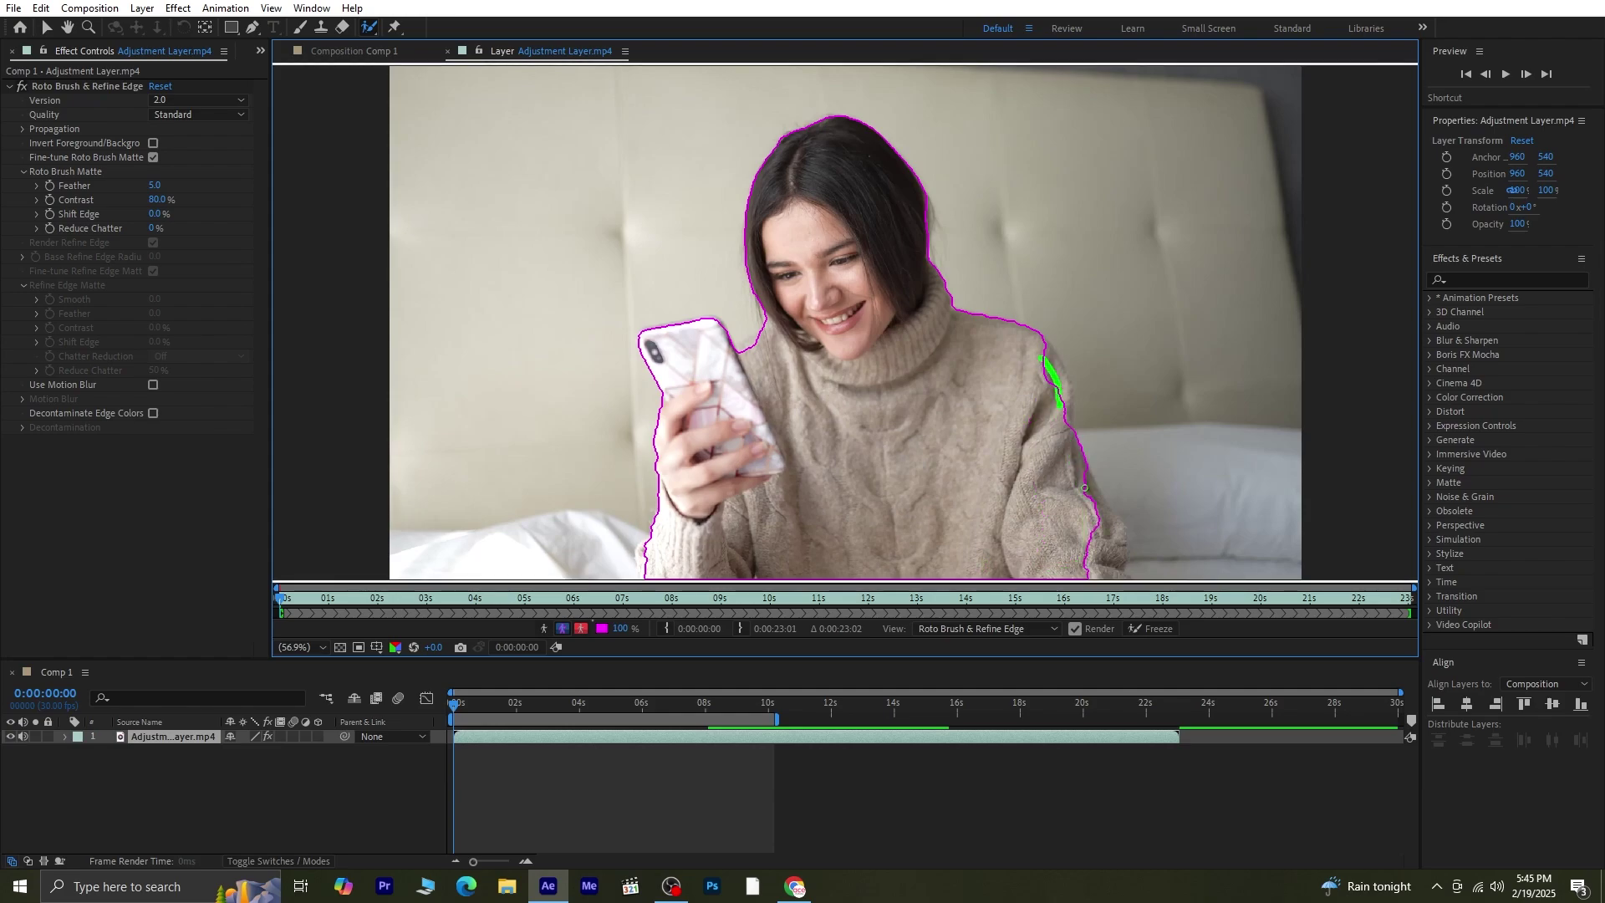
{"action": "mouse_move", "coordinate": [1091, 490]}
{"action": "left_mouse_down"}
{"action": "mouse_move", "coordinate": [1104, 577]}
{"action": "mouse_move", "coordinate": [1115, 566]}
{"action": "left_mouse_up"}
{"action": "left_click_drag", "start_coordinate": [639, 569], "coordinate": [644, 577]}
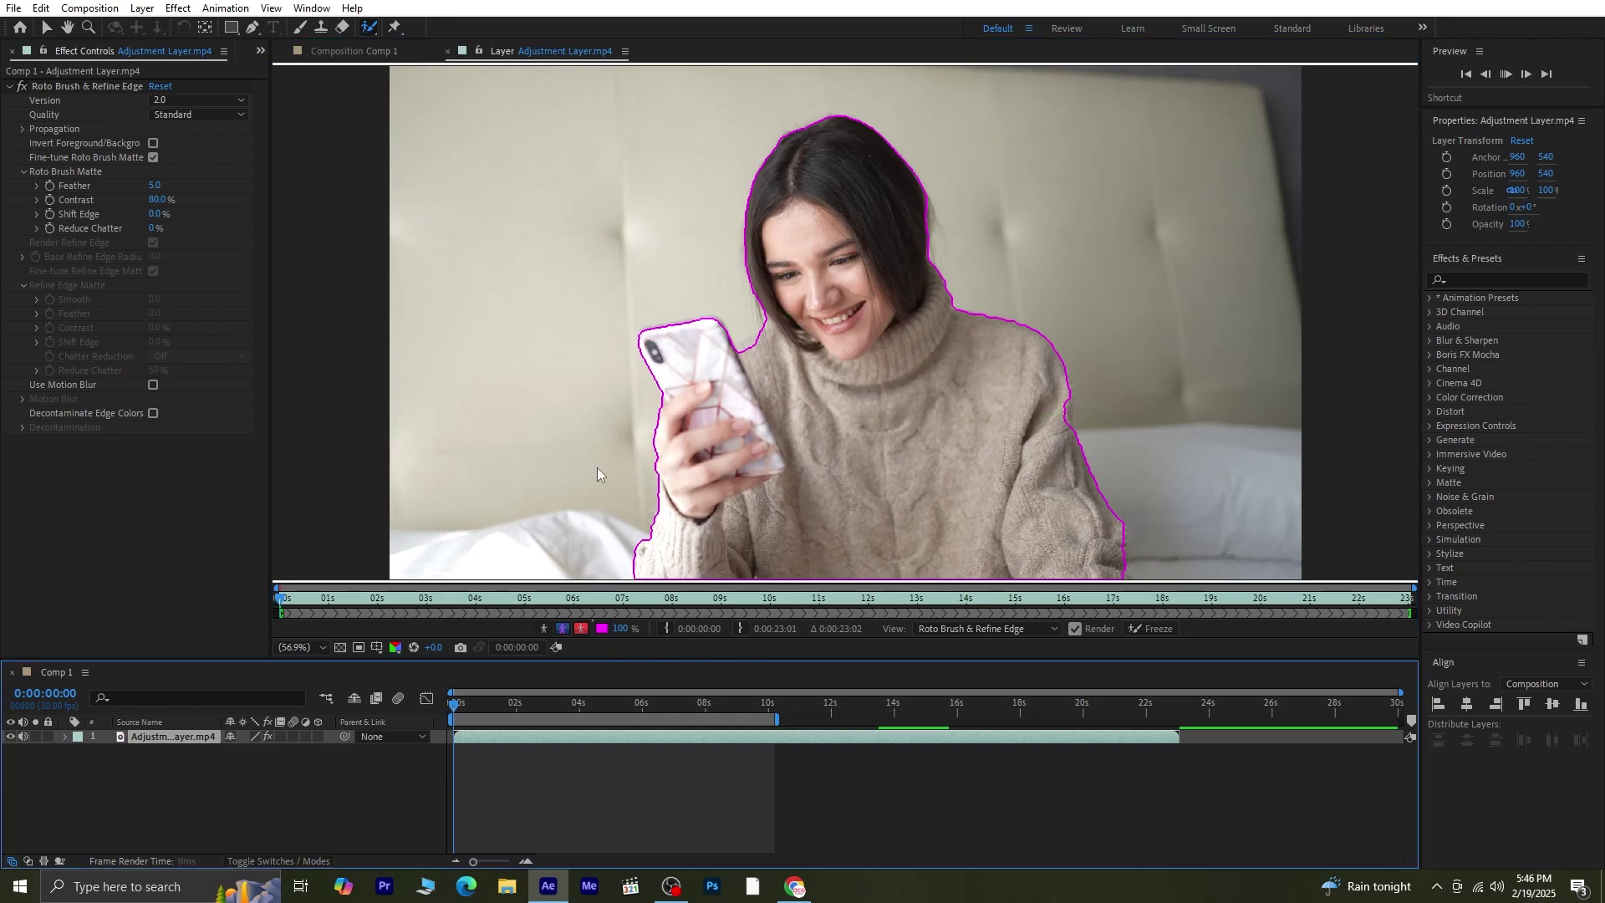
Propagate the Roto Brush selection through the clip and check the resulting cutout in the composition.
{"action": "key", "text": "space"}
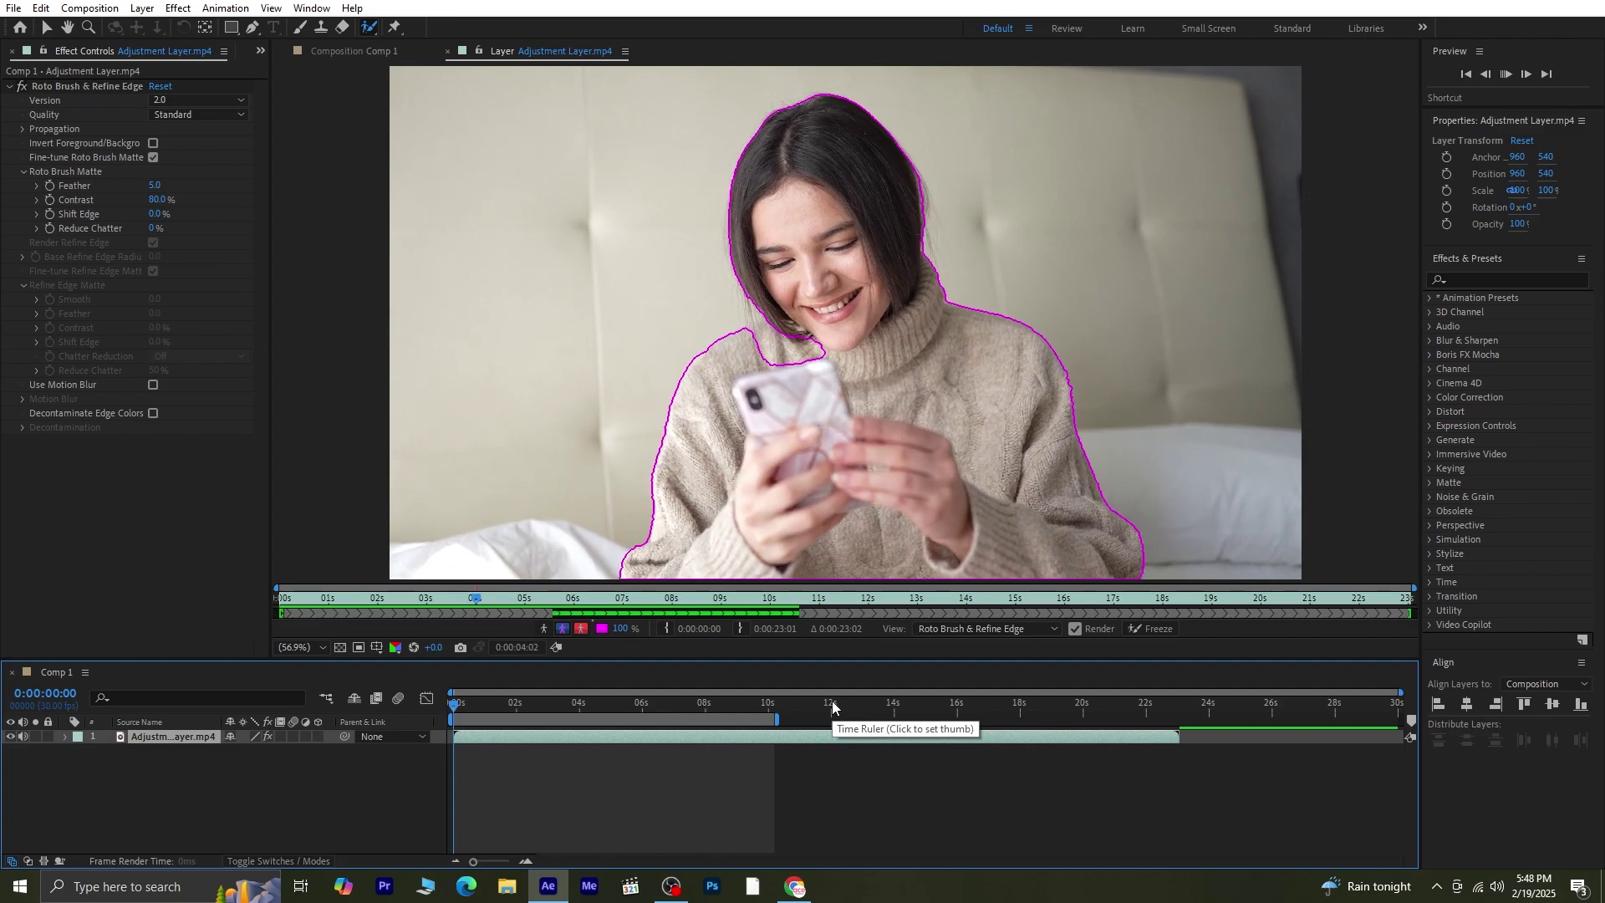
{"action": "key", "text": "space"}
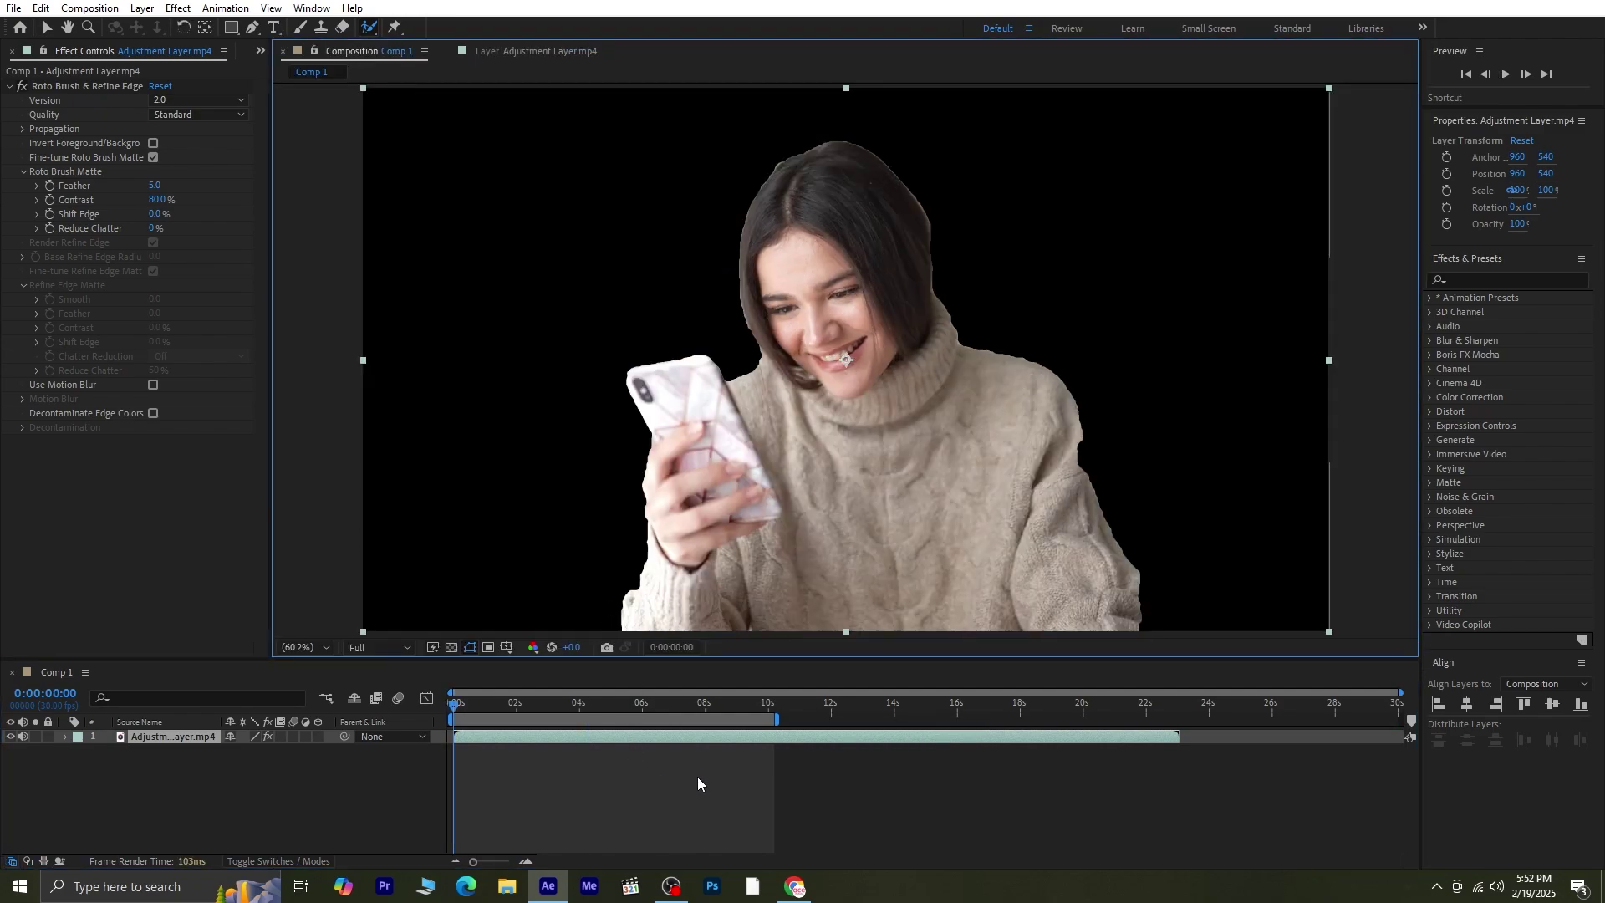
{"action": "left_click", "coordinate": [534, 50]}
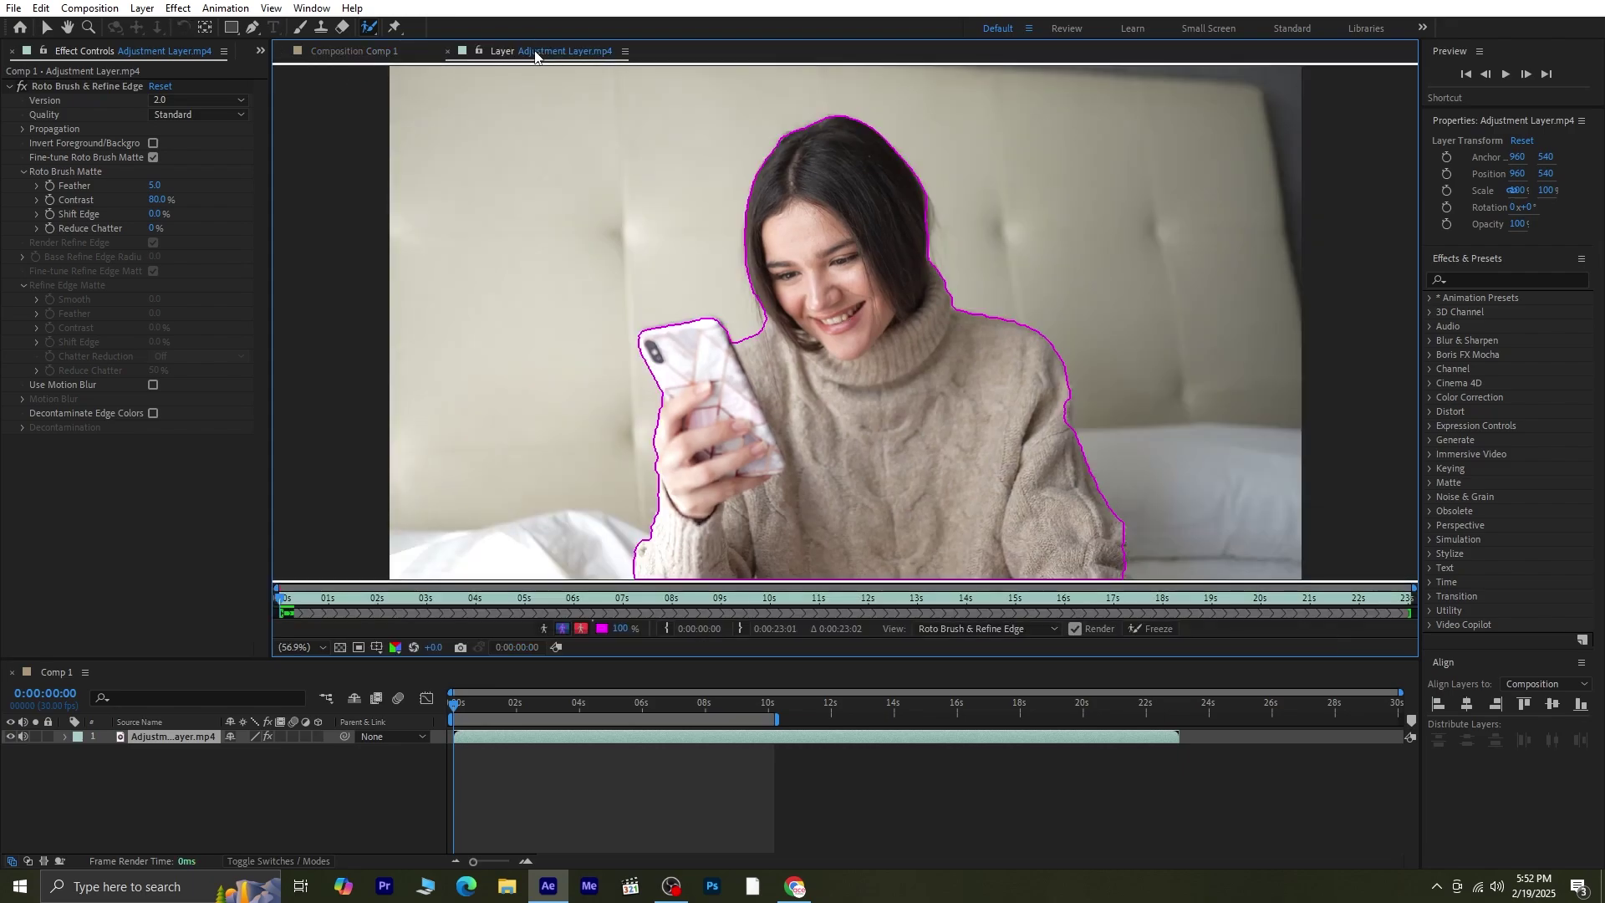
{"action": "left_click", "coordinate": [358, 51]}
Duplicate the rotoscoped video layer in the composition's timeline.
{"action": "left_click", "coordinate": [153, 759]}
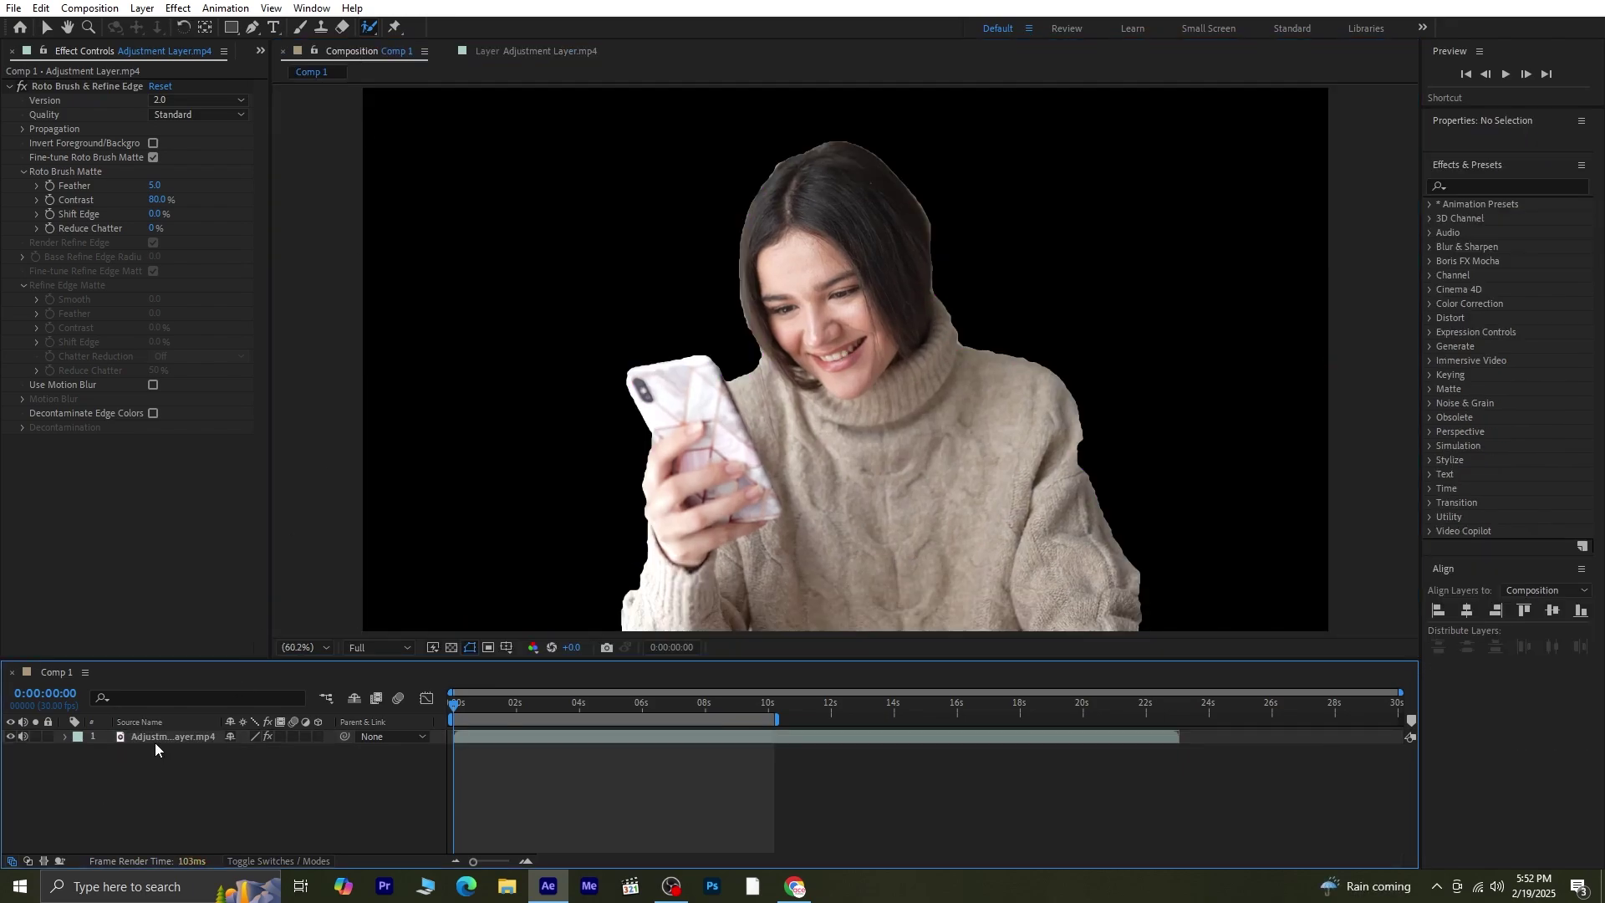
{"action": "left_click", "coordinate": [158, 733]}
{"action": "key", "text": "ctrl+d"}
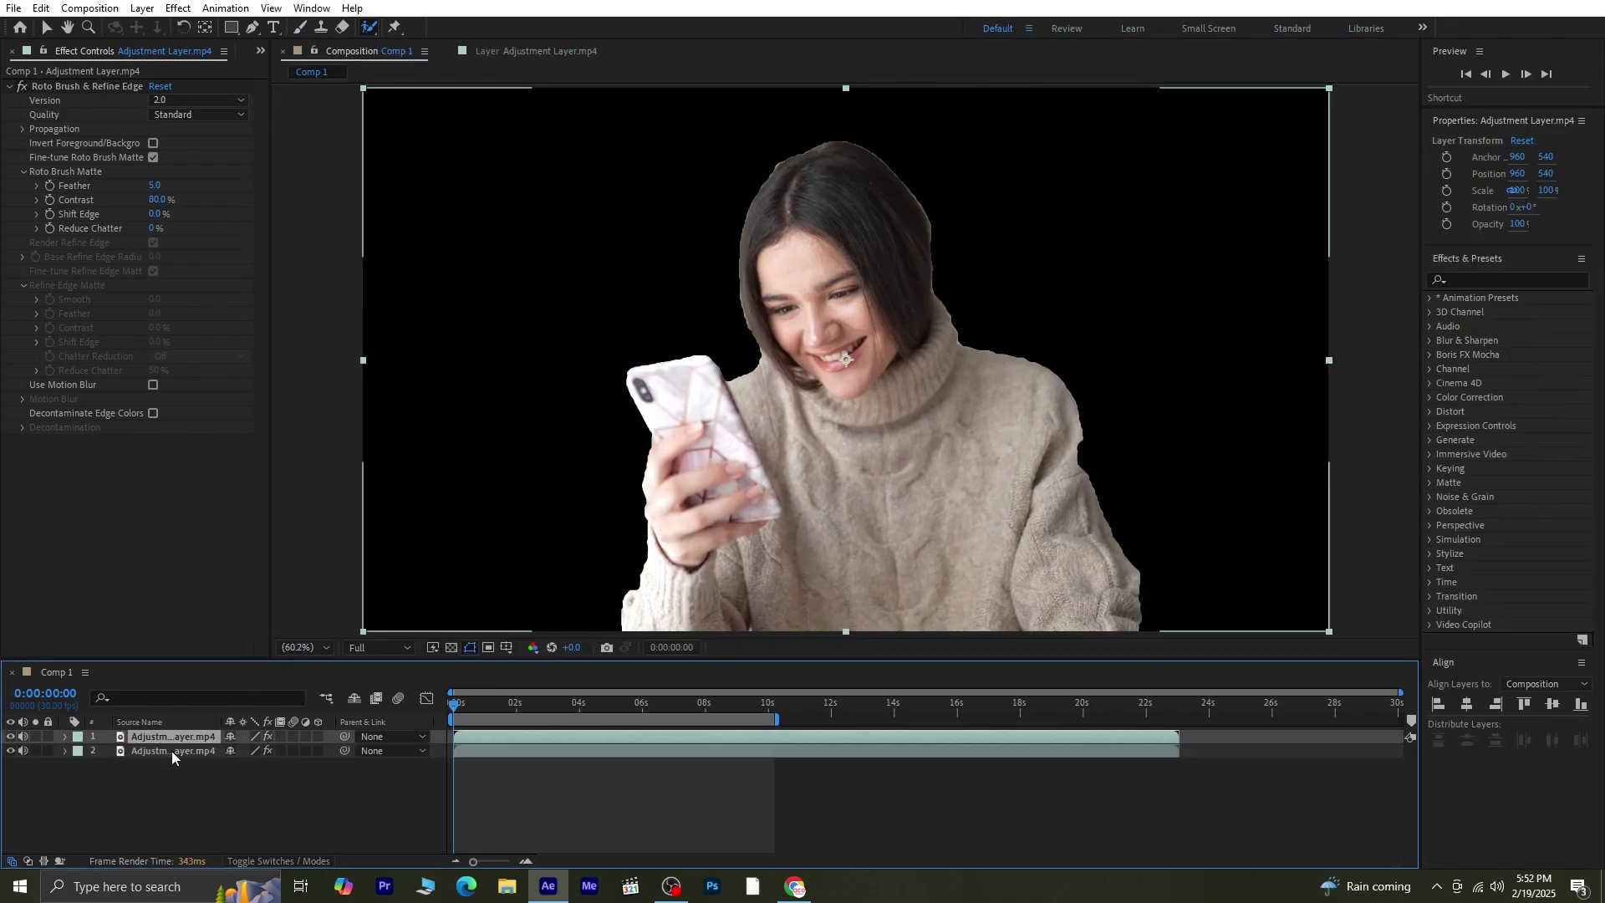
Remove the Roto Brush & Refine Edge effect from the lower copy of the video and check it by toggling its visibility.
{"action": "left_click", "coordinate": [144, 751]}
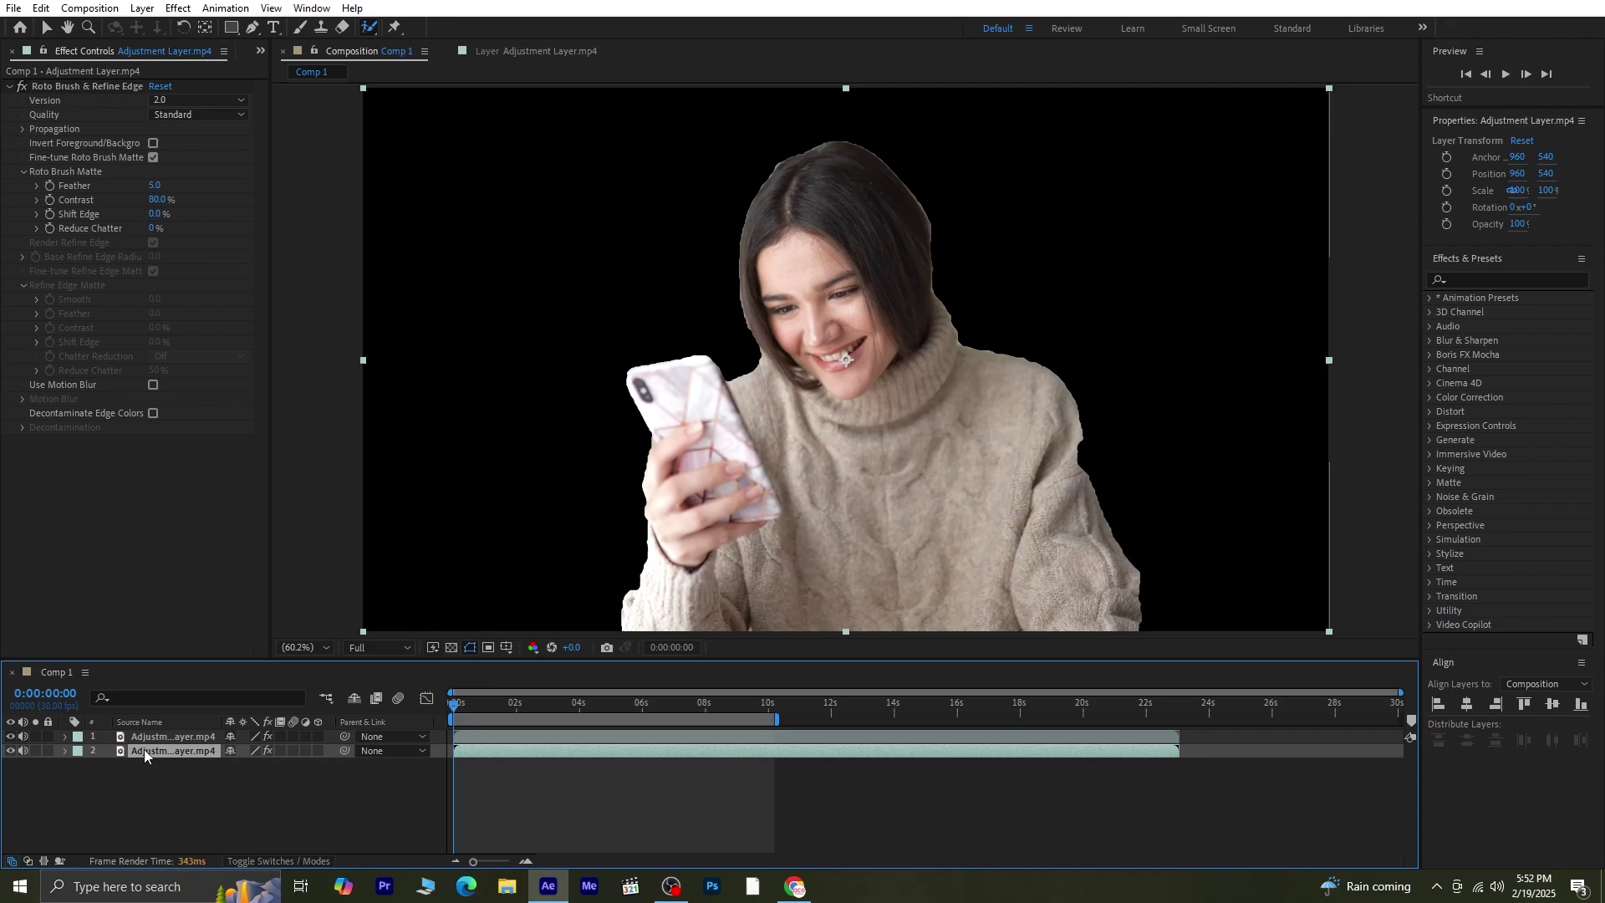
{"action": "left_click", "coordinate": [90, 85]}
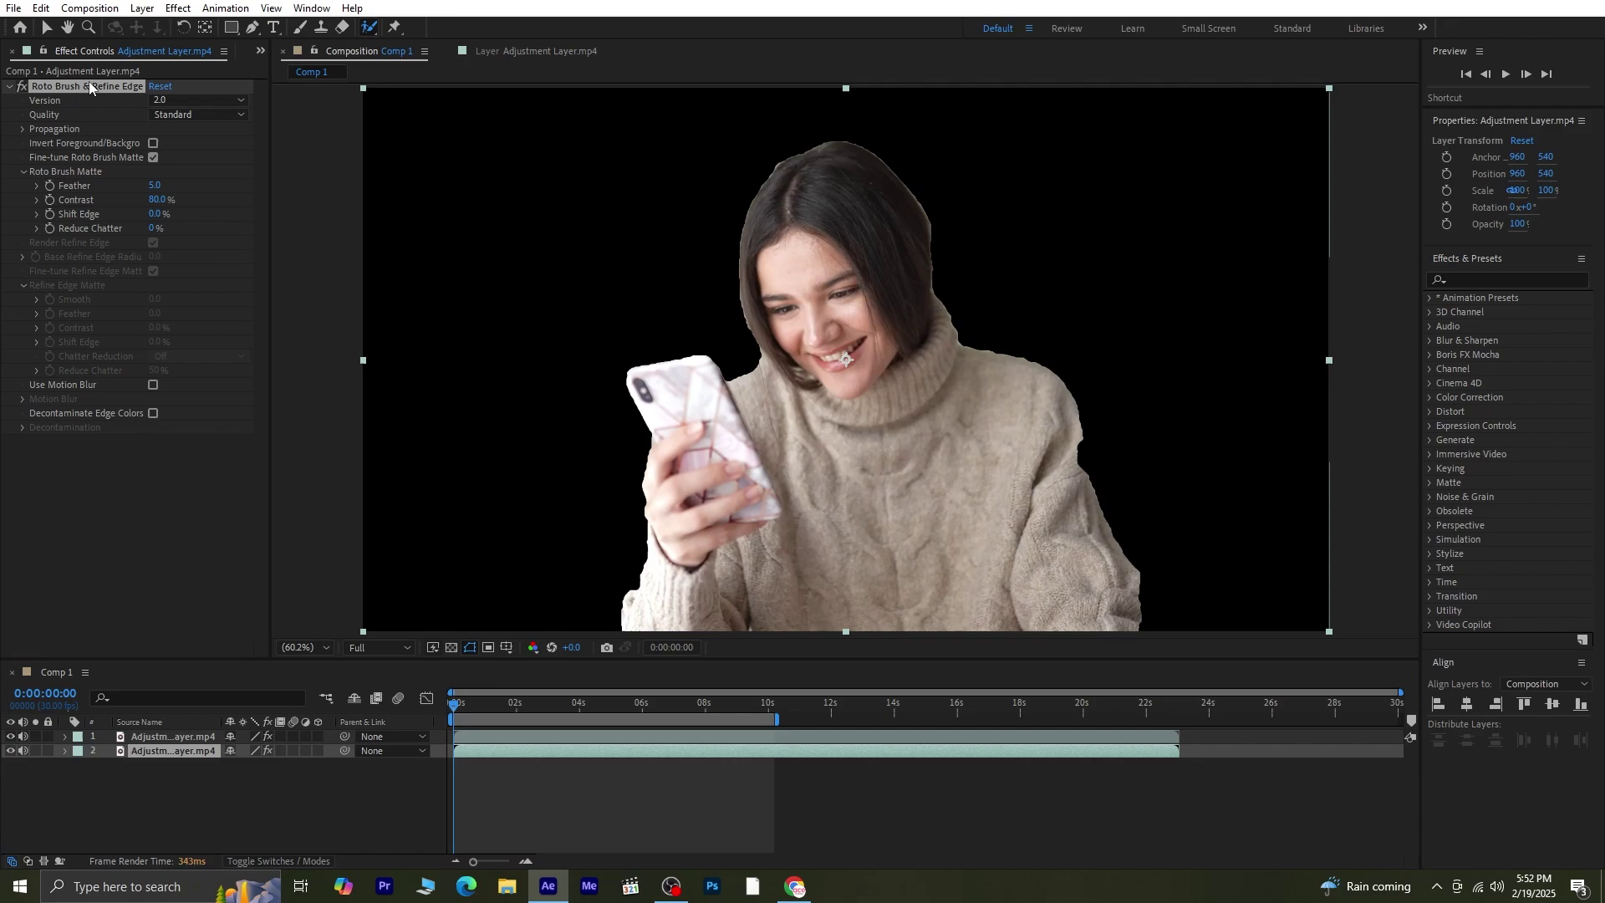
{"action": "left_click", "coordinate": [90, 85]}
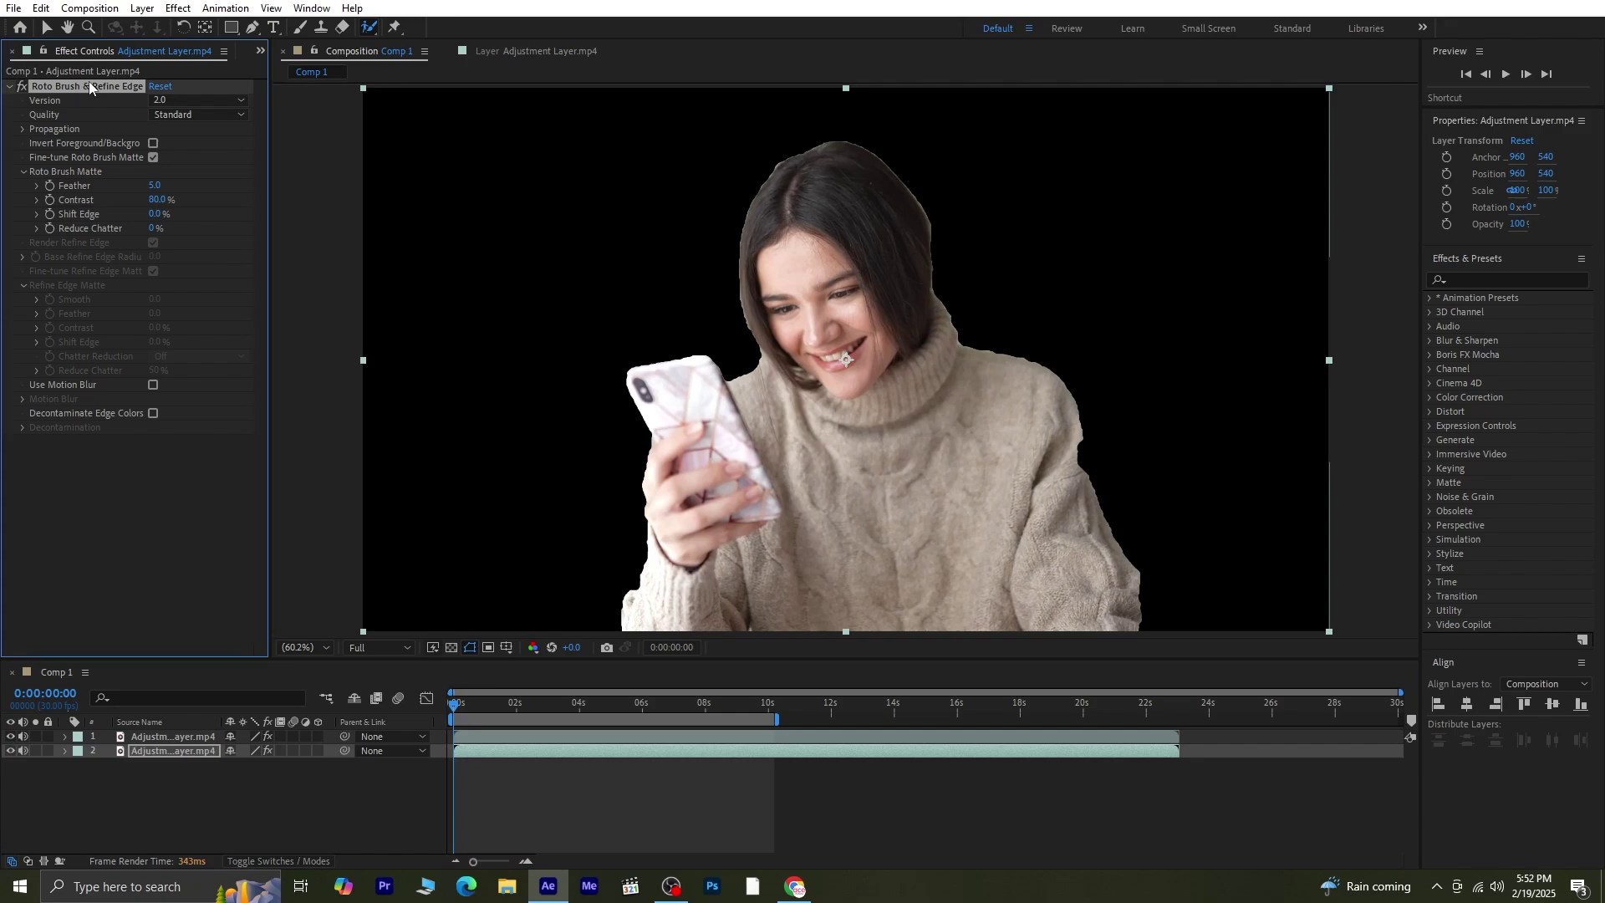
{"action": "key", "text": "Delete"}
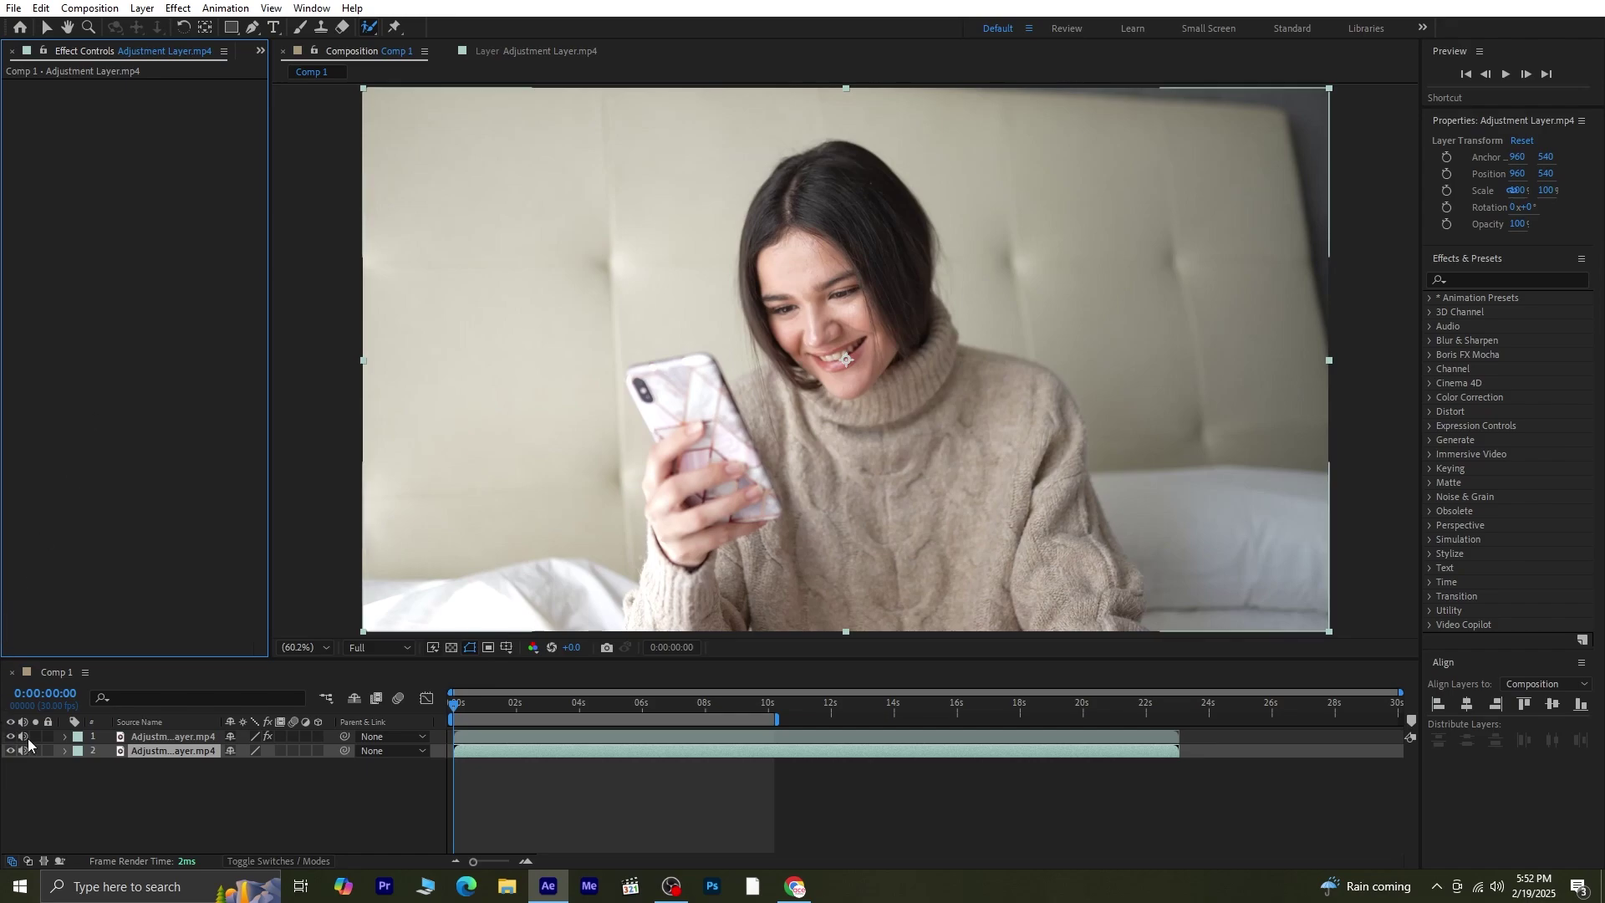
{"action": "left_click", "coordinate": [11, 752]}
{"action": "left_click", "coordinate": [11, 752]}
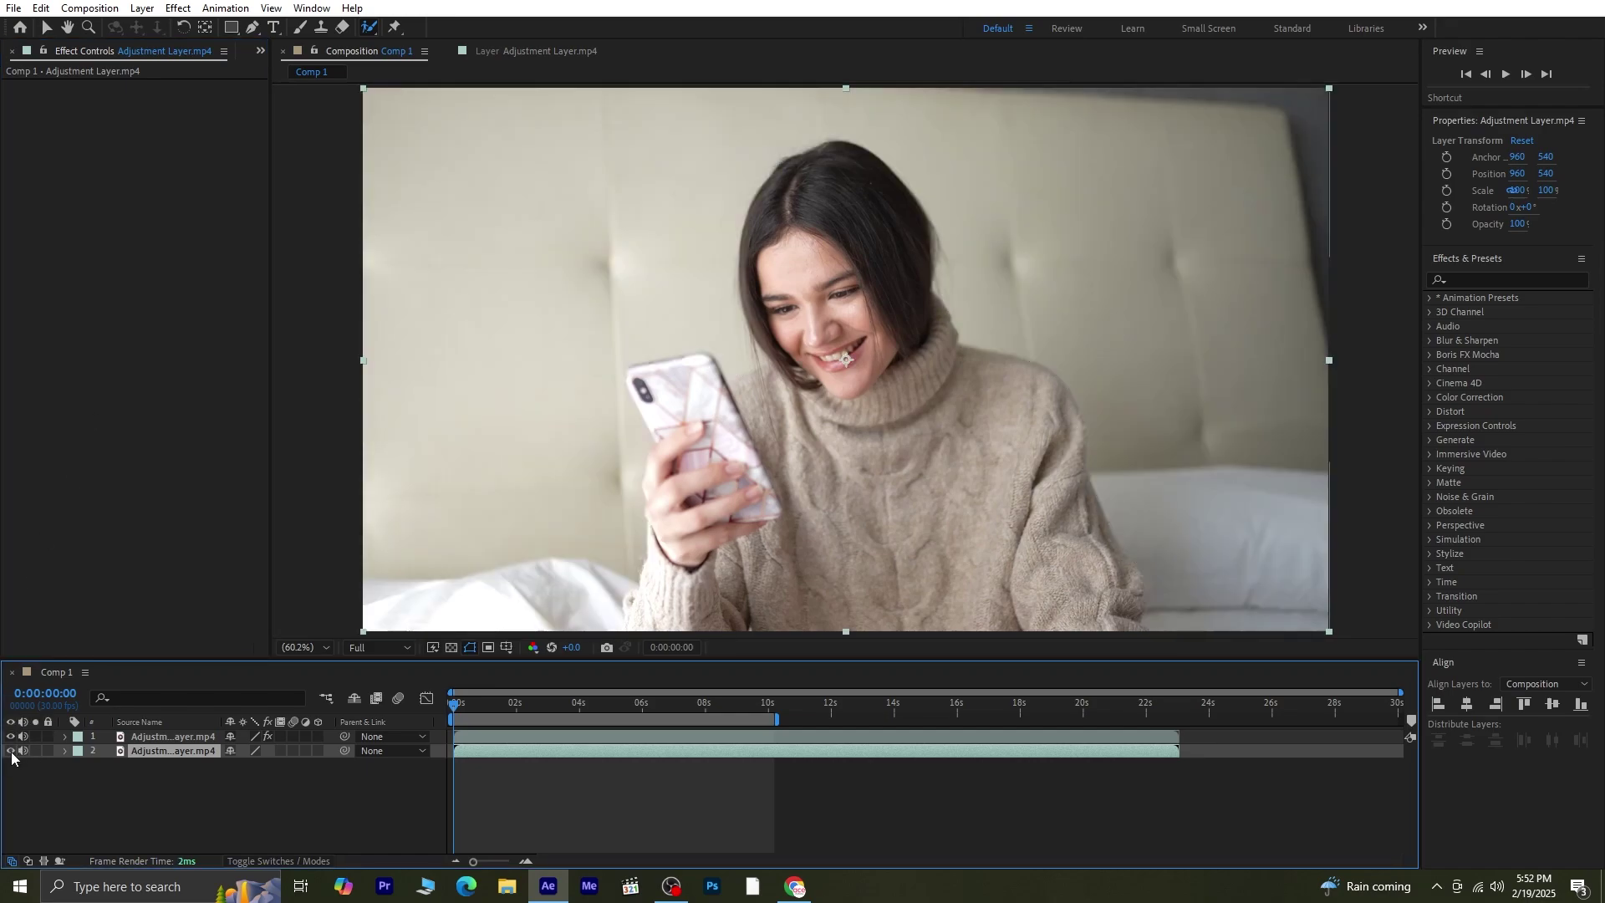
{"action": "left_click", "coordinate": [160, 768]}
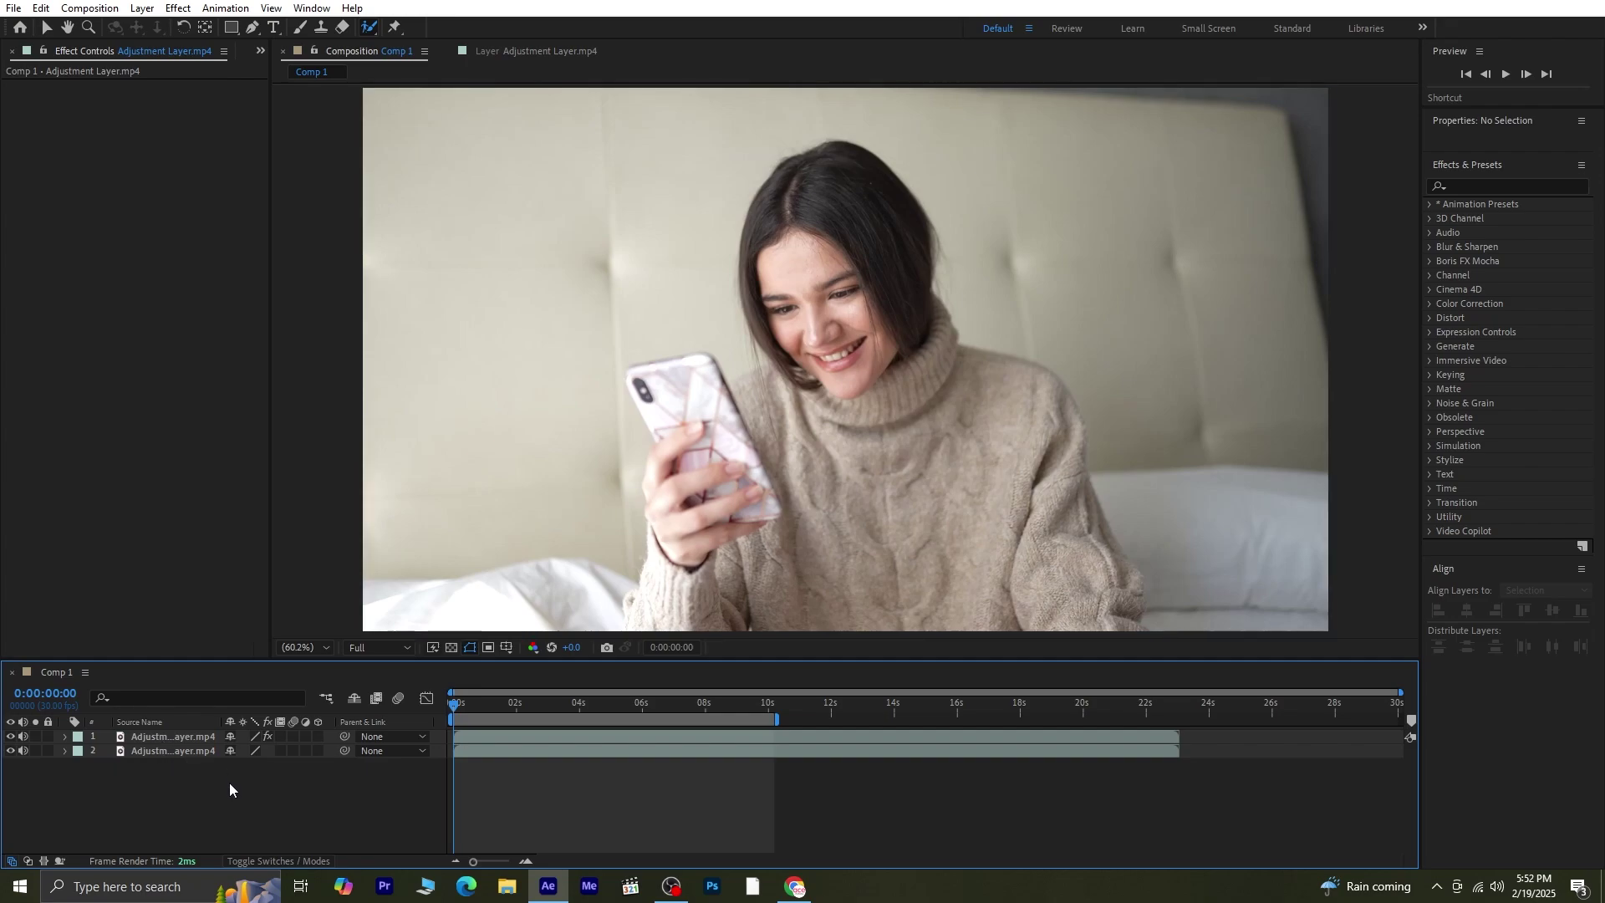
Create a second composition with a width of 3036 px and a height of 400 px.
{"action": "left_click", "coordinate": [273, 27]}
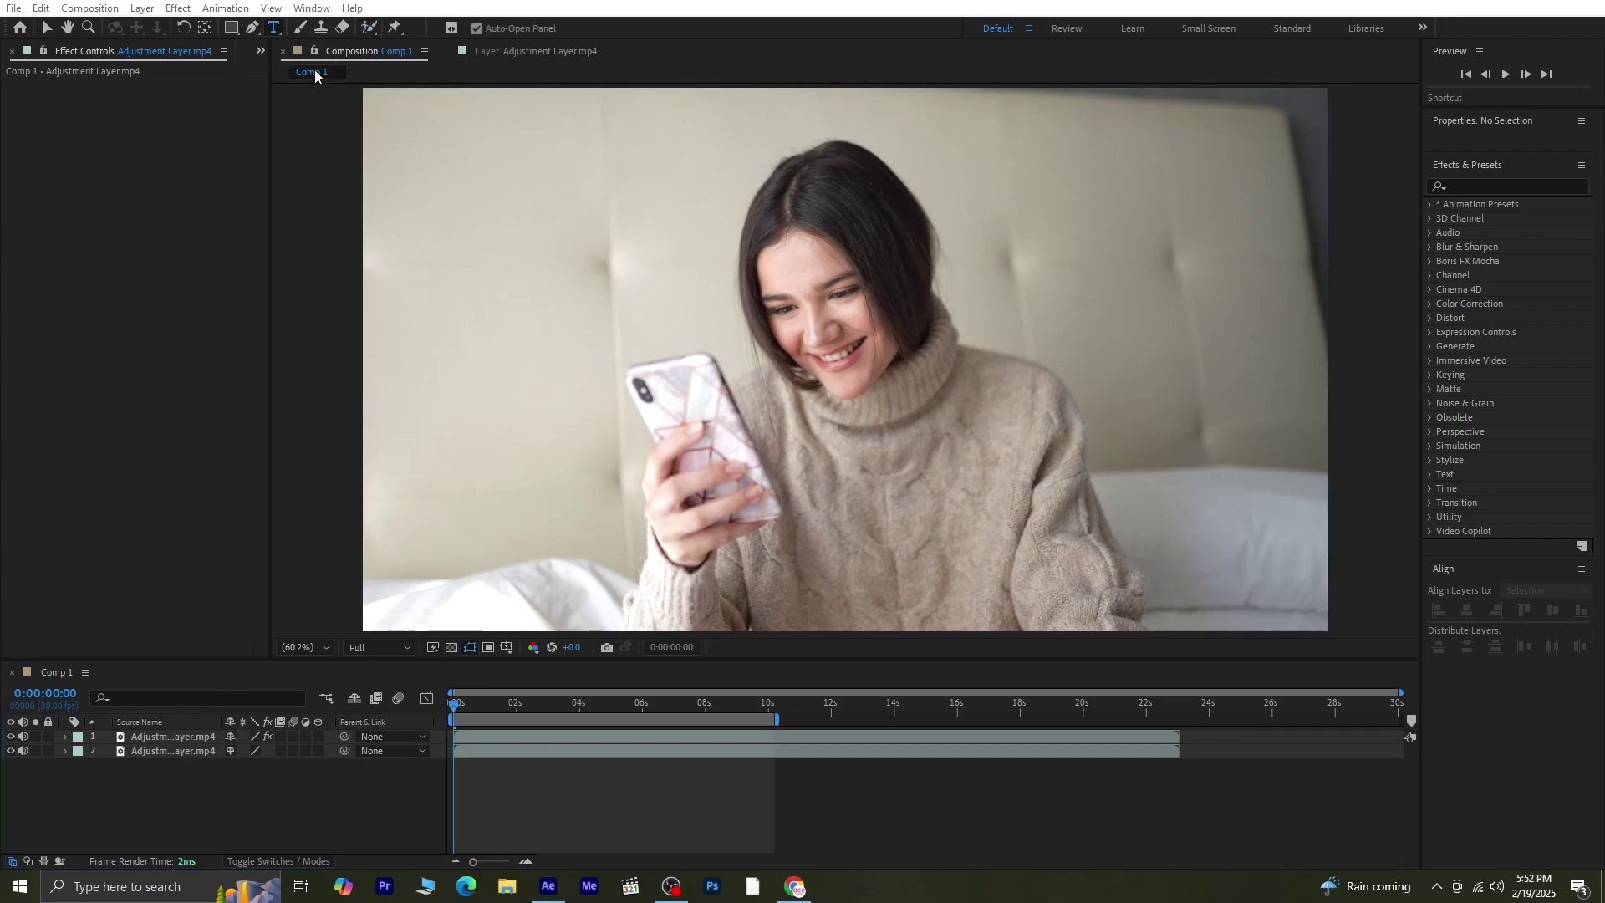
{"action": "key", "text": "ctrl+0"}
{"action": "left_click", "coordinate": [53, 650]}
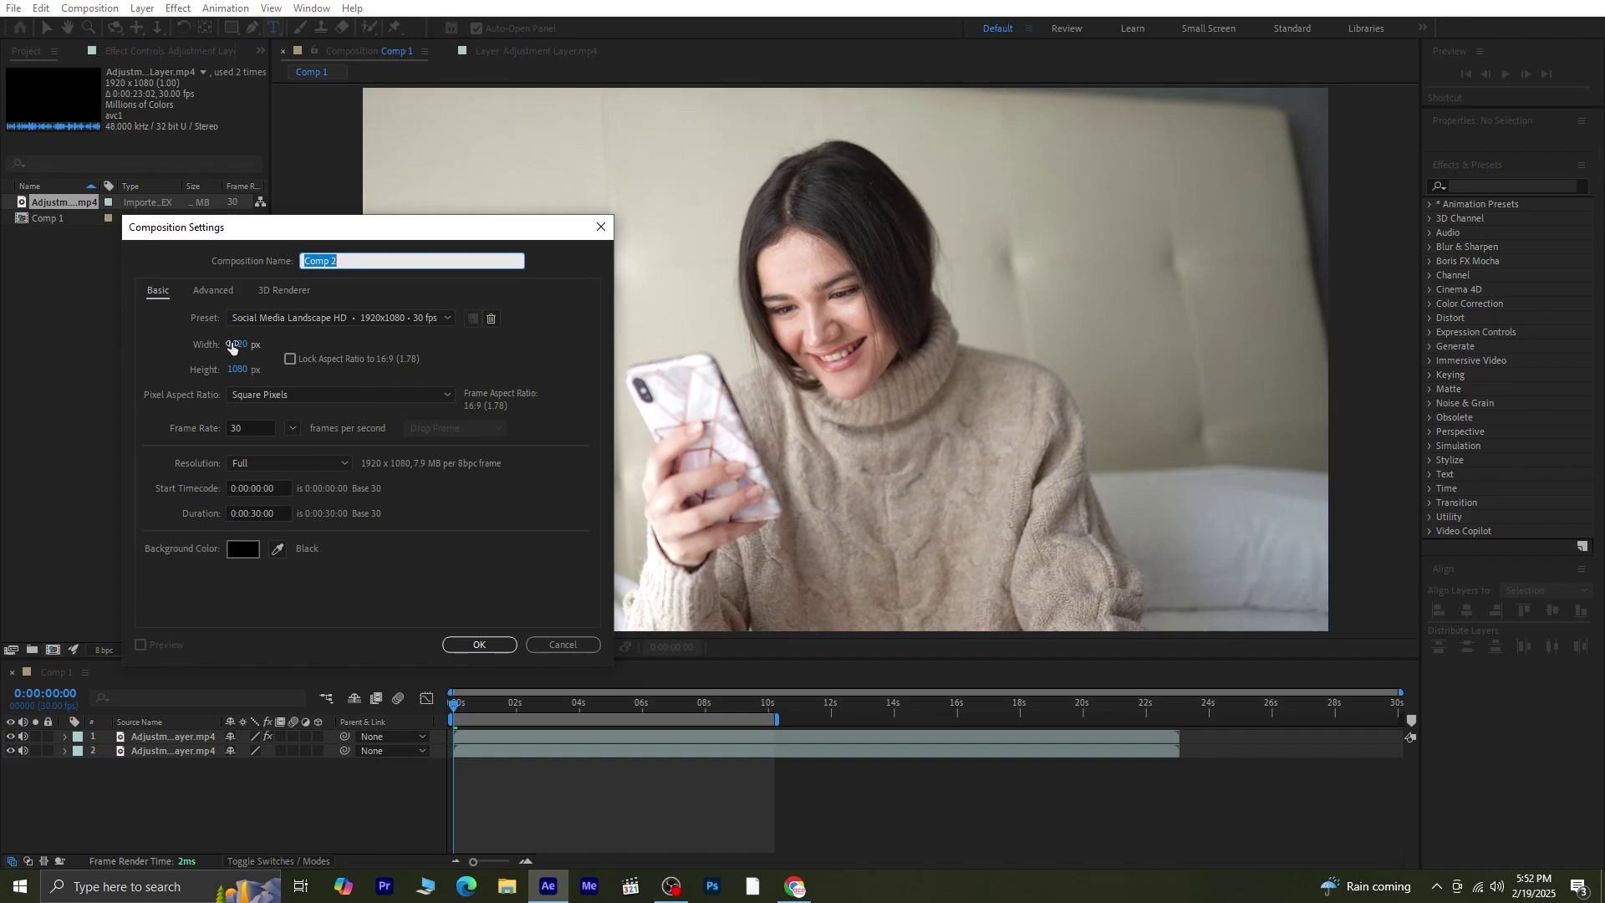
{"action": "left_click_drag", "start_coordinate": [231, 346], "coordinate": [1107, 287]}
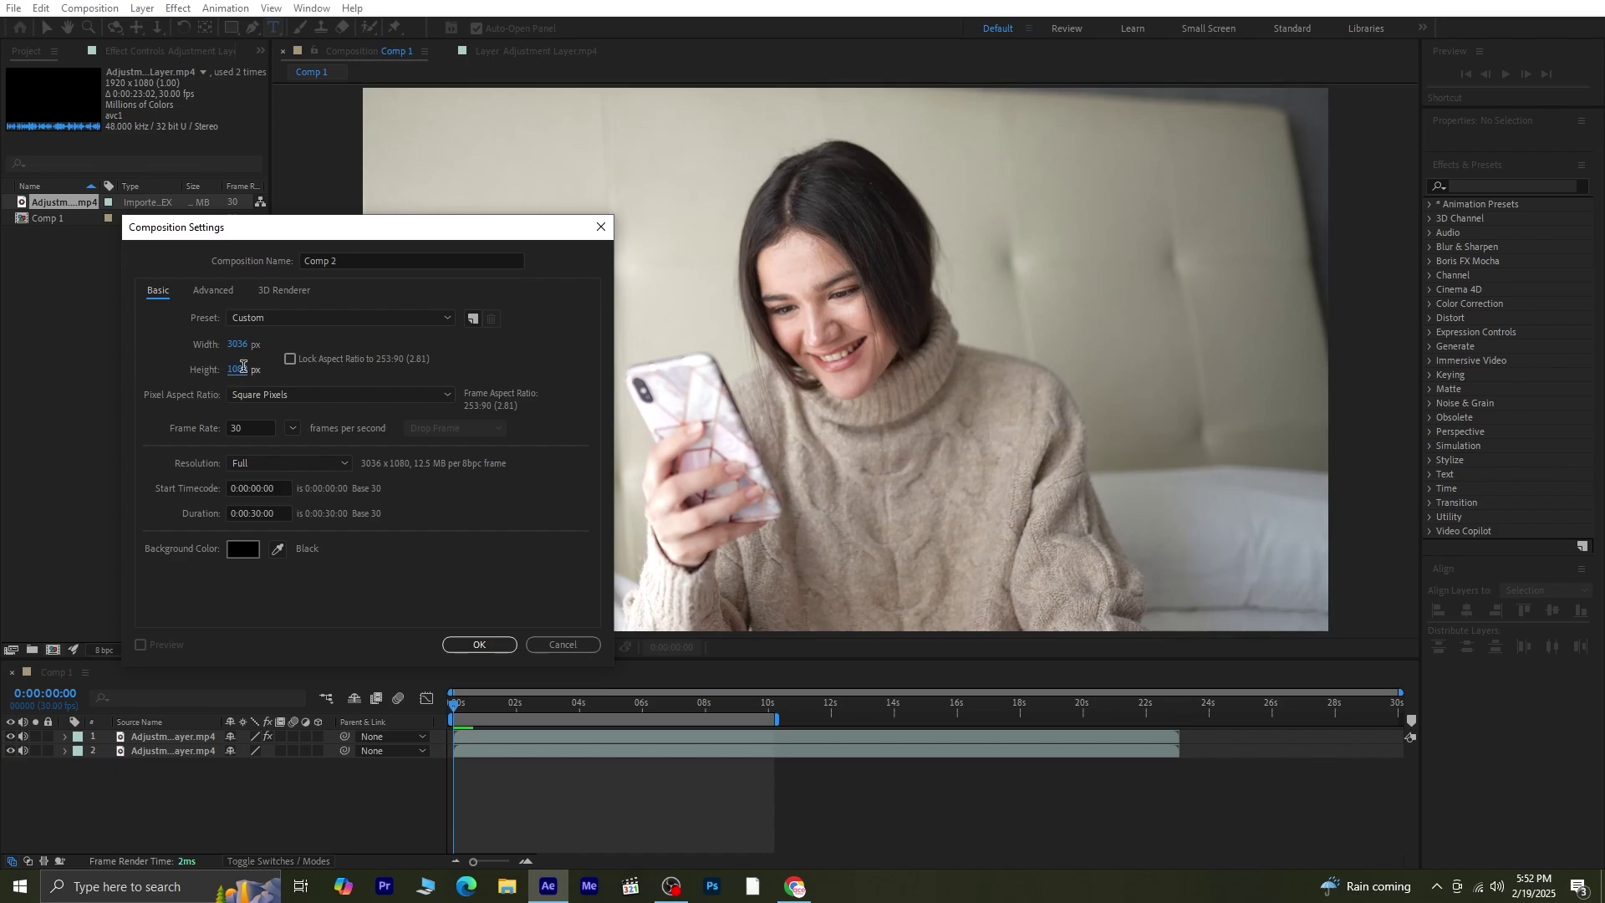
{"action": "type", "text": "400"}
{"action": "left_click", "coordinate": [495, 645]}
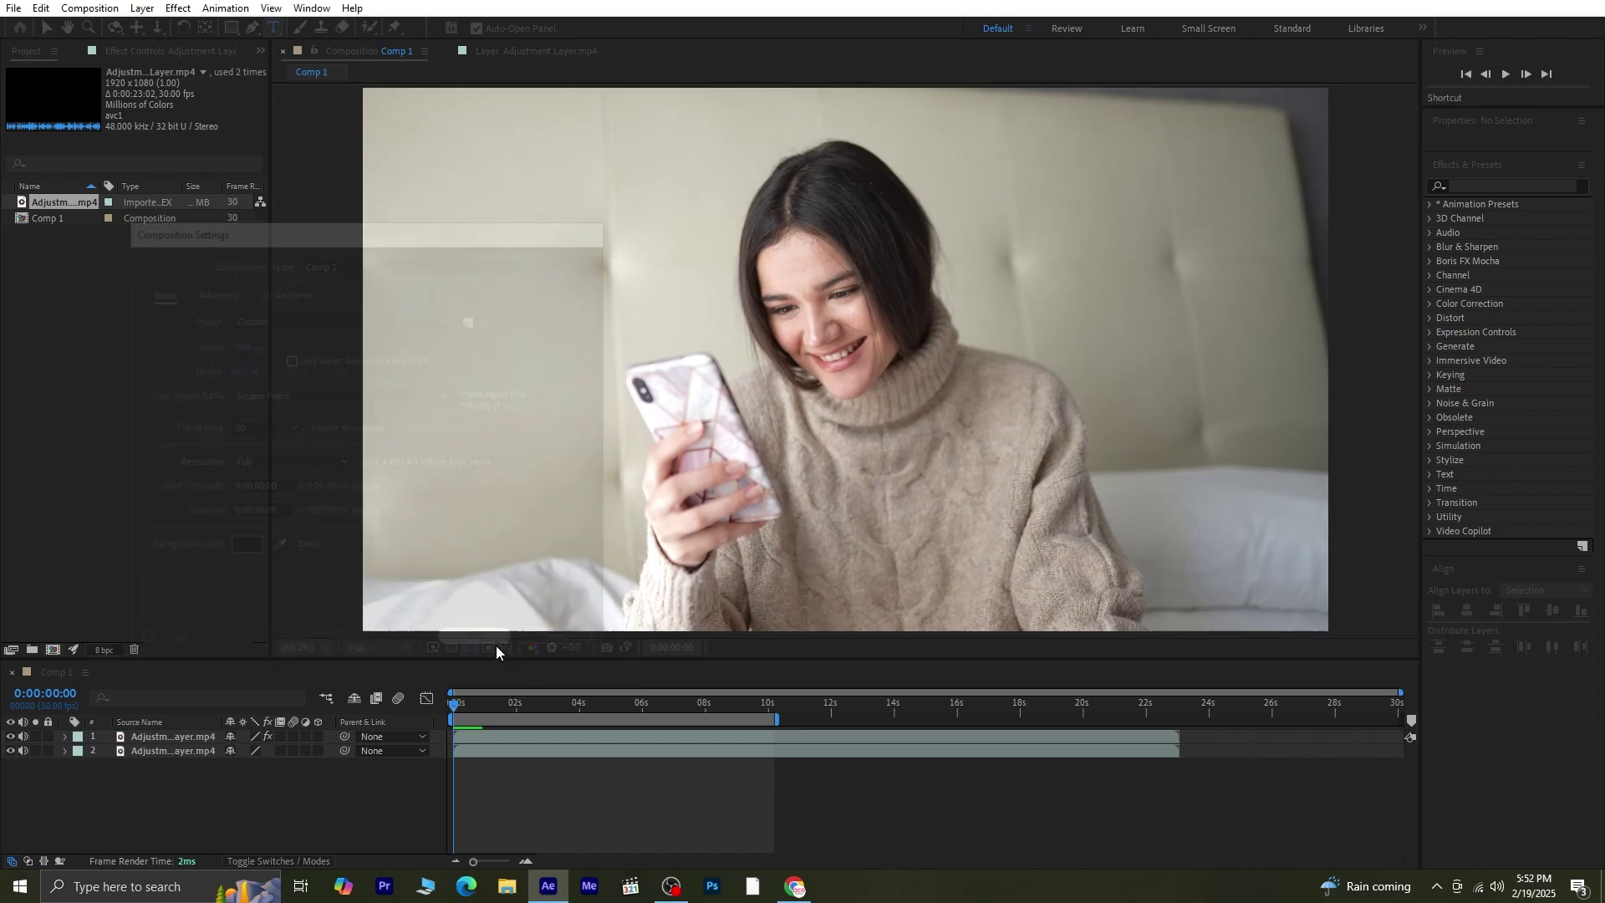
{"action": "scroll", "coordinate": [752, 501], "scroll_direction": "down", "scroll_amount": 4}
{"action": "scroll", "coordinate": [810, 469], "scroll_direction": "up", "scroll_amount": 4}
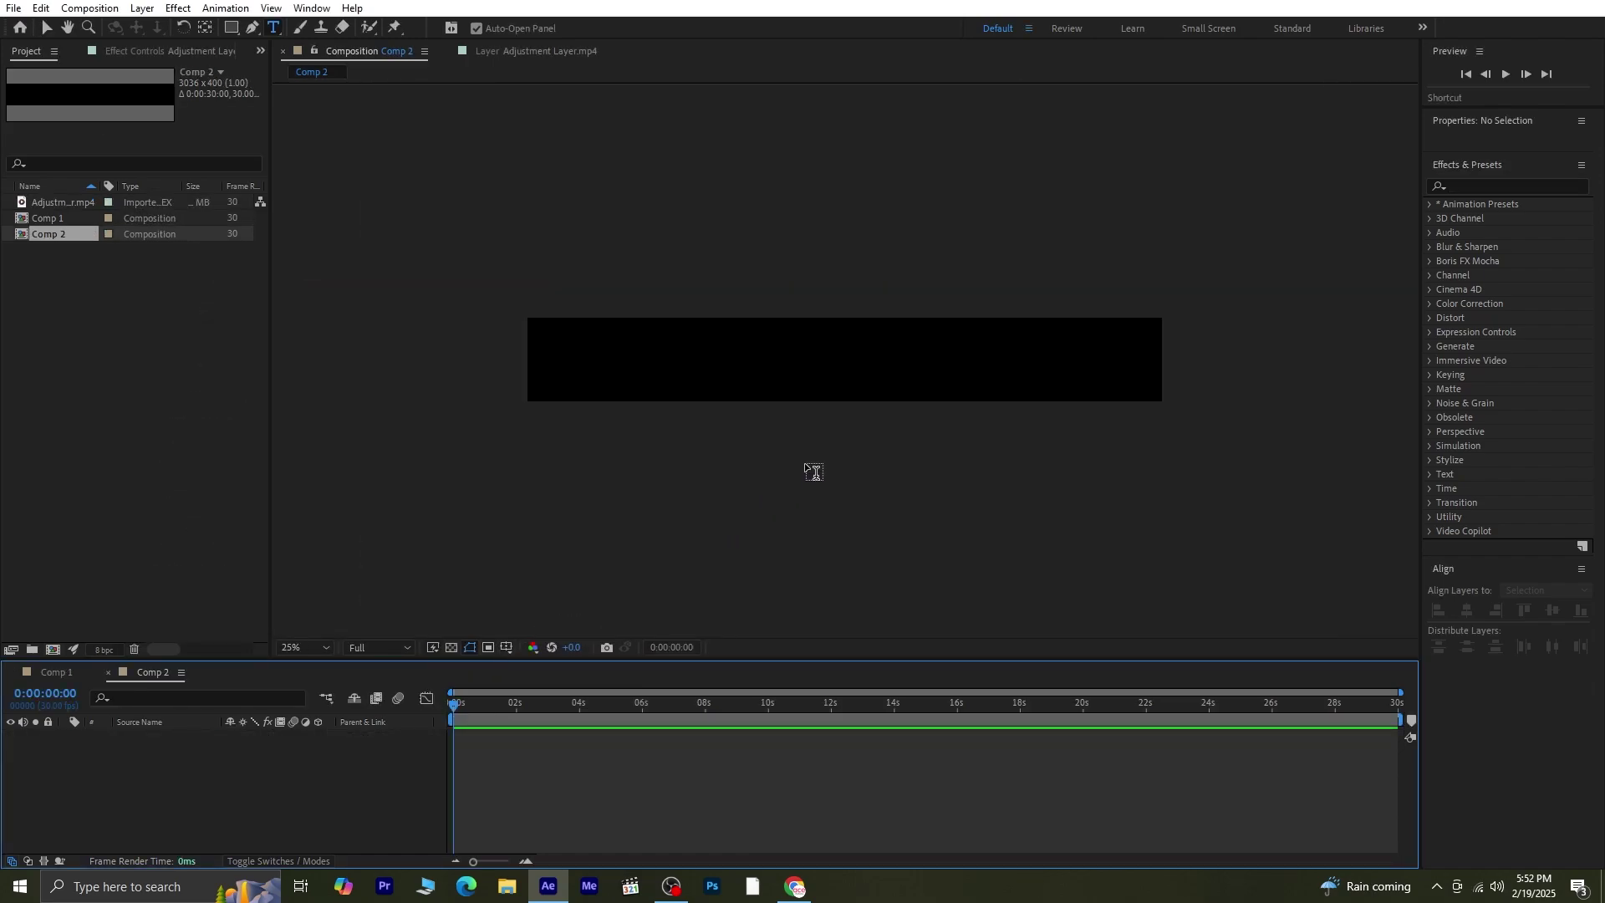
Paste "The sky turned a soft shade of orange as the sun dipped below the horizon." into Comp 2 and move its beginning into the frame.
{"action": "scroll", "coordinate": [867, 432], "scroll_direction": "down", "scroll_amount": 2}
{"action": "left_click", "coordinate": [547, 345]}
{"action": "key", "text": "ctrl+v"}
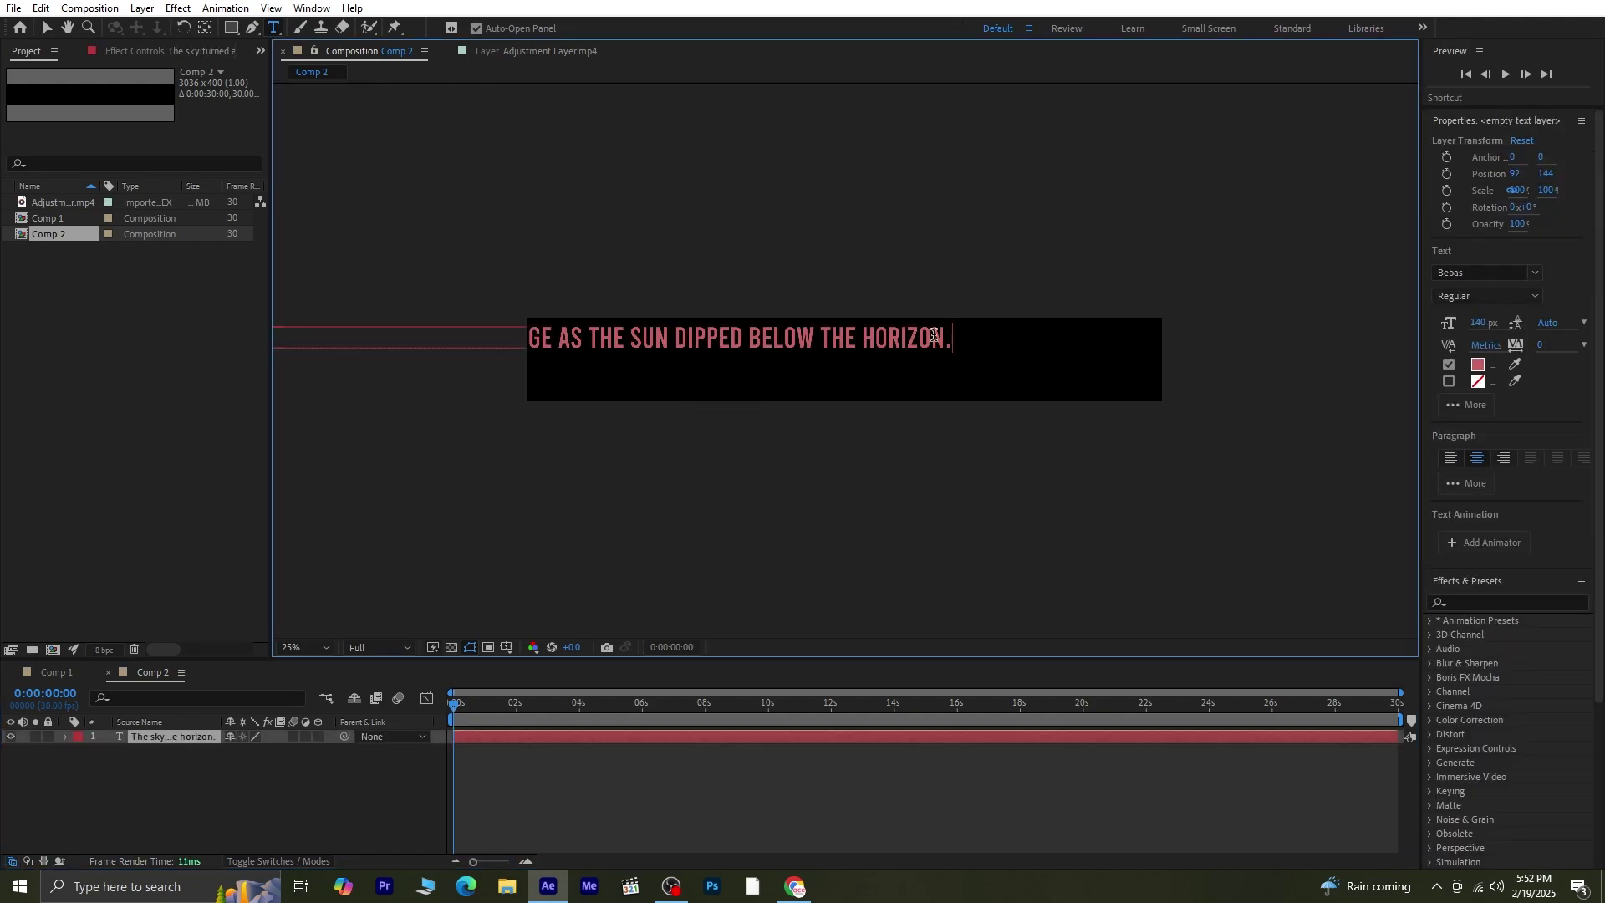
{"action": "left_click_drag", "start_coordinate": [948, 336], "coordinate": [32, 332]}
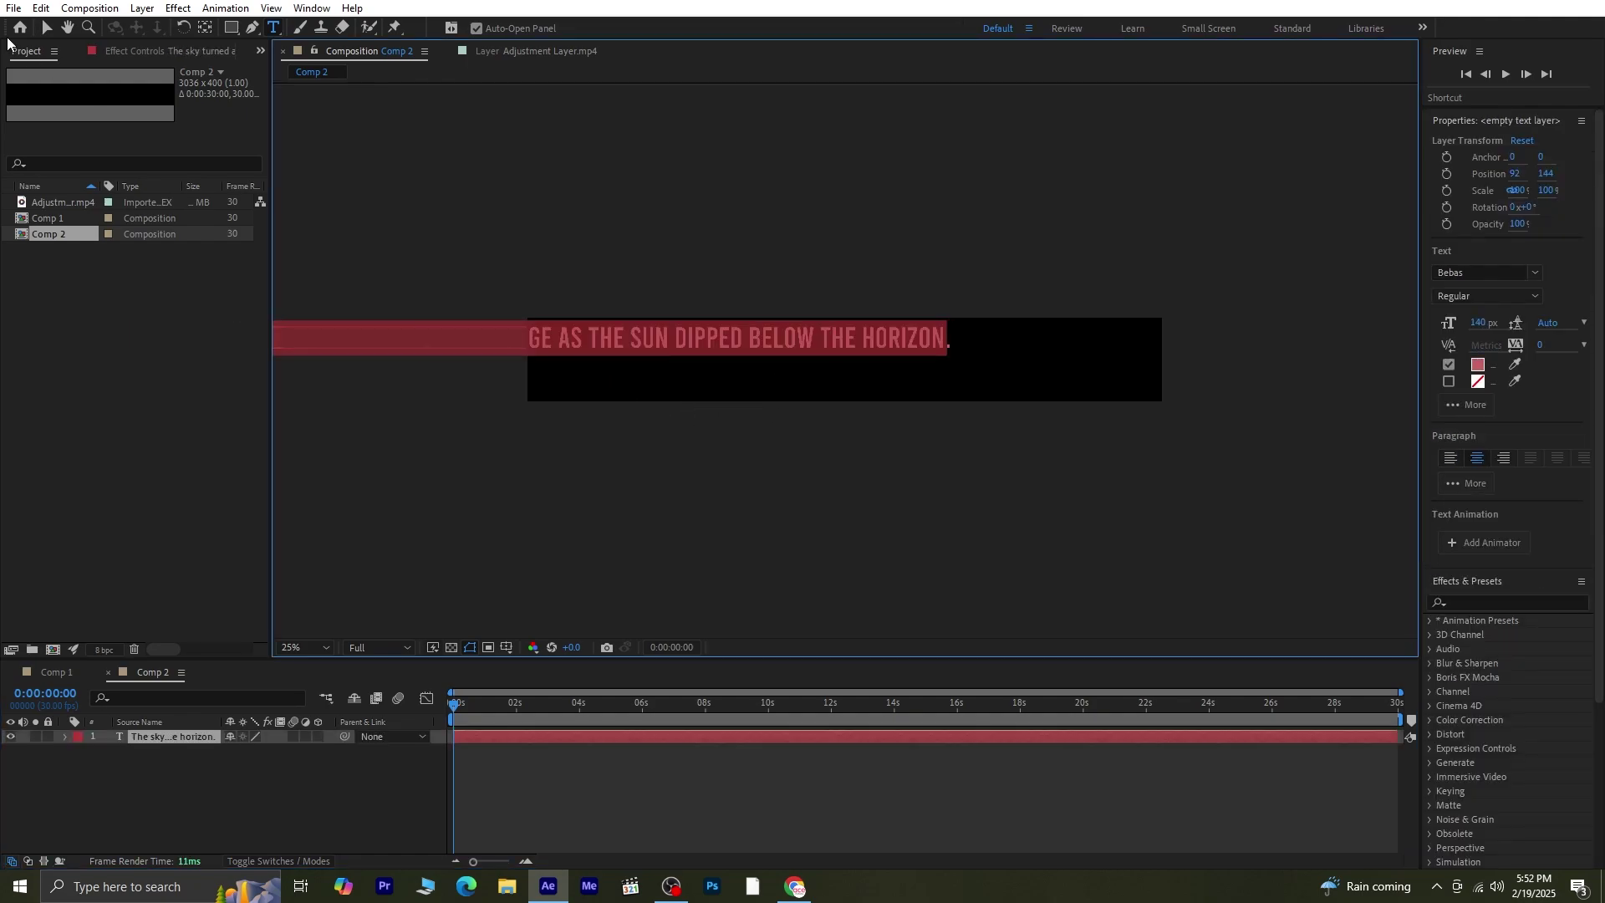
{"action": "left_click", "coordinate": [46, 27]}
{"action": "left_click_drag", "start_coordinate": [719, 347], "coordinate": [1108, 343]}
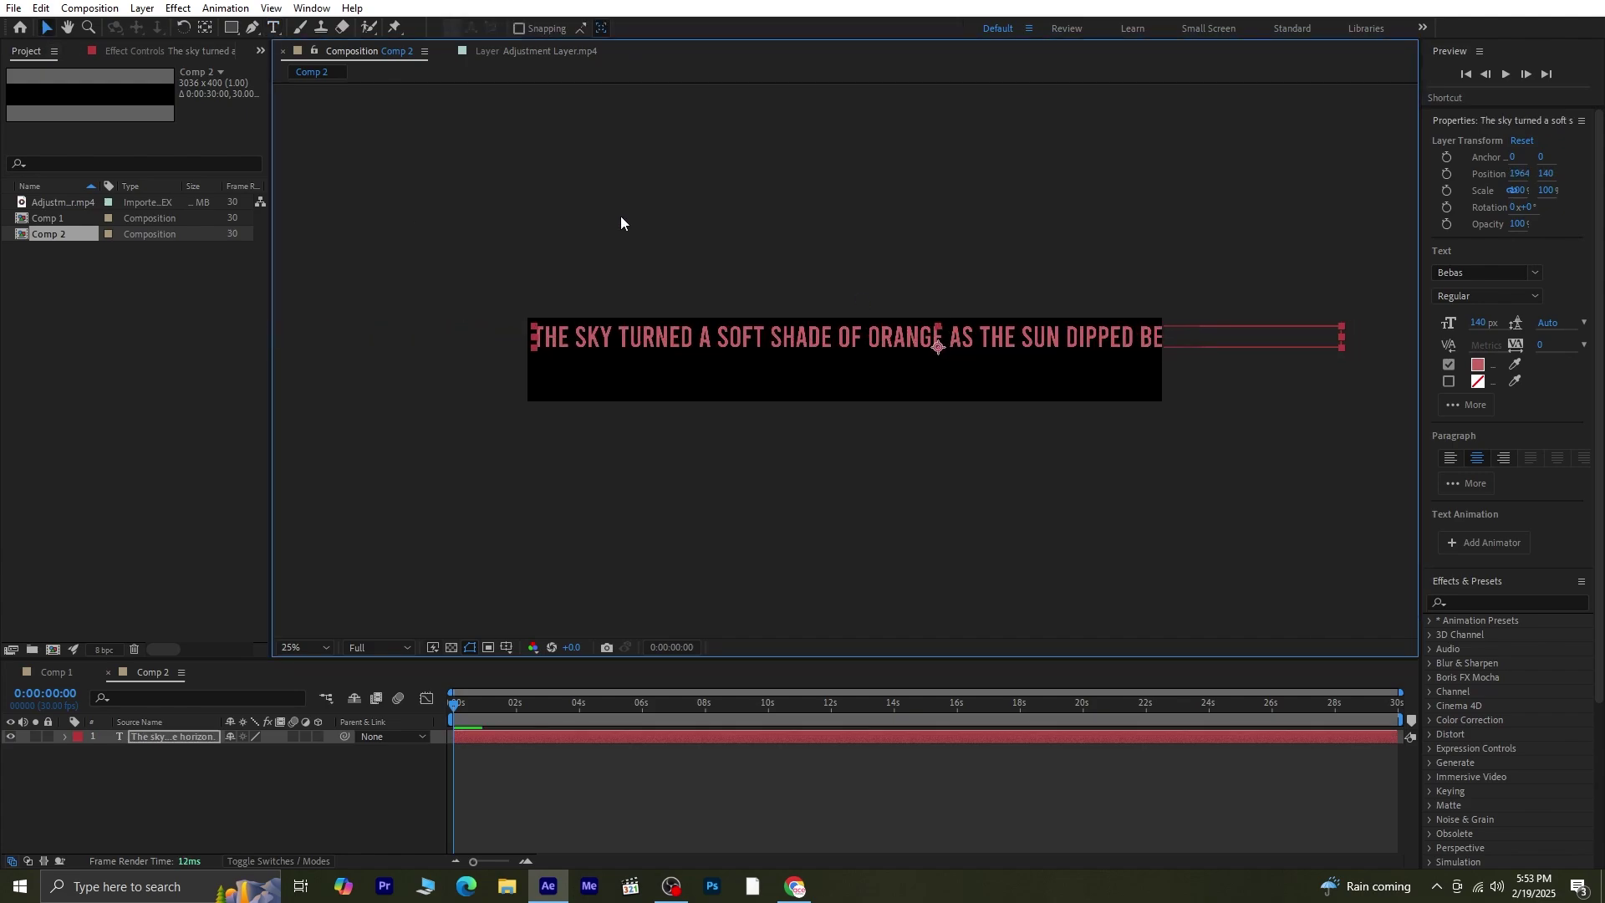
Break the sentence into two lines, with the second line beginning at "the sun".
{"action": "left_click", "coordinate": [273, 27]}
{"action": "left_click", "coordinate": [1106, 342]}
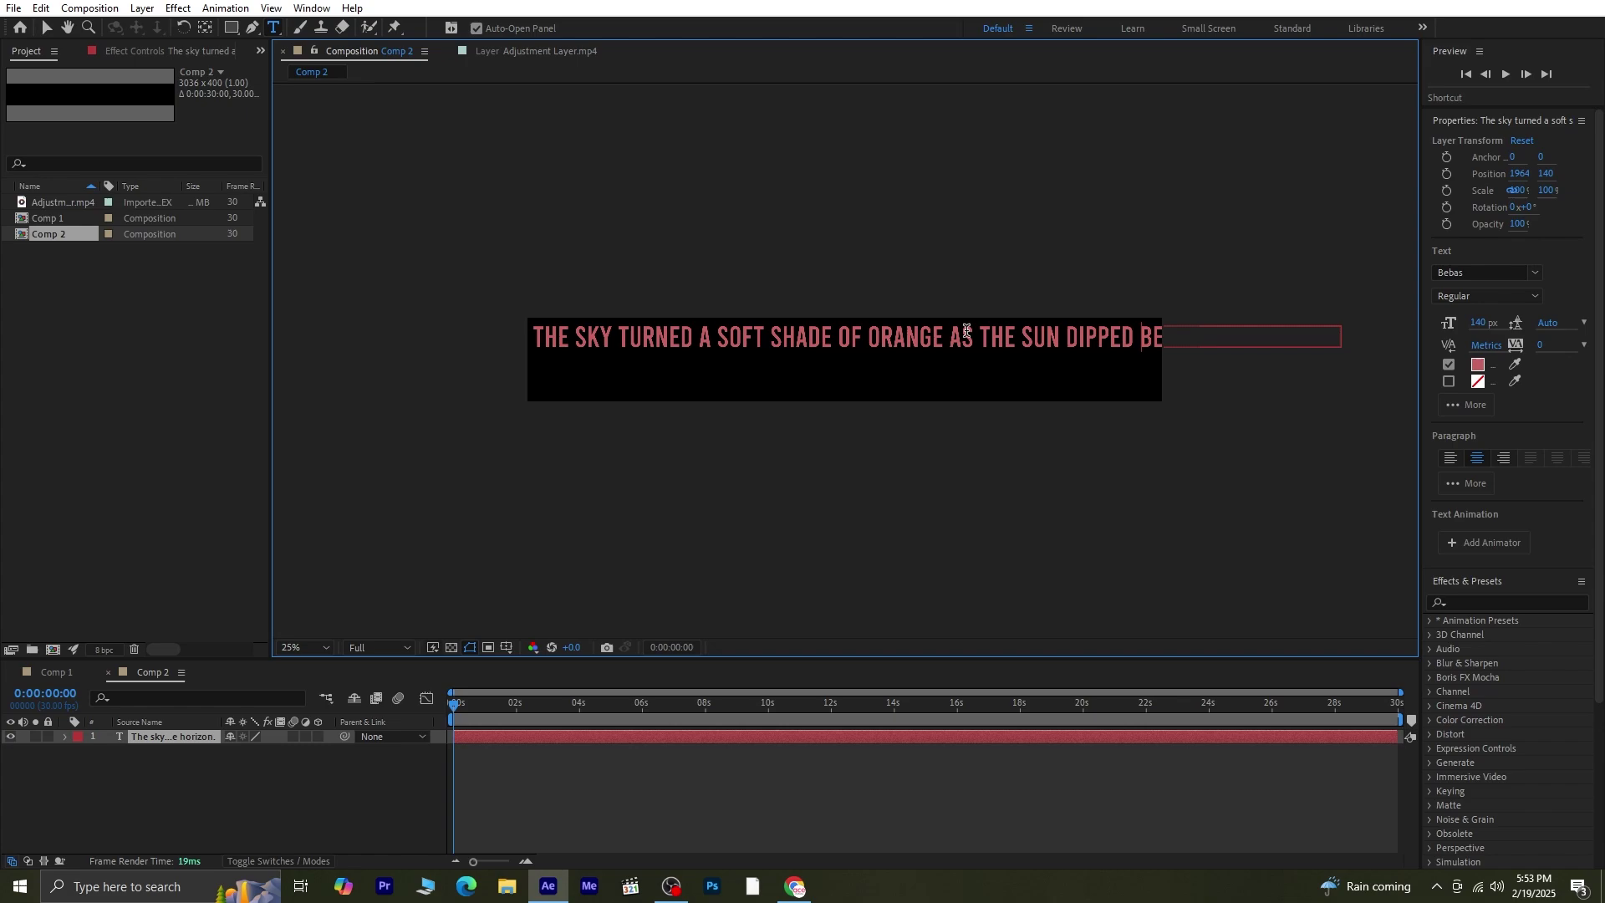
{"action": "key", "text": "Return"}
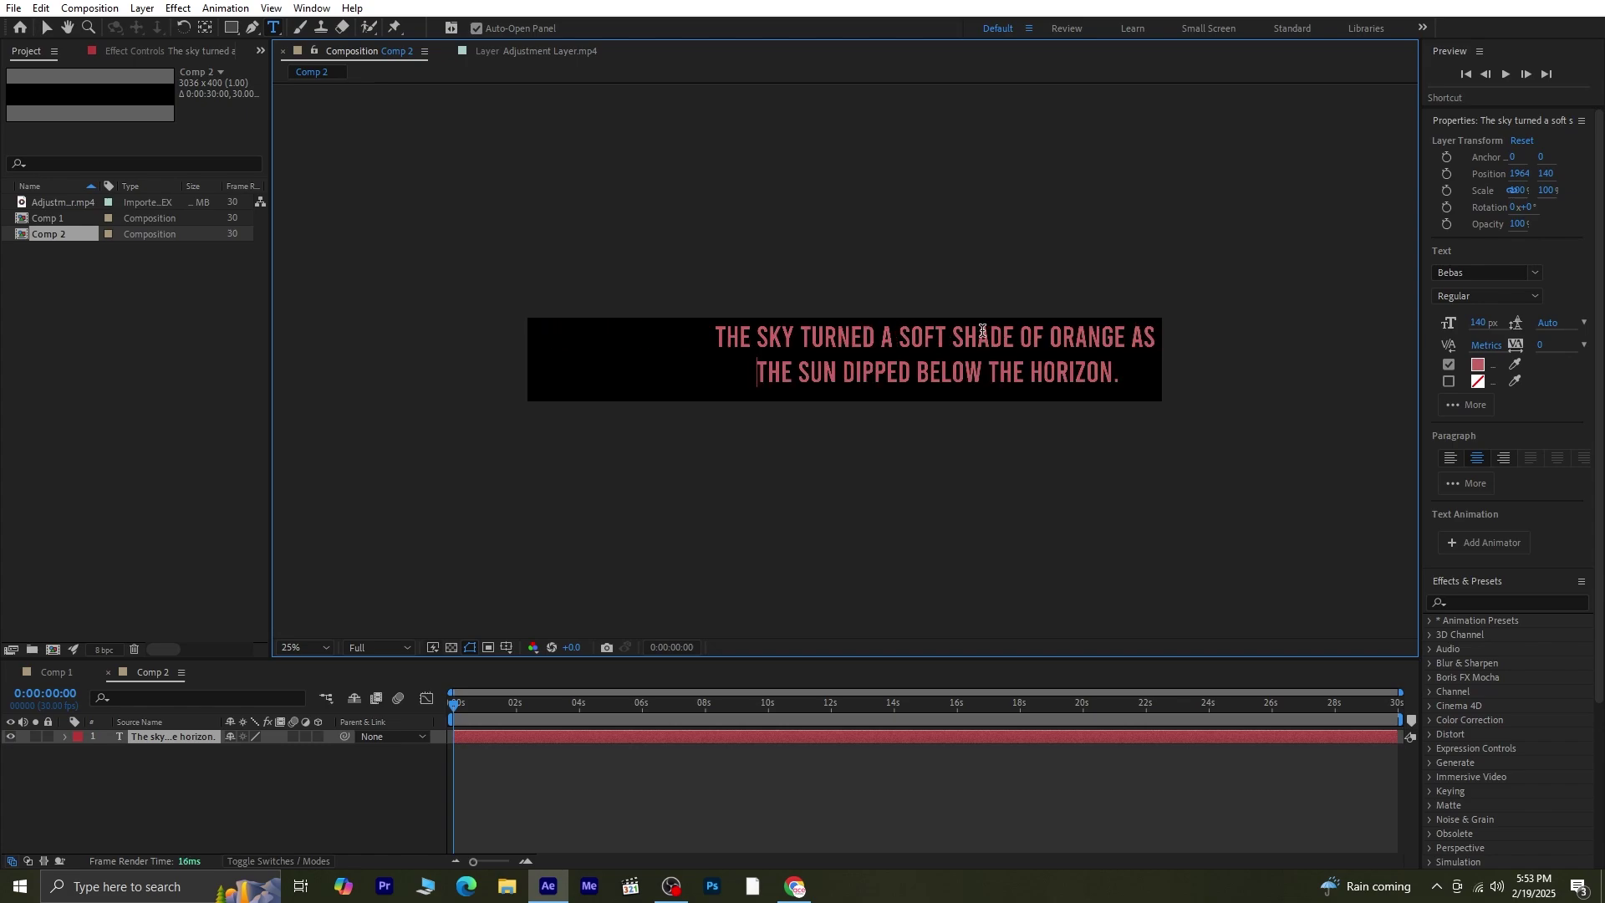
Set the text's leading to 176 px and its font size to 200 px, repositioning it to fit the frame.
{"action": "left_click_drag", "start_coordinate": [1123, 381], "coordinate": [699, 333]}
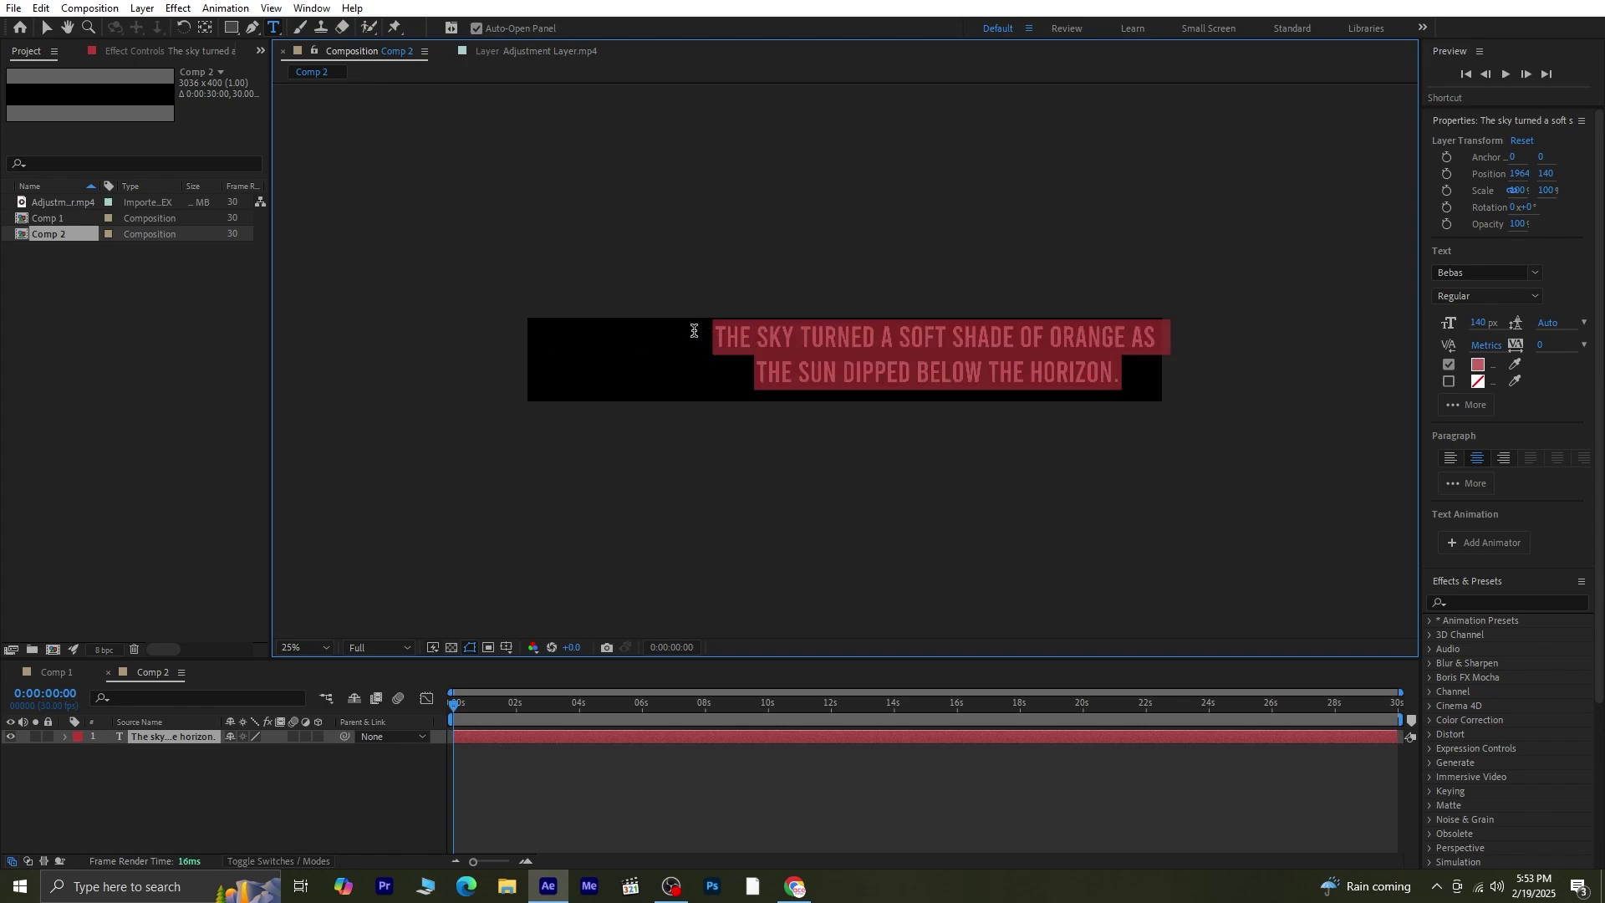
{"action": "left_click_drag", "start_coordinate": [1548, 323], "coordinate": [1584, 322]}
{"action": "key", "text": "Escape"}
{"action": "key", "text": "v"}
{"action": "left_click_drag", "start_coordinate": [888, 320], "coordinate": [811, 325]}
{"action": "left_click_drag", "start_coordinate": [1480, 322], "coordinate": [1561, 327]}
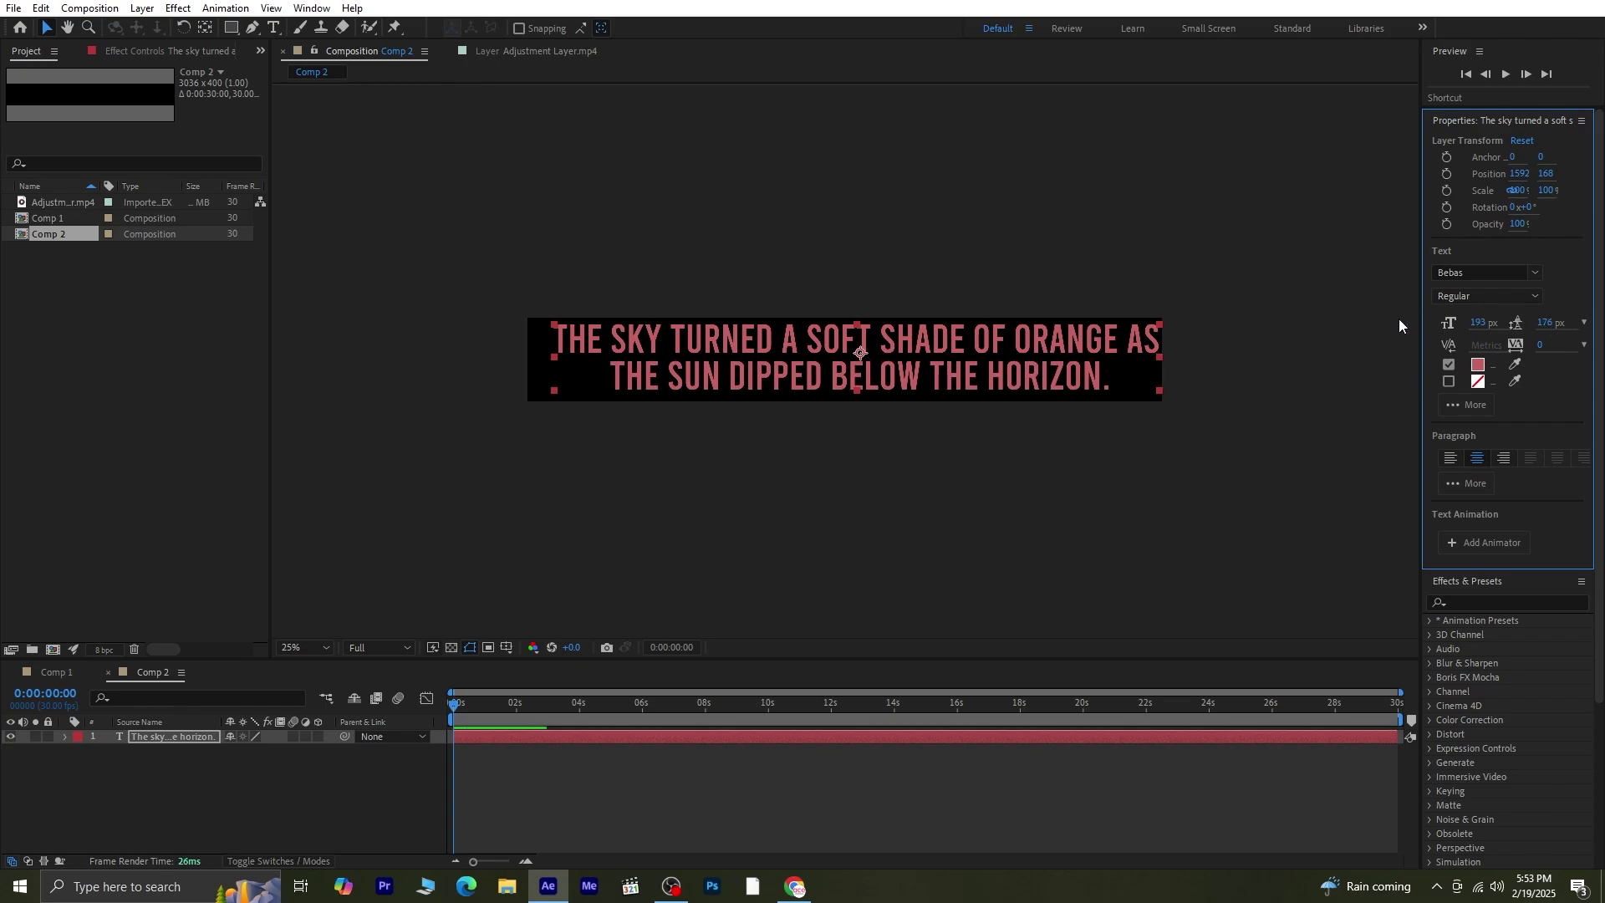
{"action": "left_click_drag", "start_coordinate": [1004, 352], "coordinate": [991, 353]}
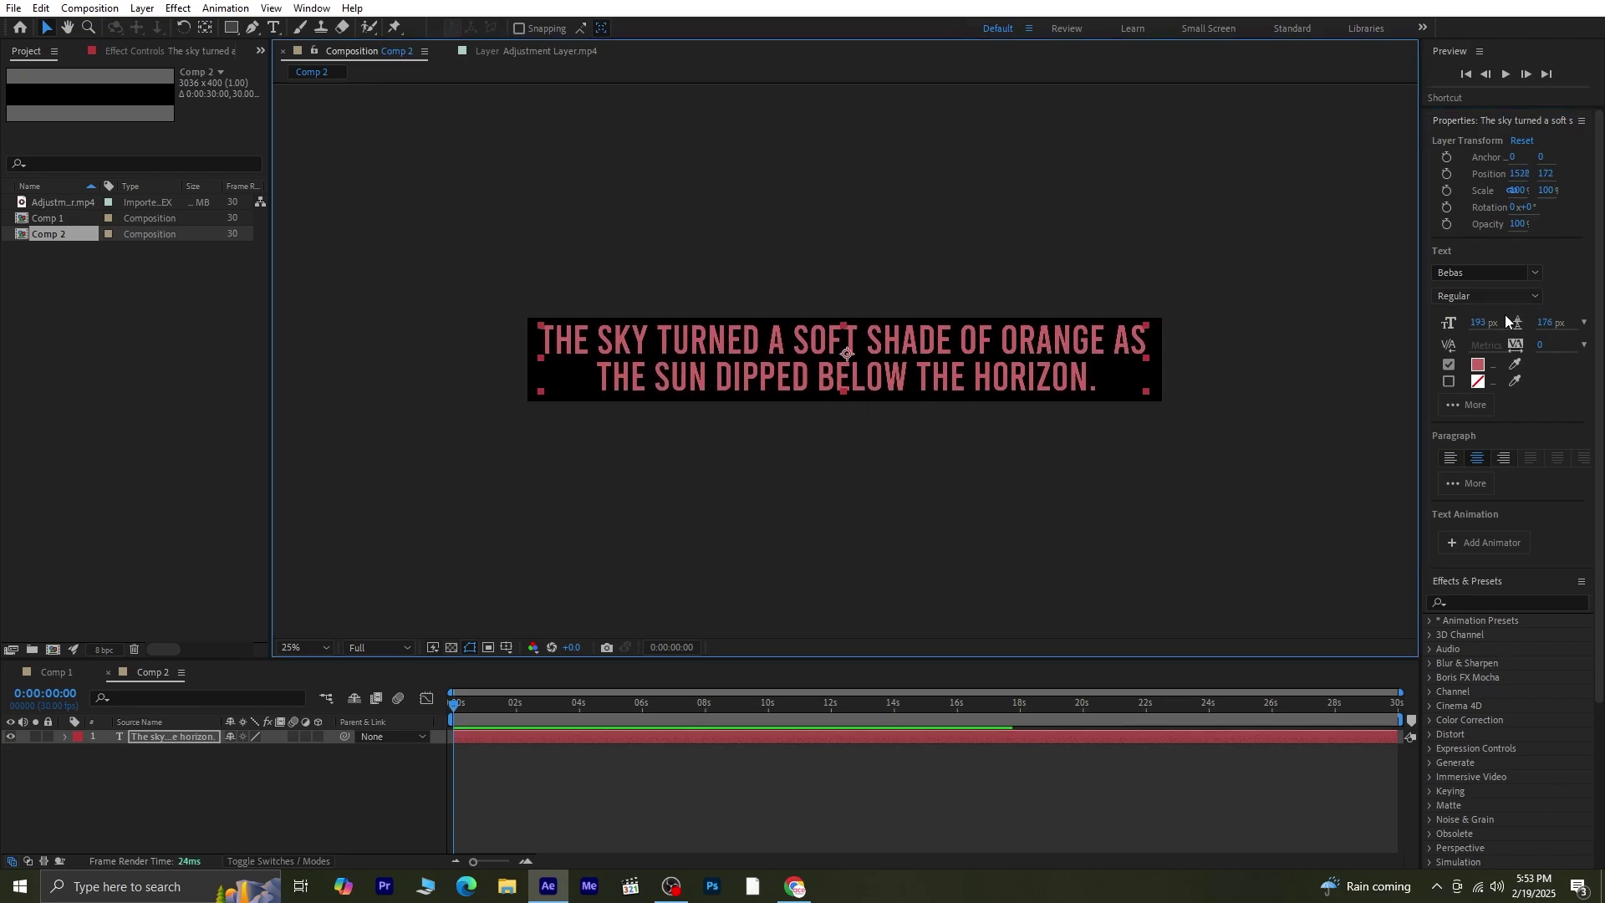
{"action": "left_click_drag", "start_coordinate": [1482, 322], "coordinate": [1493, 324]}
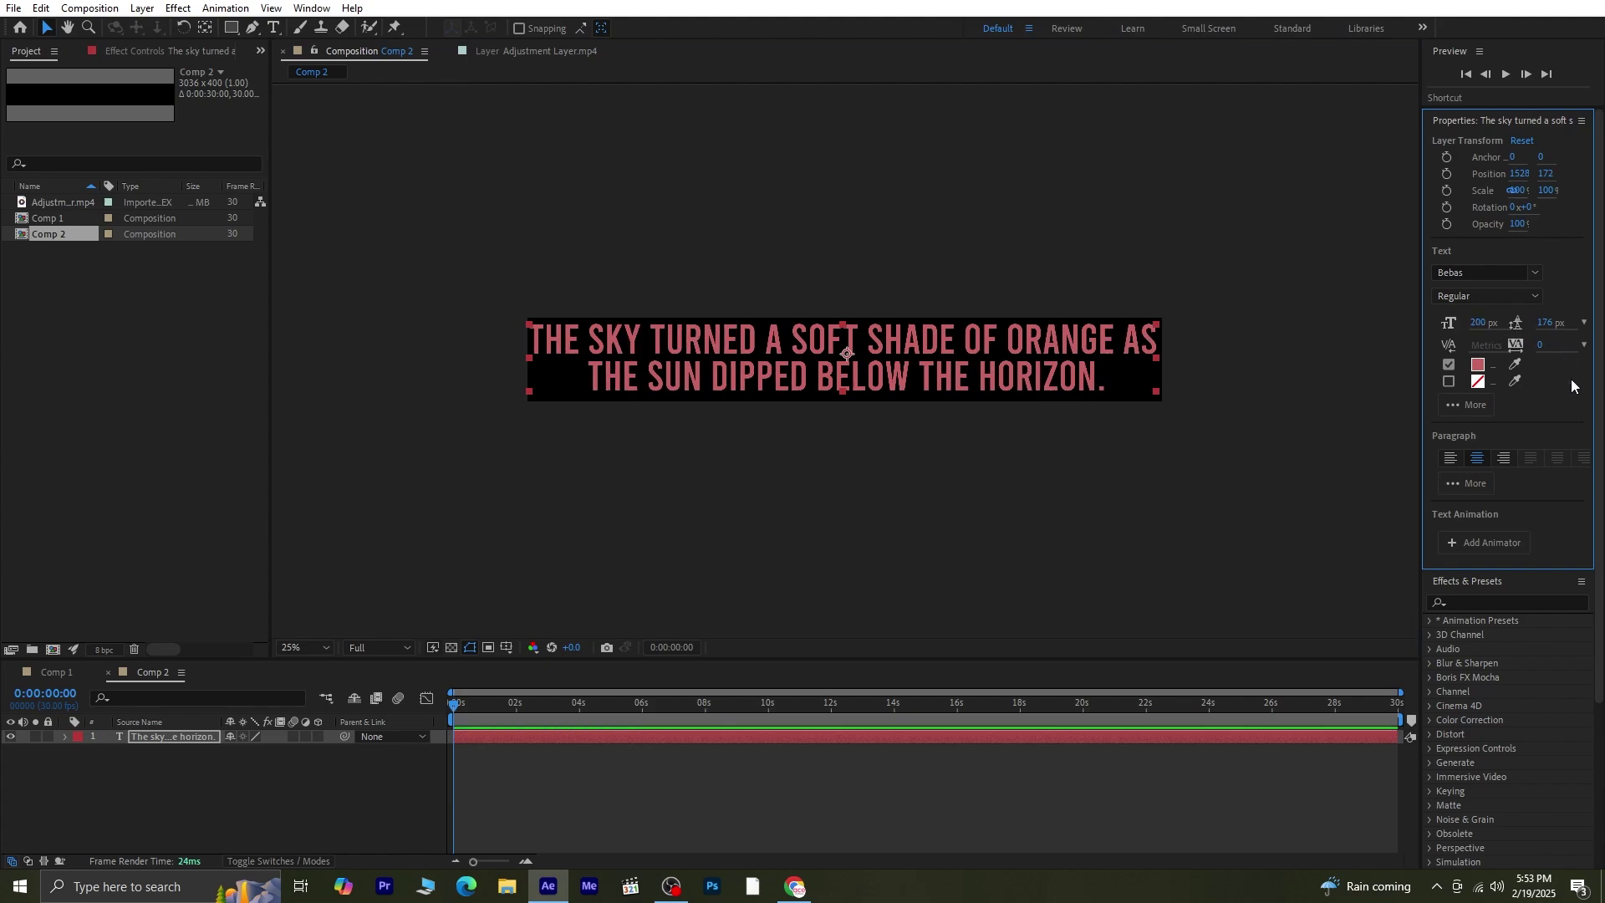
Align the text layer to the horizontal and vertical centre of the composition.
{"action": "scroll", "coordinate": [1538, 545], "scroll_direction": "down", "scroll_amount": 5}
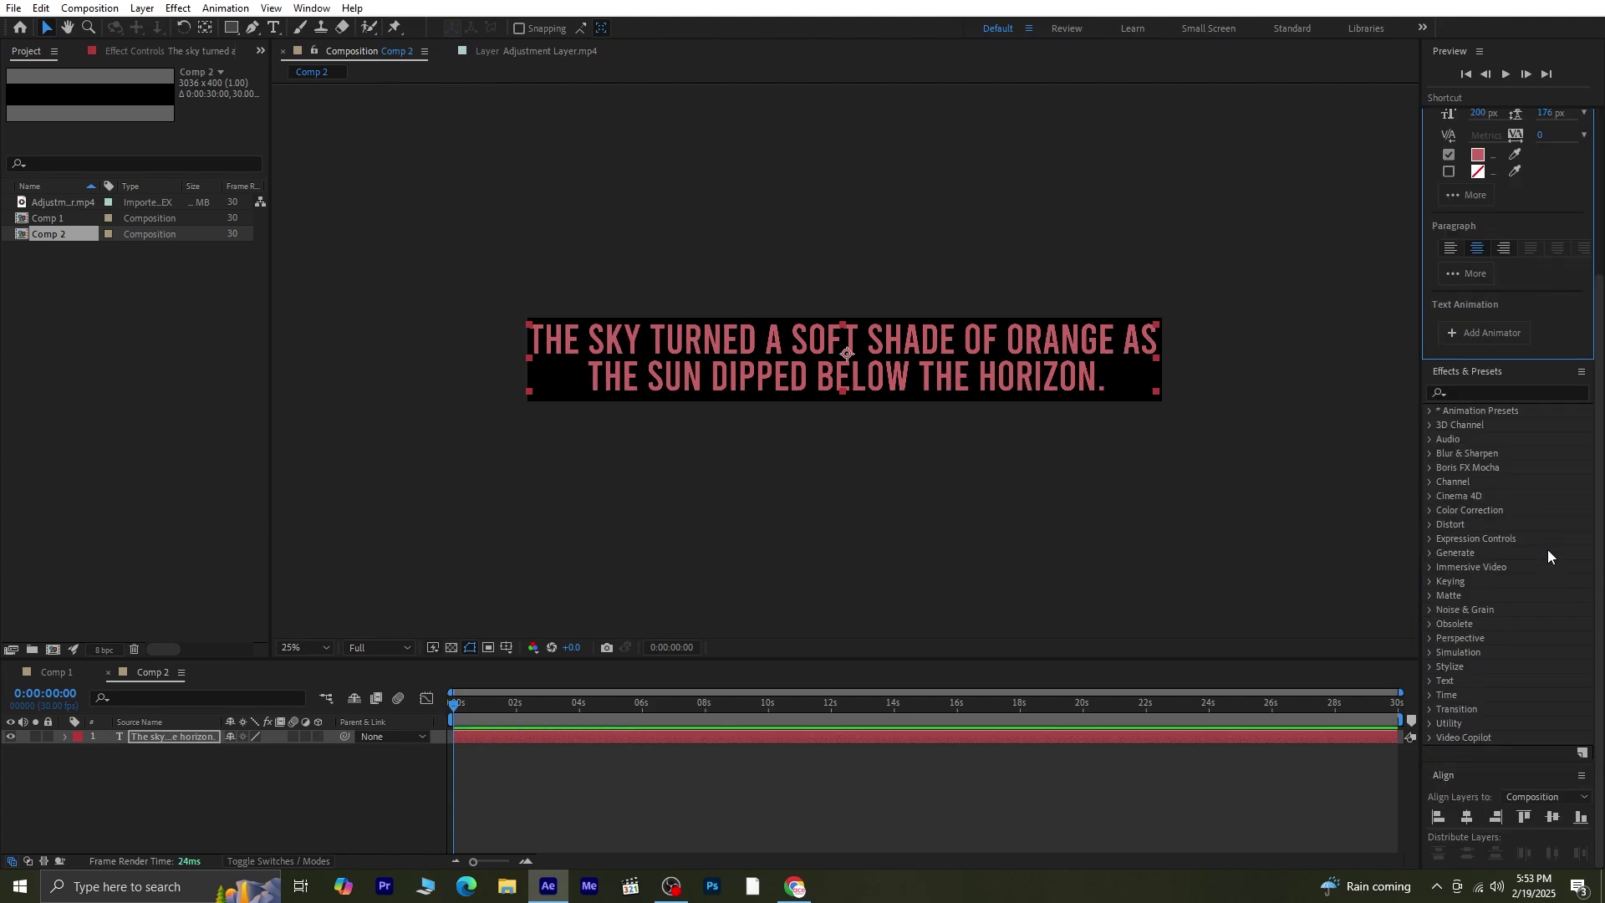
{"action": "left_click", "coordinate": [1467, 818]}
{"action": "left_click", "coordinate": [1555, 818]}
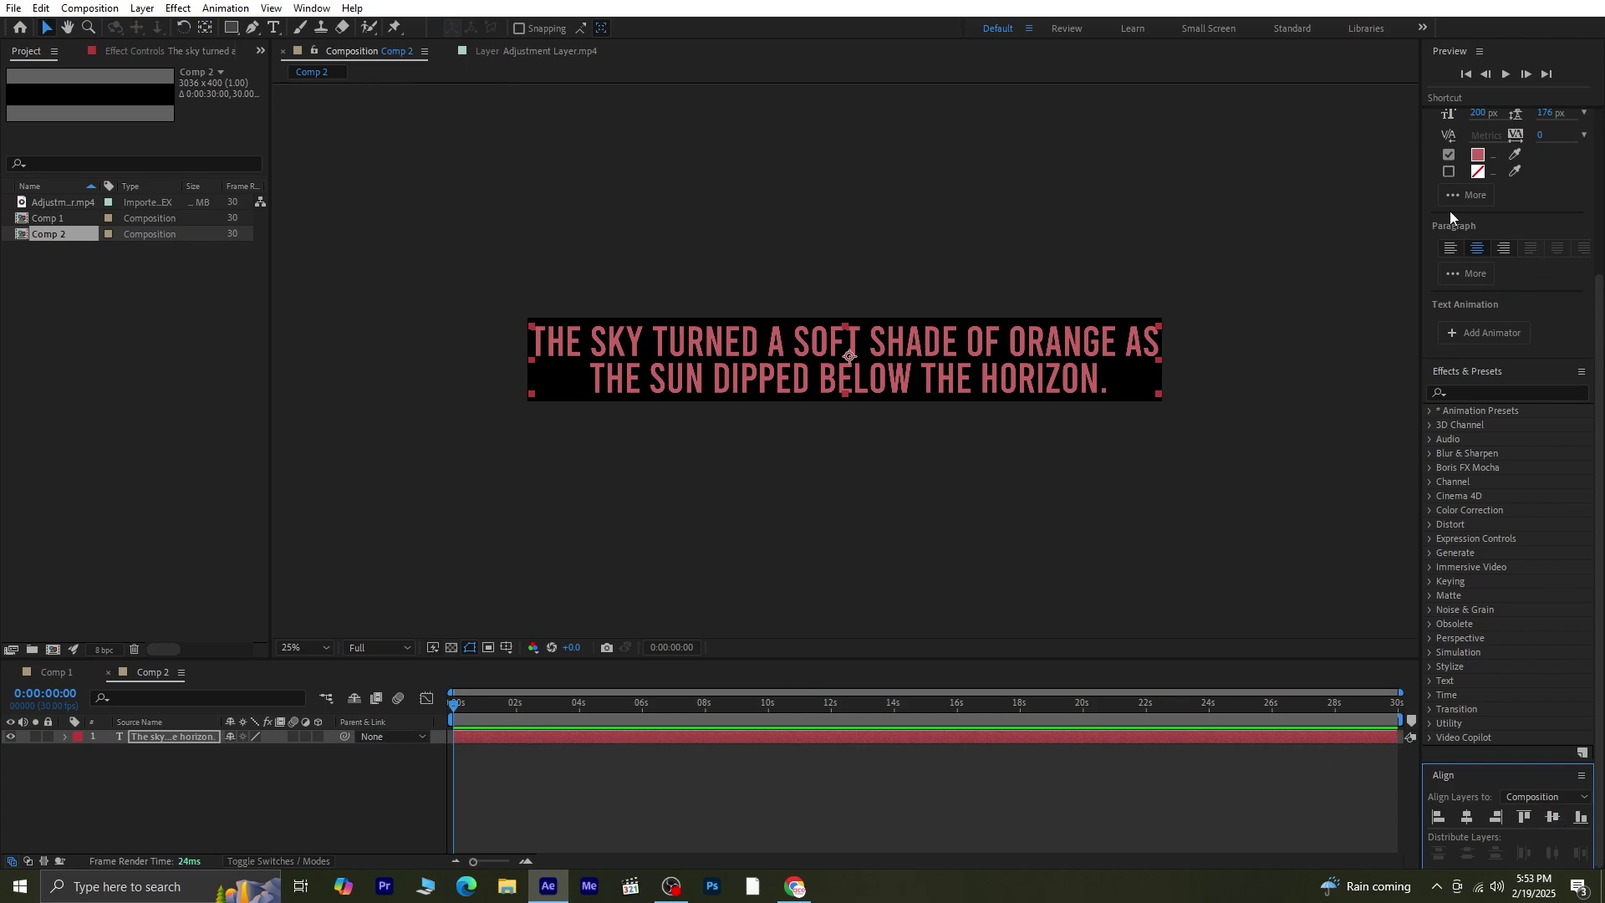
Change the text's fill colour to white and deselect the layer.
{"action": "left_click", "coordinate": [1478, 154]}
{"action": "left_click_drag", "start_coordinate": [423, 338], "coordinate": [261, 309]}
{"action": "left_click", "coordinate": [623, 316]}
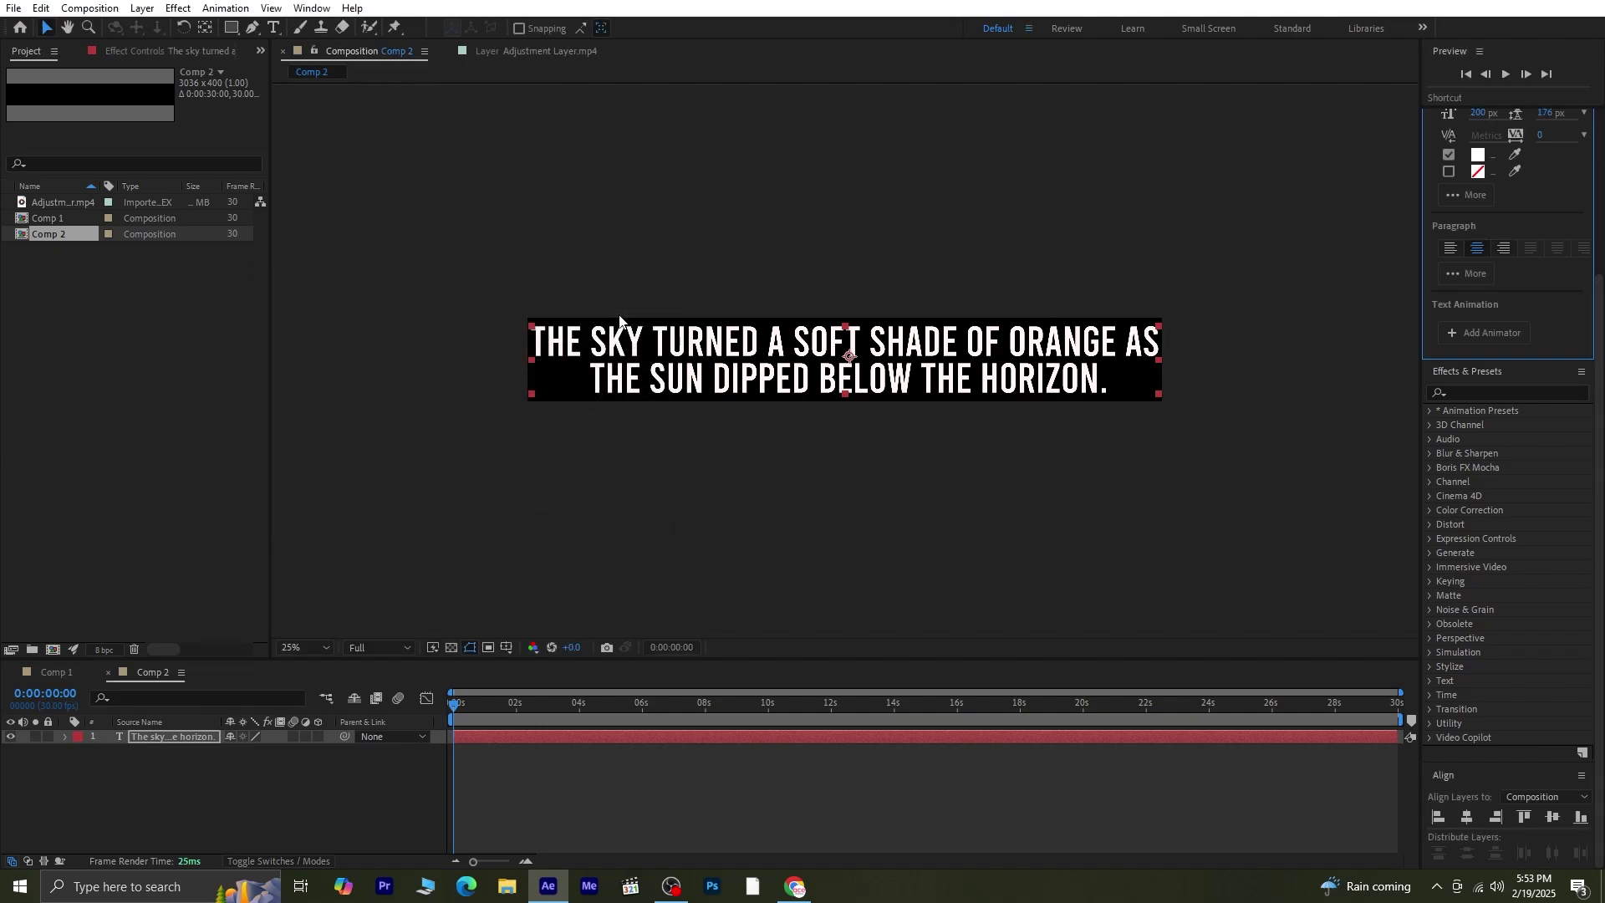
{"action": "left_click", "coordinate": [202, 765]}
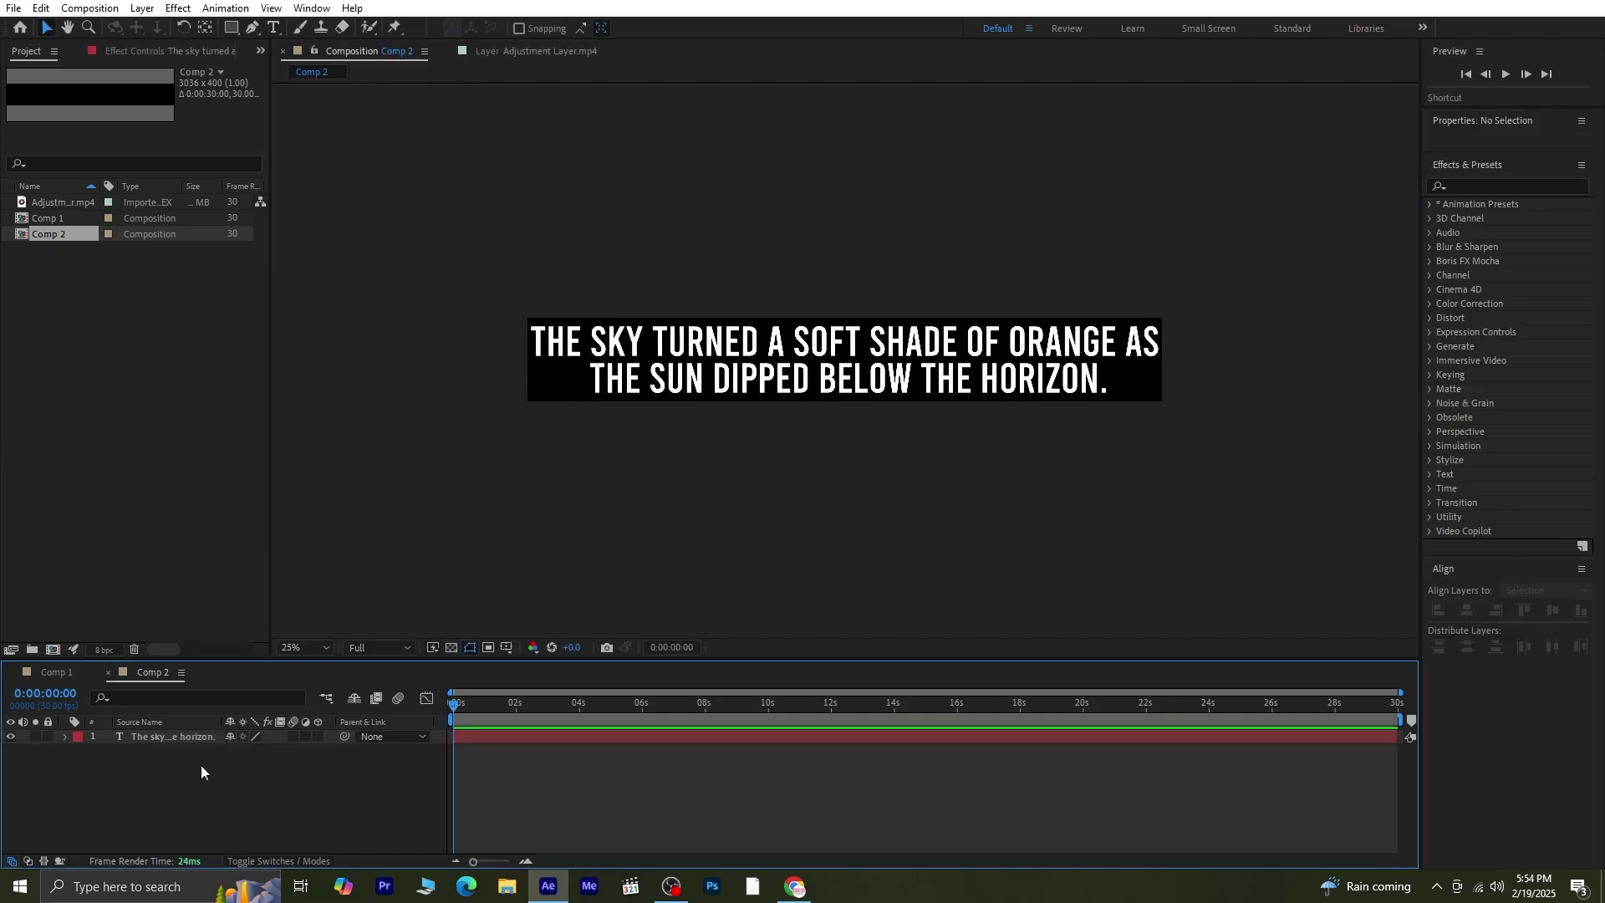
Add Comp 2 as the top layer of Comp 1 and set the viewer magnification to 50%.
{"action": "left_click", "coordinate": [53, 672]}
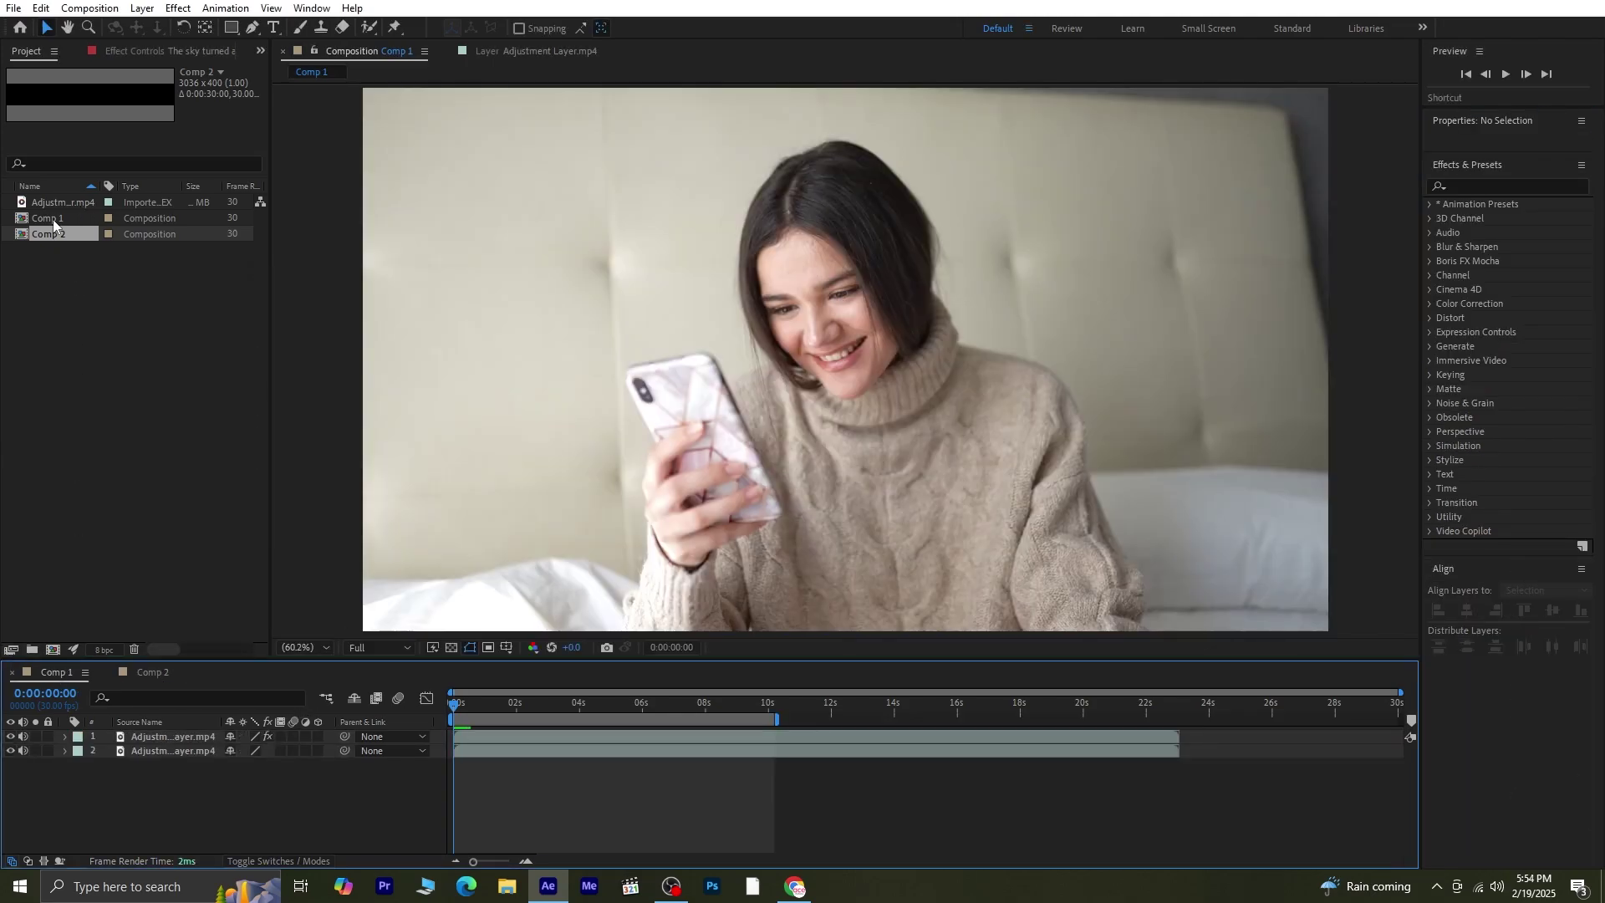
{"action": "left_click_drag", "start_coordinate": [62, 233], "coordinate": [144, 737]}
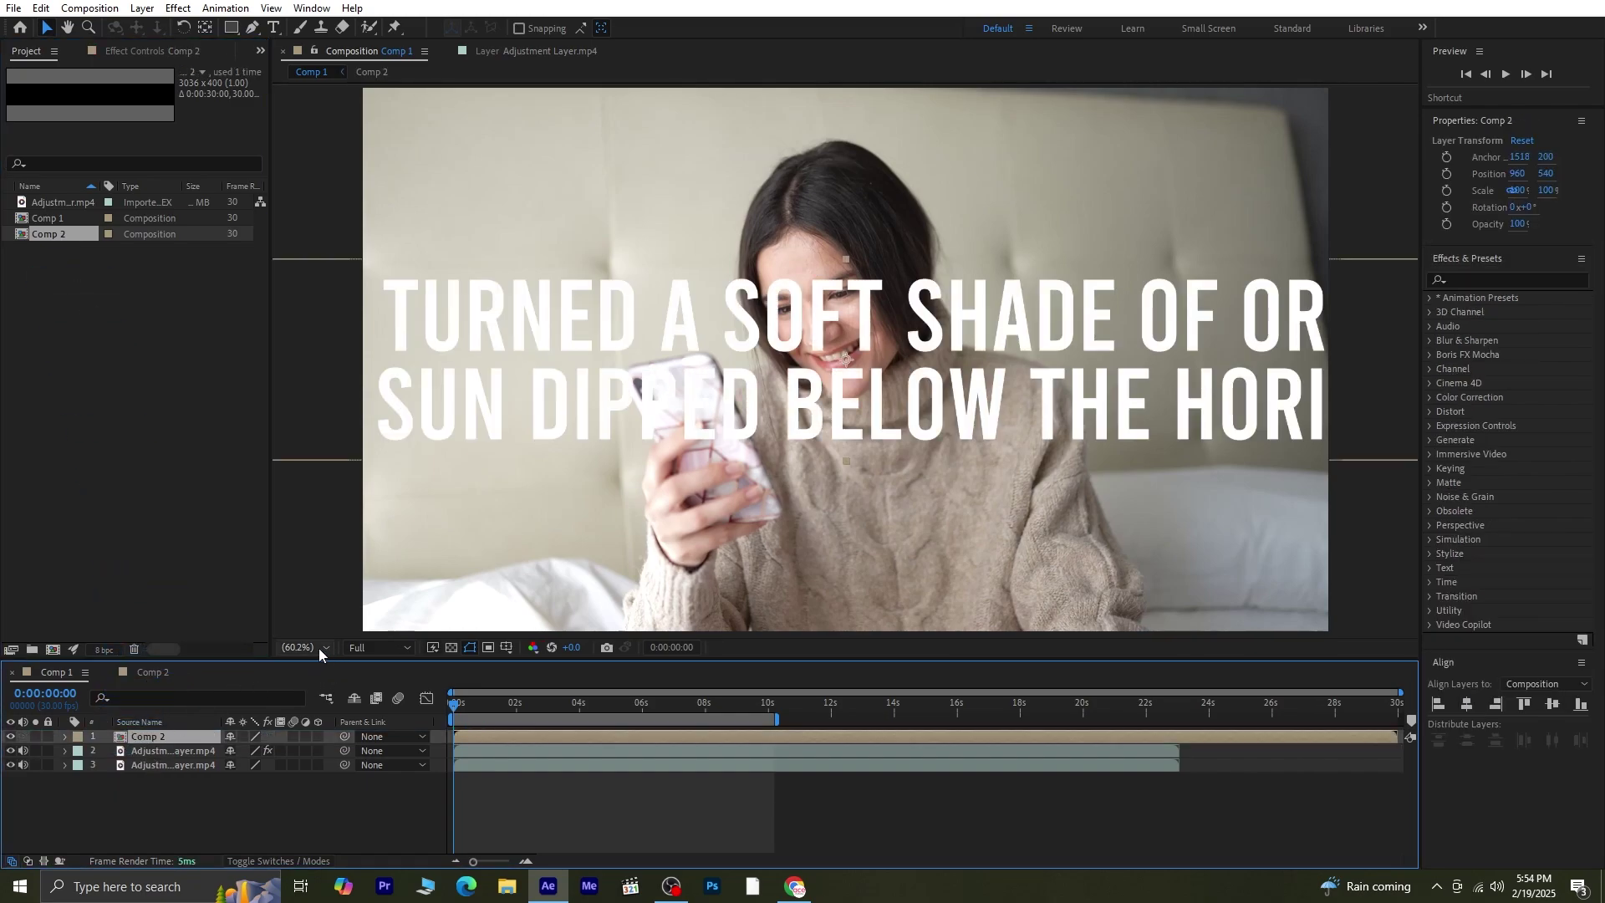
{"action": "left_click", "coordinate": [305, 647]}
{"action": "left_click", "coordinate": [306, 350]}
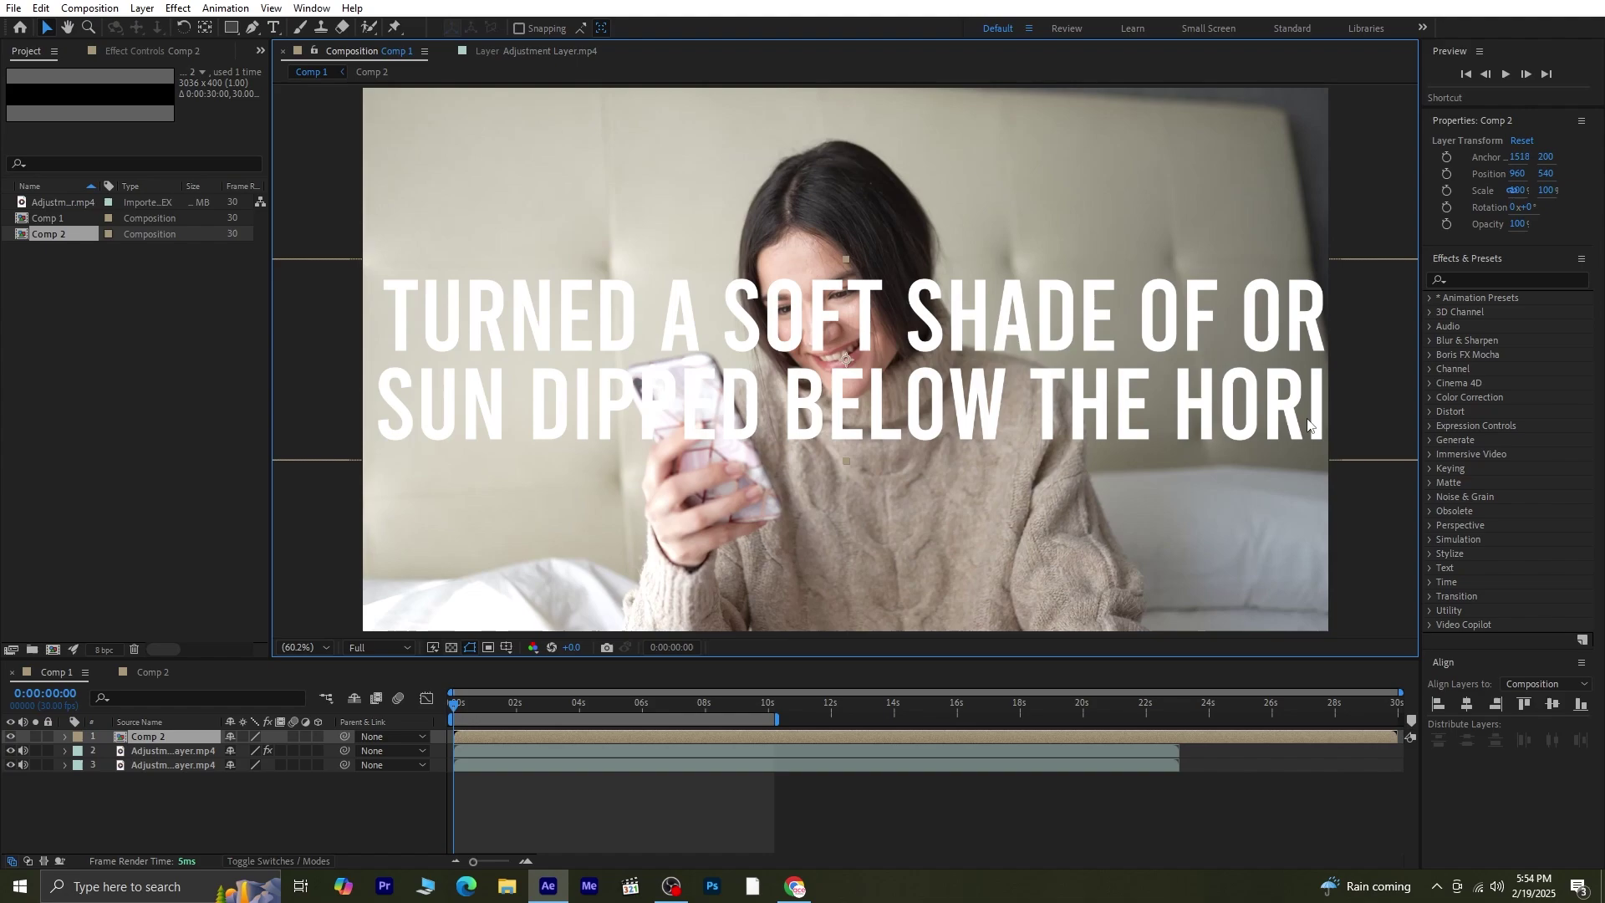
{"action": "key", "text": "comma"}
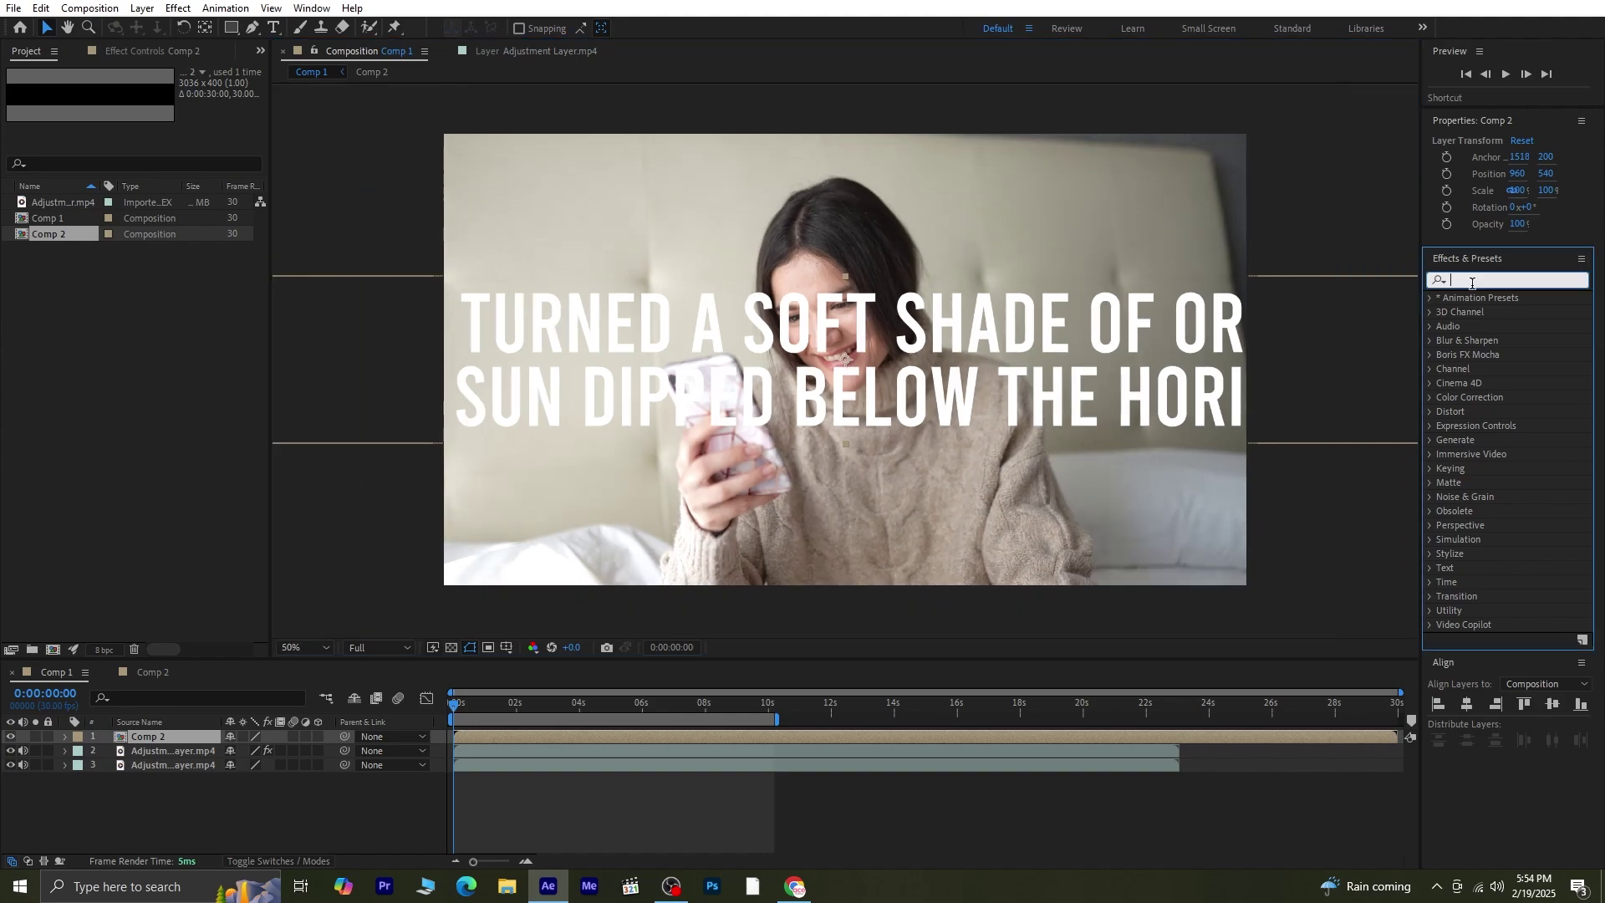
Apply the CC Cylinder effect to the Comp 2 layer and set its radius to 145%.
{"action": "type", "text": "cc"}
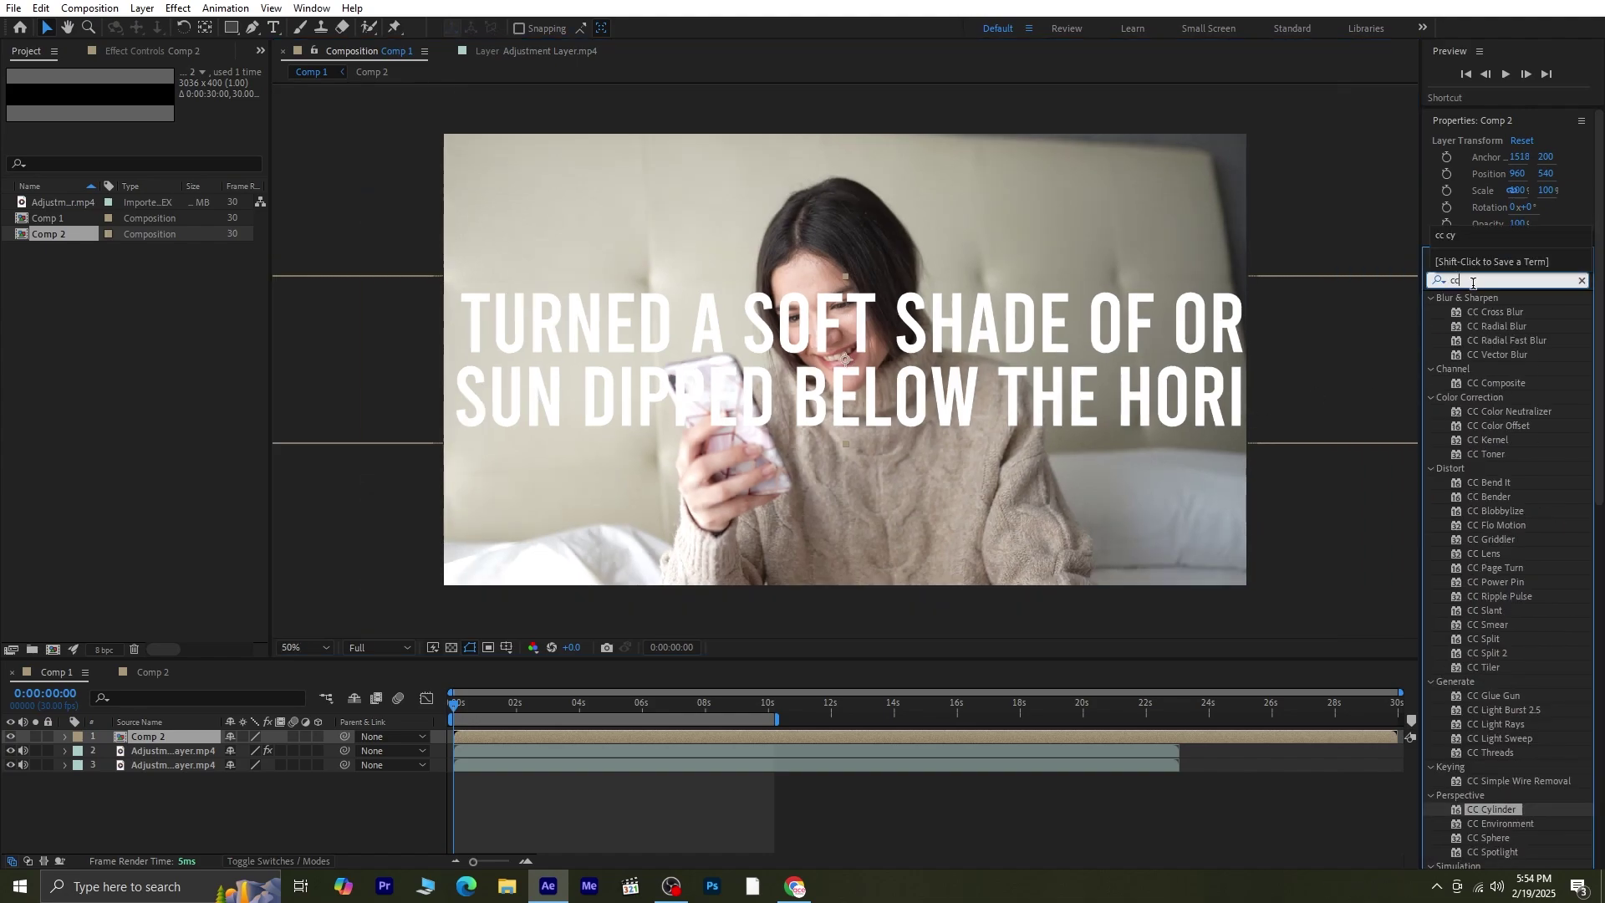
{"action": "type", "text": " cy"}
{"action": "double_click", "coordinate": [1503, 311]}
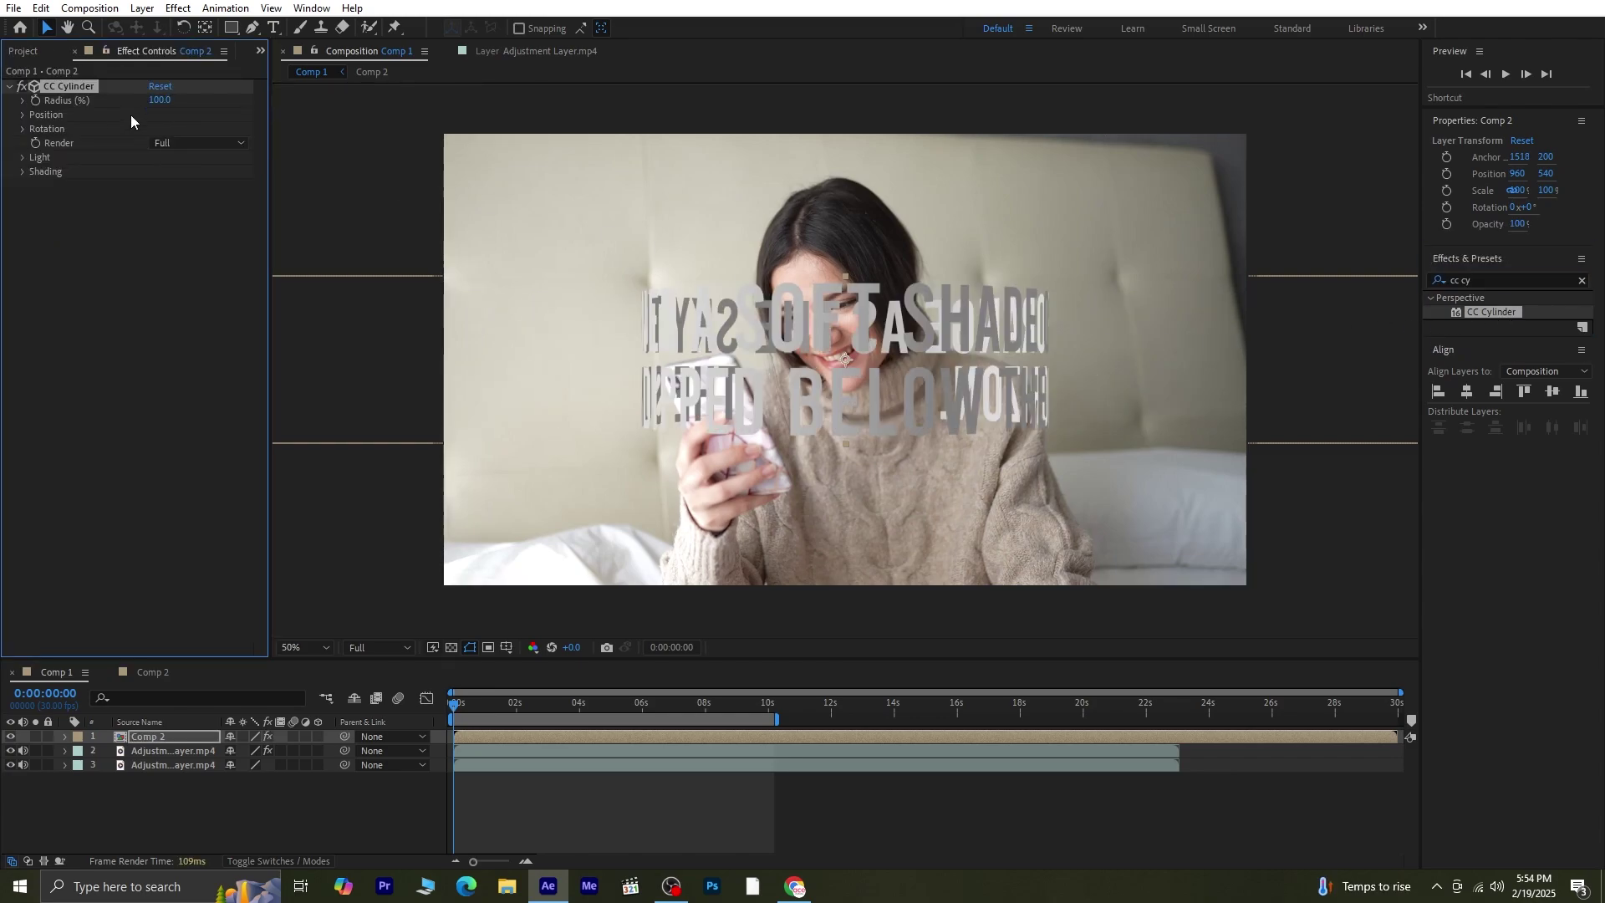
{"action": "left_click_drag", "start_coordinate": [164, 100], "coordinate": [228, 134]}
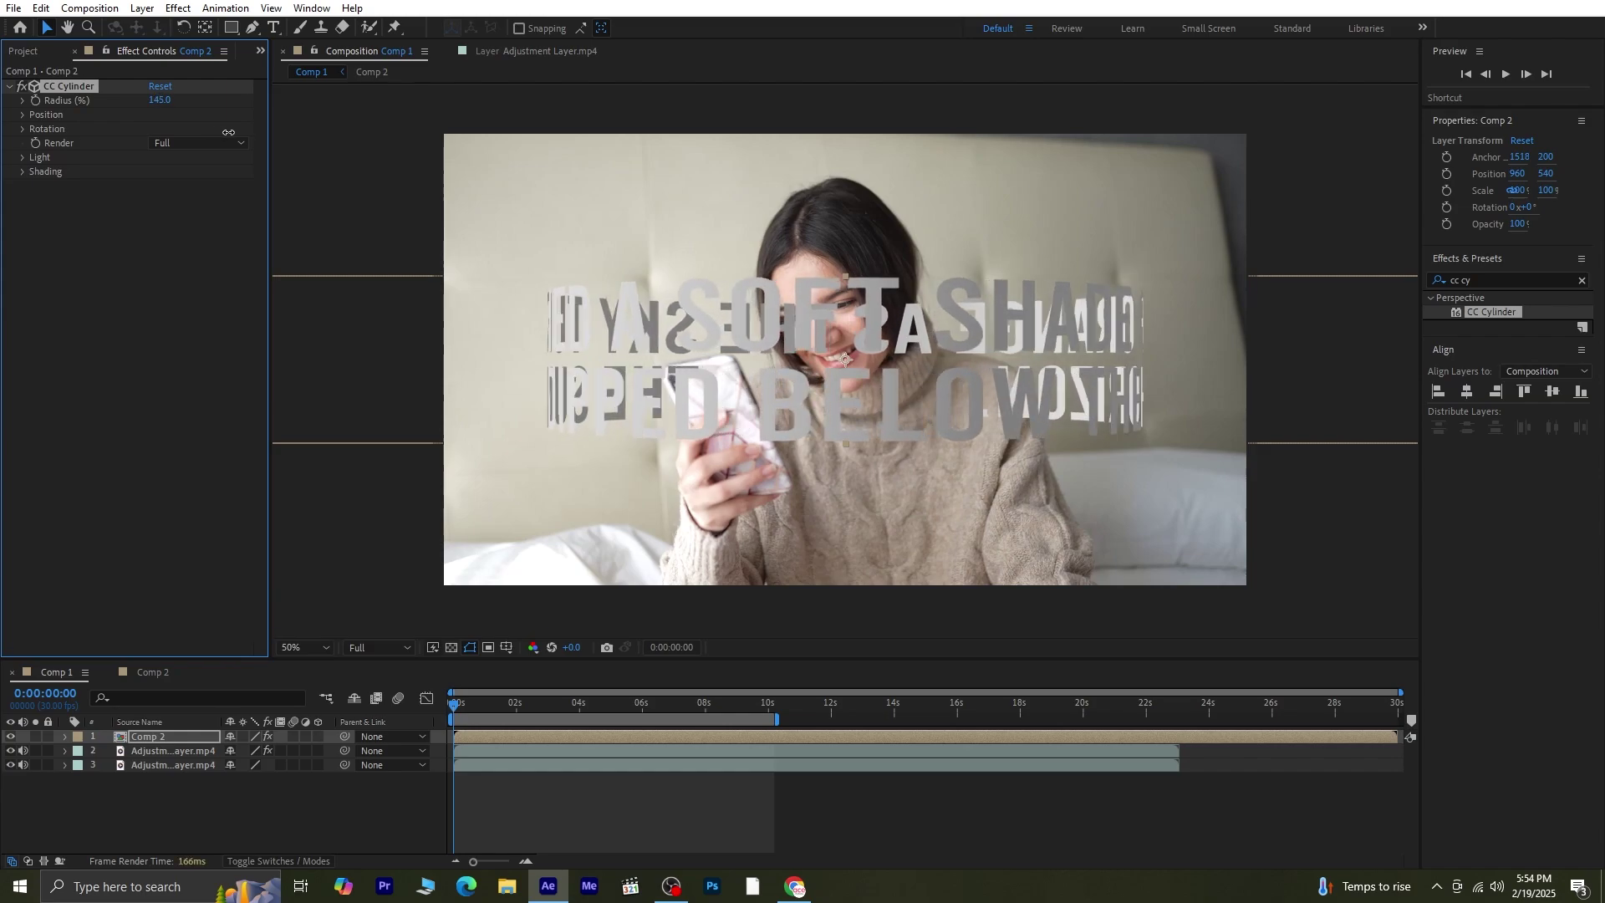
Collapse transformations on the Comp 2 layer and set the cylinder's Rotation X to 22°.
{"action": "left_click", "coordinate": [23, 128]}
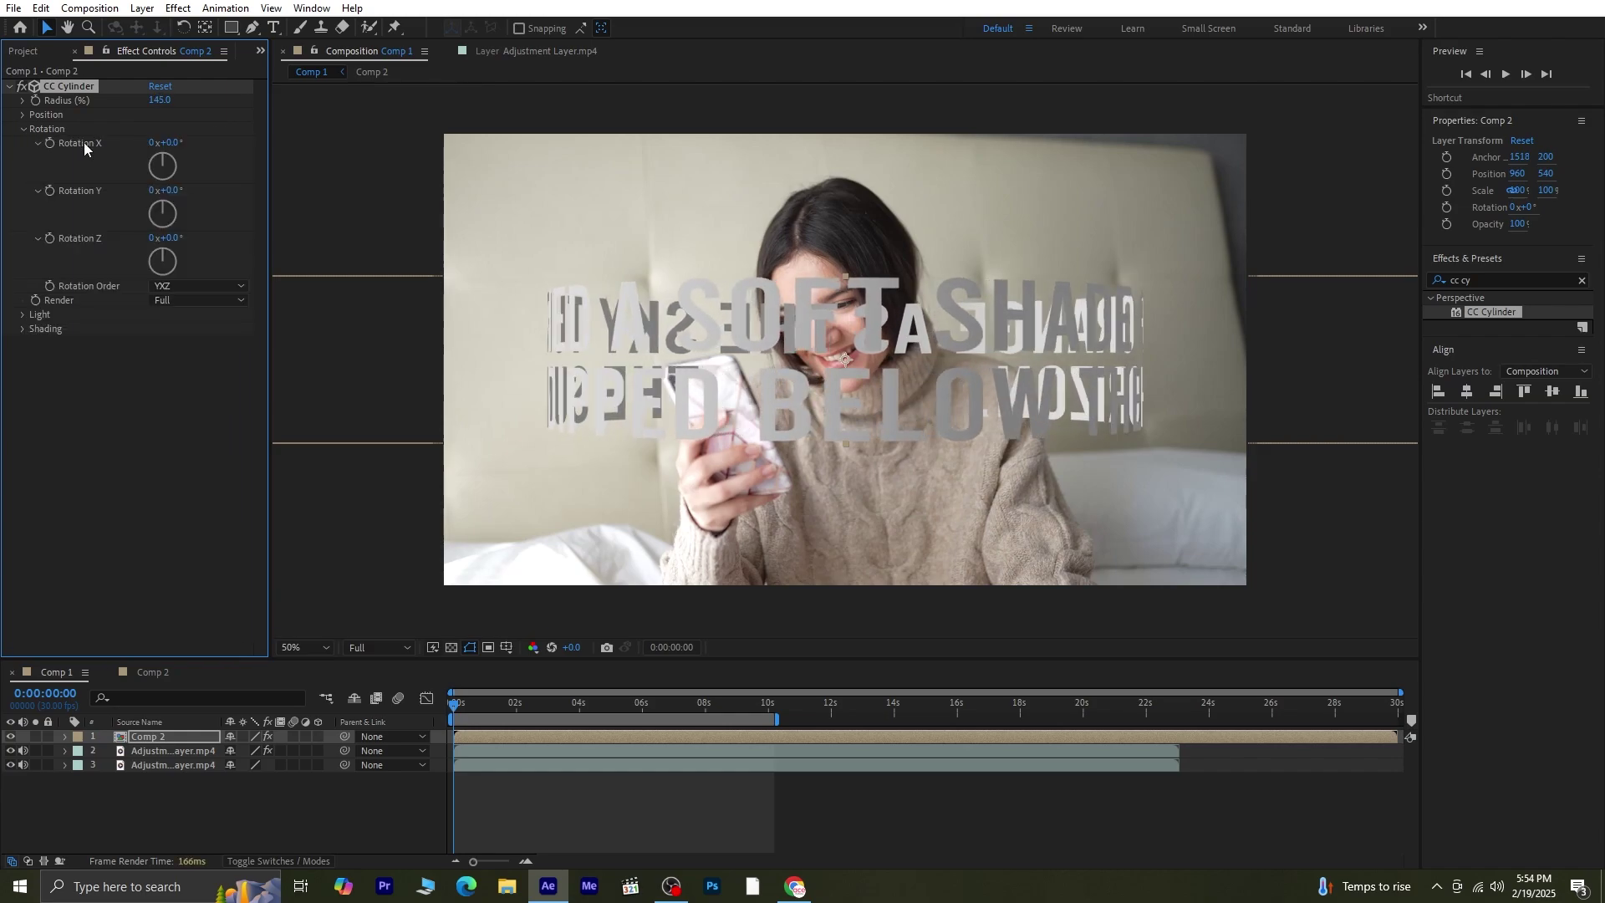
{"action": "left_click_drag", "start_coordinate": [171, 142], "coordinate": [187, 150]}
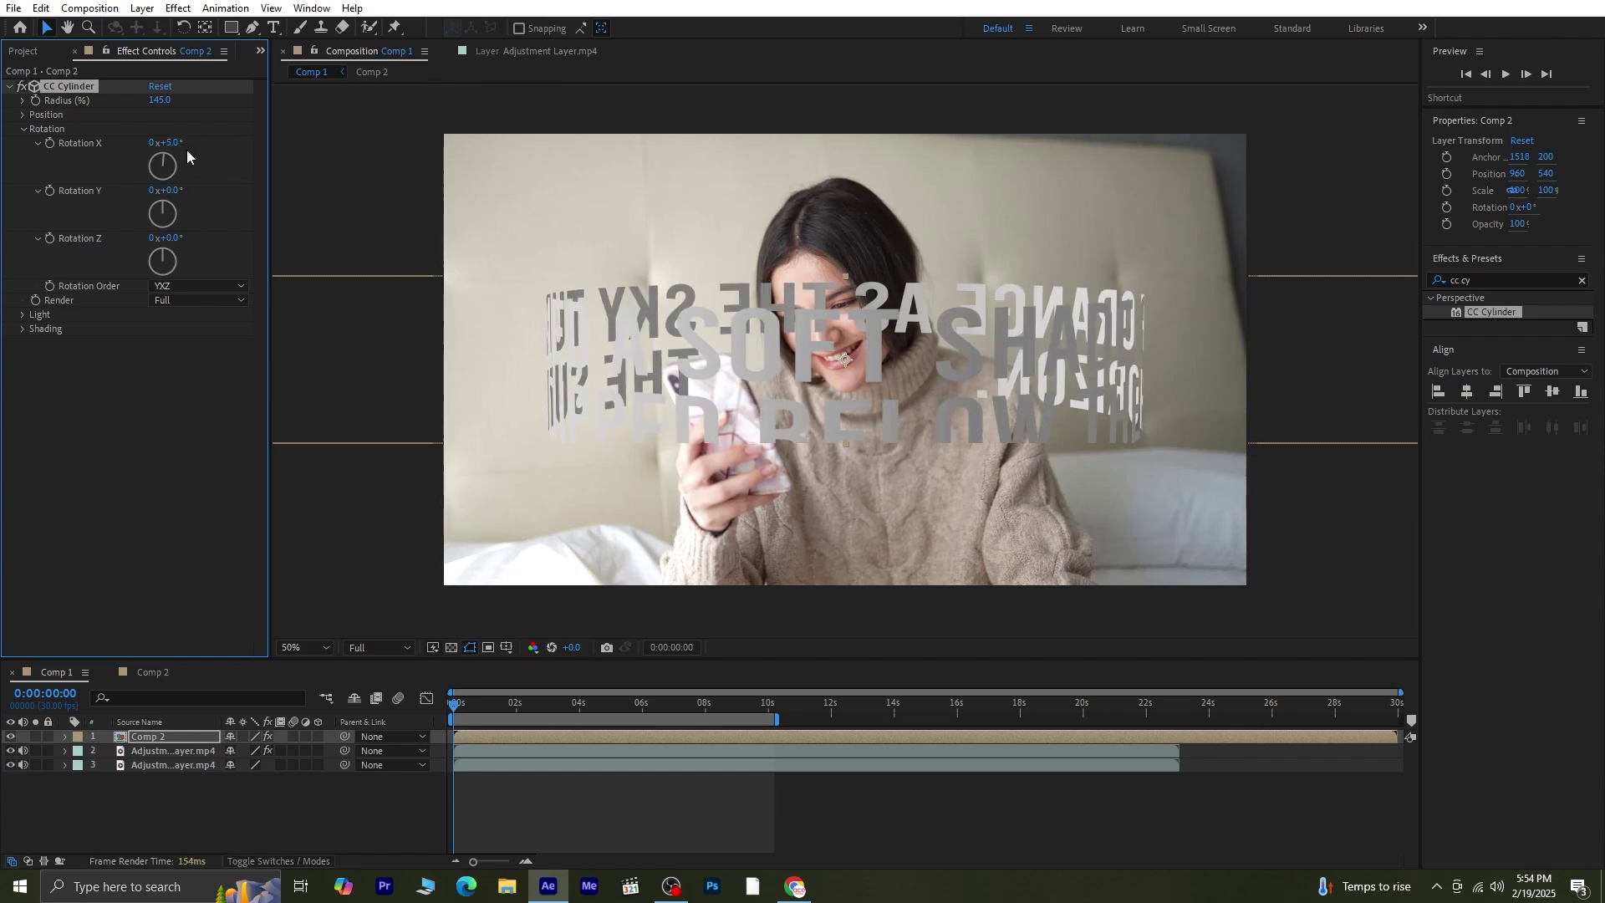
{"action": "key", "text": "ctrl+z"}
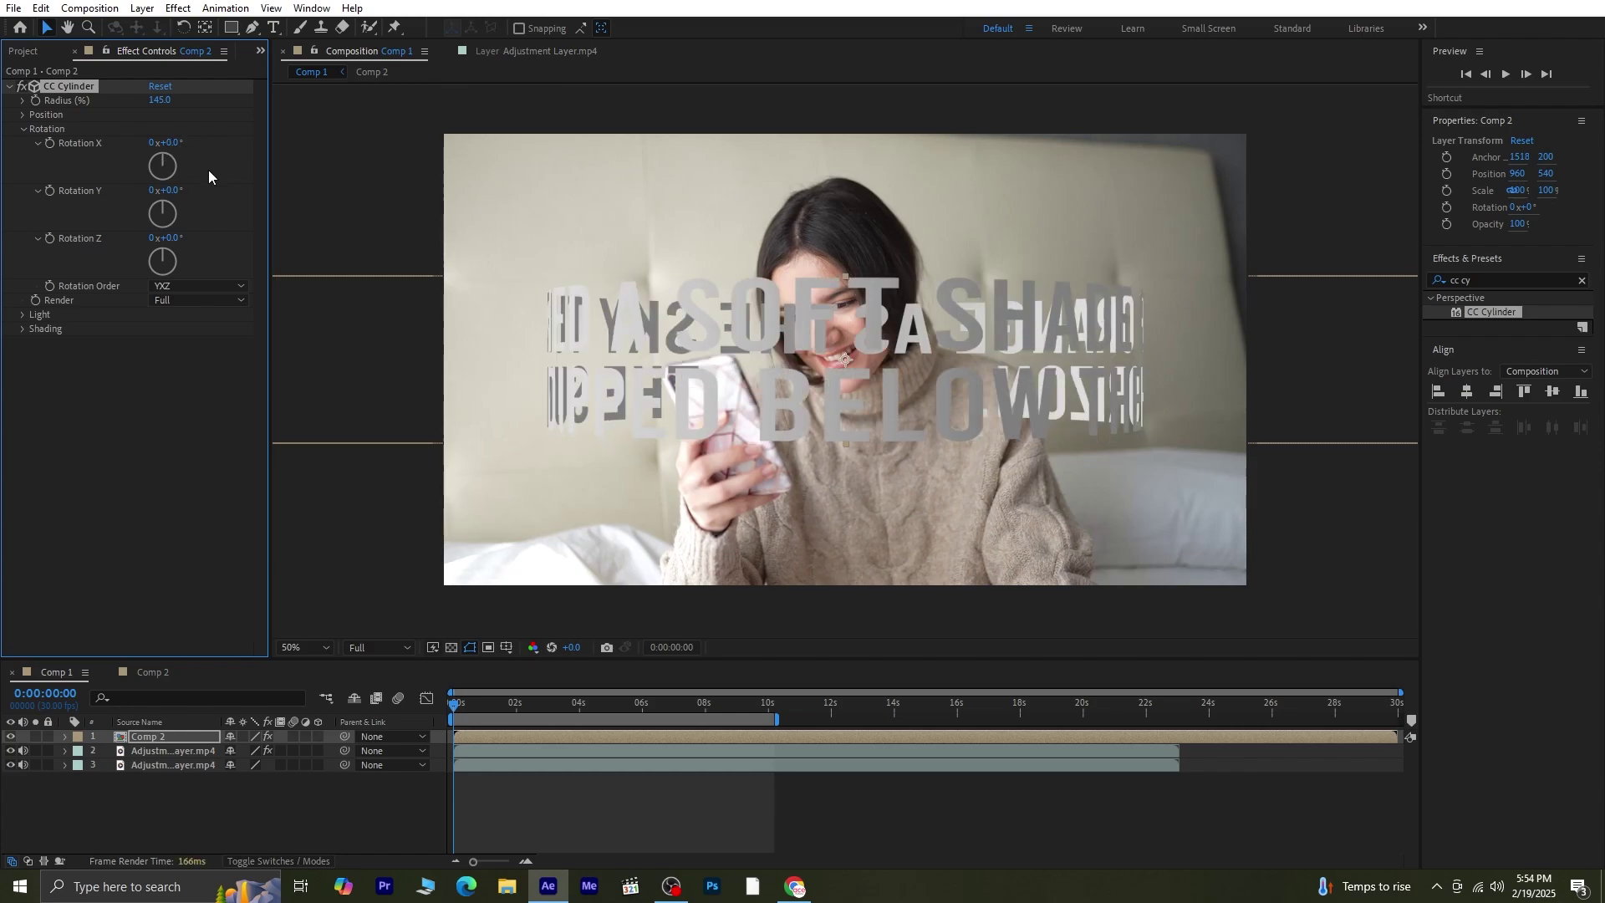
{"action": "left_click", "coordinate": [243, 736]}
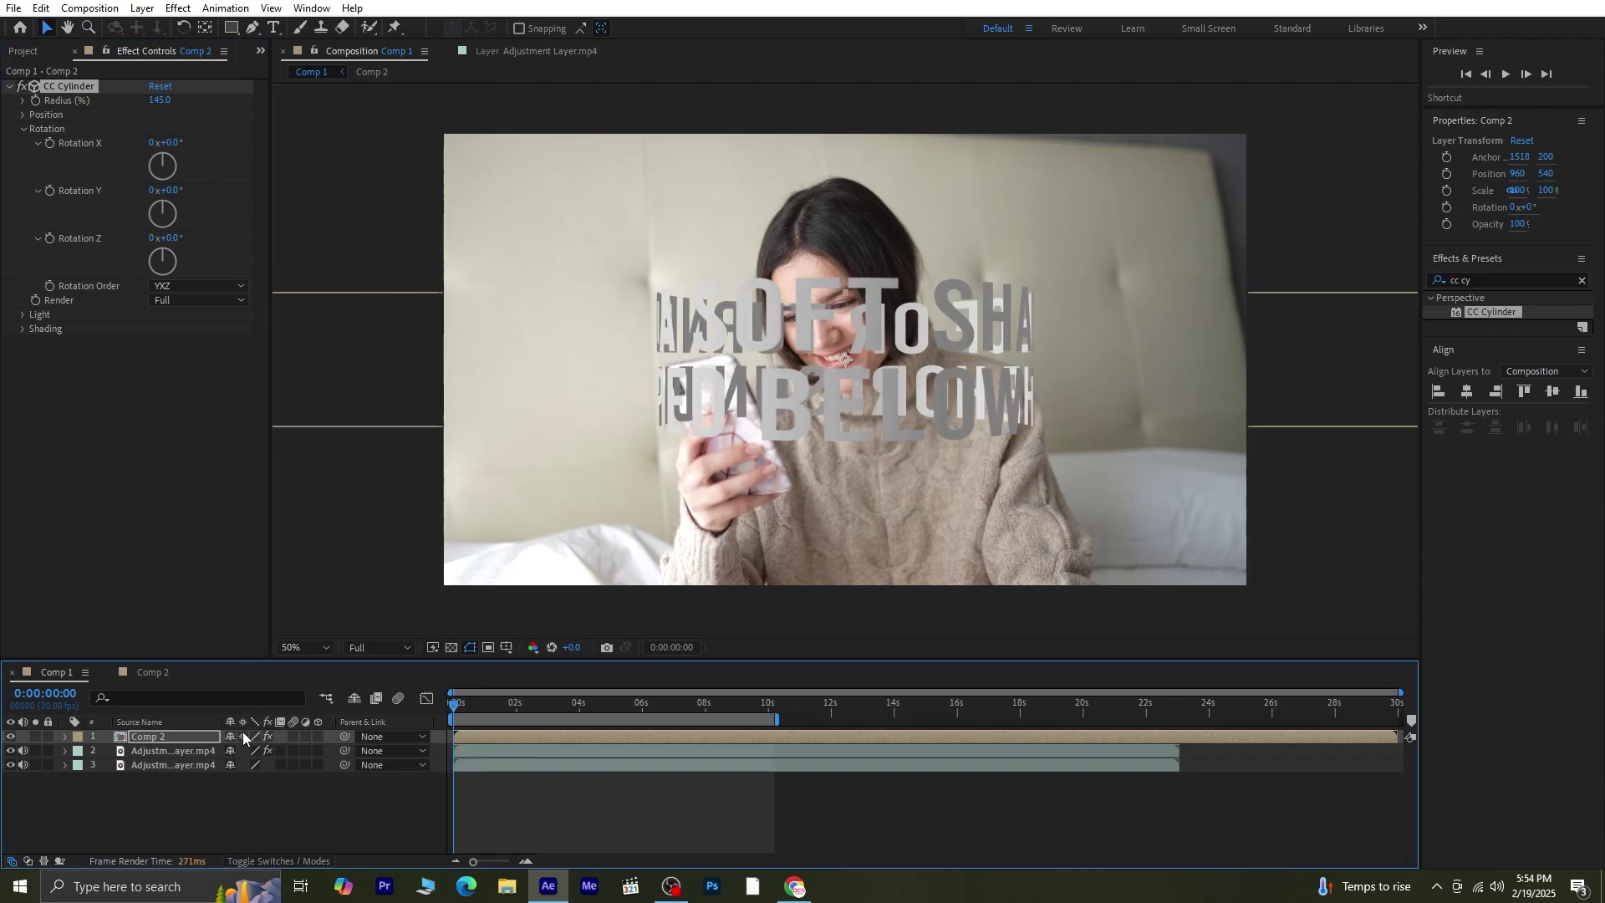
{"action": "left_click_drag", "start_coordinate": [165, 157], "coordinate": [197, 161]}
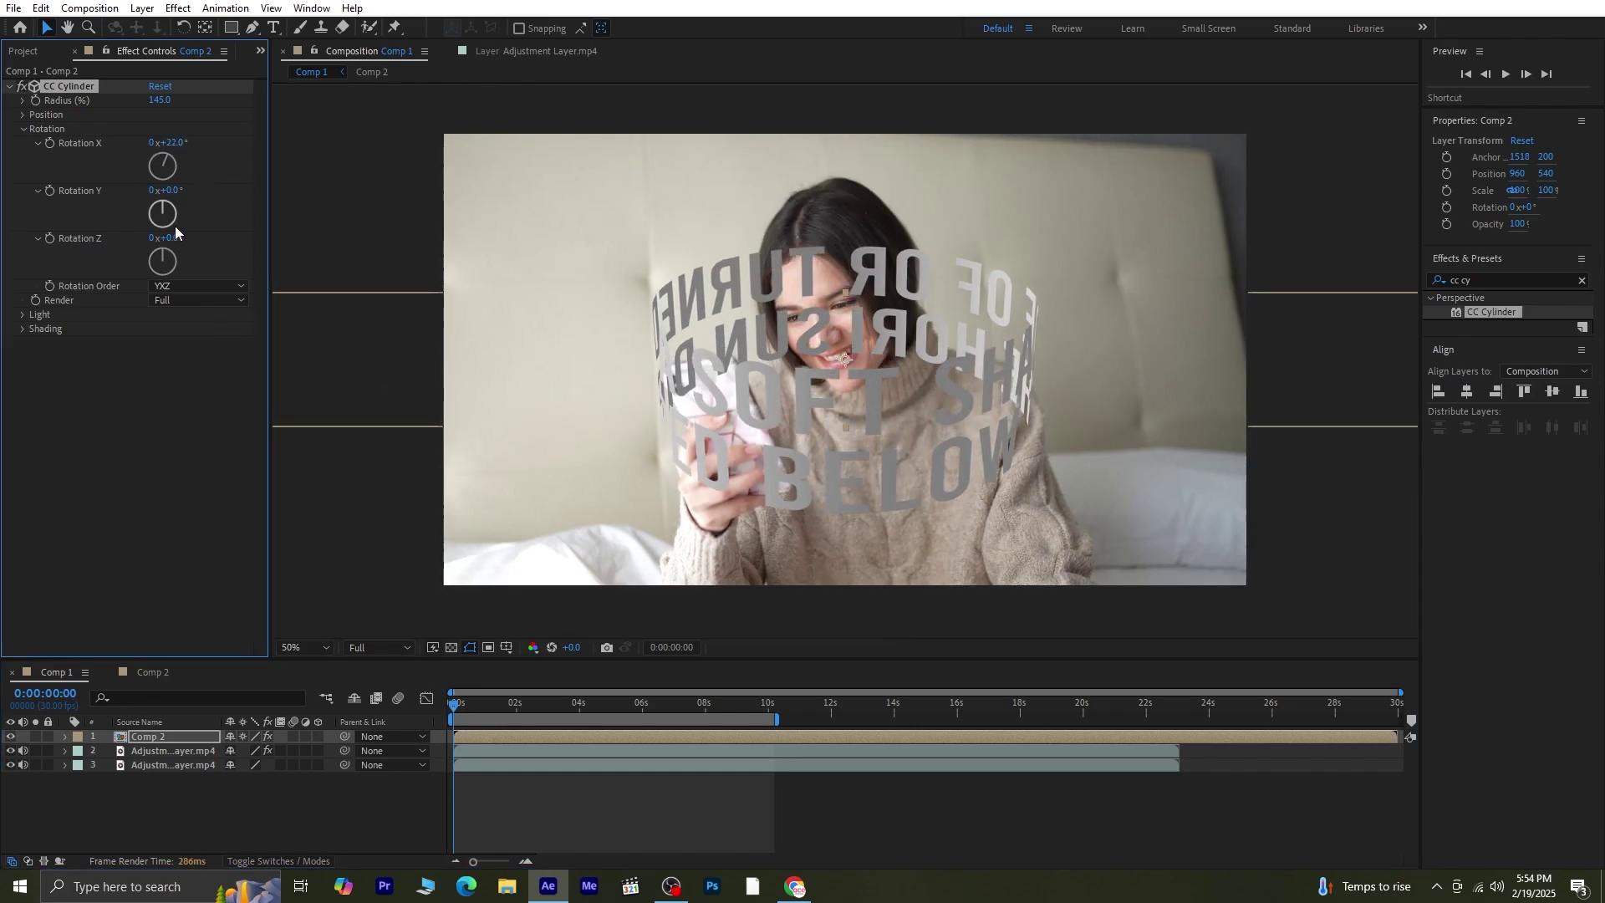
Set the cylinder's Rotation Z to -16° and its radius to 200%.
{"action": "left_click_drag", "start_coordinate": [168, 241], "coordinate": [146, 239]}
{"action": "left_click_drag", "start_coordinate": [160, 100], "coordinate": [188, 100]}
{"action": "left_click_drag", "start_coordinate": [159, 237], "coordinate": [182, 240]}
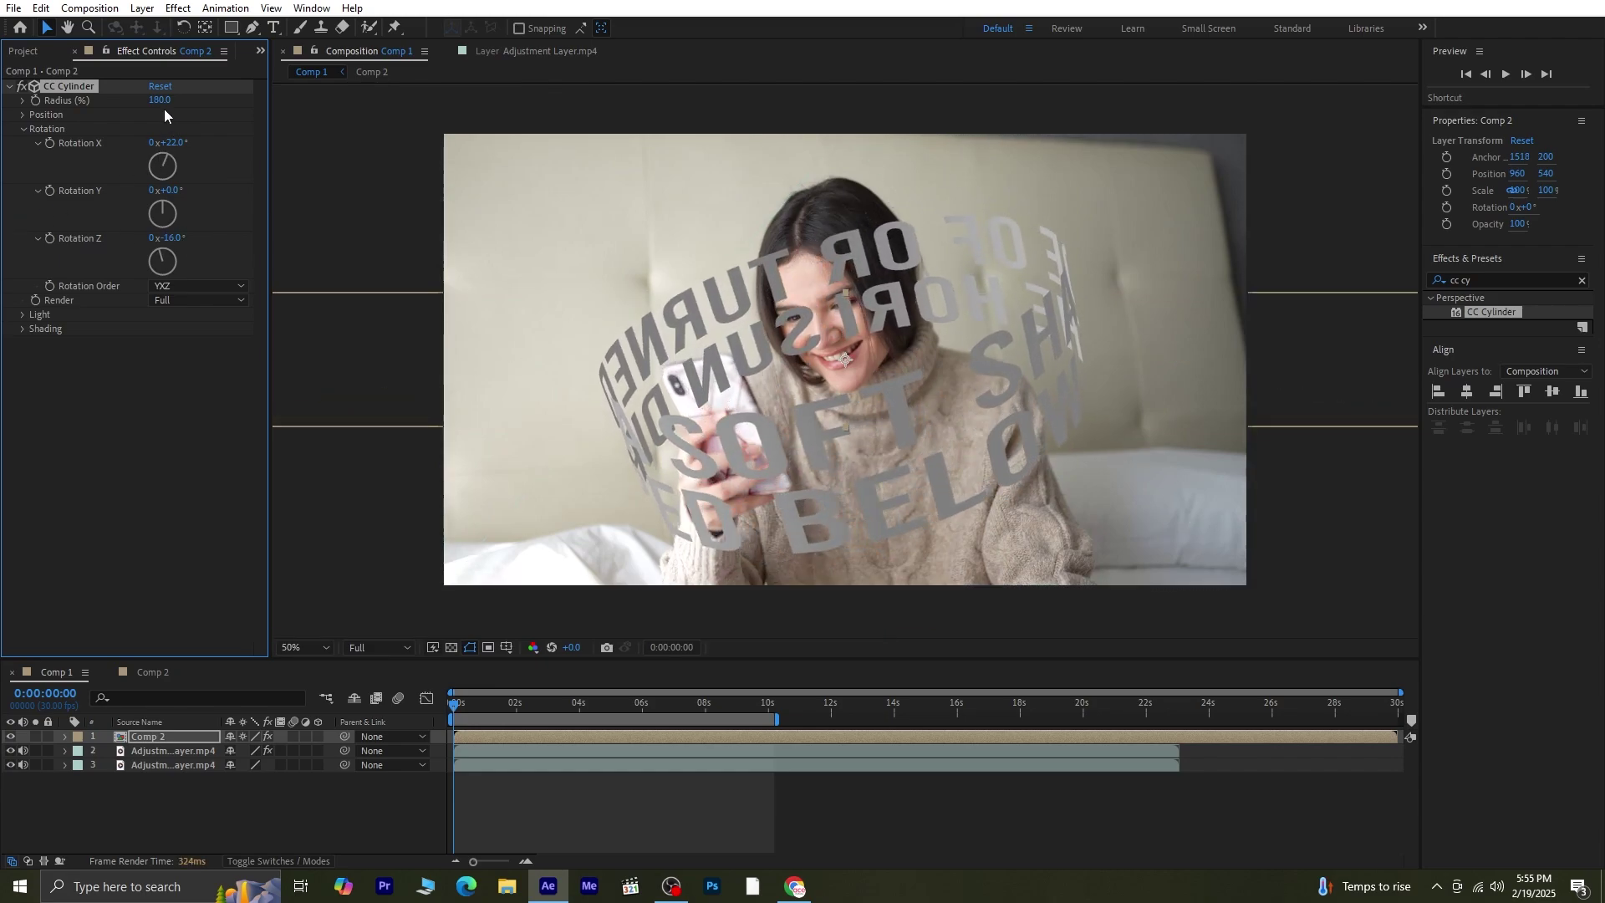
{"action": "left_click_drag", "start_coordinate": [165, 99], "coordinate": [169, 97]}
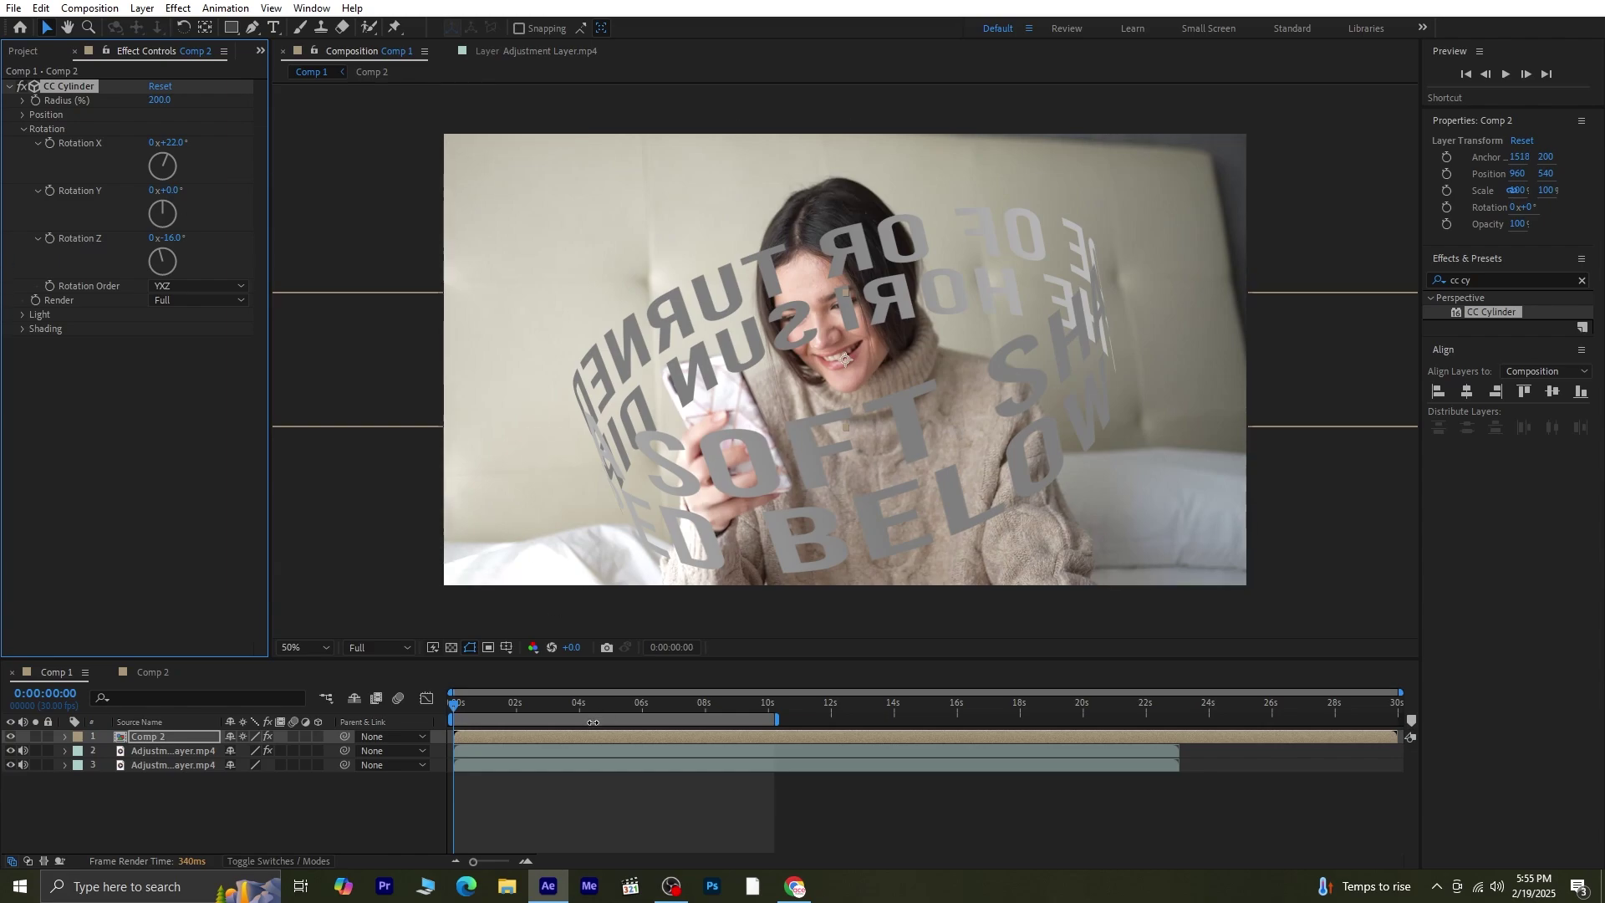
Add the expression time*-25 to the cylinder's Rotation Y.
{"action": "mouse_move", "coordinate": [457, 710]}
{"action": "left_mouse_down"}
{"action": "mouse_move", "coordinate": [637, 709]}
{"action": "mouse_move", "coordinate": [443, 711]}
{"action": "left_mouse_up"}
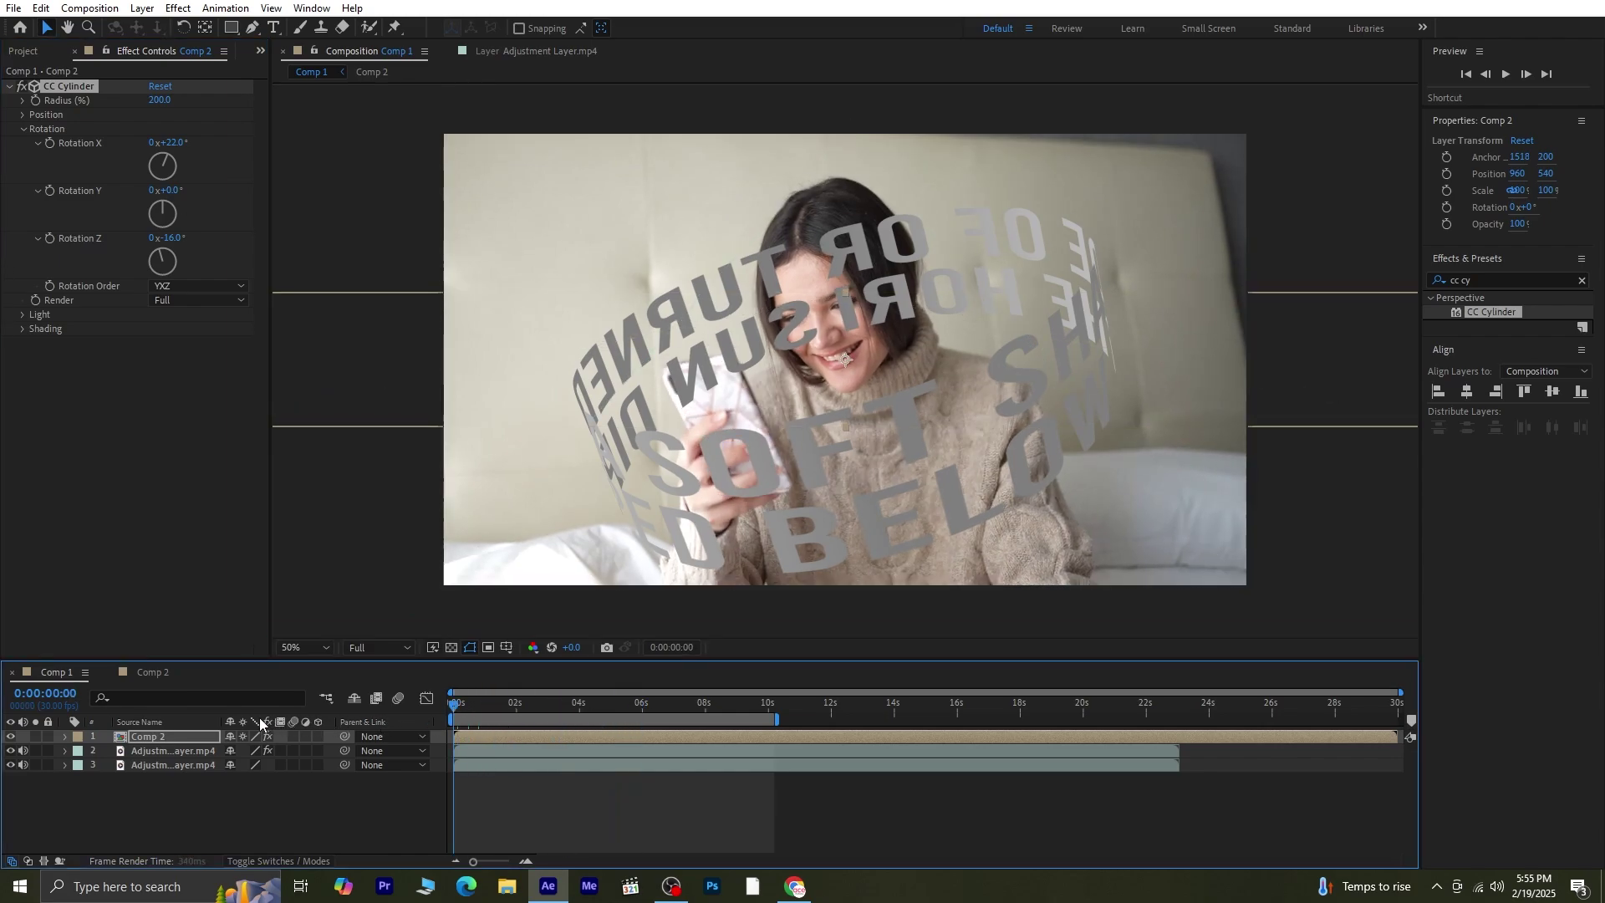
{"action": "left_click", "coordinate": [50, 190], "text": "alt"}
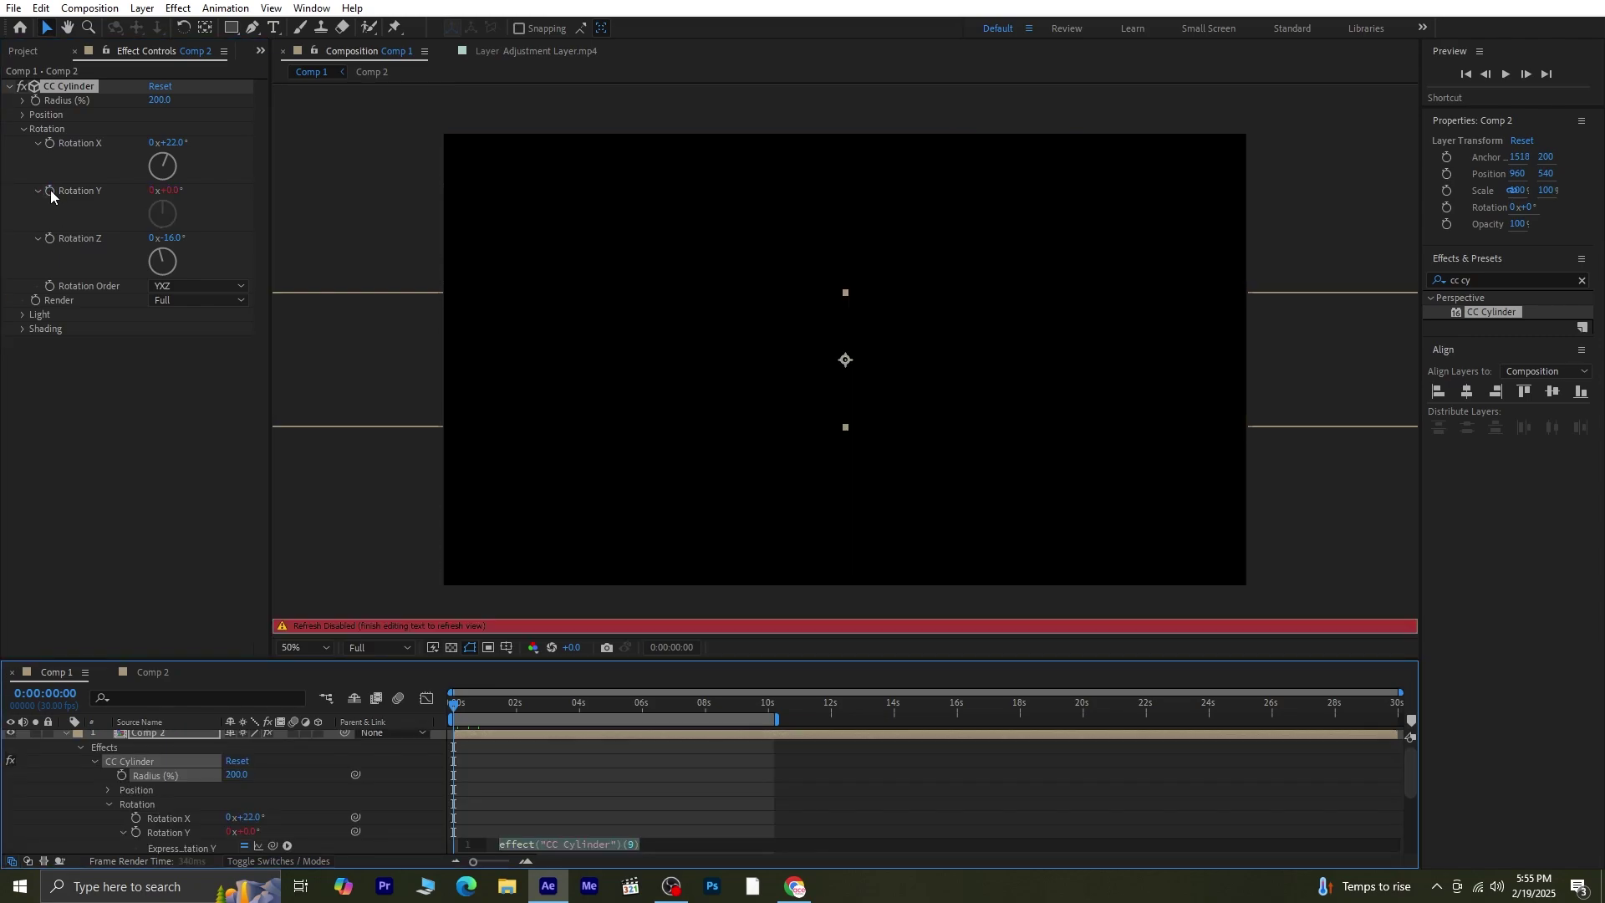
{"action": "type", "text": "t"}
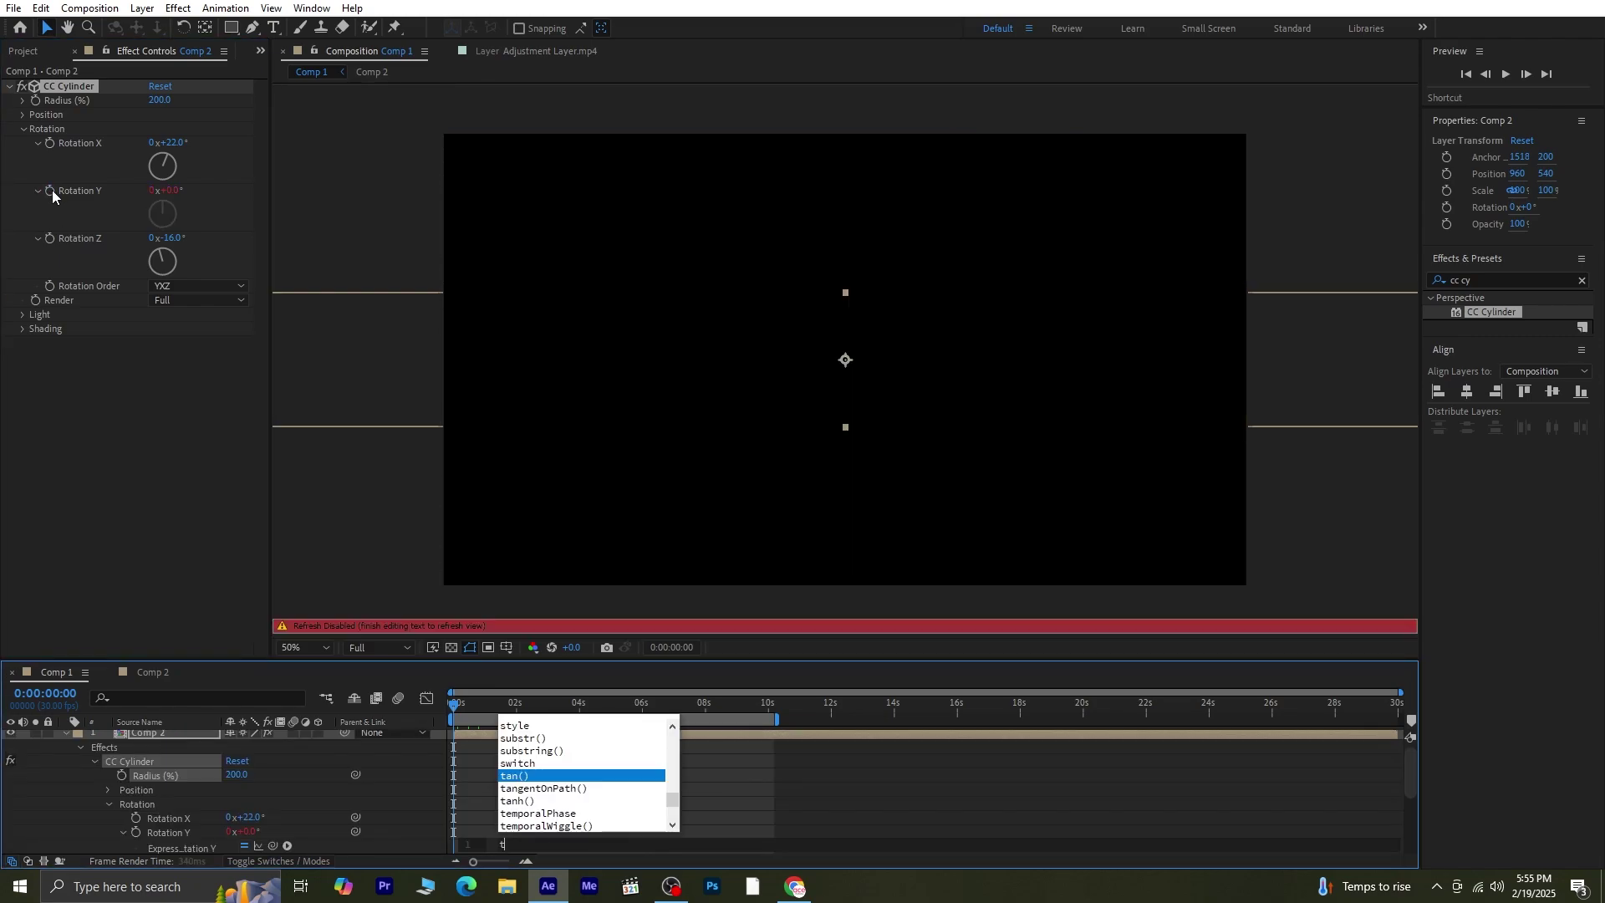
{"action": "type", "text": "ime*-25"}
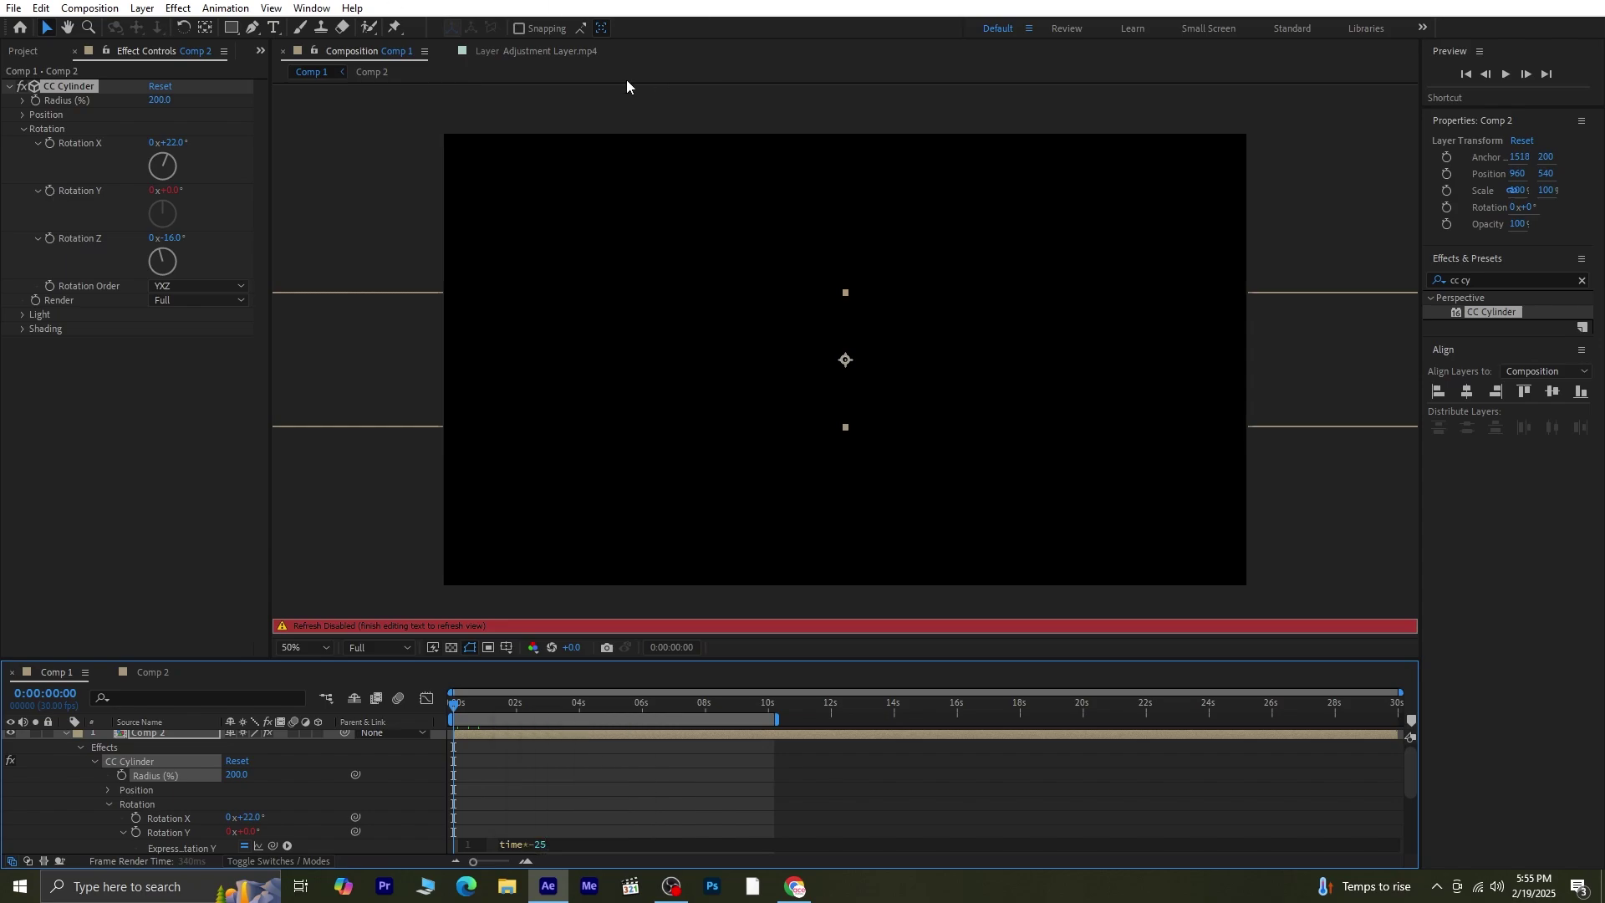
{"action": "left_click", "coordinate": [373, 497]}
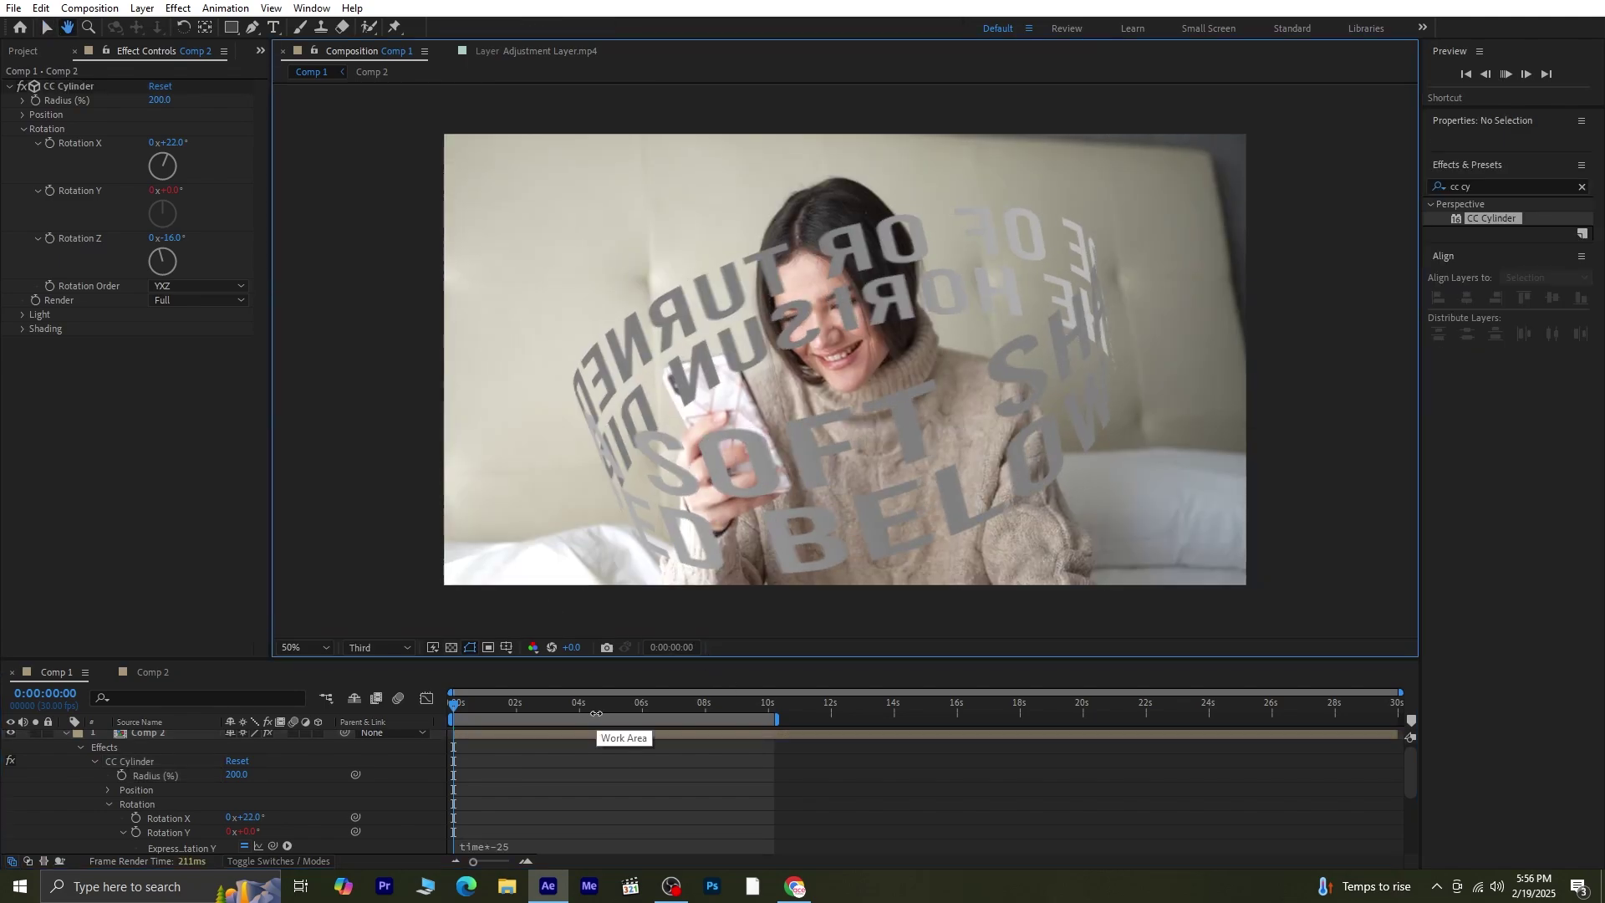
Preview the rotating text in Comp 1 and return the playhead to the start.
{"action": "key", "text": "space"}
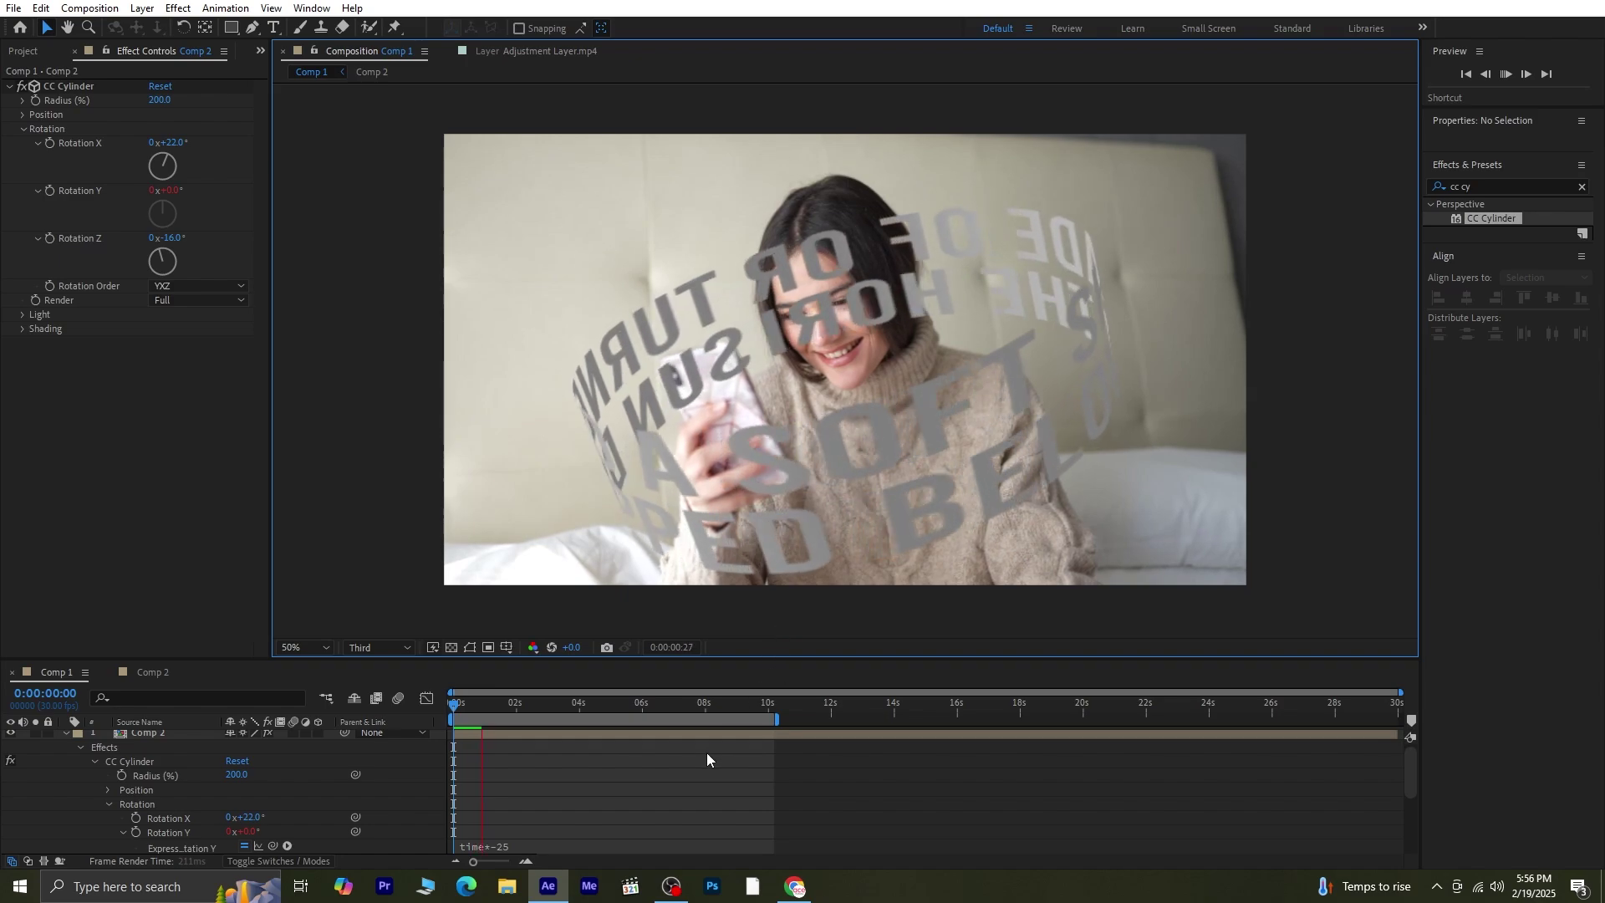
{"action": "left_click", "coordinate": [489, 704]}
{"action": "key", "text": "space"}
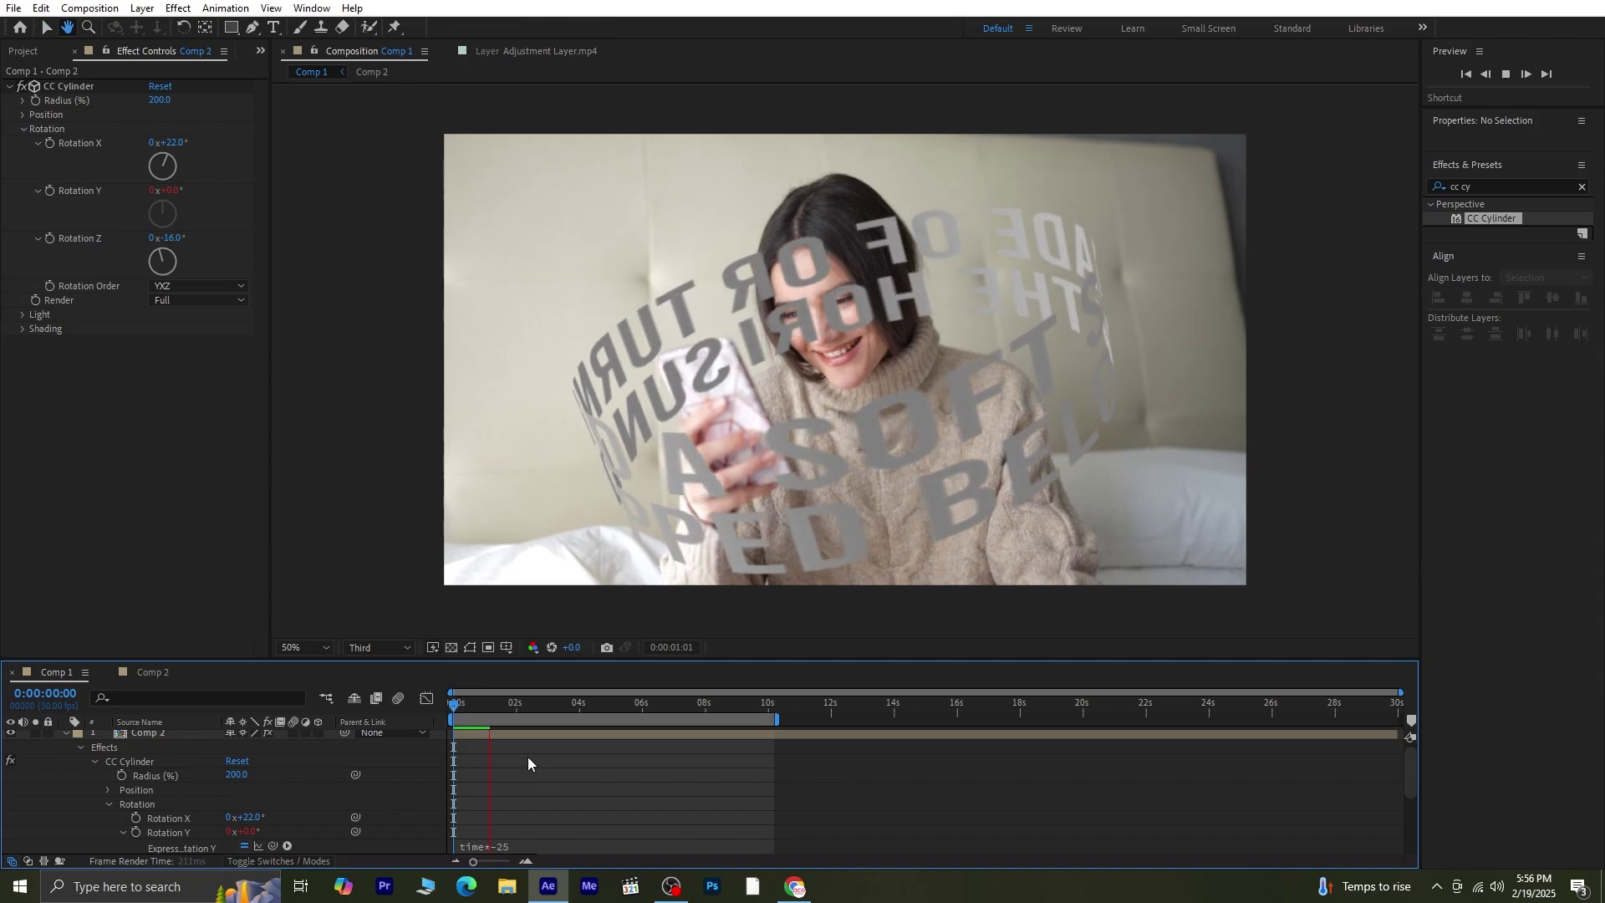
{"action": "left_click", "coordinate": [467, 706]}
{"action": "left_click_drag", "start_coordinate": [467, 705], "coordinate": [420, 715]}
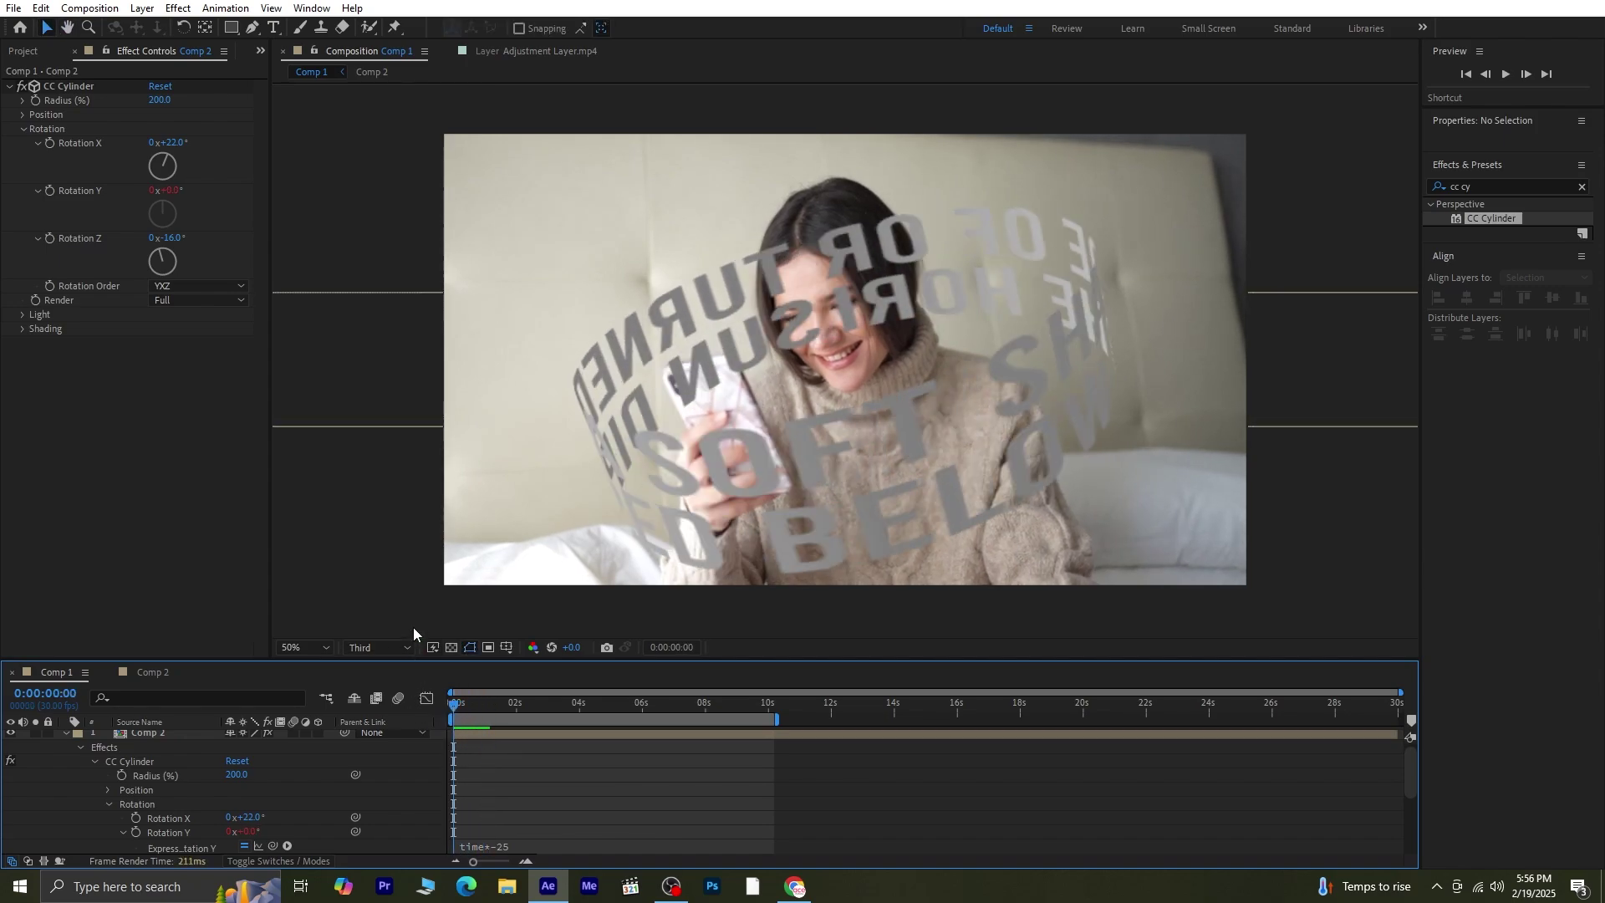
Set the preview resolution to Full and raise the CC Cylinder light intensity on the Comp 2 layer to 122.
{"action": "left_click", "coordinate": [368, 646]}
{"action": "left_click", "coordinate": [371, 688]}
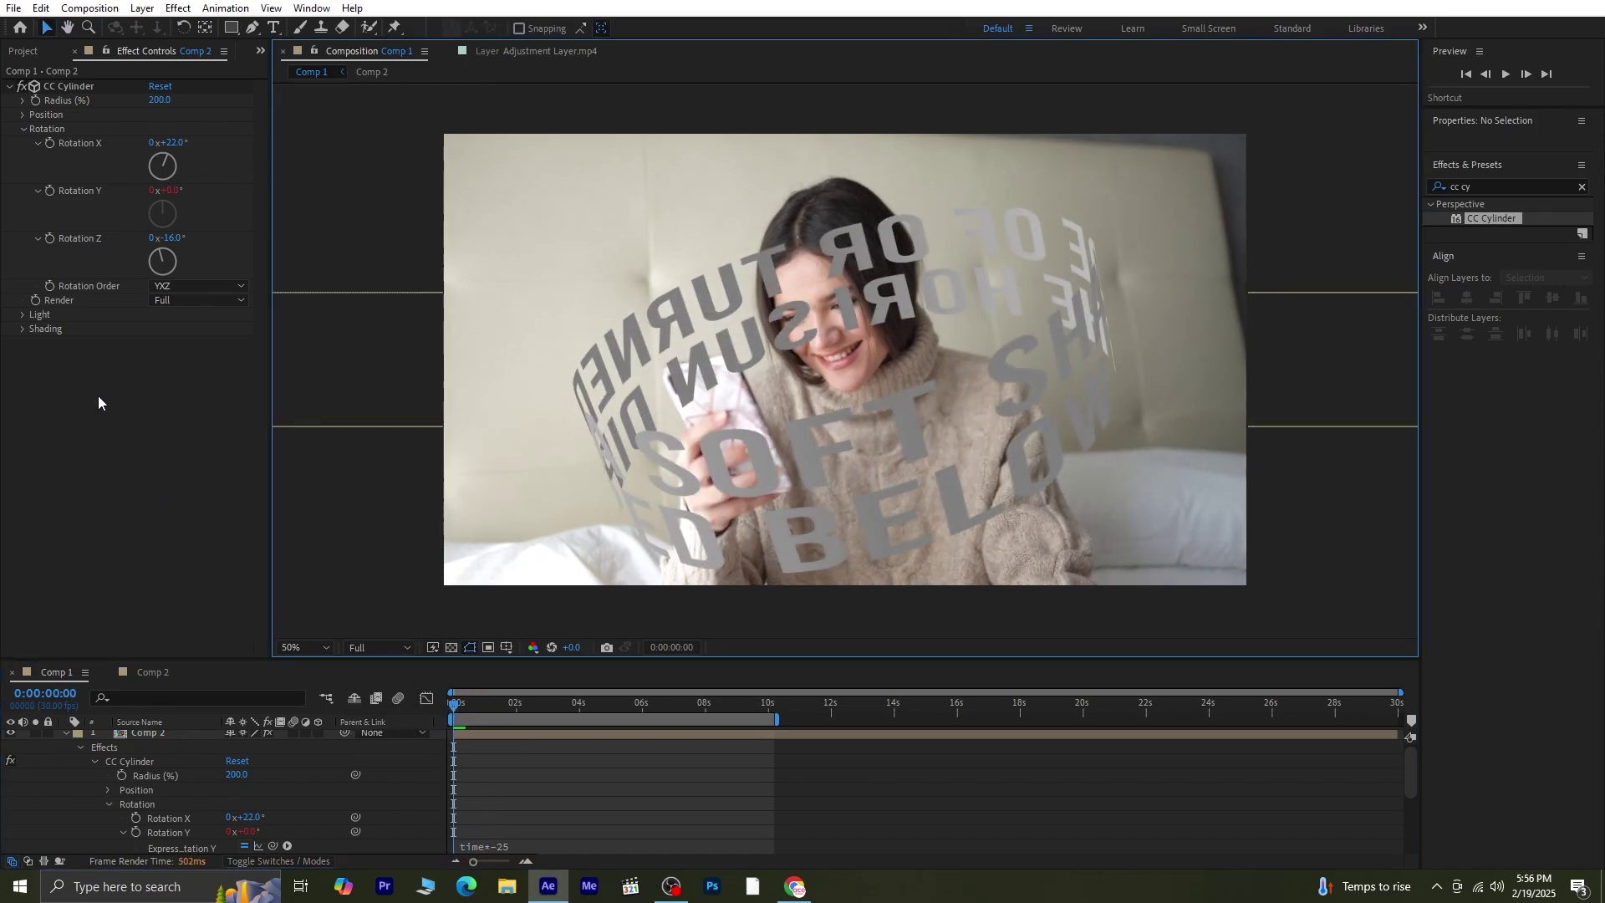
{"action": "left_click", "coordinate": [22, 315]}
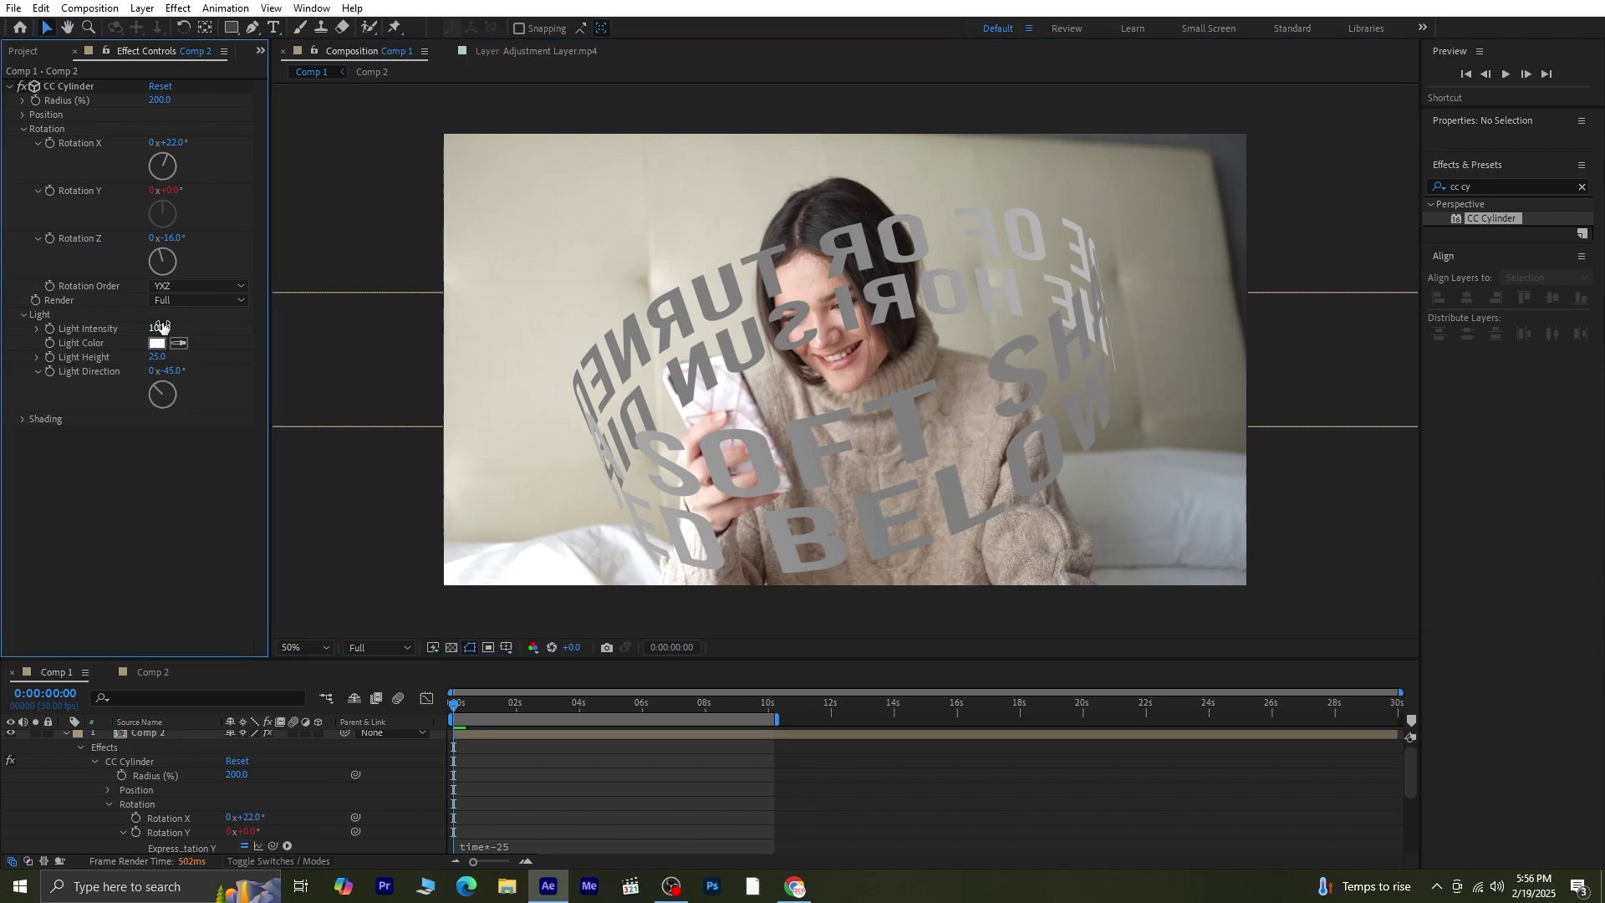
{"action": "left_click_drag", "start_coordinate": [159, 329], "coordinate": [176, 328]}
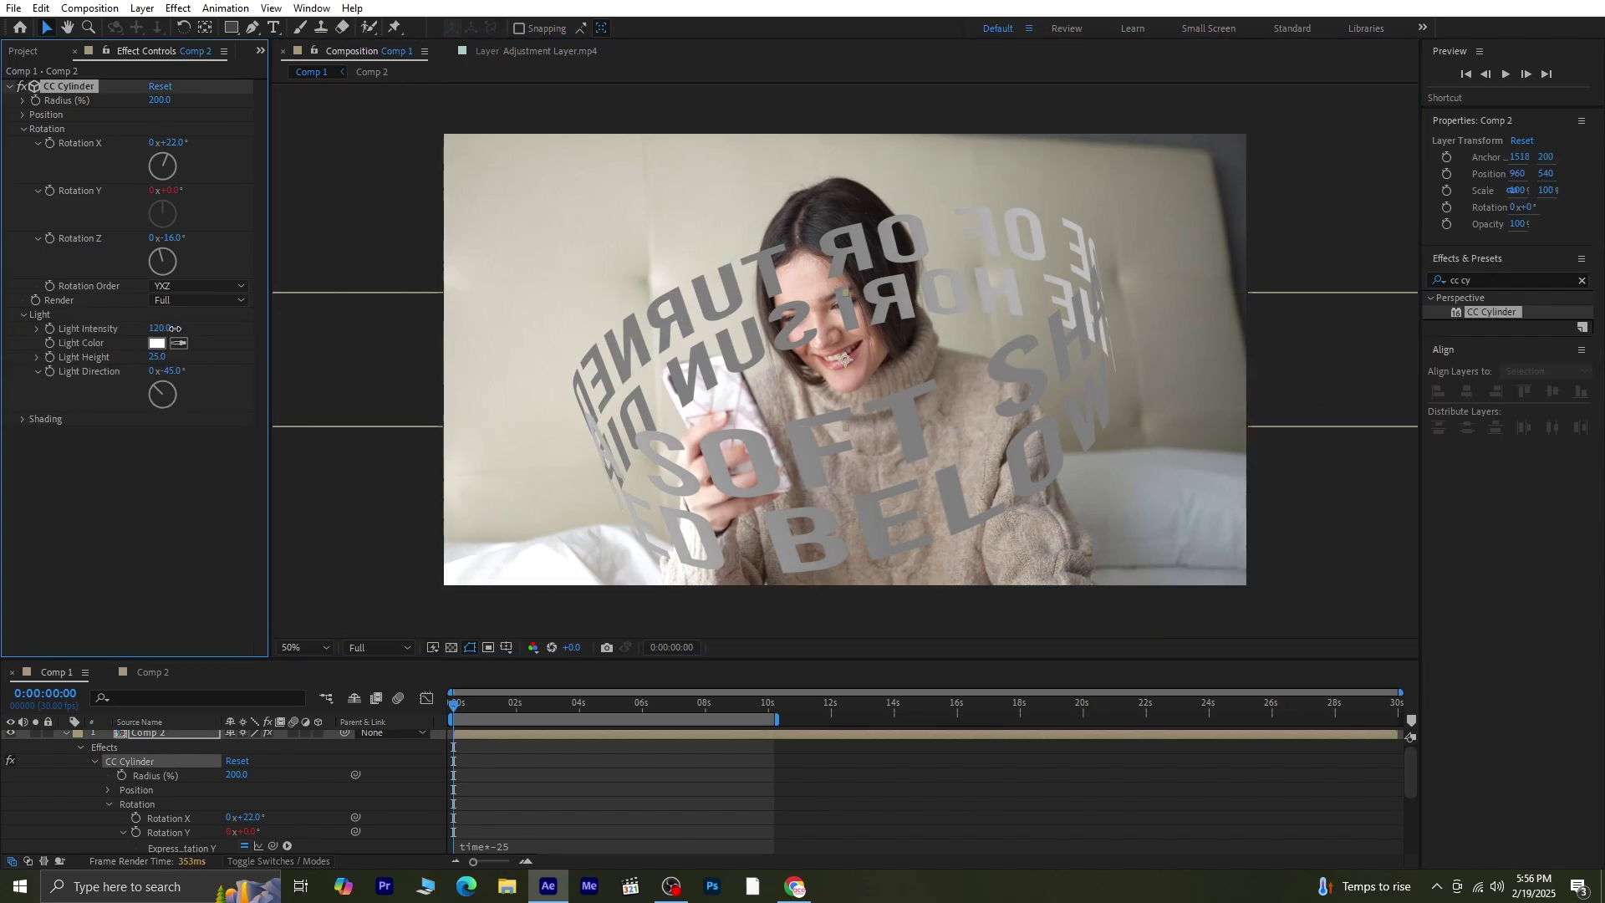
{"action": "left_click", "coordinate": [20, 420]}
{"action": "left_click", "coordinate": [20, 420]}
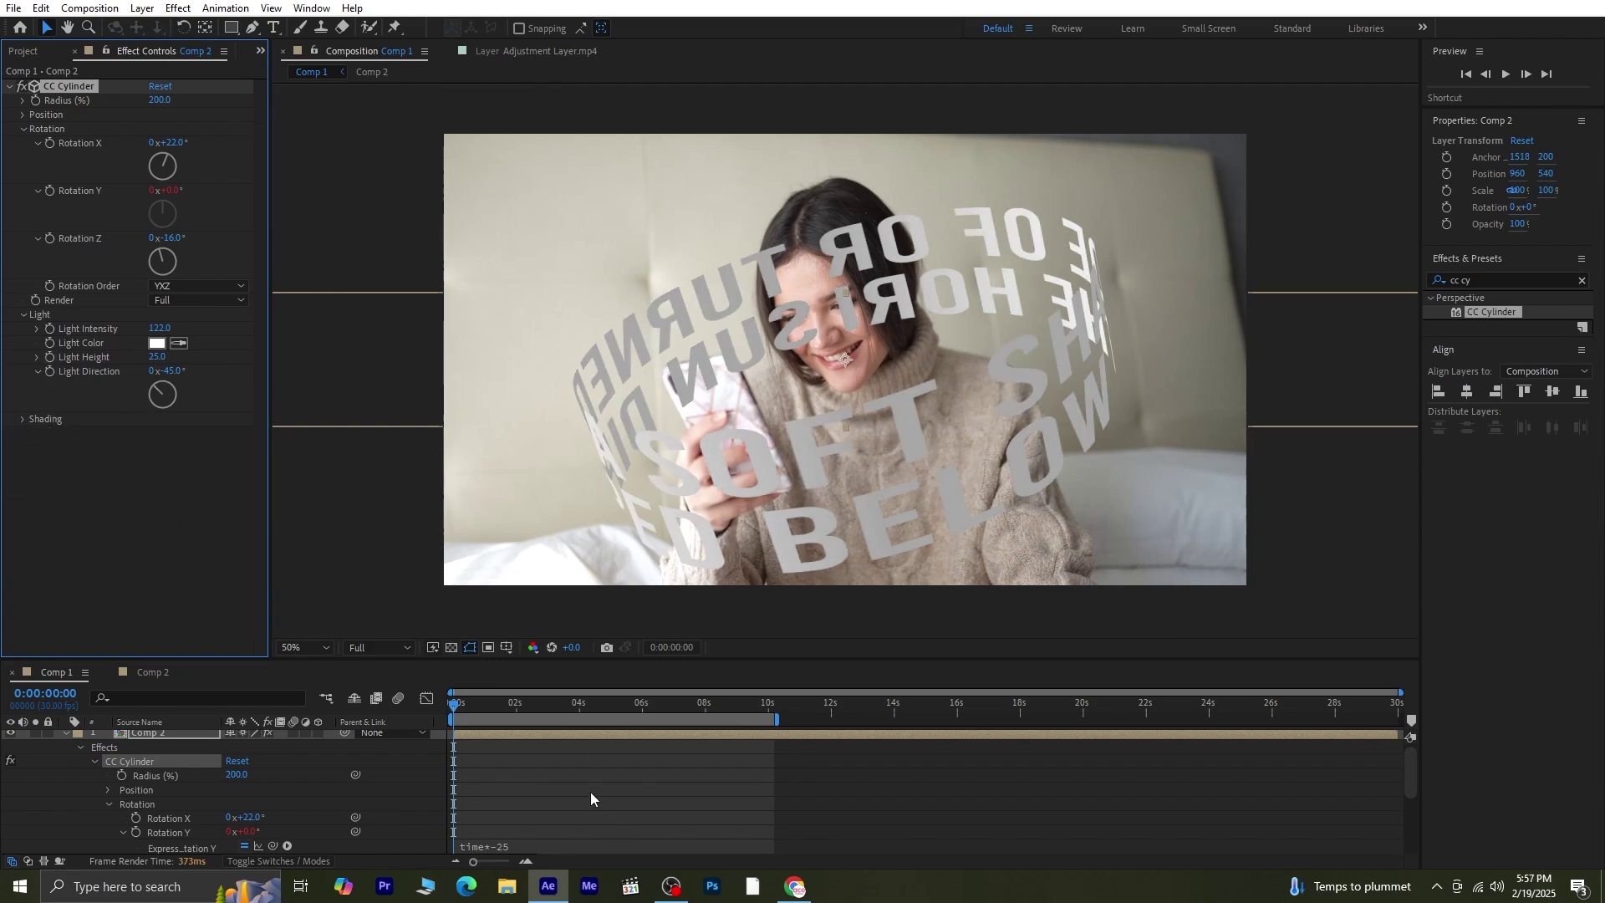
{"action": "left_click", "coordinate": [67, 734]}
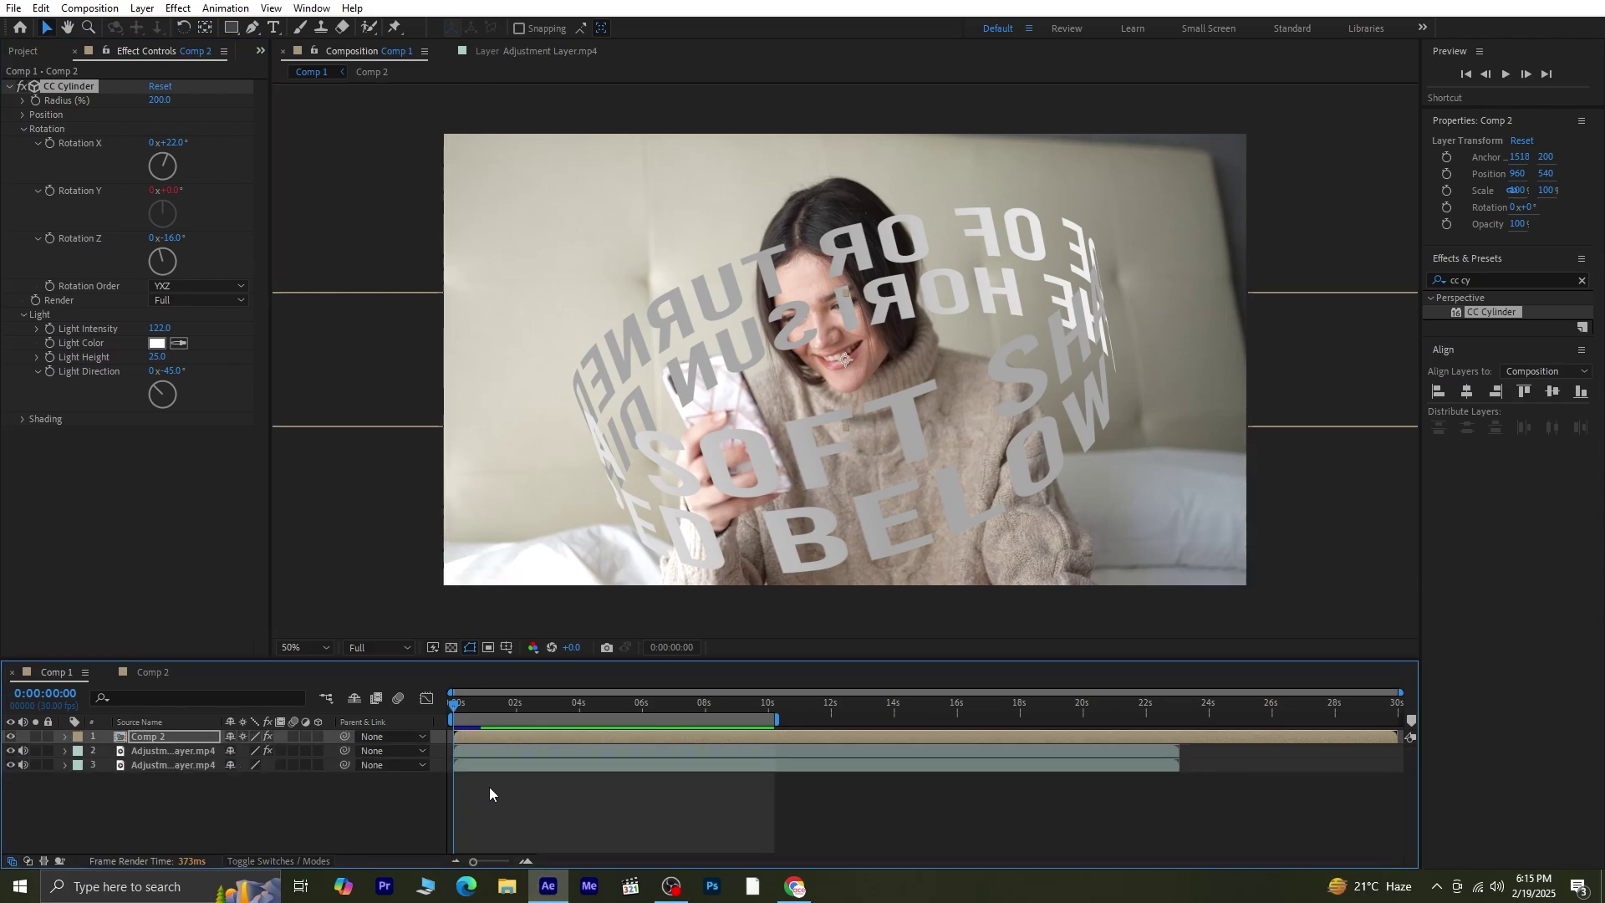
Preview the brighter rotating text in Comp 1 and return the playhead to the start.
{"action": "key", "text": "space"}
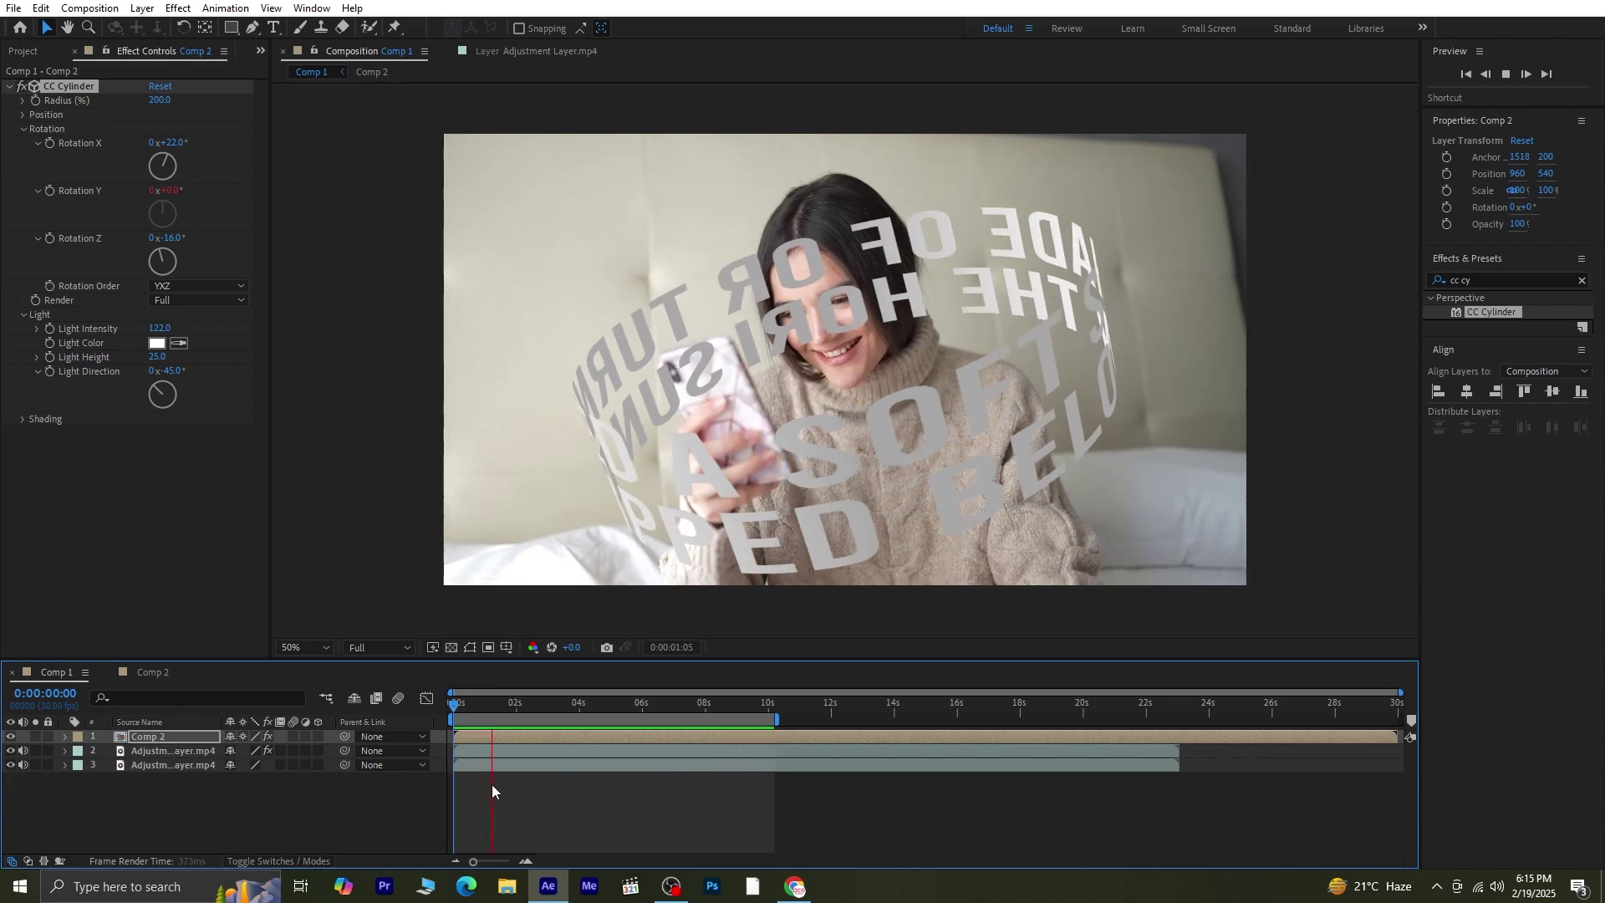
{"action": "key", "text": "space"}
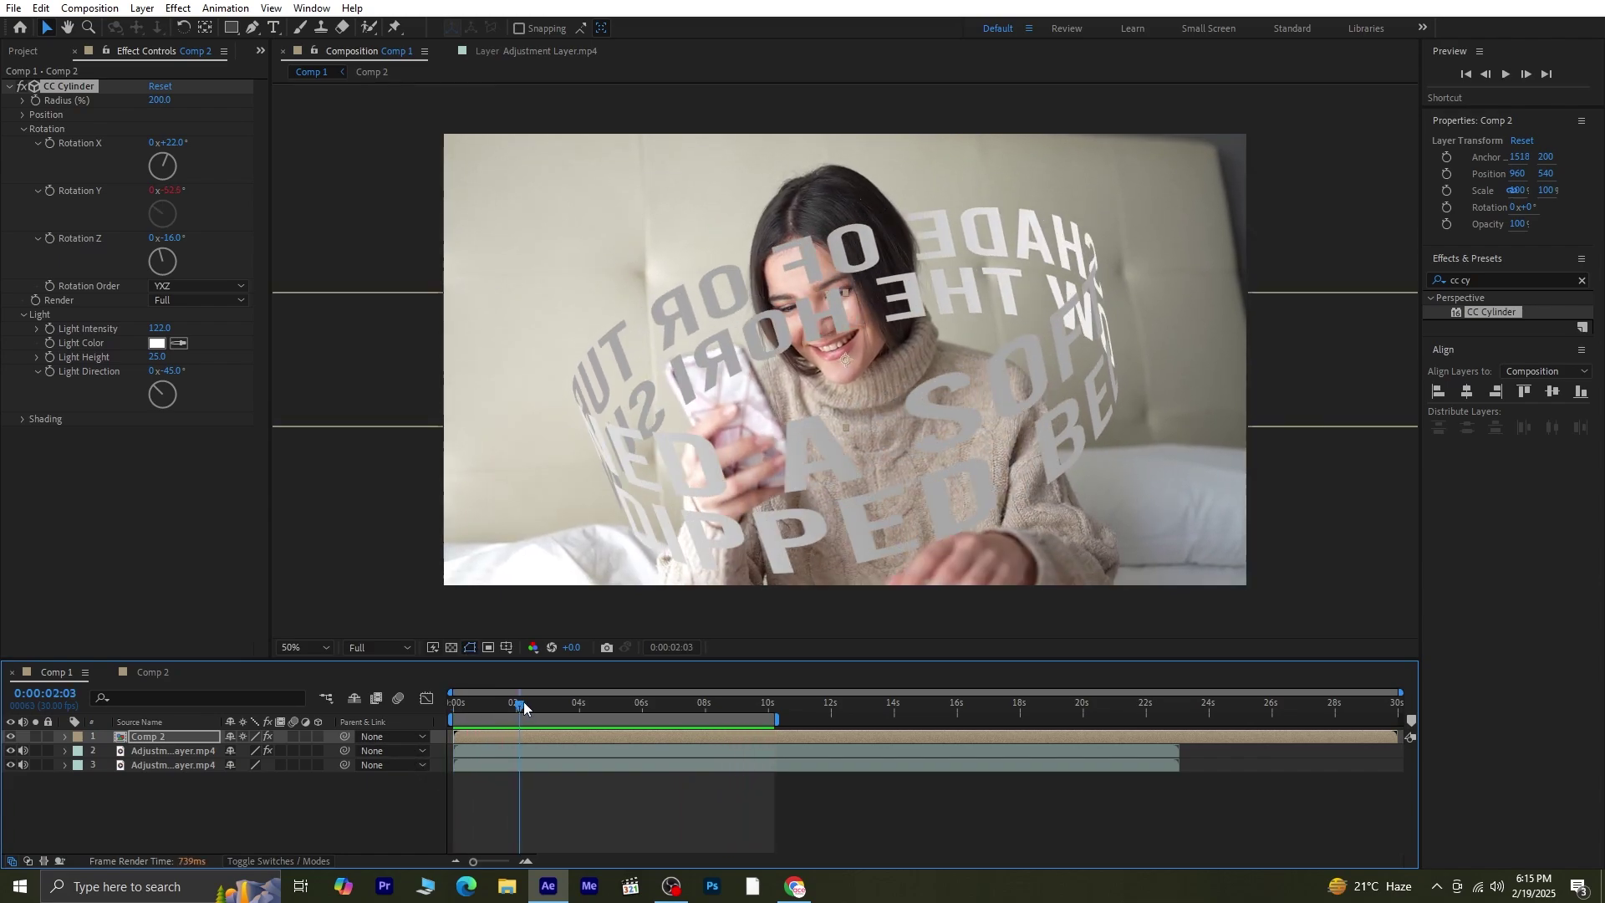
{"action": "left_click_drag", "start_coordinate": [525, 708], "coordinate": [454, 708]}
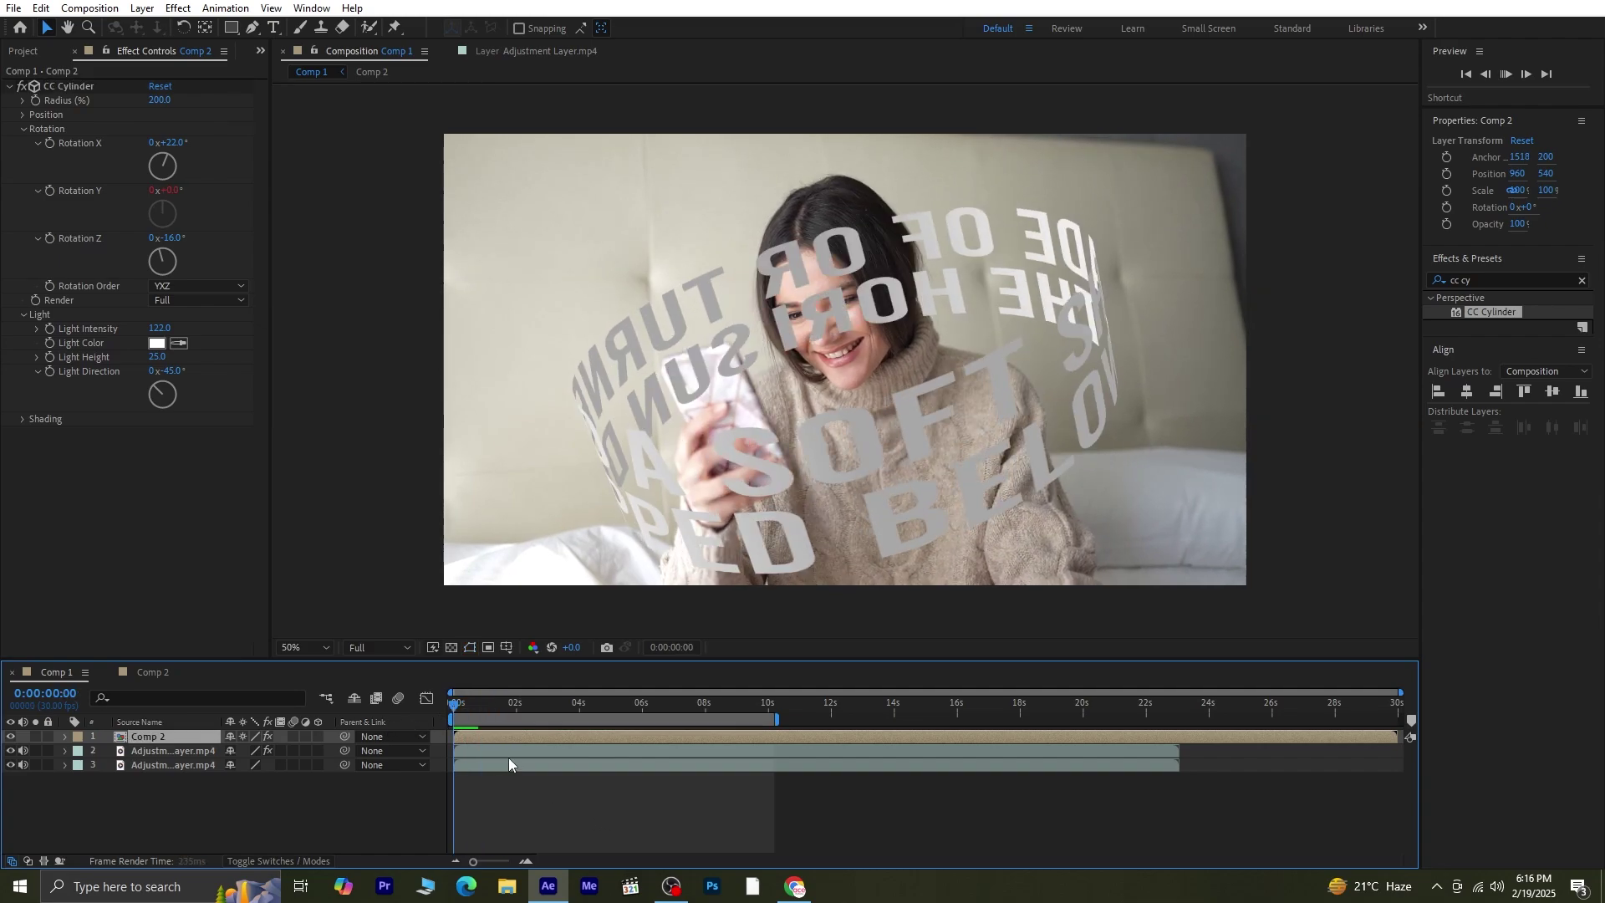
{"action": "key", "text": "space"}
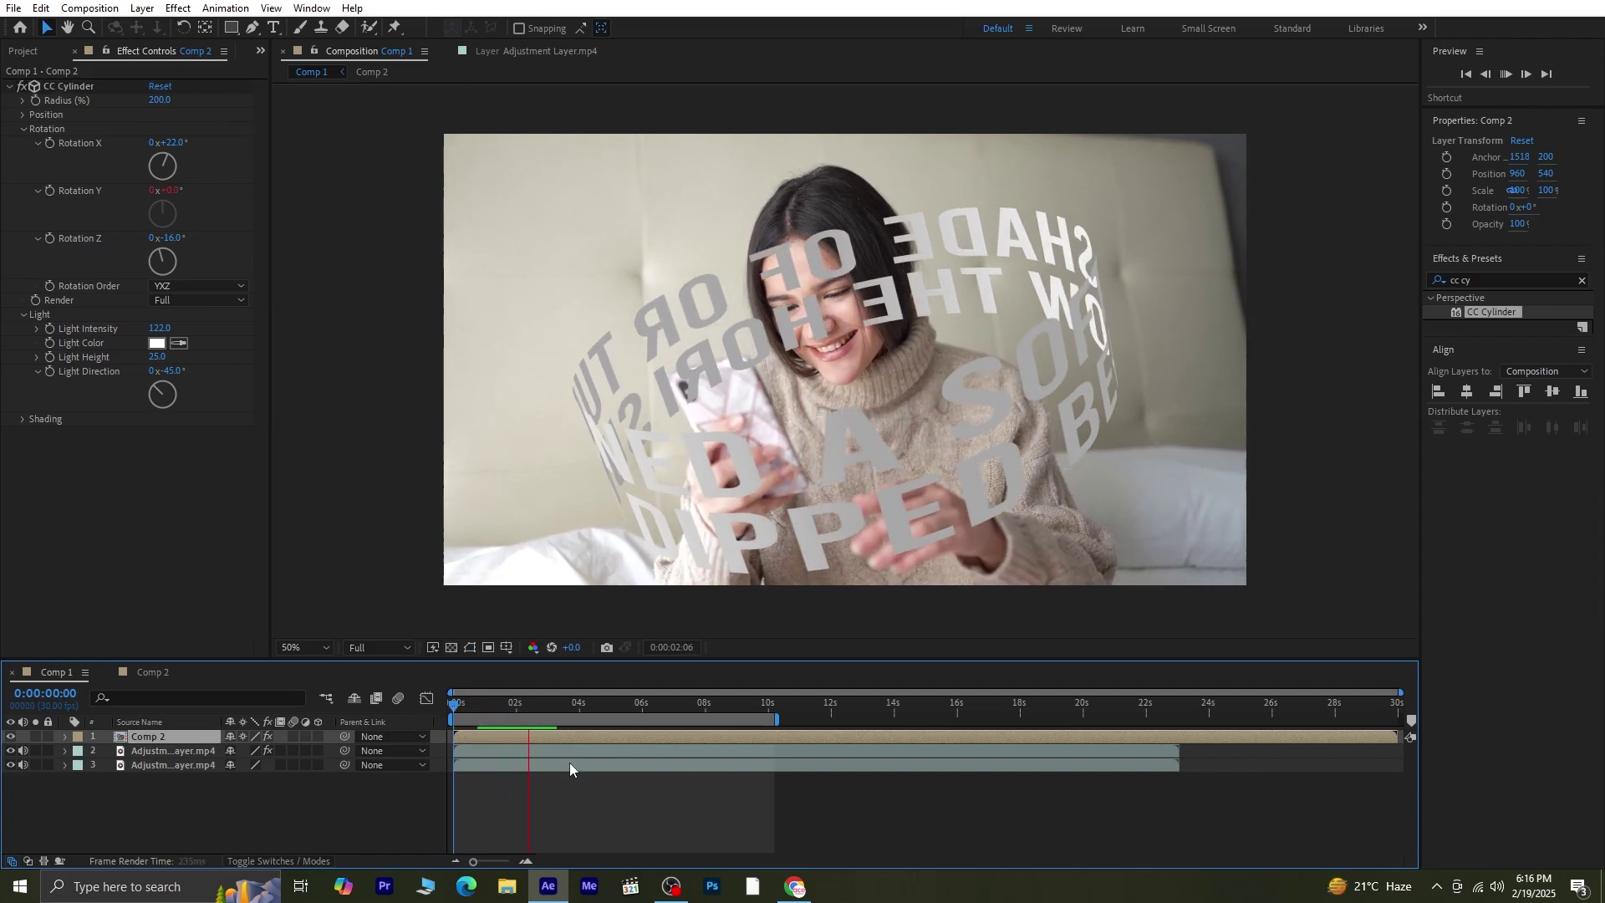
{"action": "key", "text": "space"}
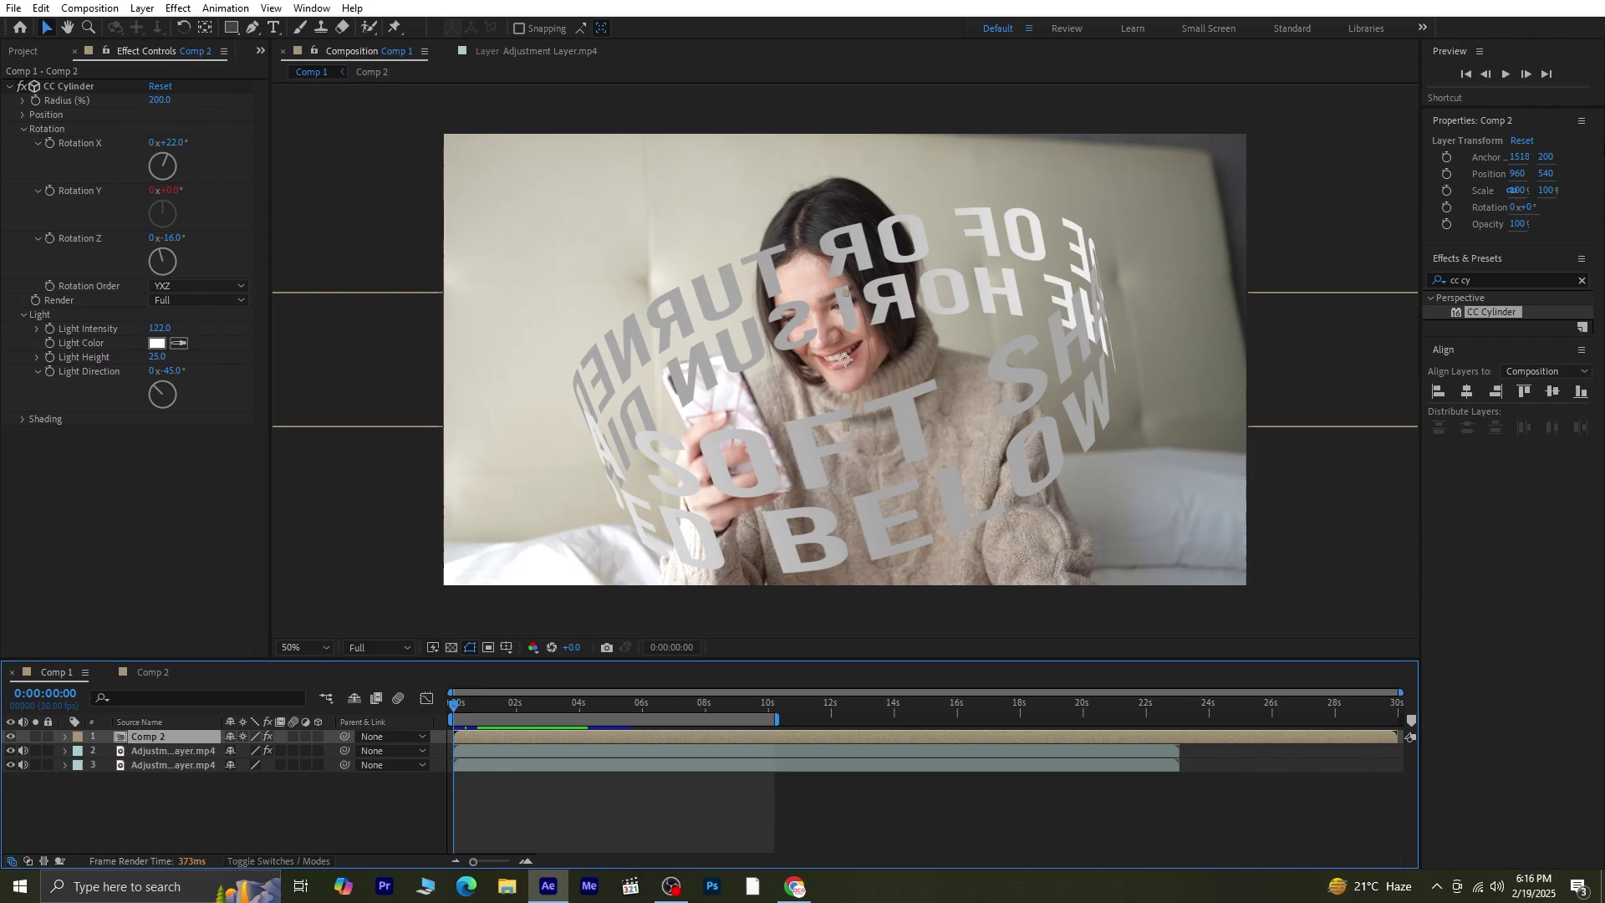
Apply the Drop Shadow effect to the Comp 2 layer and set the shadow's softness to 31.
{"action": "left_click", "coordinate": [1582, 280]}
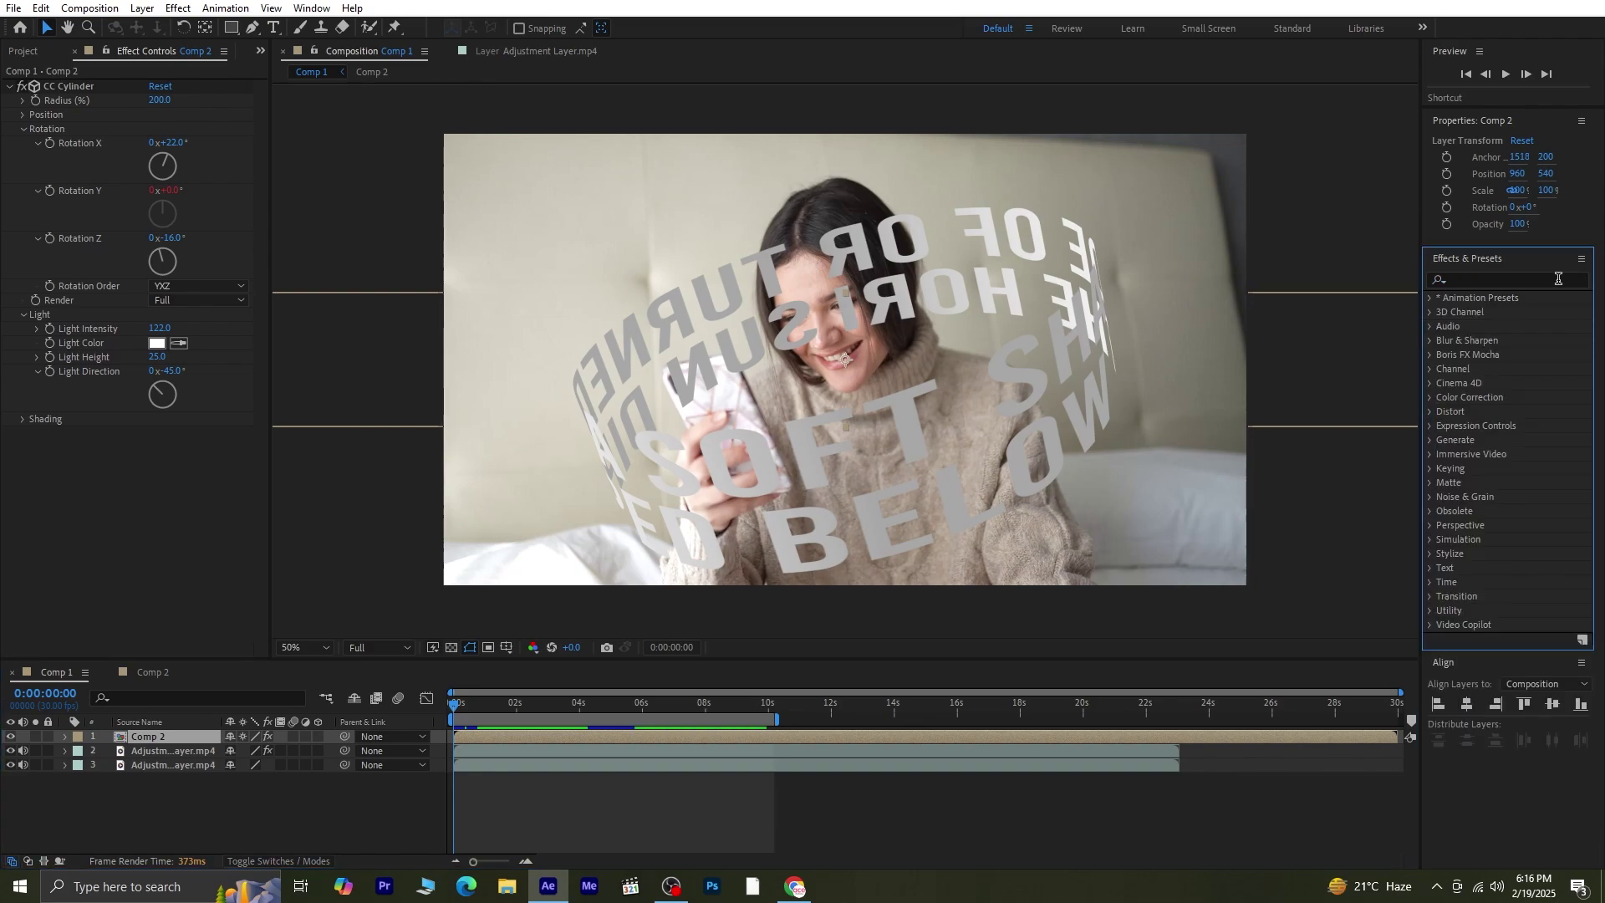
{"action": "left_click", "coordinate": [1559, 278]}
{"action": "type", "text": "drop"}
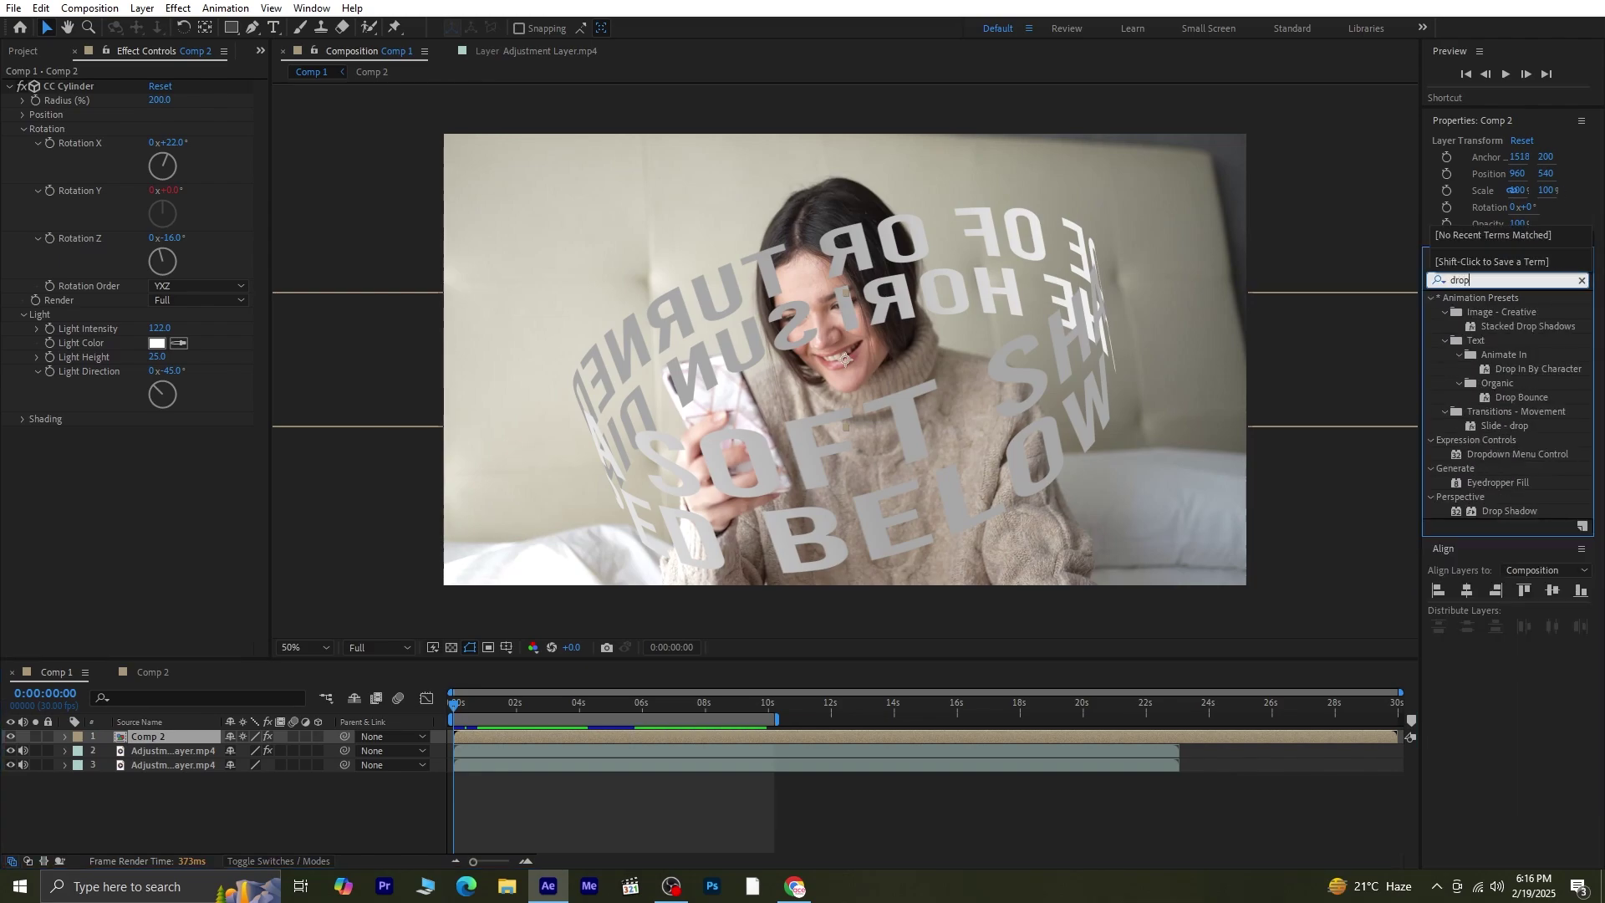
{"action": "double_click", "coordinate": [1530, 511]}
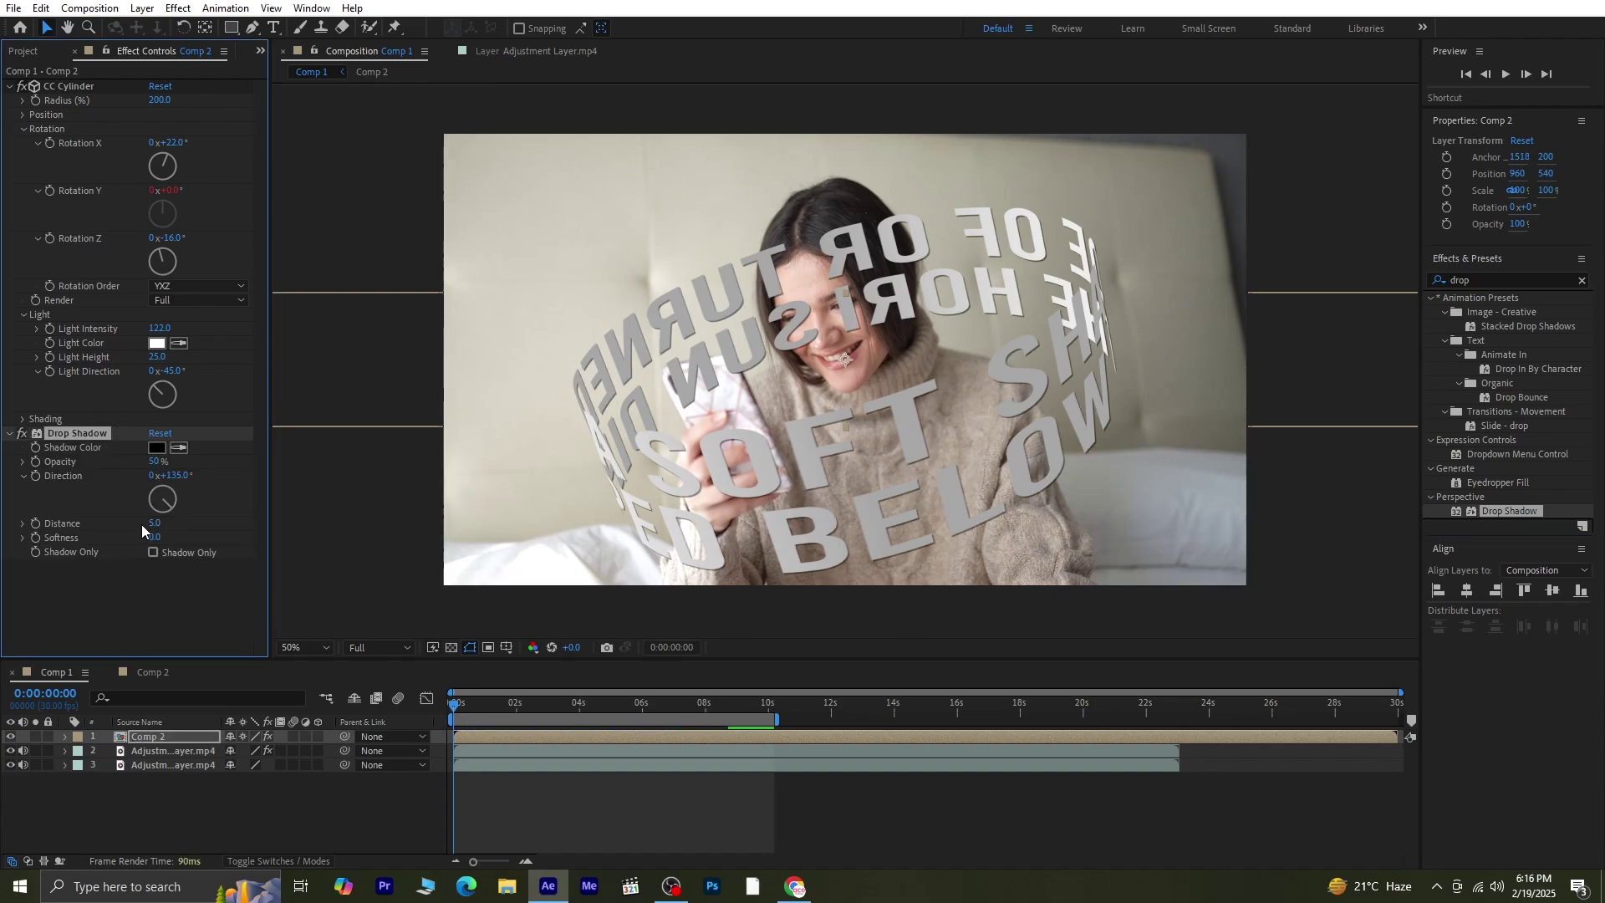
{"action": "left_click_drag", "start_coordinate": [155, 537], "coordinate": [180, 536]}
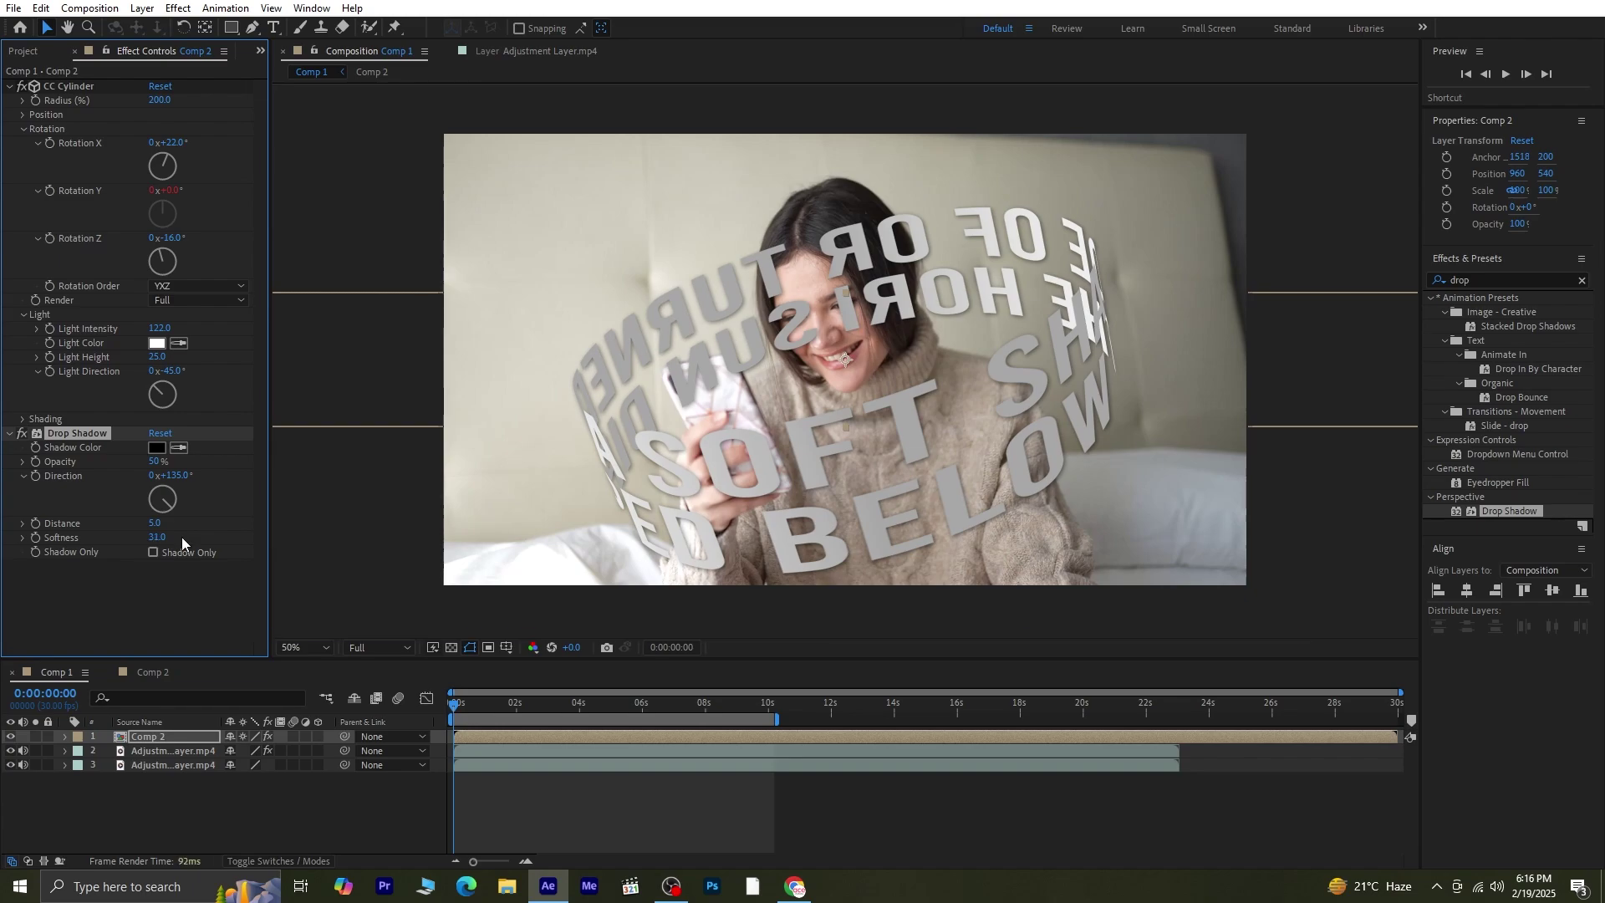
{"action": "left_click", "coordinate": [528, 788]}
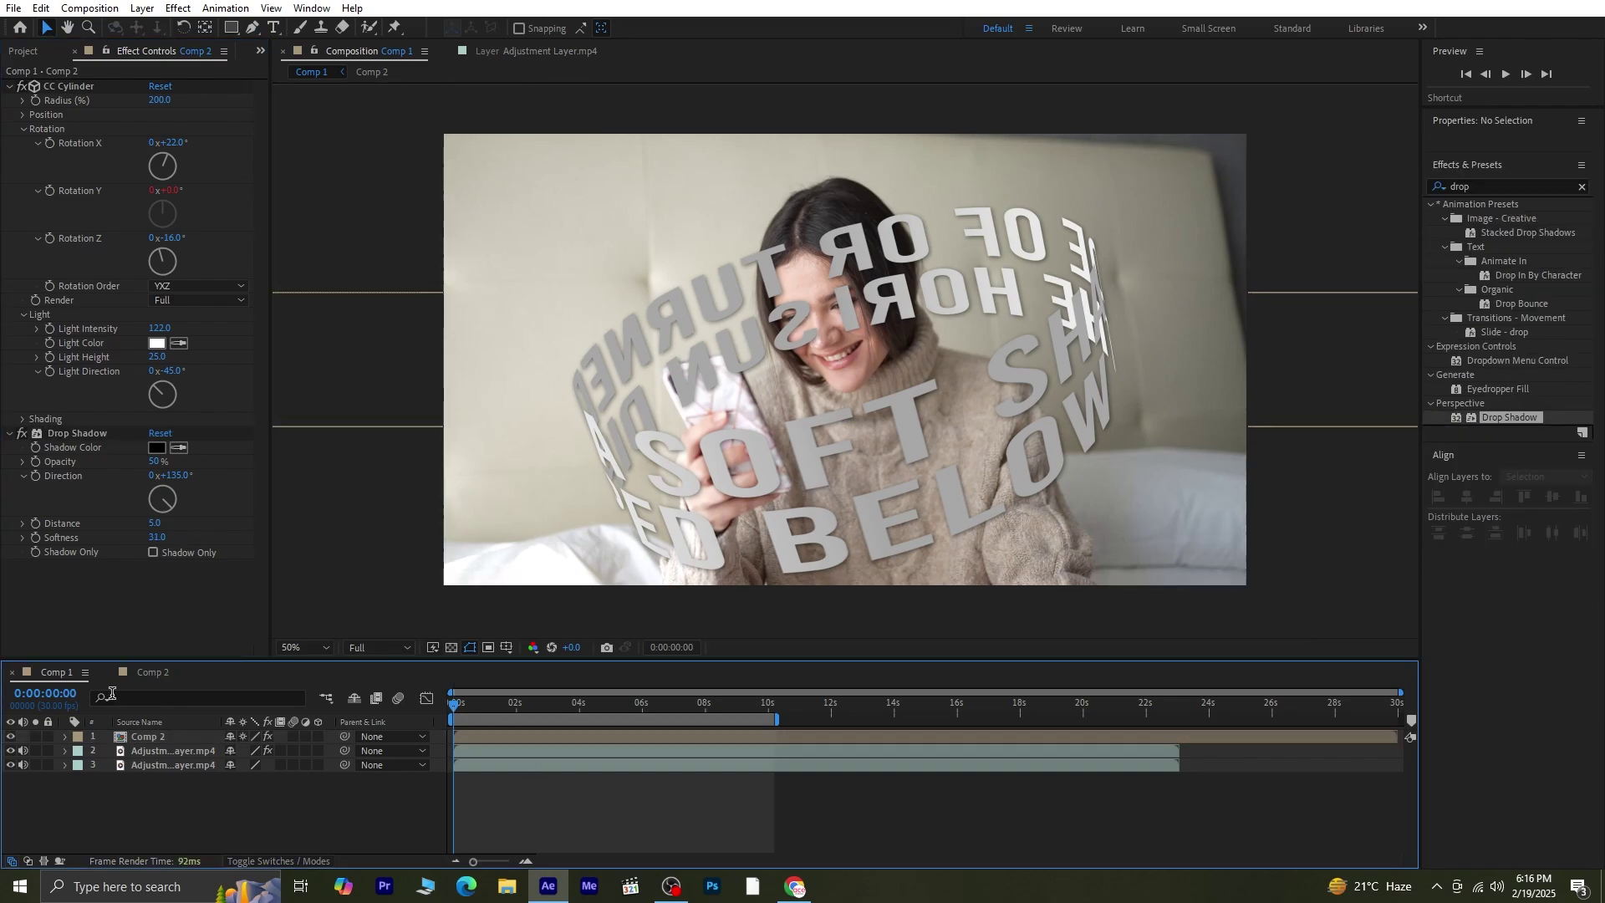
Duplicate the Comp 2 layer and place one copy between the Roto Brush cutout layer and the original footage.
{"action": "left_click", "coordinate": [154, 736]}
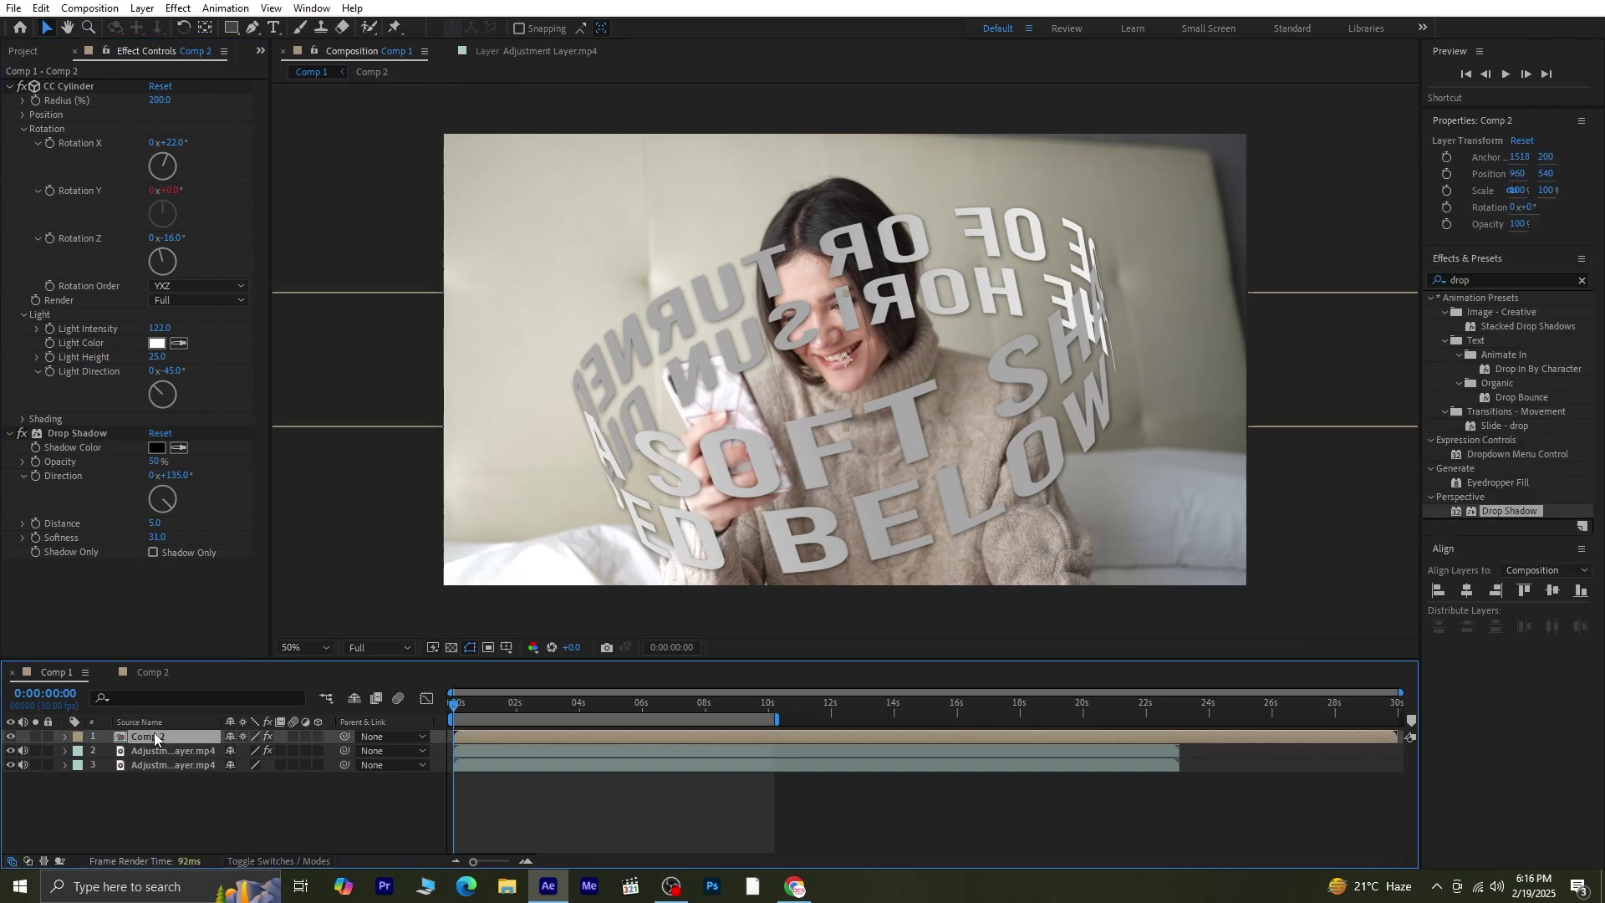
{"action": "key", "text": "ctrl+d"}
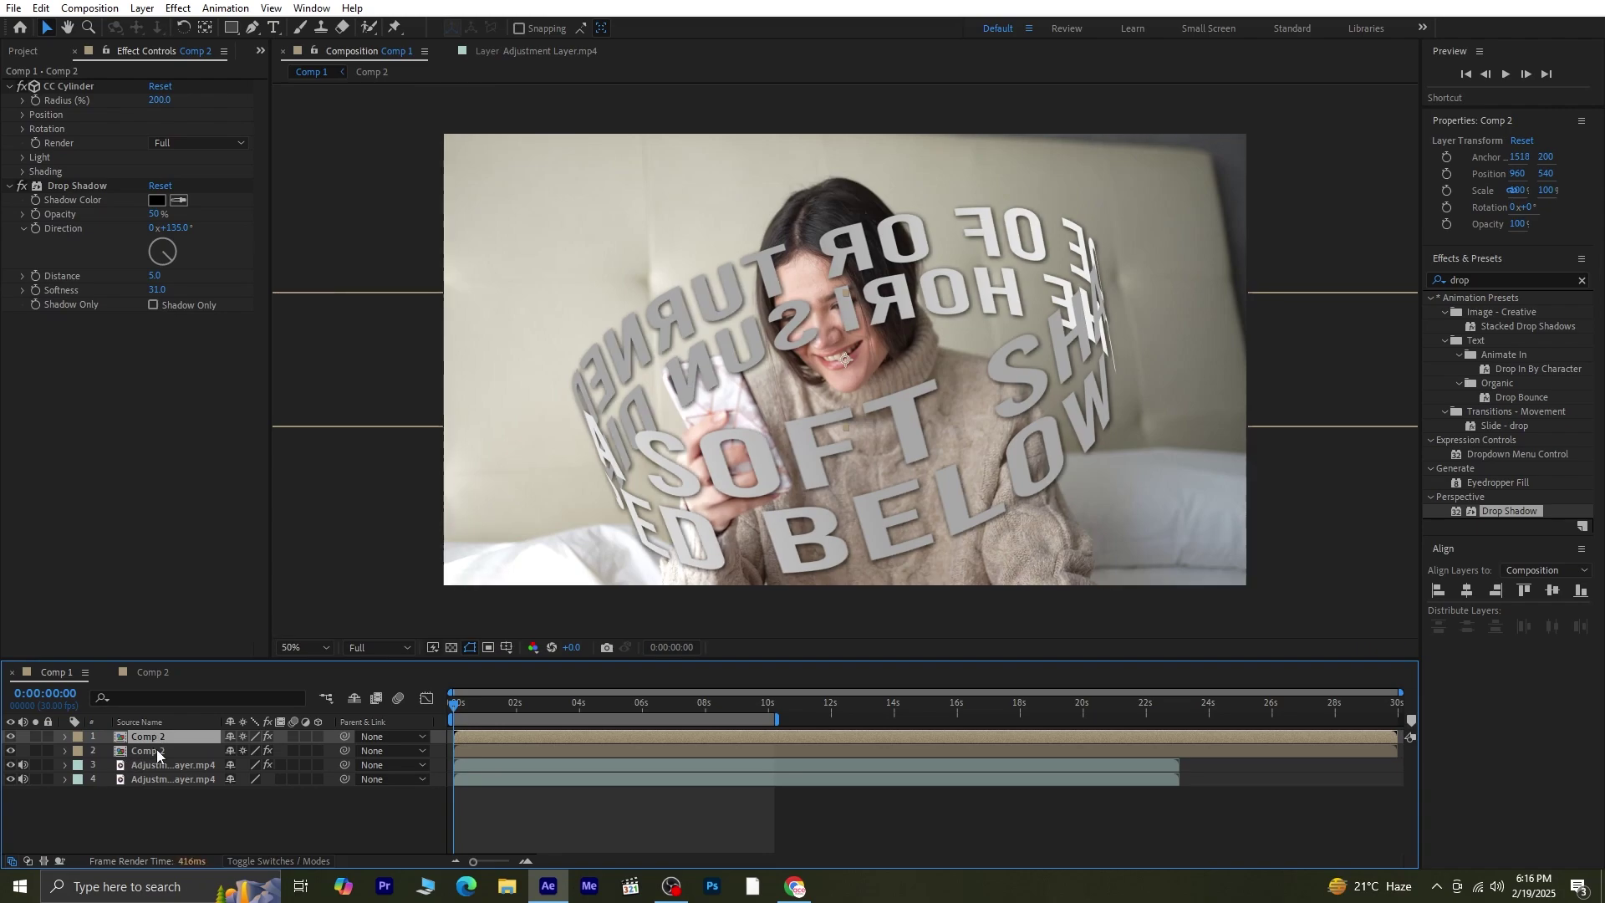
{"action": "left_click", "coordinate": [186, 751]}
{"action": "left_click_drag", "start_coordinate": [186, 751], "coordinate": [184, 778]}
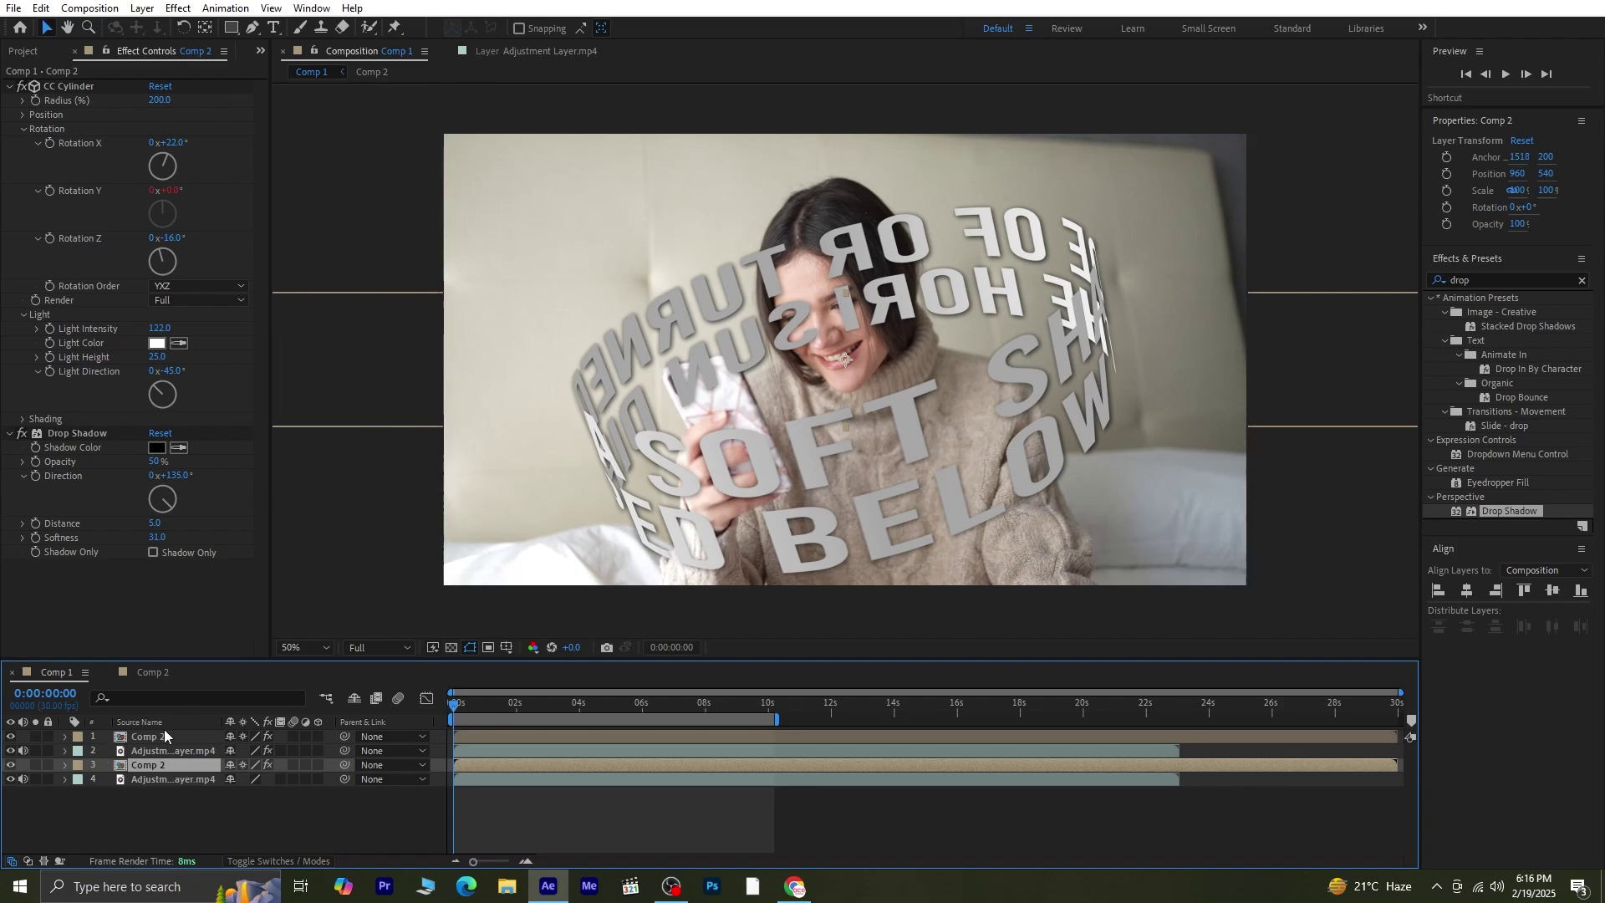
Set the upper Comp 2 layer's CC Cylinder render to Outside and the drop shadow distance to 3.
{"action": "left_click", "coordinate": [171, 736]}
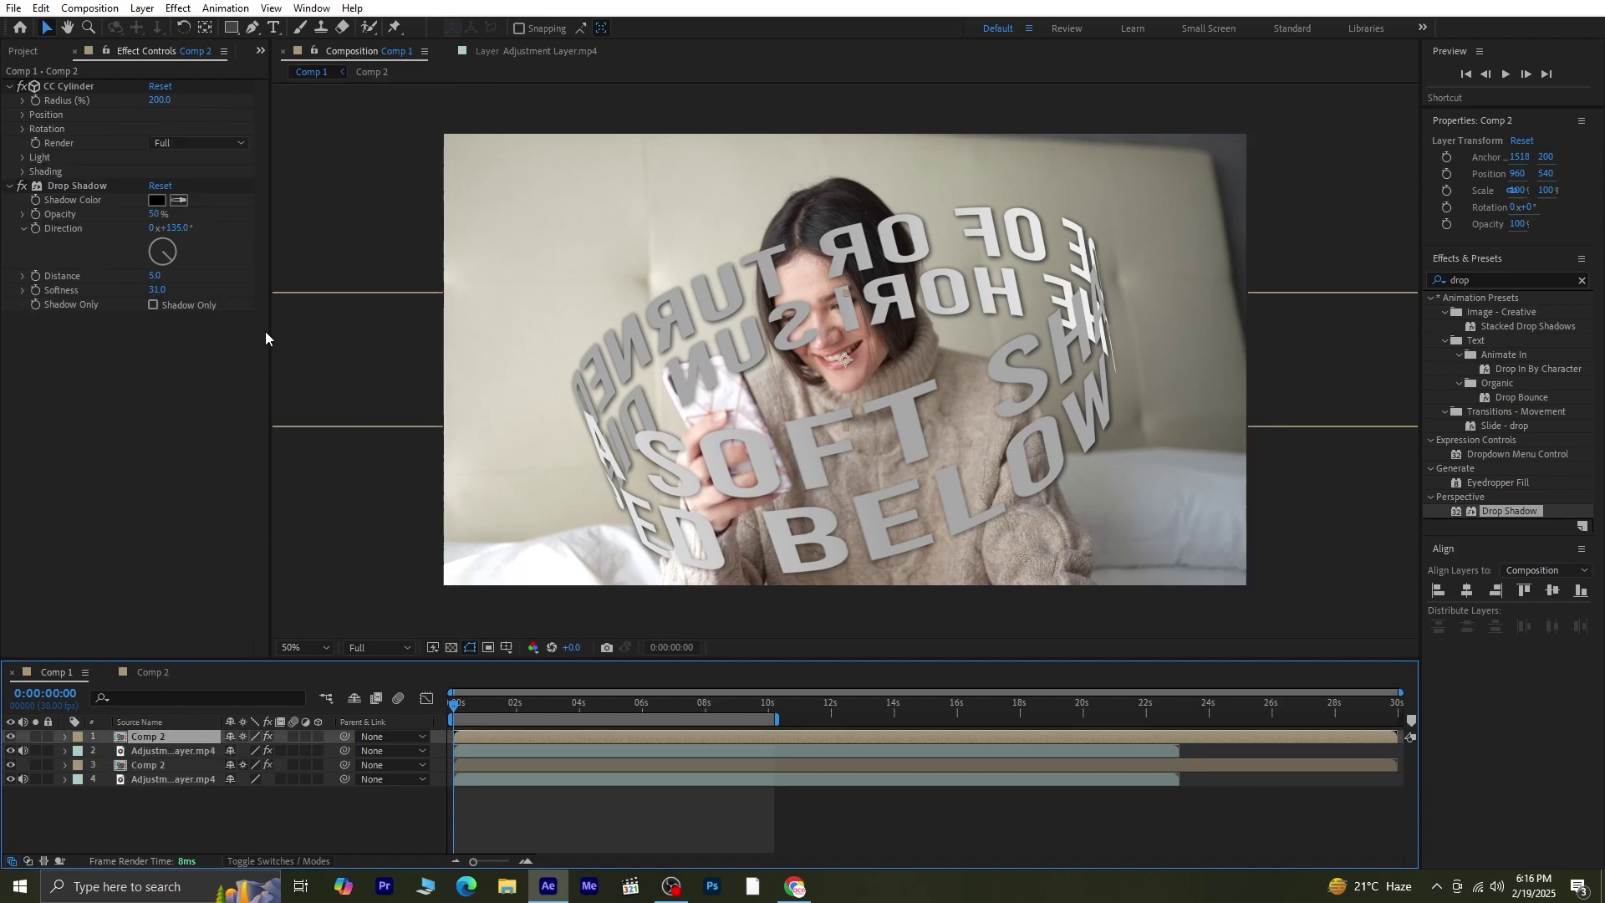
{"action": "left_click", "coordinate": [178, 142]}
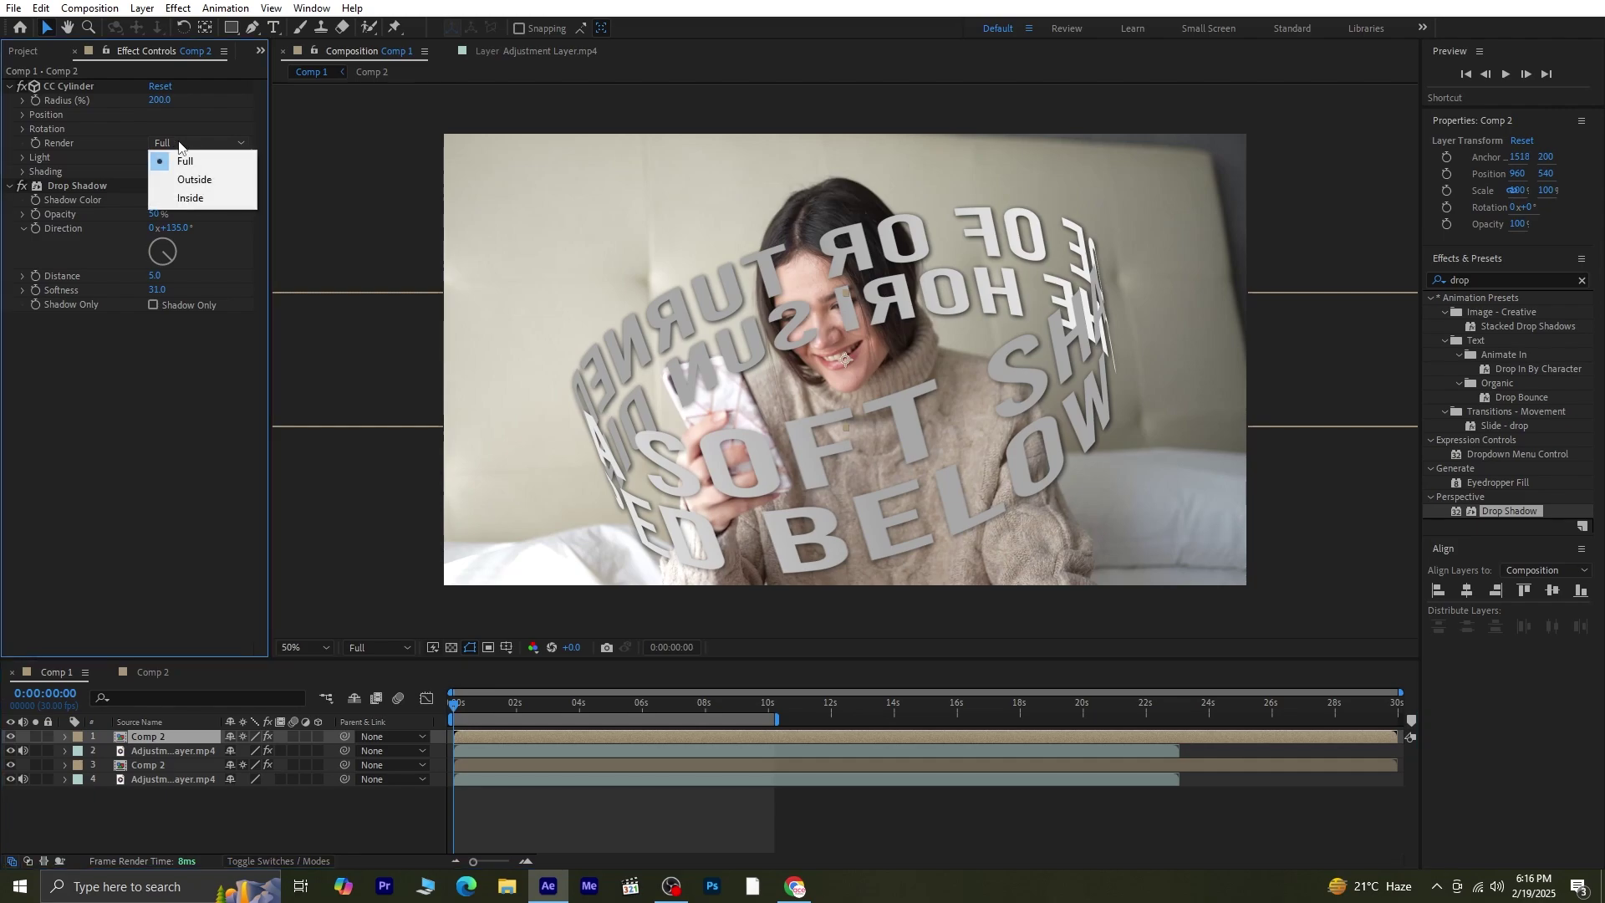
{"action": "left_click", "coordinate": [202, 185]}
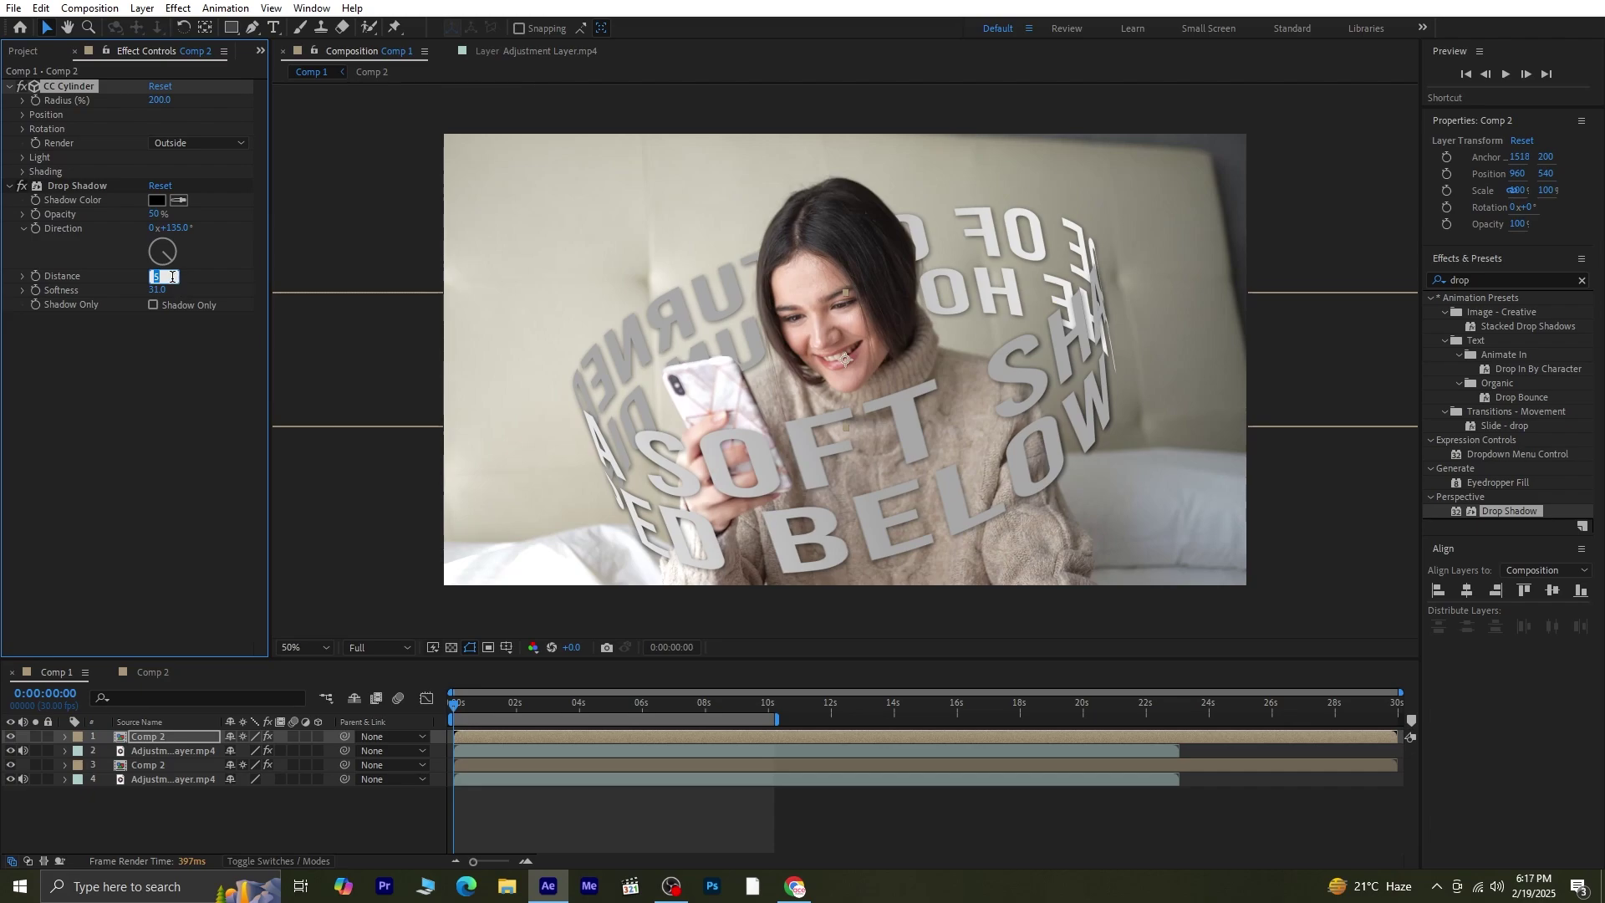
{"action": "key", "text": "Return"}
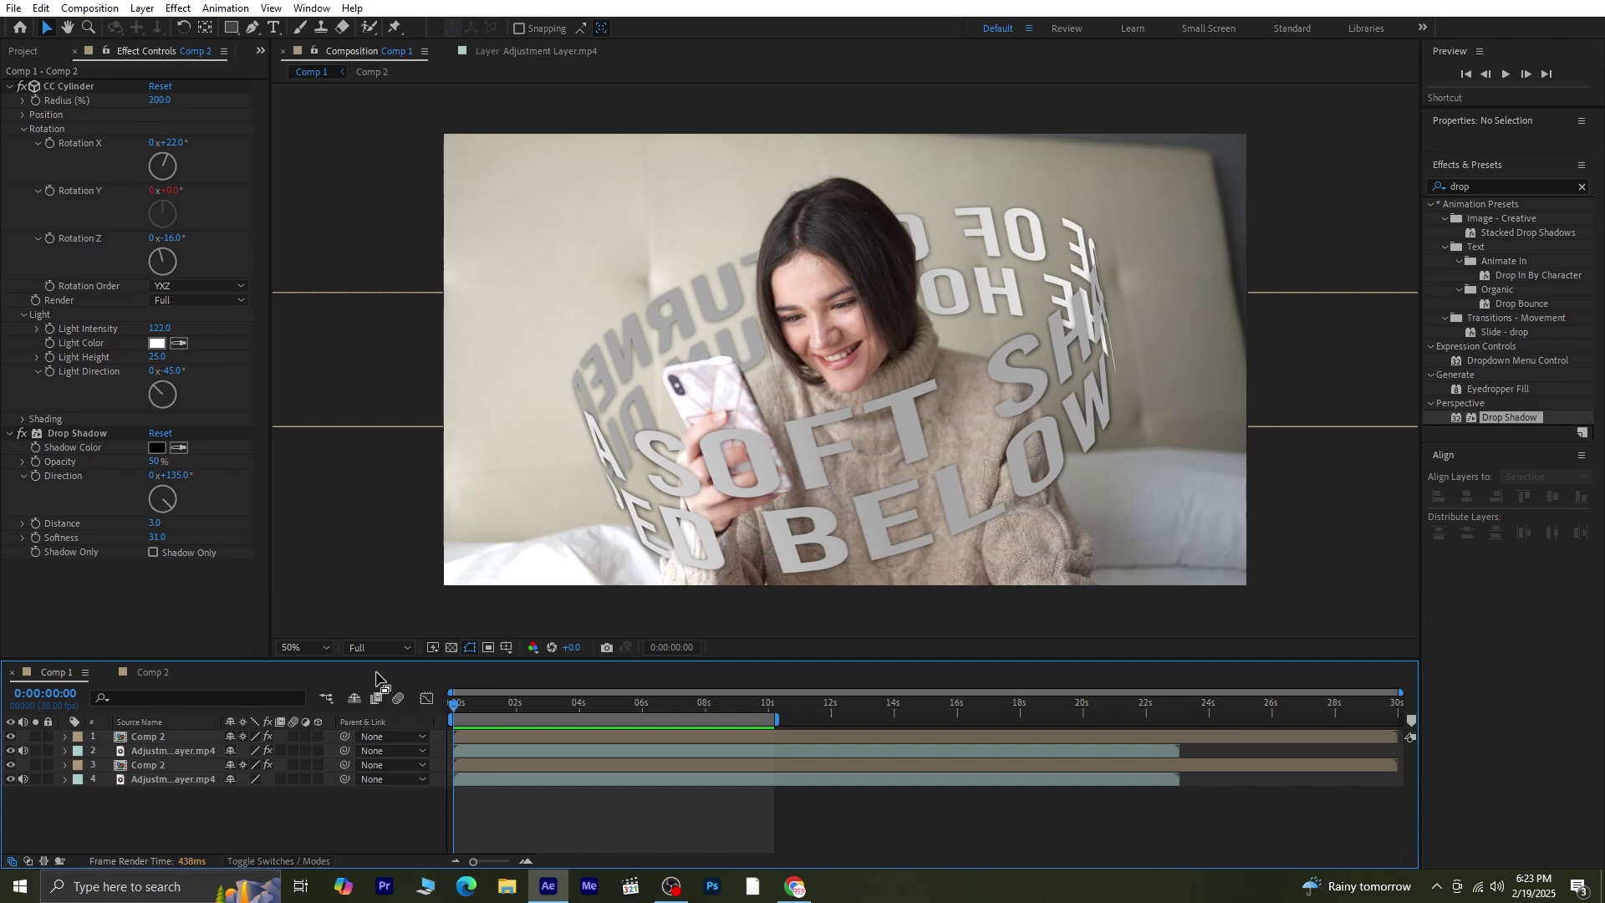
Preview the text ring passing behind and in front of the woman, and return the playhead to the start.
{"action": "key", "text": "space"}
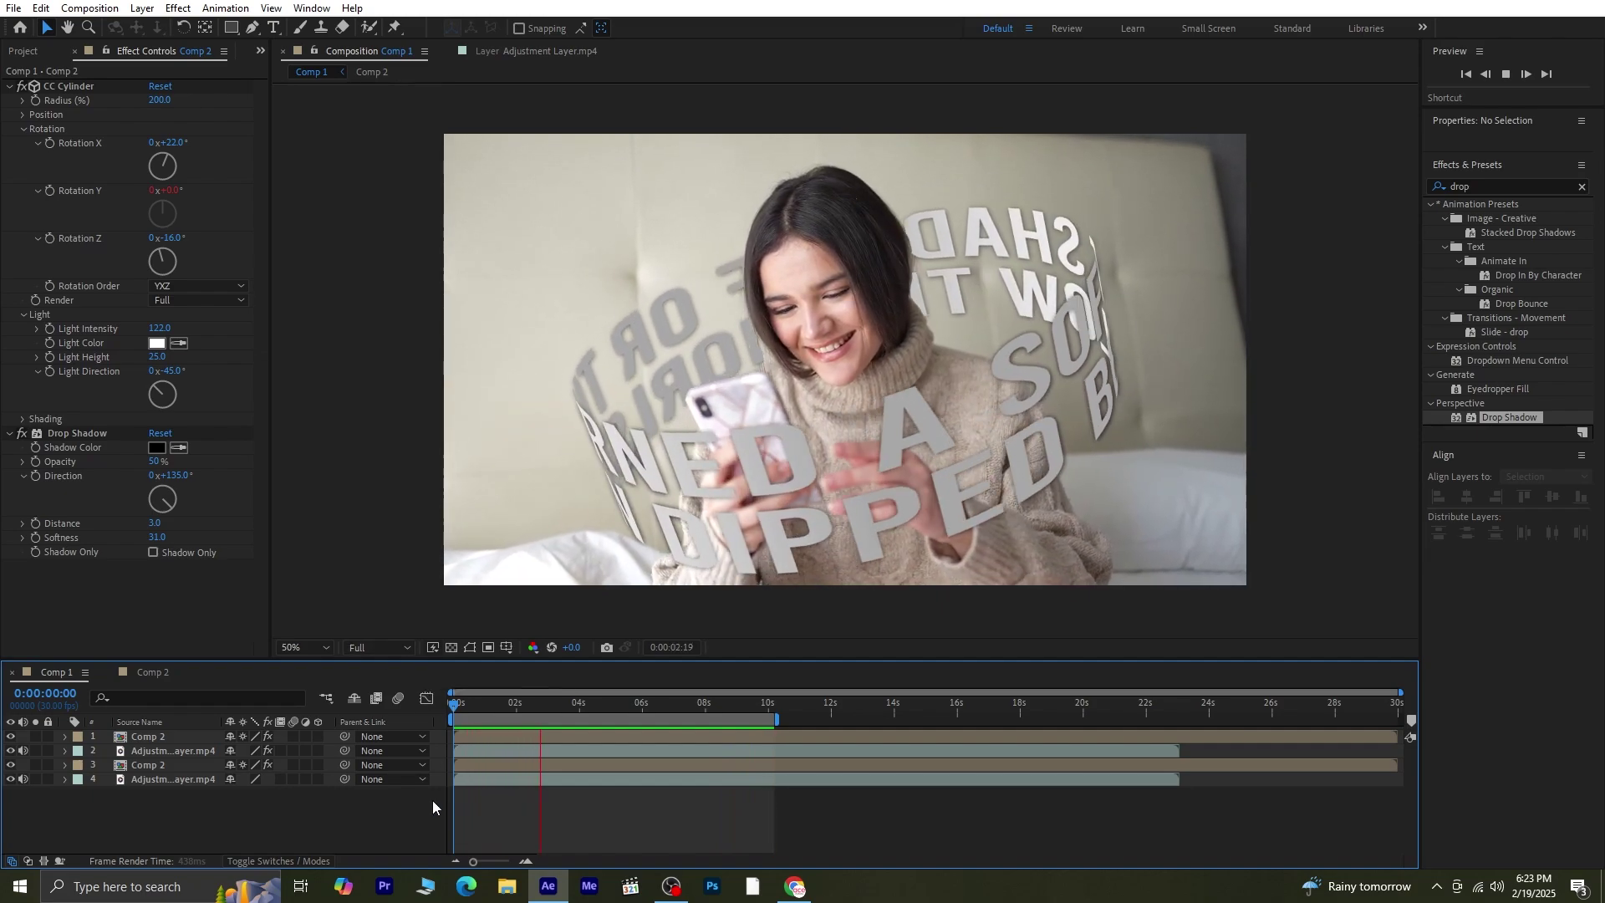
{"action": "left_click_drag", "start_coordinate": [573, 703], "coordinate": [536, 702]}
{"action": "key", "text": "Home"}
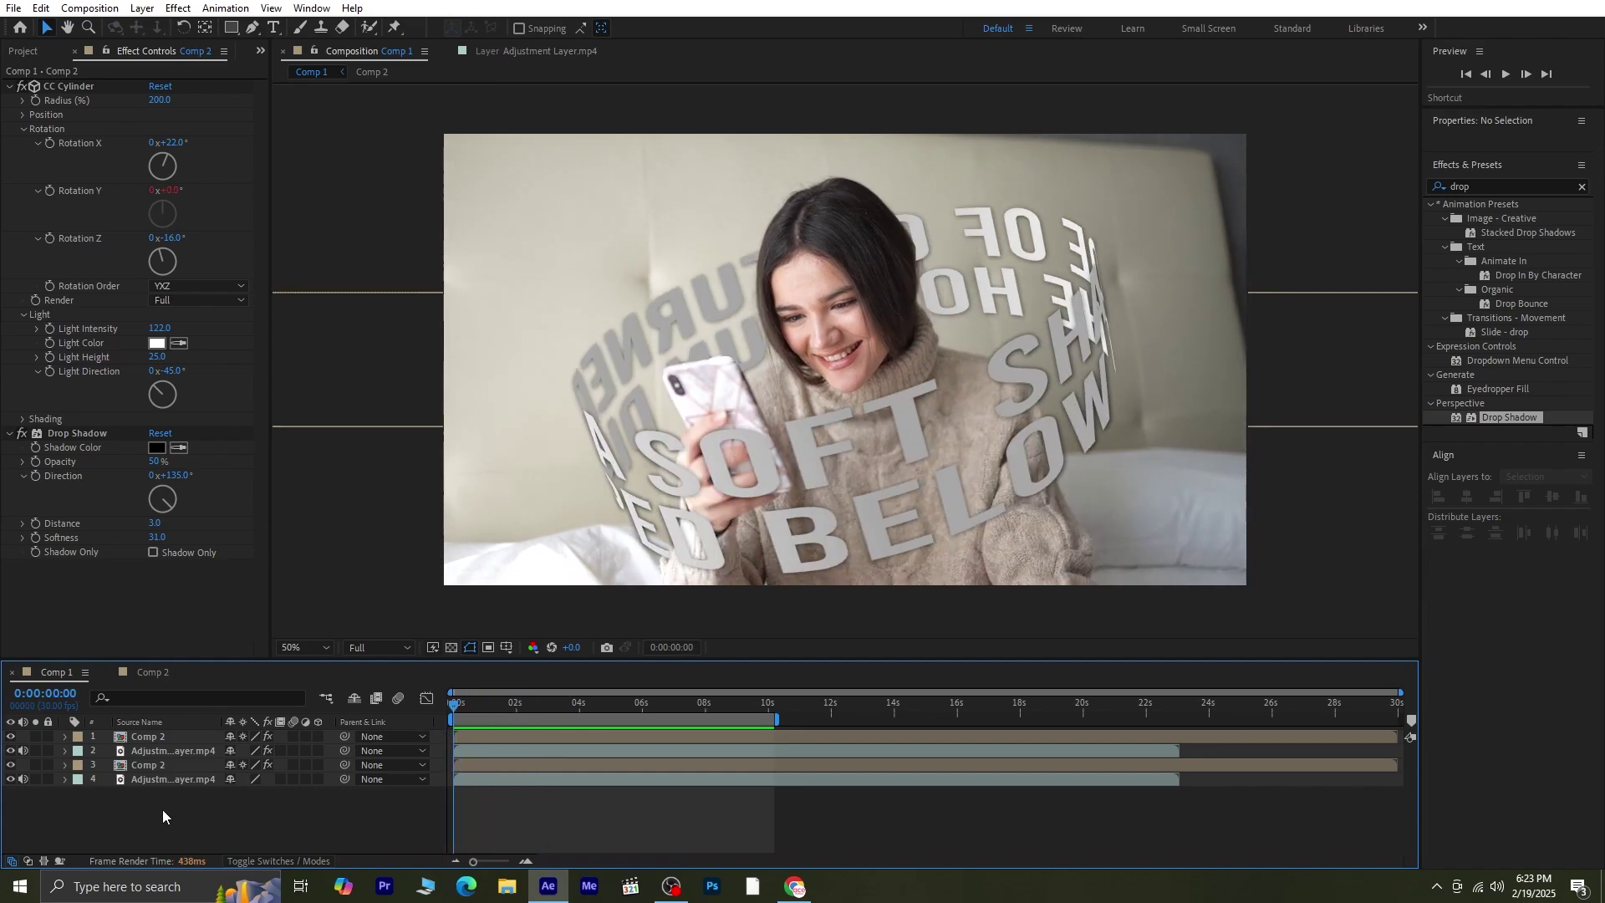
Open Comp 2 and import the images Untitled-1_Layer 1 to Untitled-1_Layer 5 from New folder on the Desktop as footage.
{"action": "left_click", "coordinate": [151, 675]}
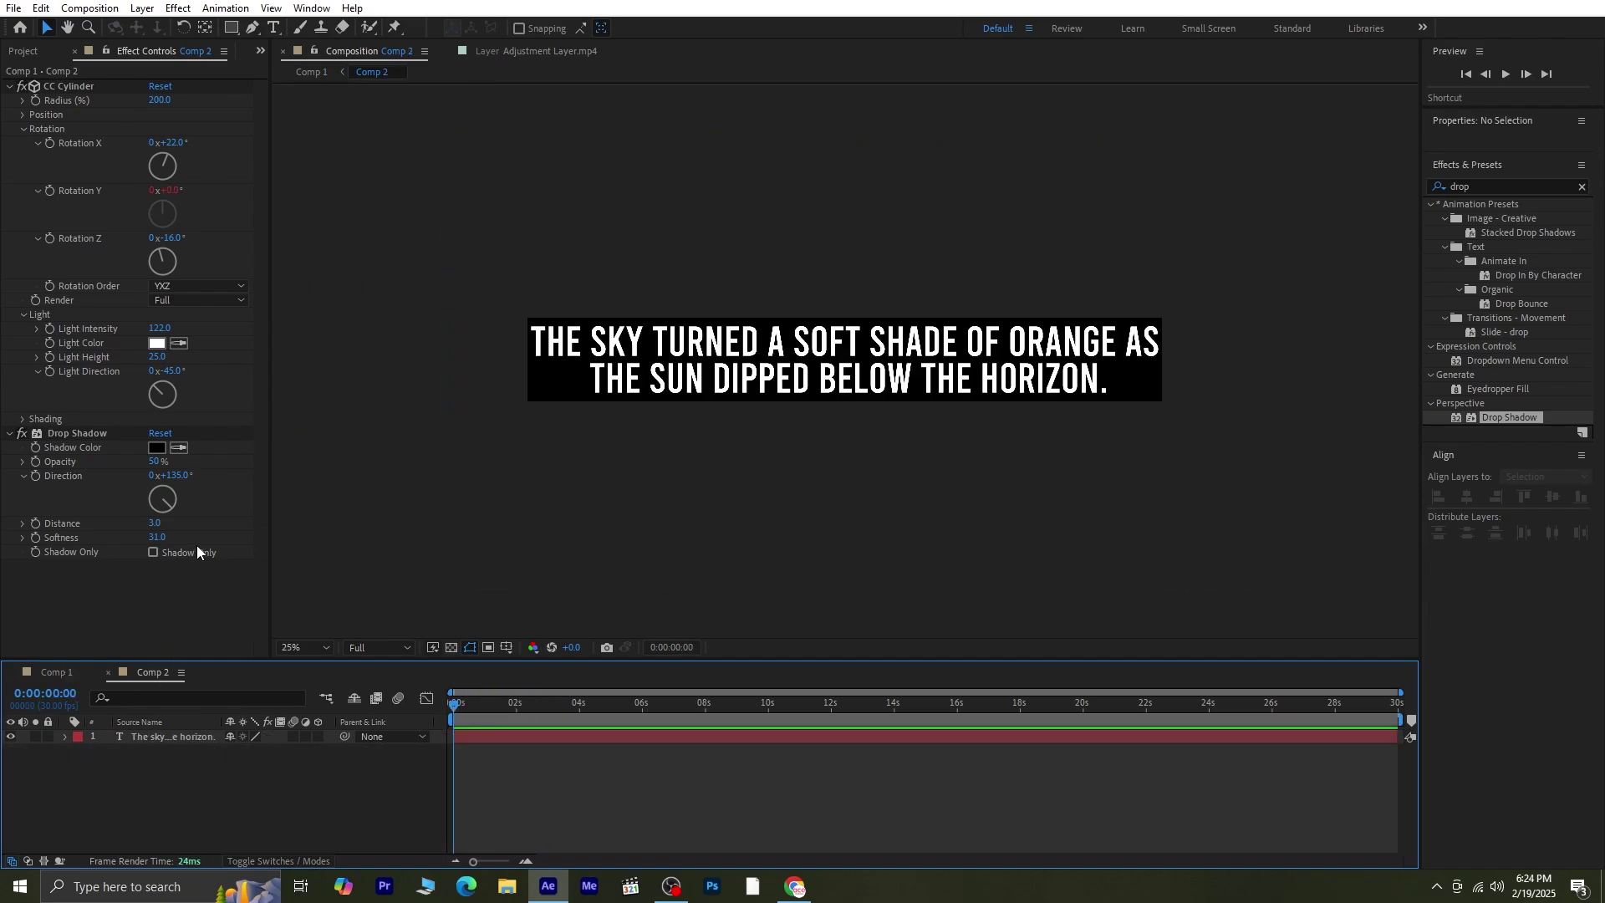
{"action": "left_click", "coordinate": [27, 56]}
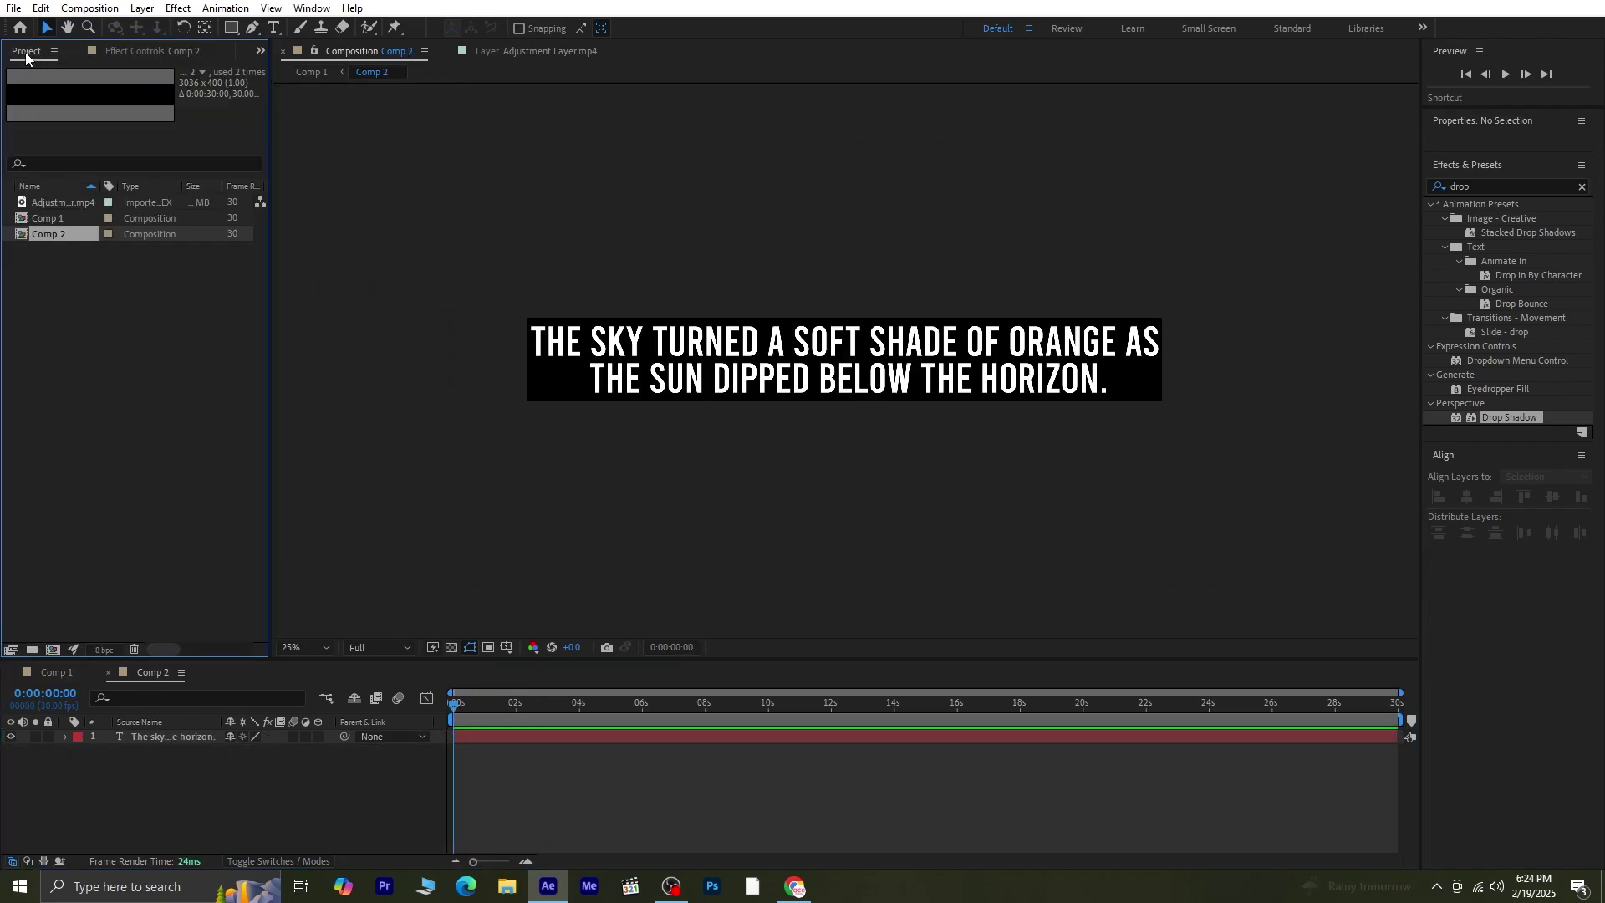
{"action": "right_click", "coordinate": [89, 395]}
{"action": "mouse_move", "coordinate": [199, 480]}
{"action": "left_click", "coordinate": [324, 478]}
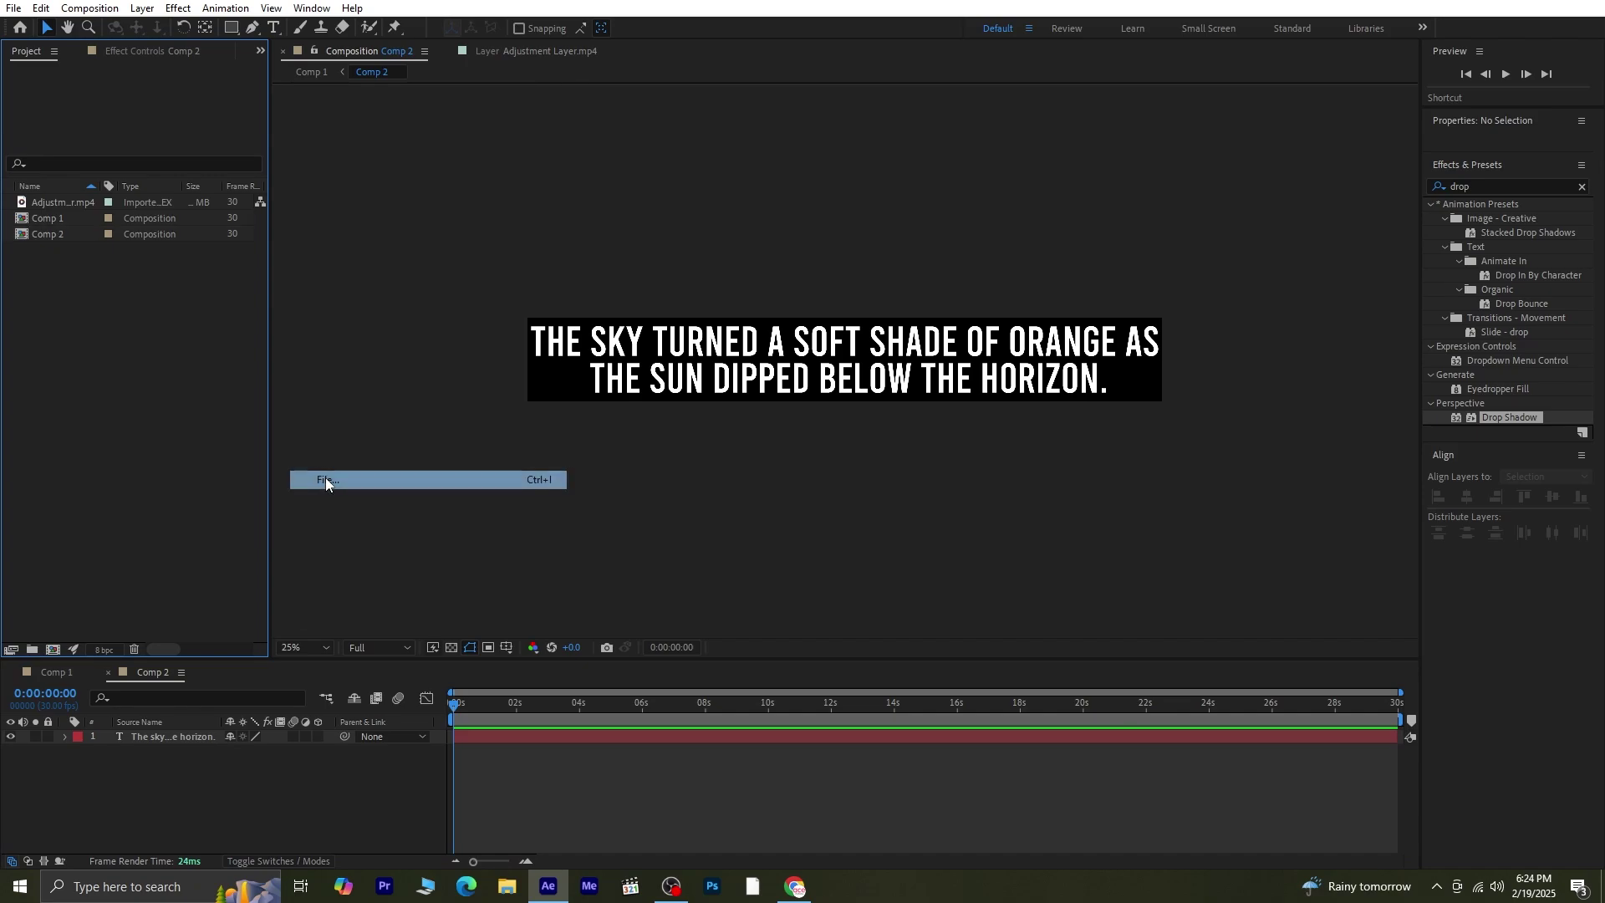
{"action": "left_click_drag", "start_coordinate": [696, 248], "coordinate": [251, 124]}
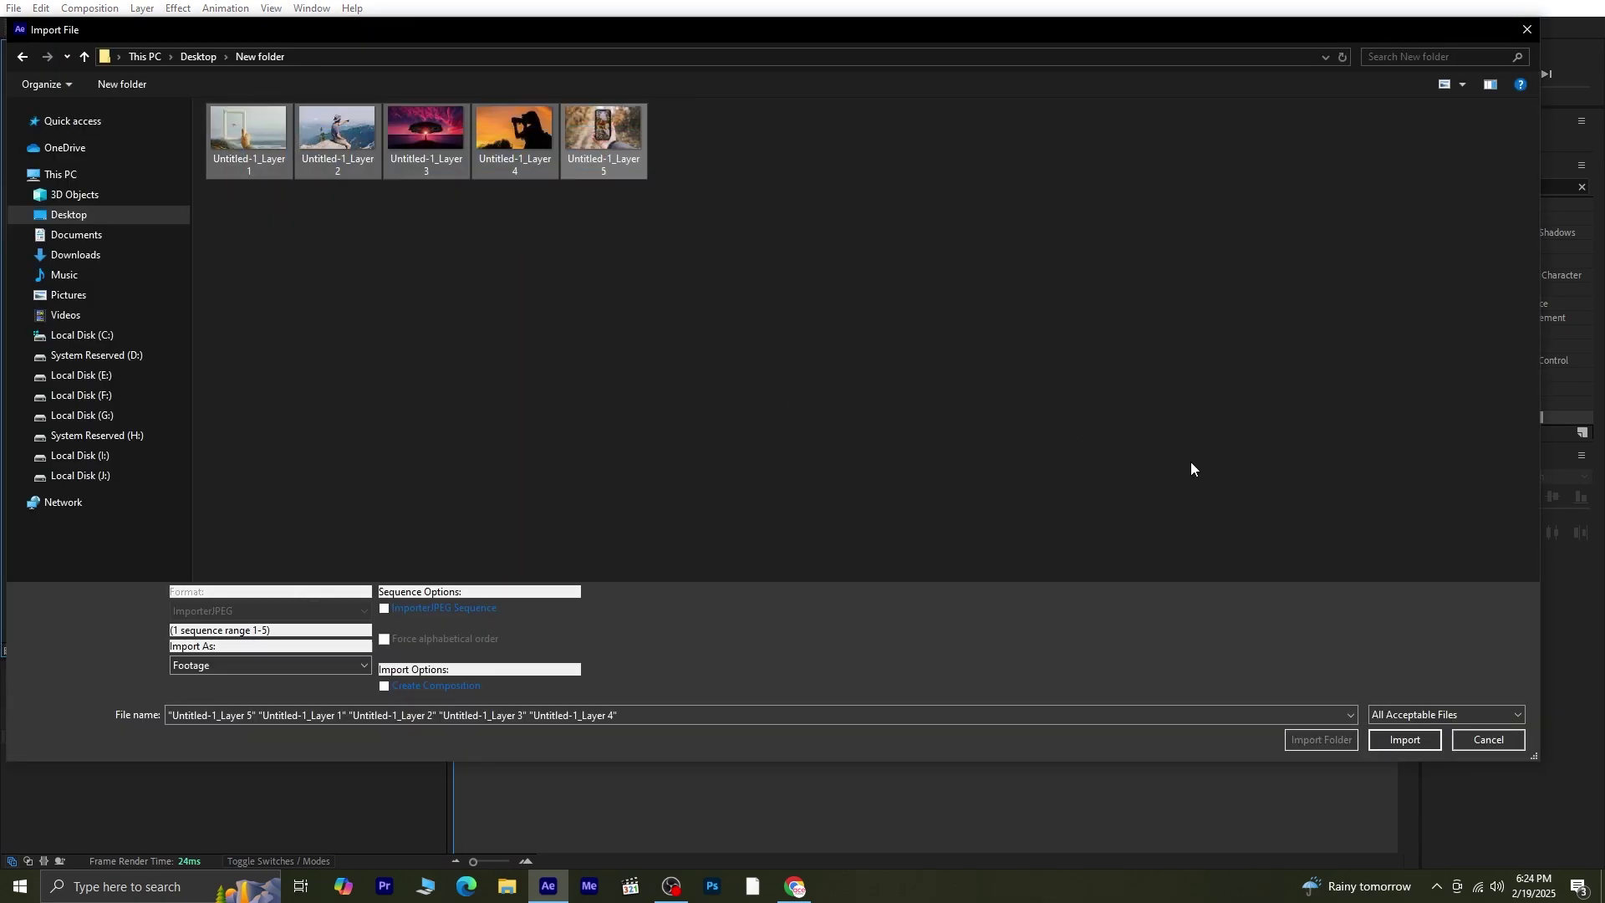
{"action": "left_click", "coordinate": [1401, 742]}
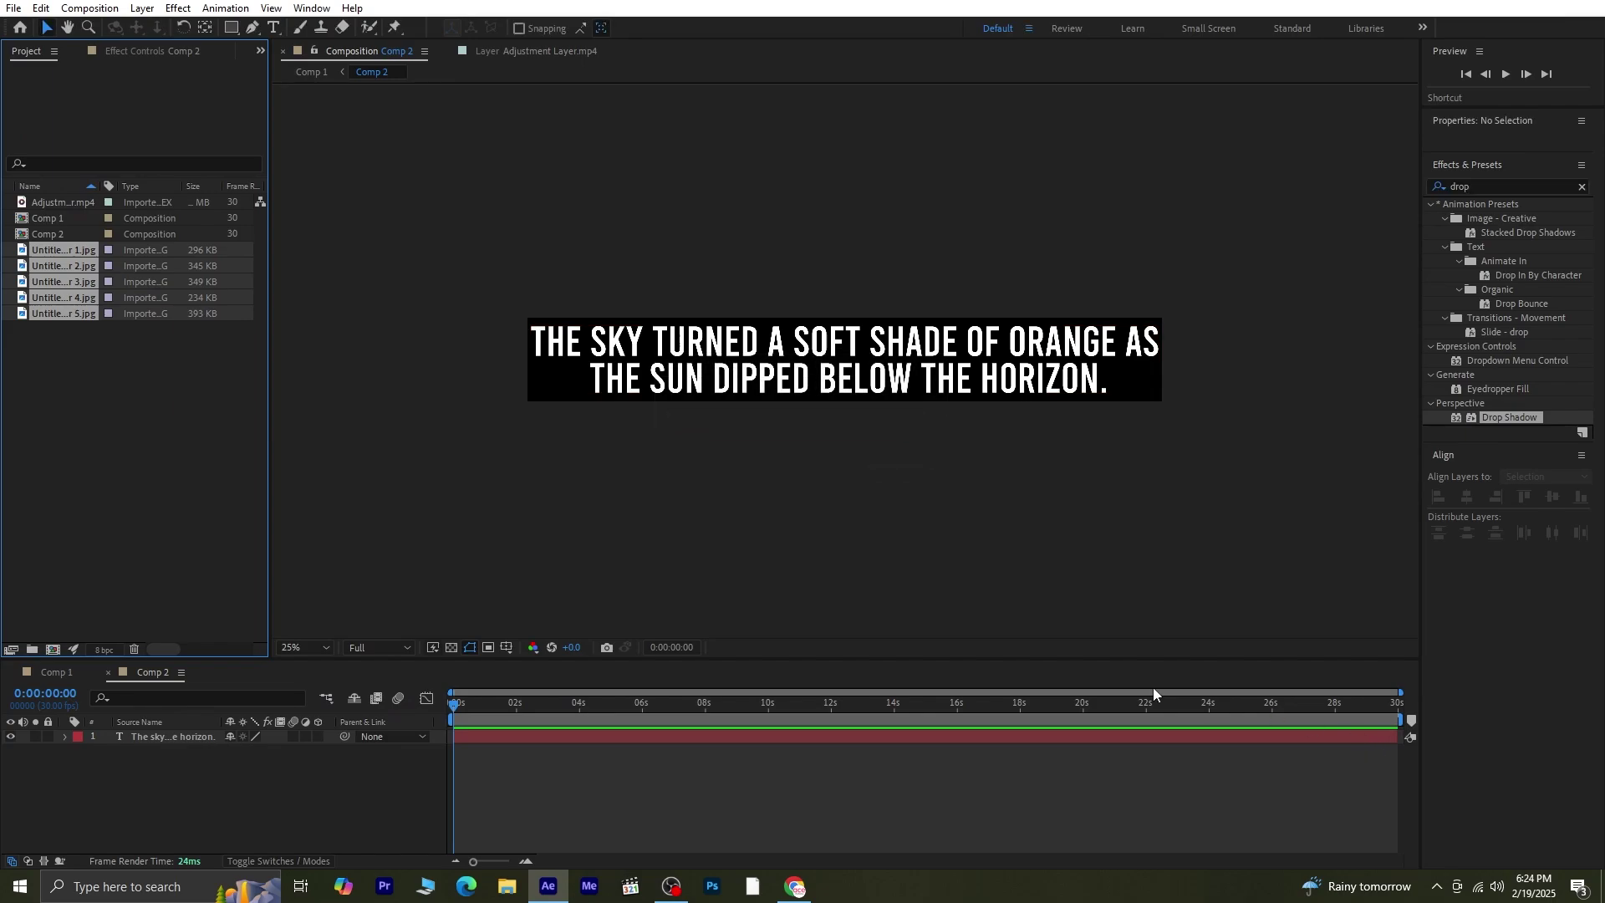
Add the five imported images to Comp 2 below the text layer and hide the text layer.
{"action": "left_click_drag", "start_coordinate": [82, 245], "coordinate": [90, 770]}
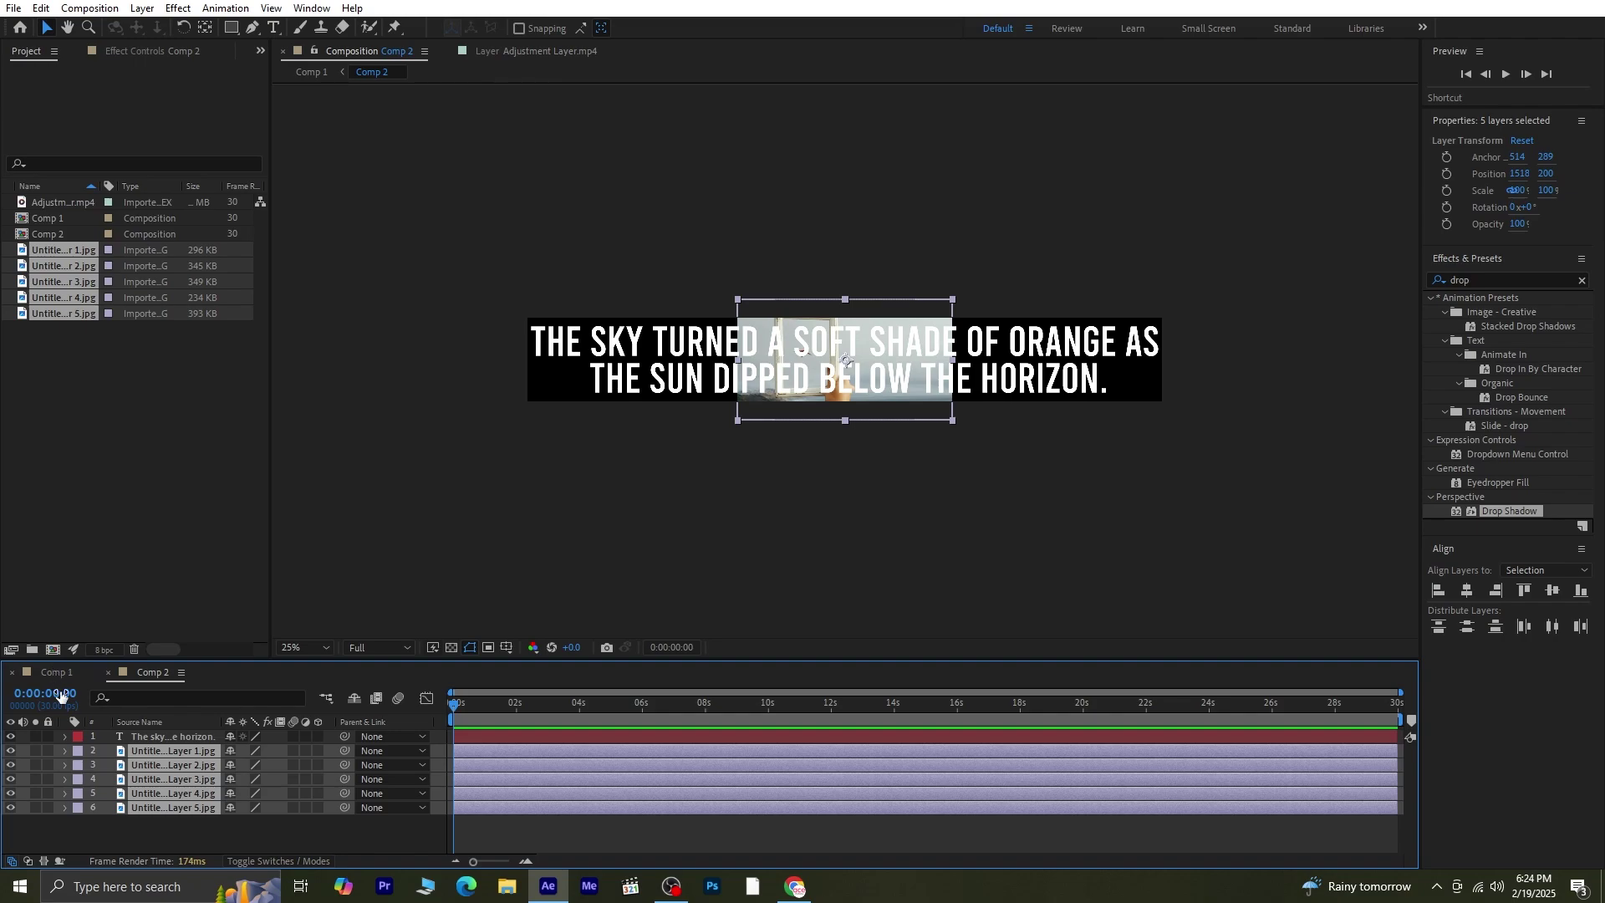
{"action": "left_click", "coordinate": [163, 735]}
{"action": "left_click", "coordinate": [11, 736]}
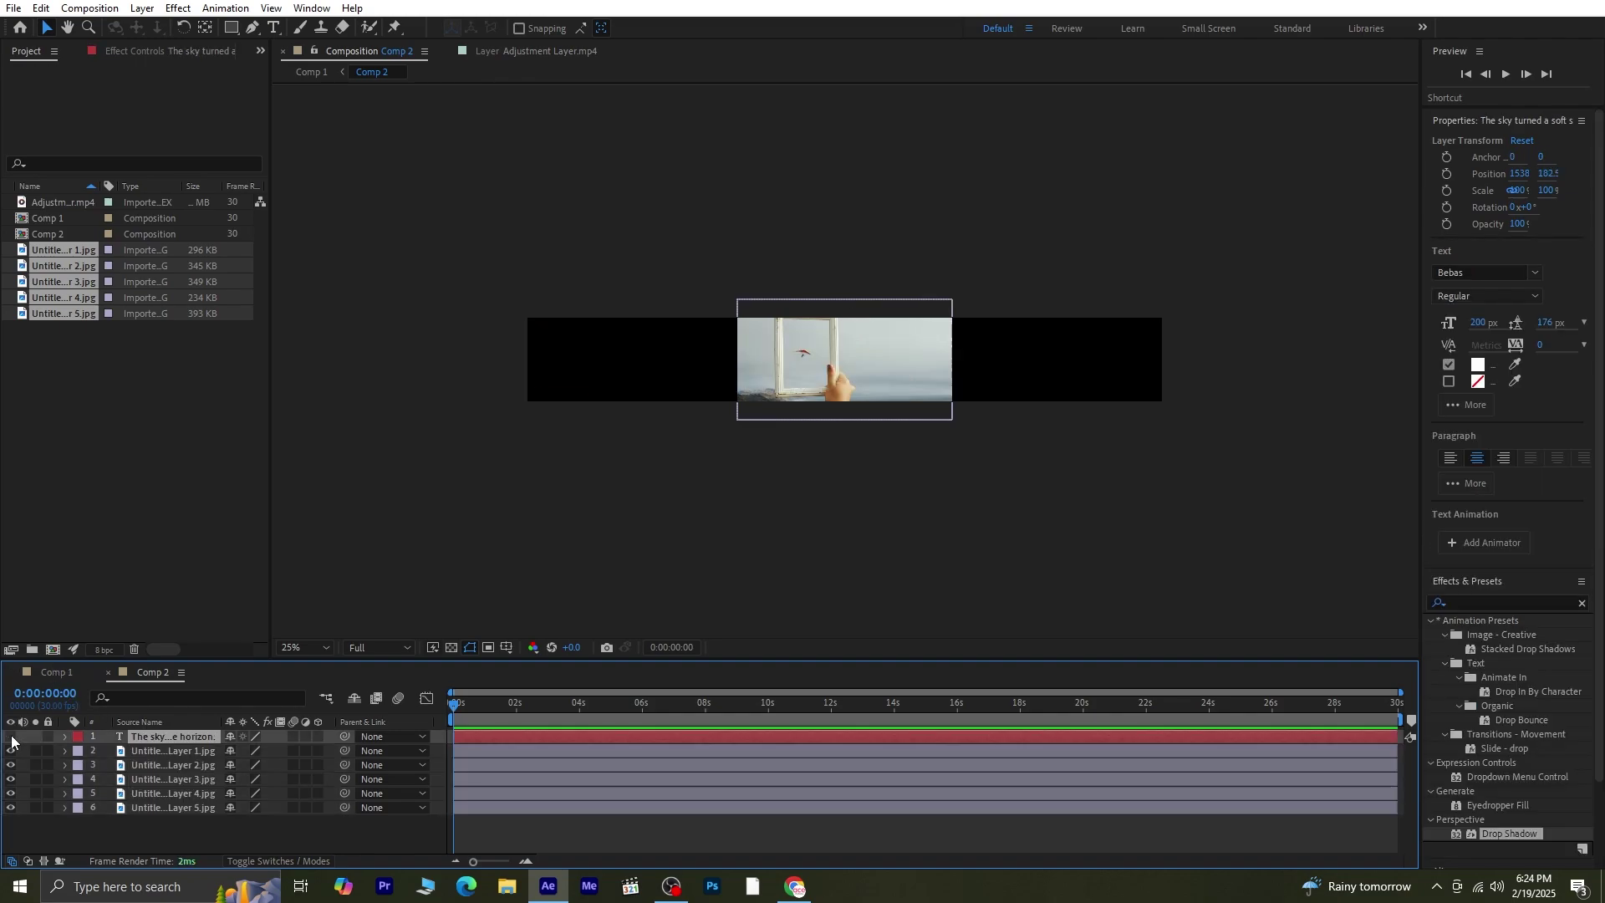
Scale all five image layers in Comp 2 to 62%.
{"action": "left_click", "coordinate": [151, 753]}
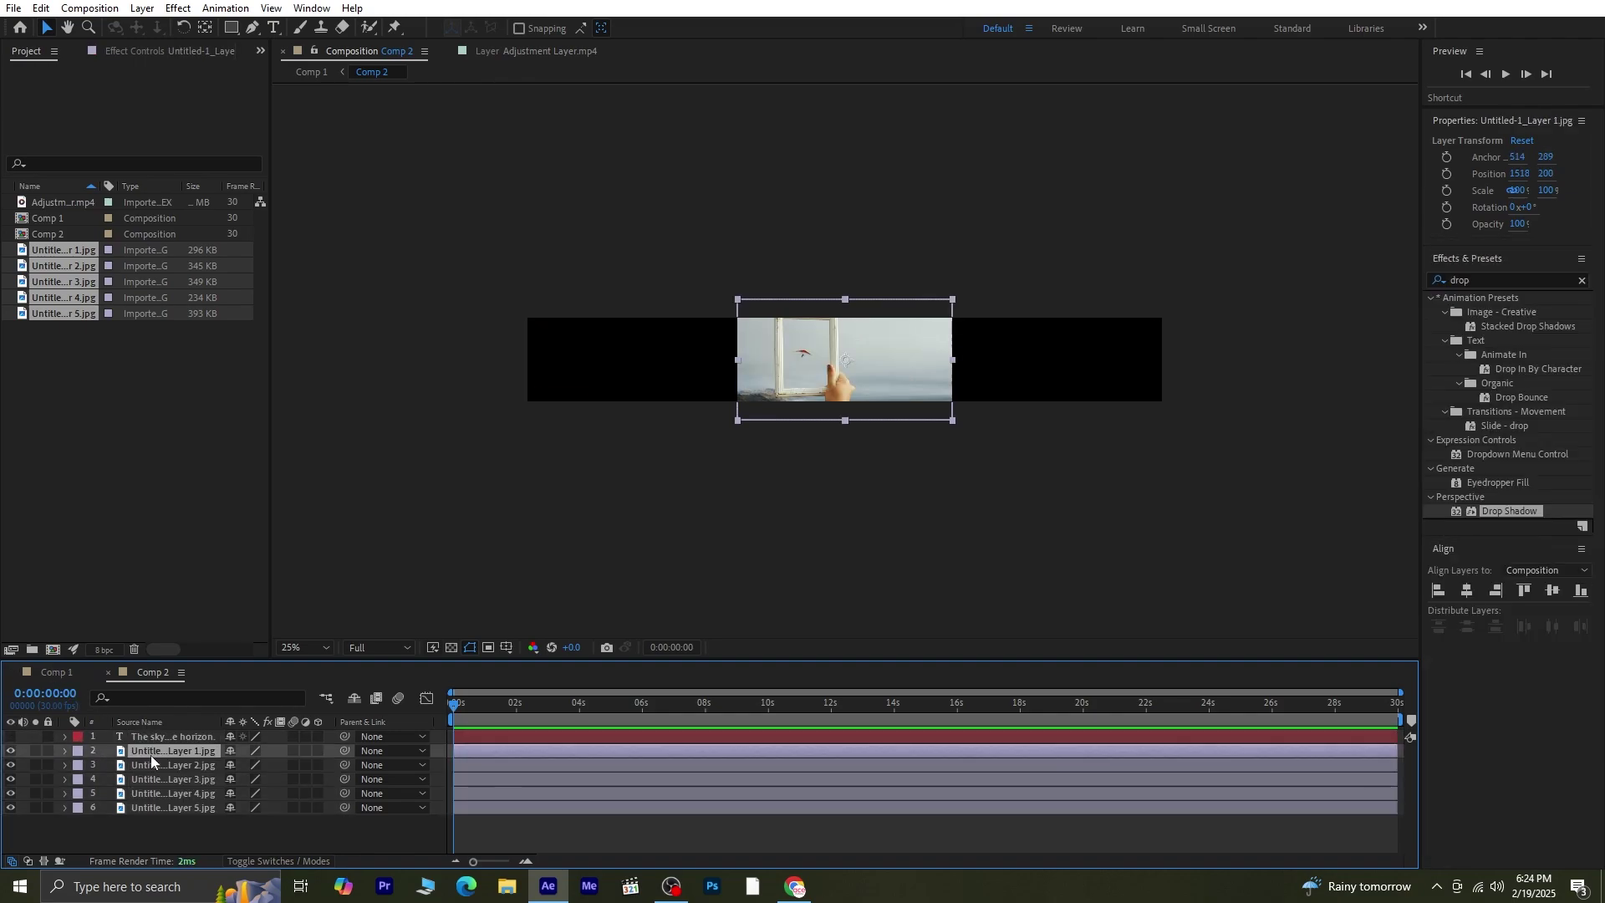
{"action": "left_click", "coordinate": [174, 807], "text": "shift"}
{"action": "key", "text": "s"}
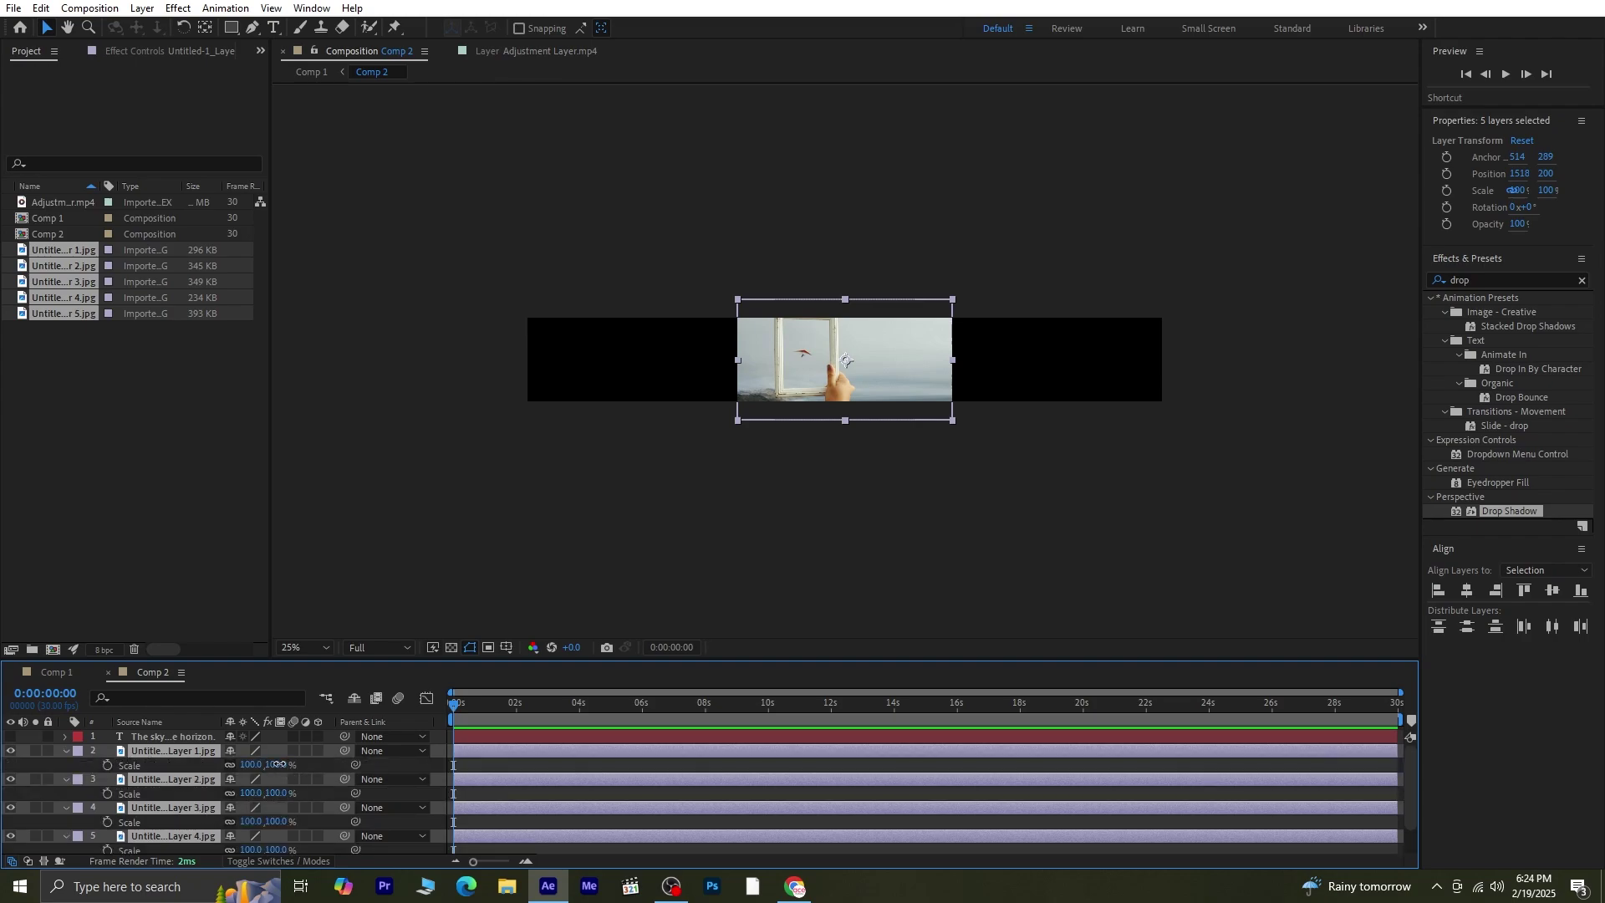
{"action": "left_click_drag", "start_coordinate": [278, 764], "coordinate": [256, 771]}
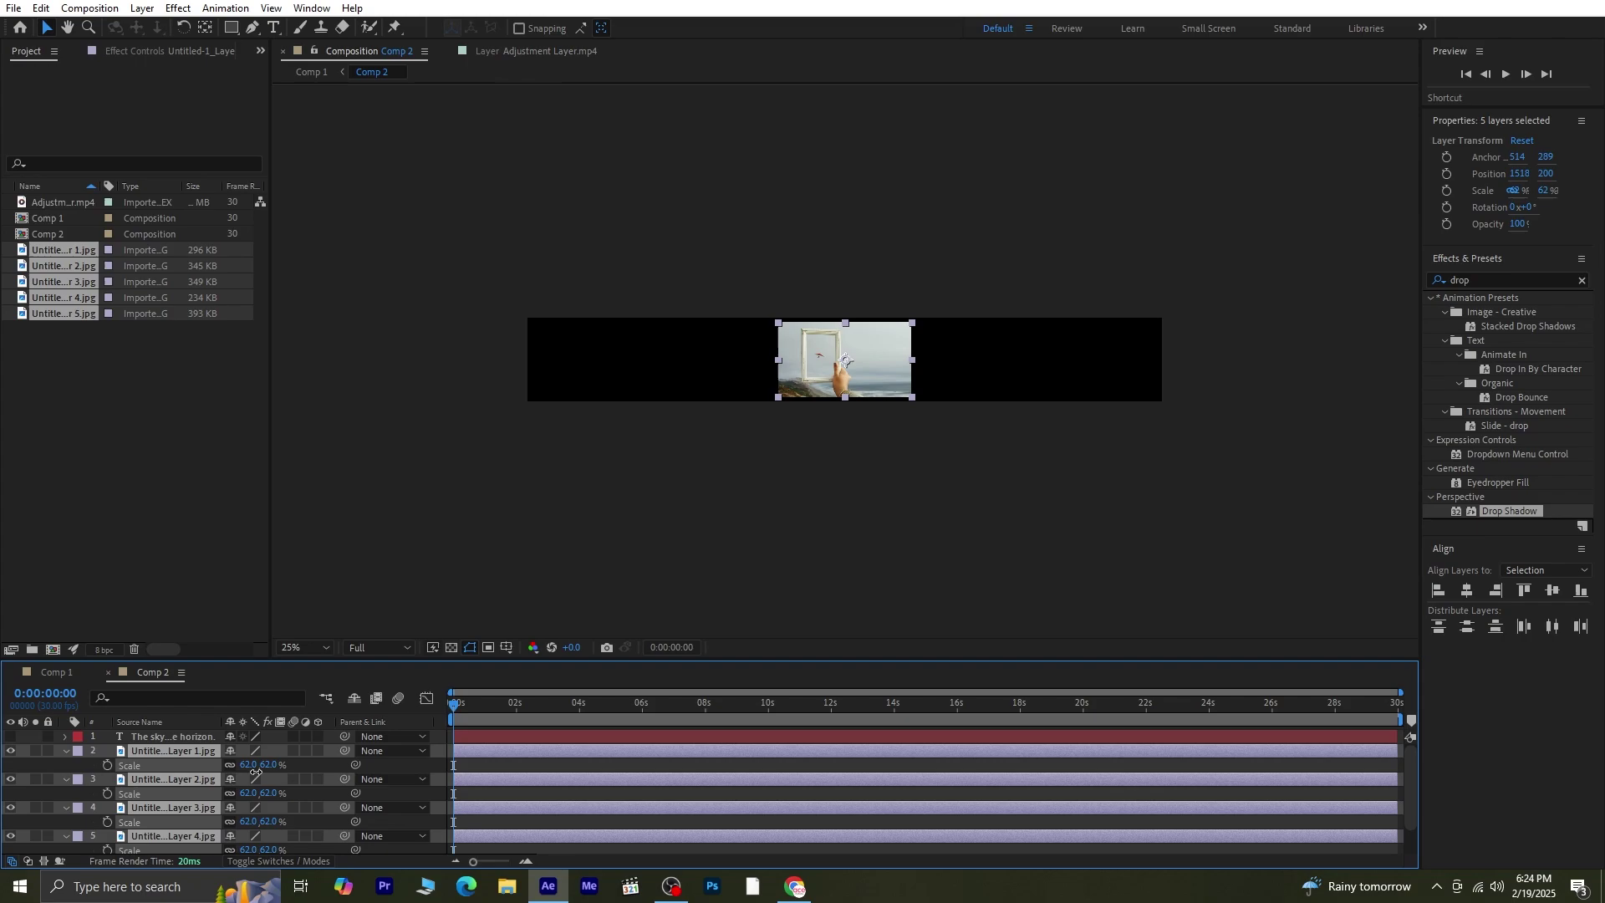
{"action": "left_click", "coordinate": [64, 750]}
Place the Layer 1 image at the left end of Comp 2 and Layer 2 at the right end, and distribute all five images evenly horizontally.
{"action": "left_click", "coordinate": [273, 819]}
{"action": "left_click_drag", "start_coordinate": [846, 363], "coordinate": [608, 364]}
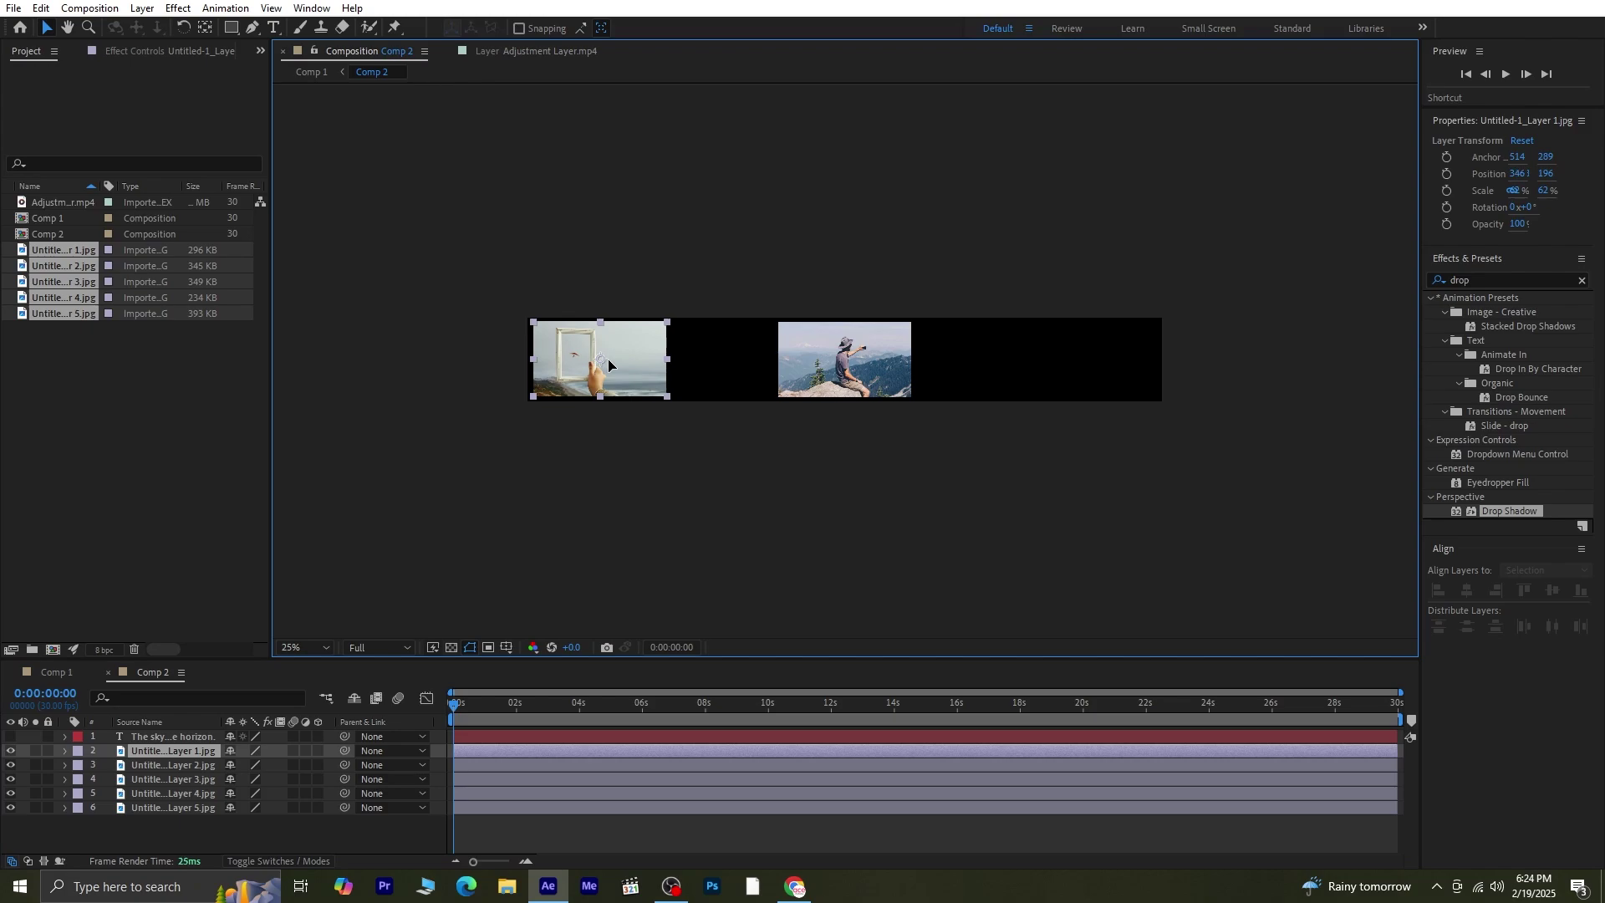
{"action": "left_click_drag", "start_coordinate": [823, 360], "coordinate": [1064, 363]}
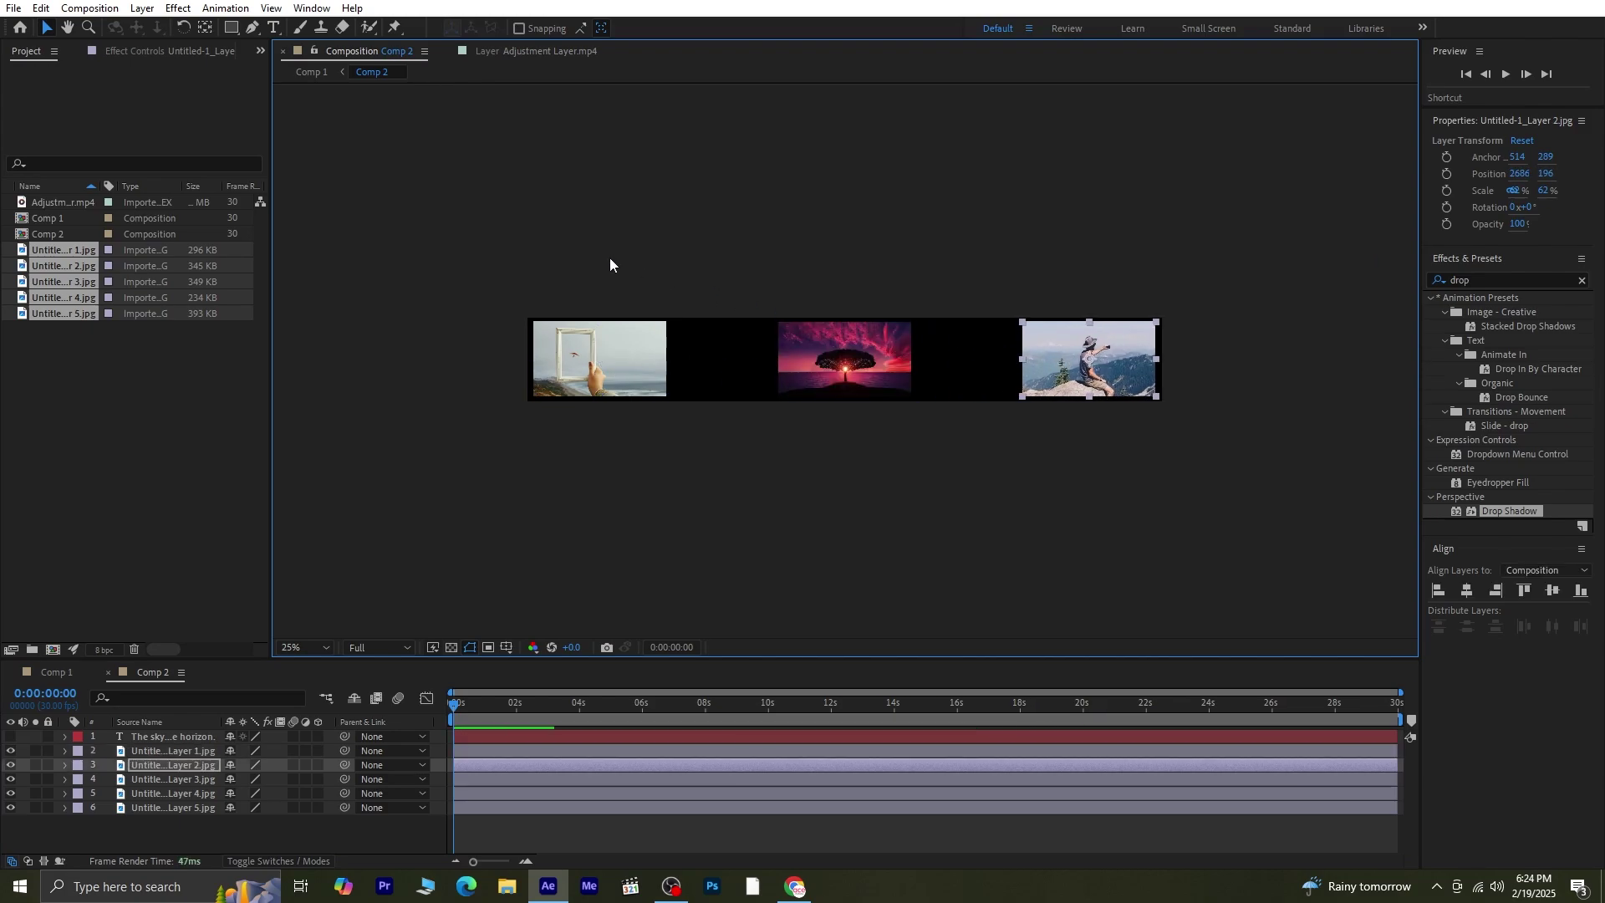
{"action": "left_click_drag", "start_coordinate": [456, 268], "coordinate": [1338, 493]}
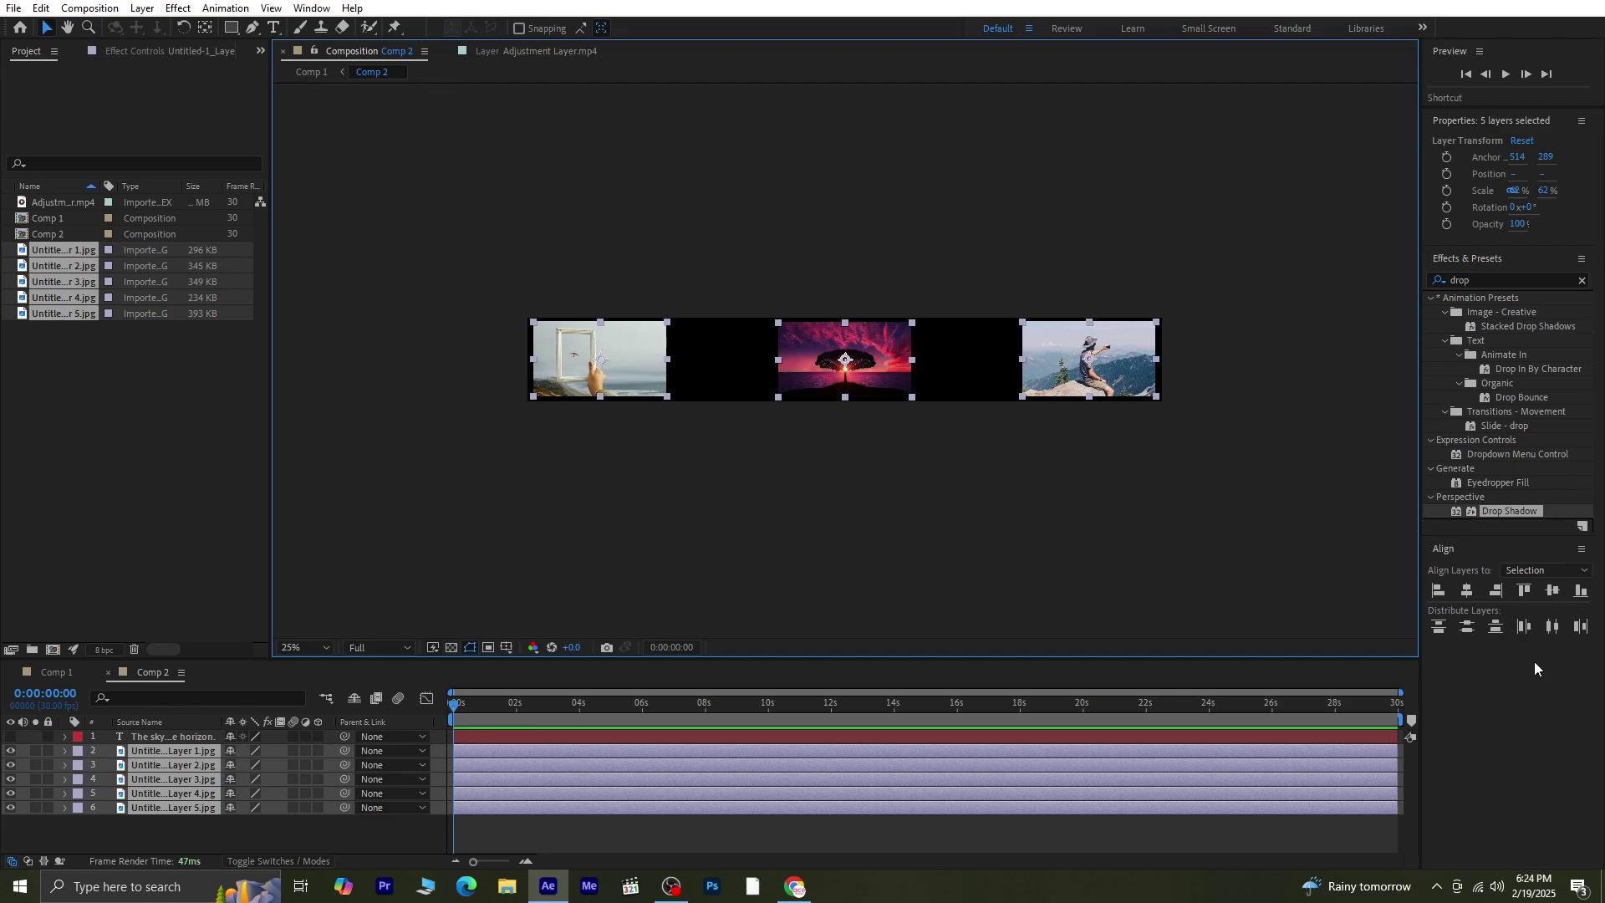
{"action": "left_click", "coordinate": [1558, 627]}
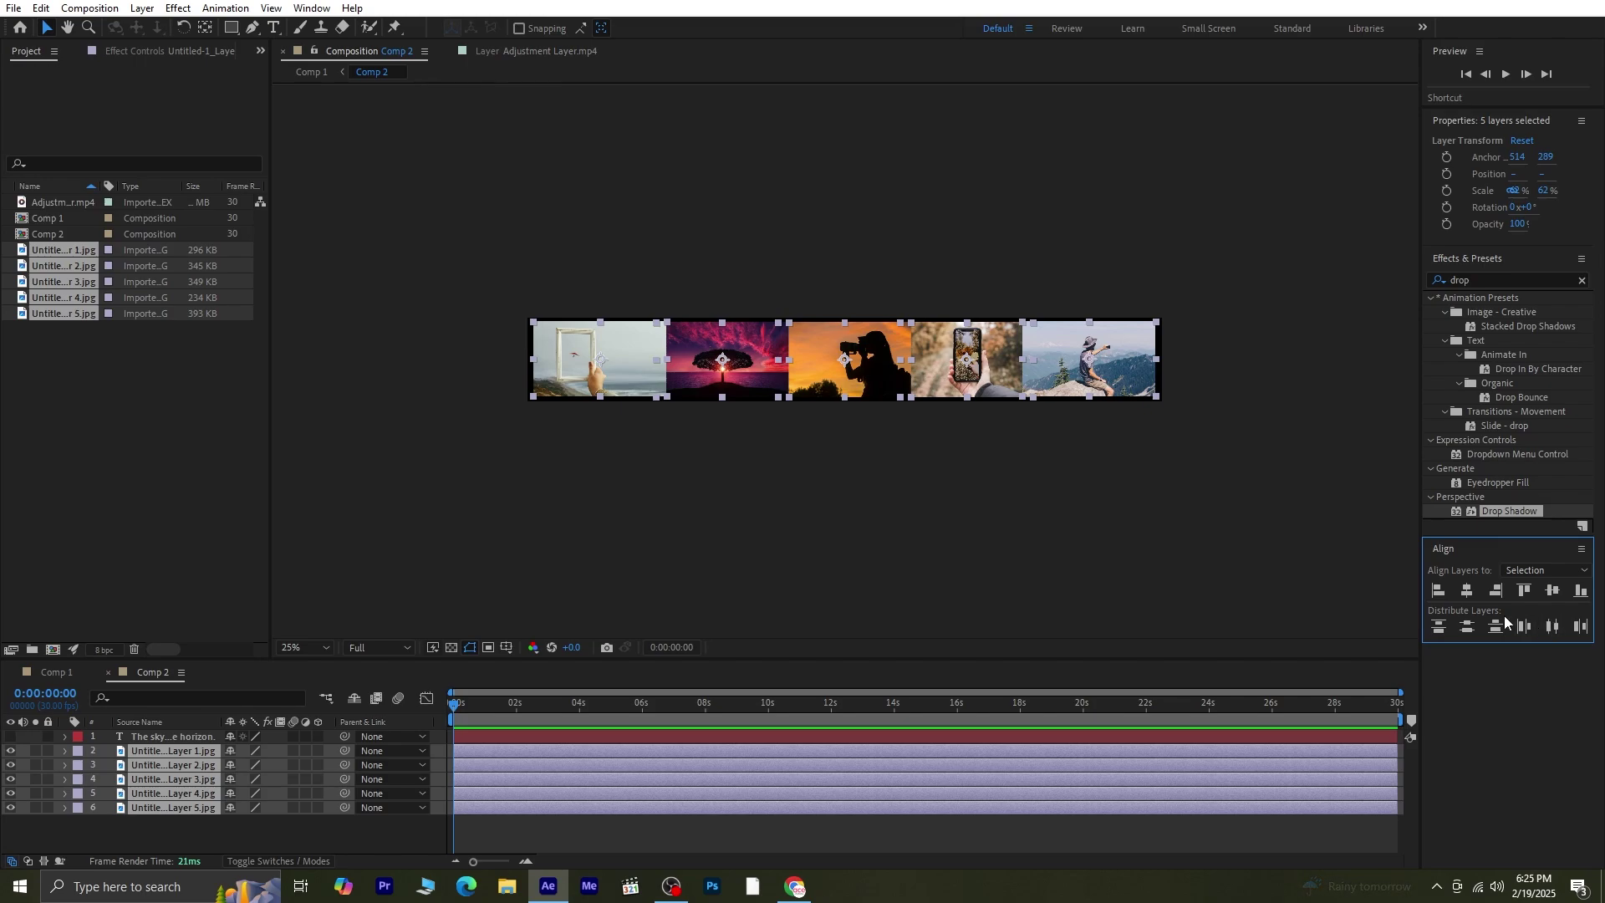
Scale all five image layers in Comp 2 down to 57%.
{"action": "key", "text": "s"}
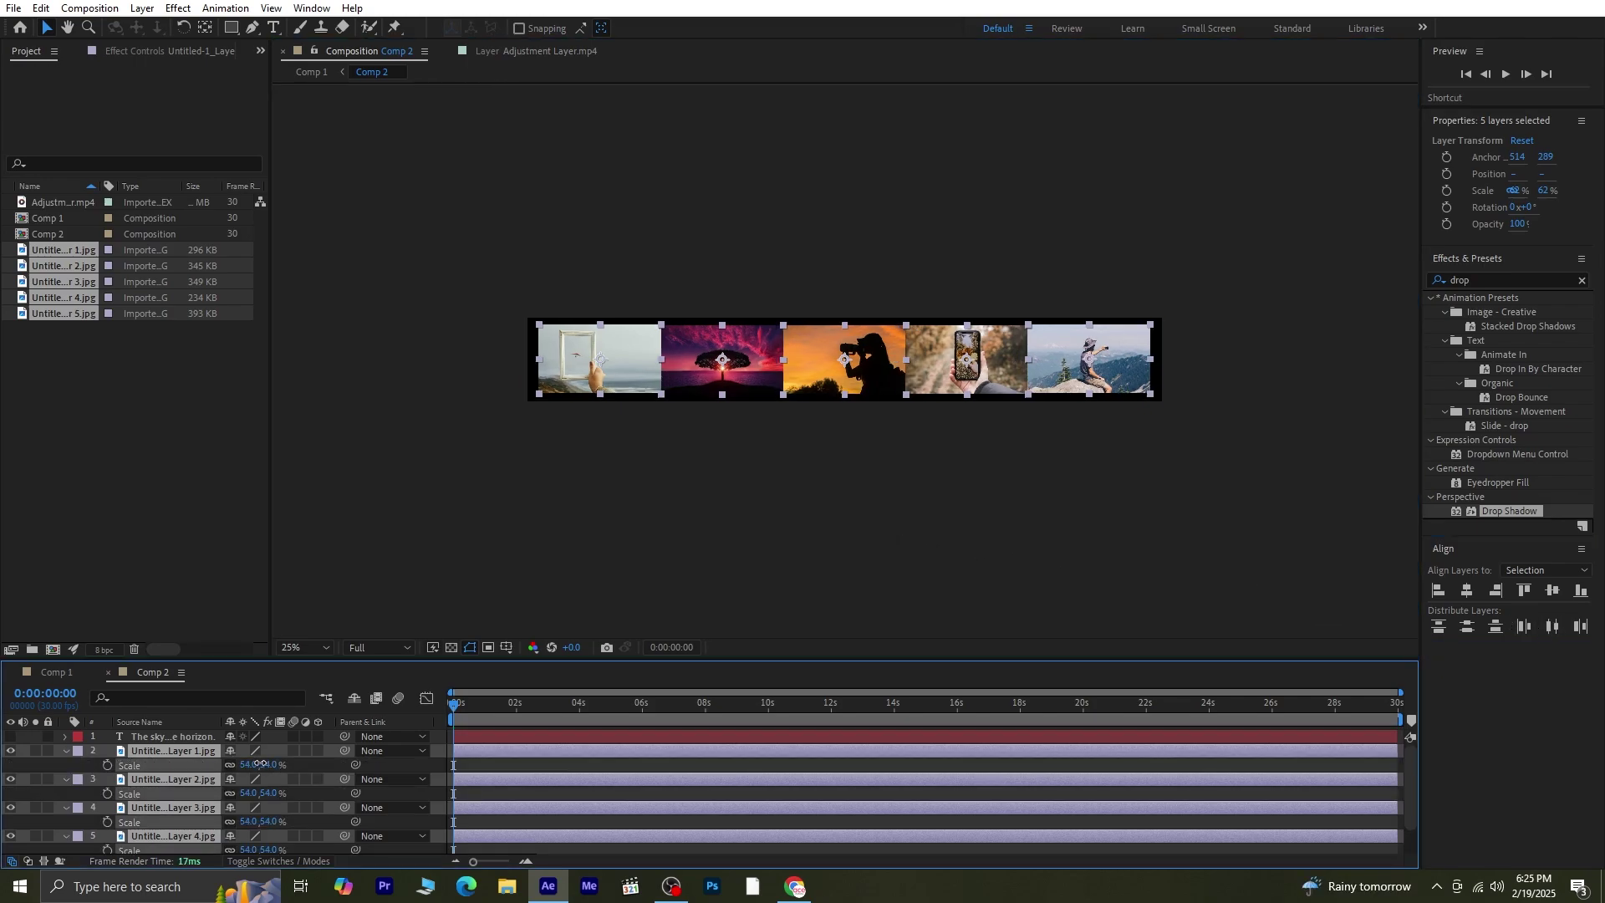
{"action": "left_click_drag", "start_coordinate": [276, 765], "coordinate": [270, 765]}
{"action": "left_click", "coordinate": [441, 507]}
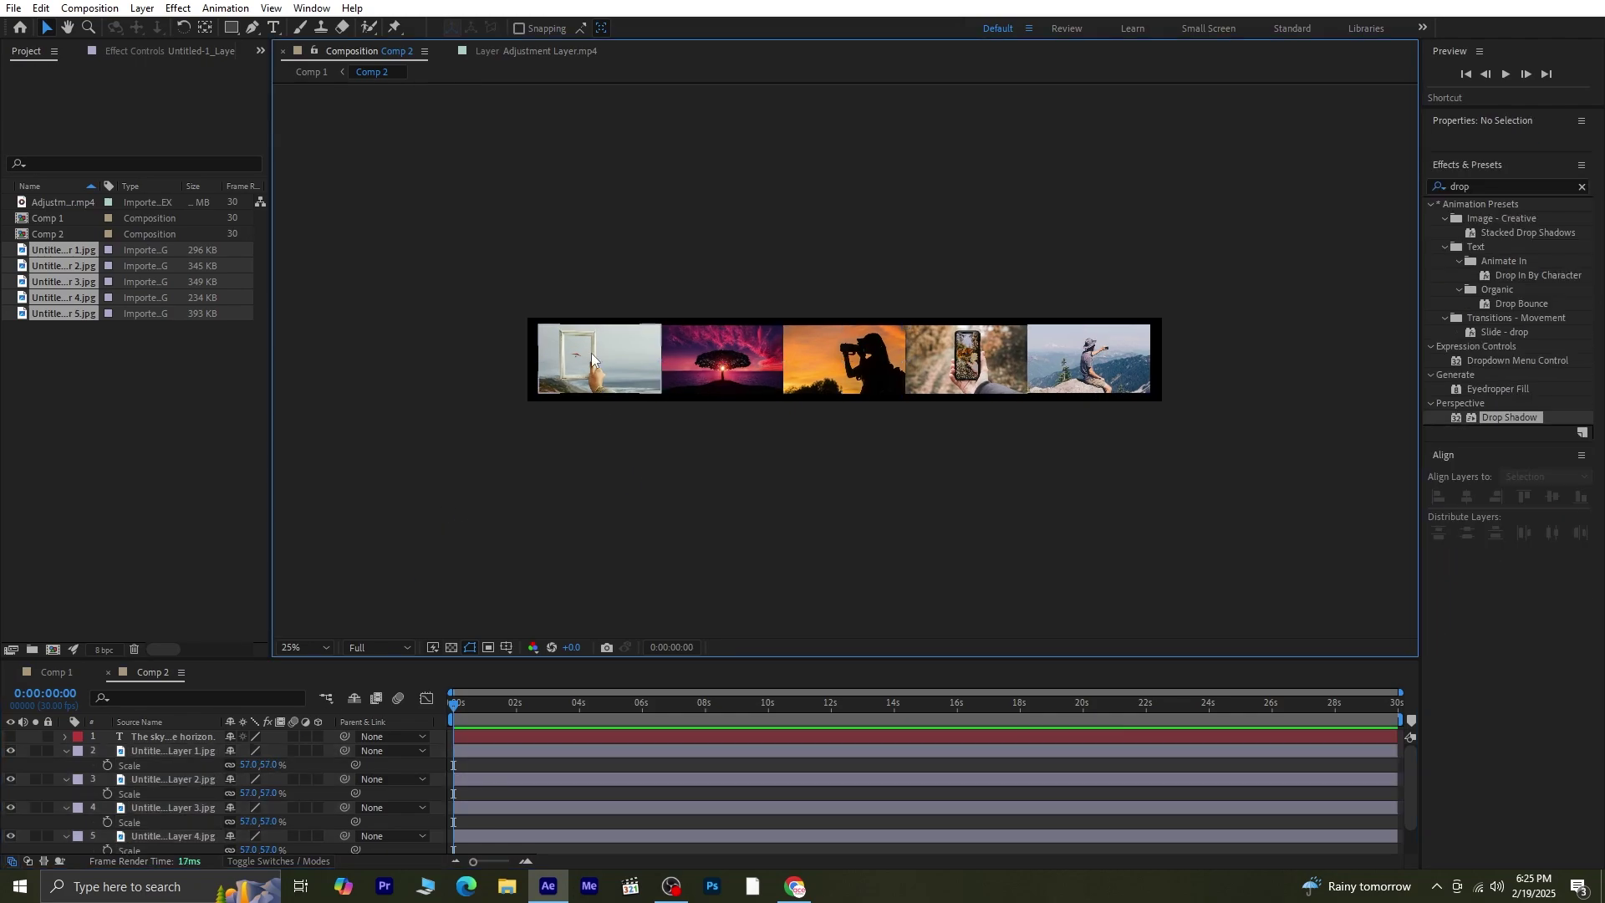
Nudge the Layer 1 image outward to X position 314 and the Layer 2 image outward to X position 2710.
{"action": "left_click", "coordinate": [590, 347]}
{"action": "key", "text": "shift+Left"}
{"action": "key", "text": "shift+Left"}
{"action": "key", "text": "shift+Left"}
{"action": "key", "text": "shift+Left"}
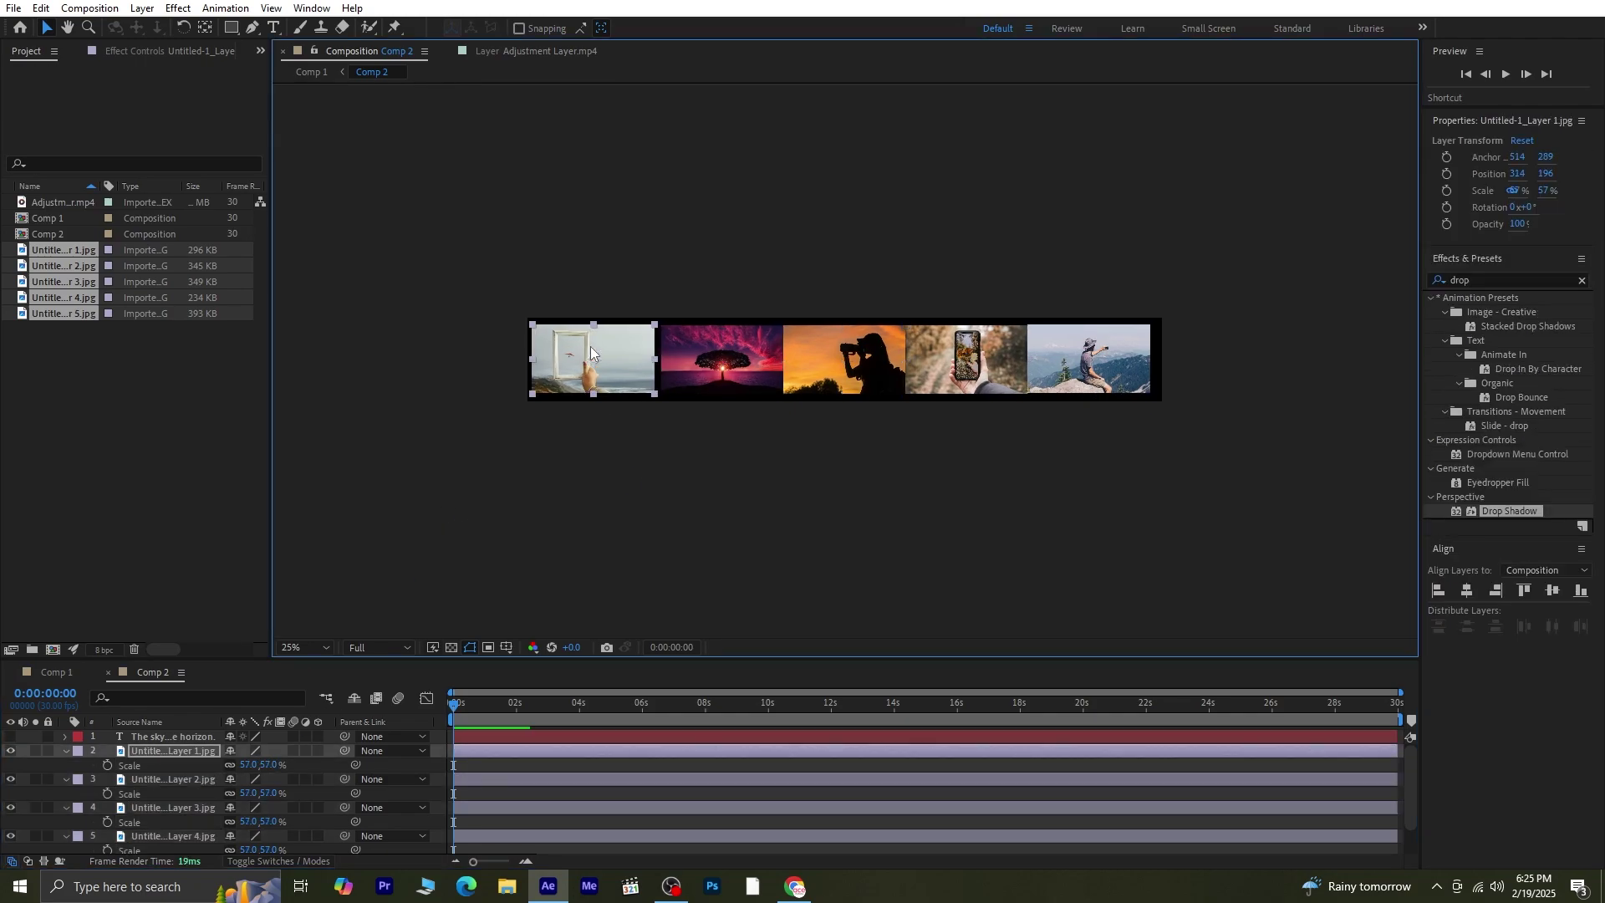
{"action": "left_click", "coordinate": [1137, 333]}
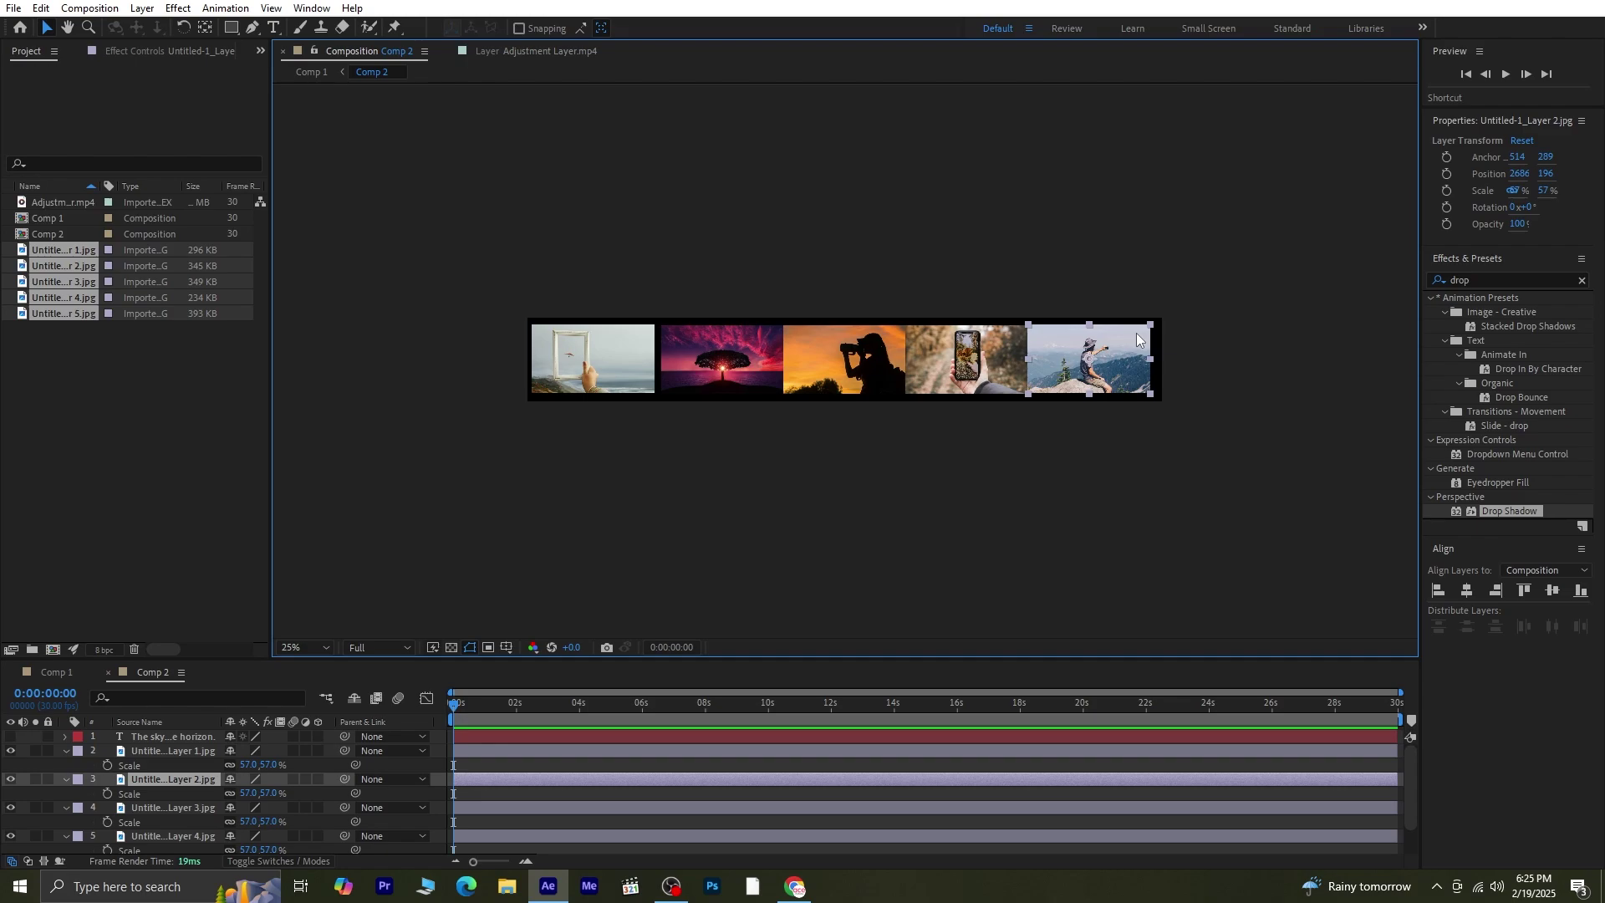
{"action": "key", "text": "shift+Right"}
{"action": "key", "text": "shift+Right"}
{"action": "key", "text": "shift+Right"}
{"action": "key", "text": "Right"}
{"action": "key", "text": "Right"}
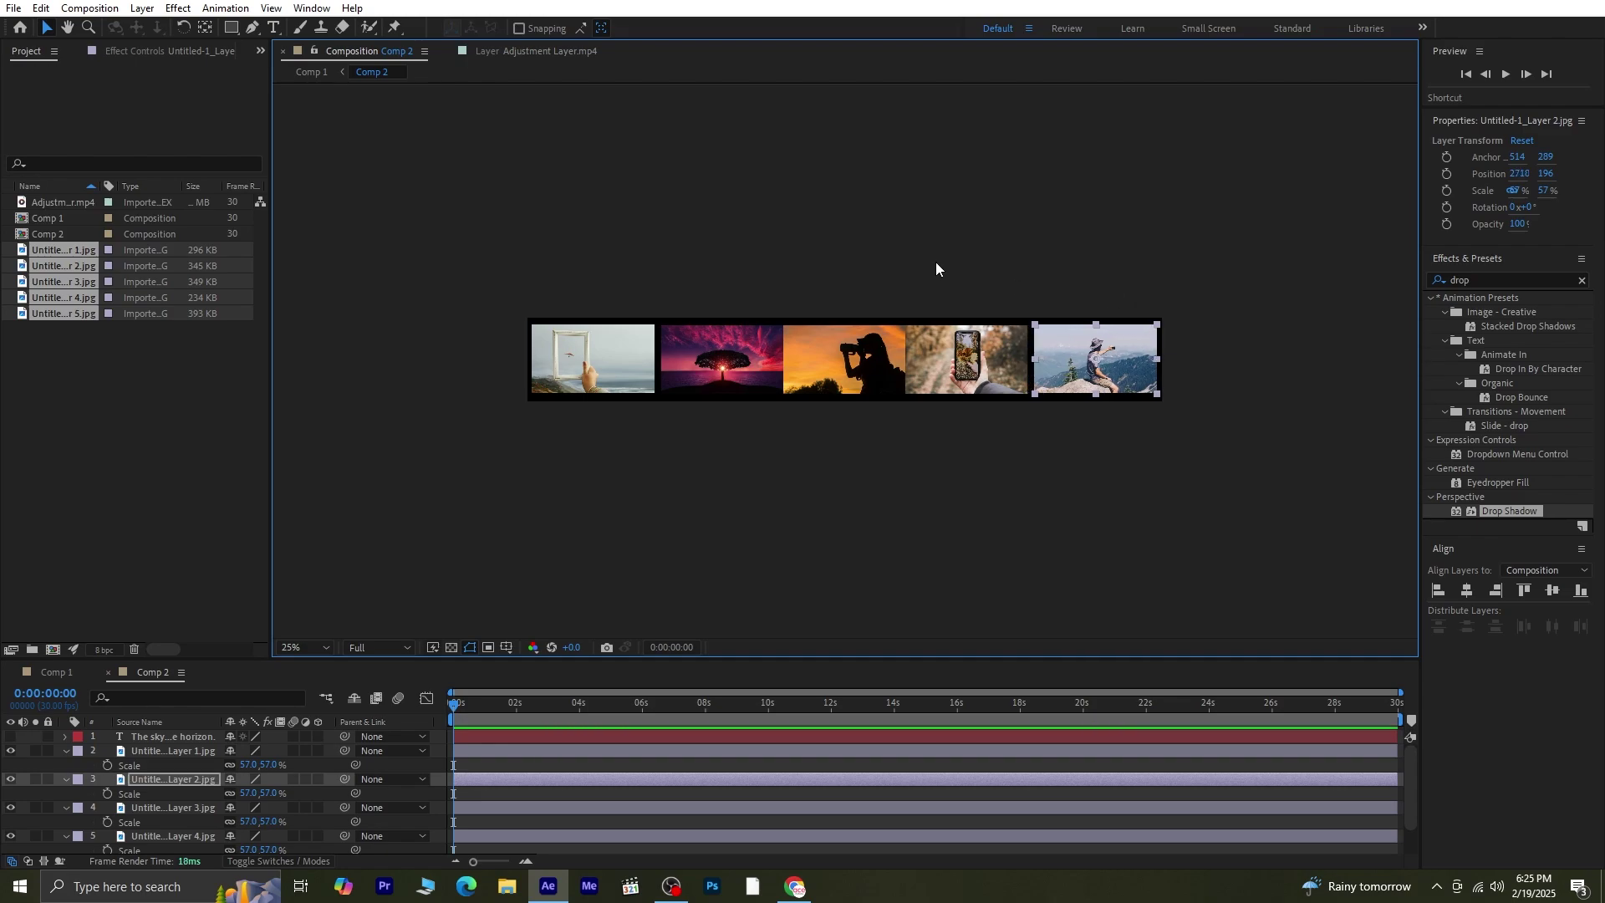
Redistribute the five images evenly across the strip horizontally and collapse their layer properties.
{"action": "left_click_drag", "start_coordinate": [601, 277], "coordinate": [1116, 428]}
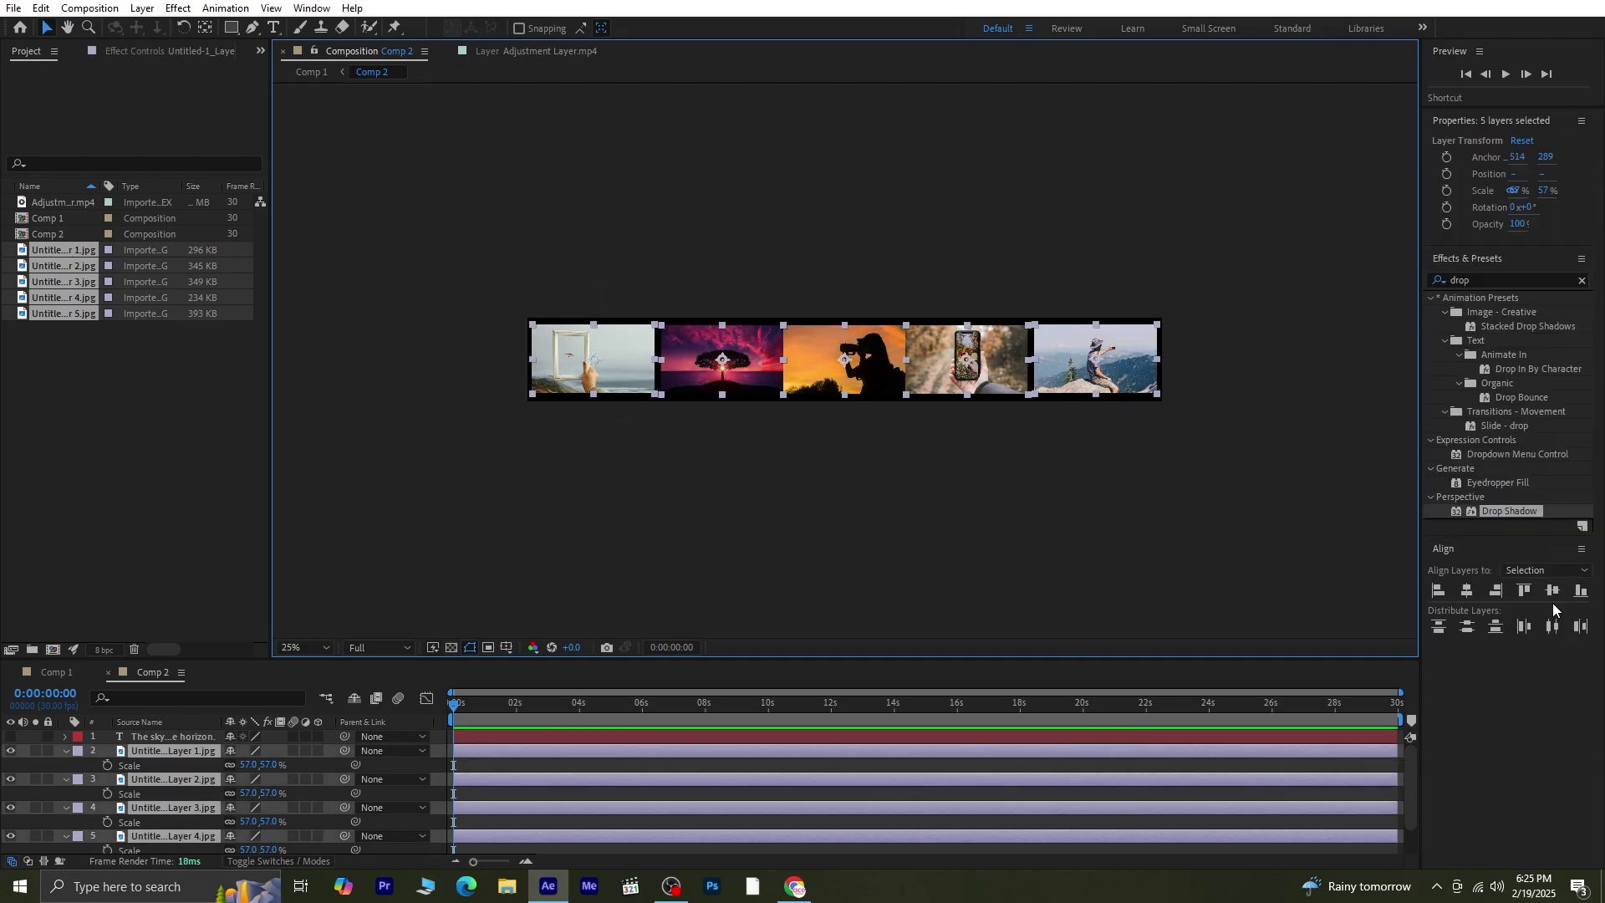
{"action": "left_click", "coordinate": [1553, 626]}
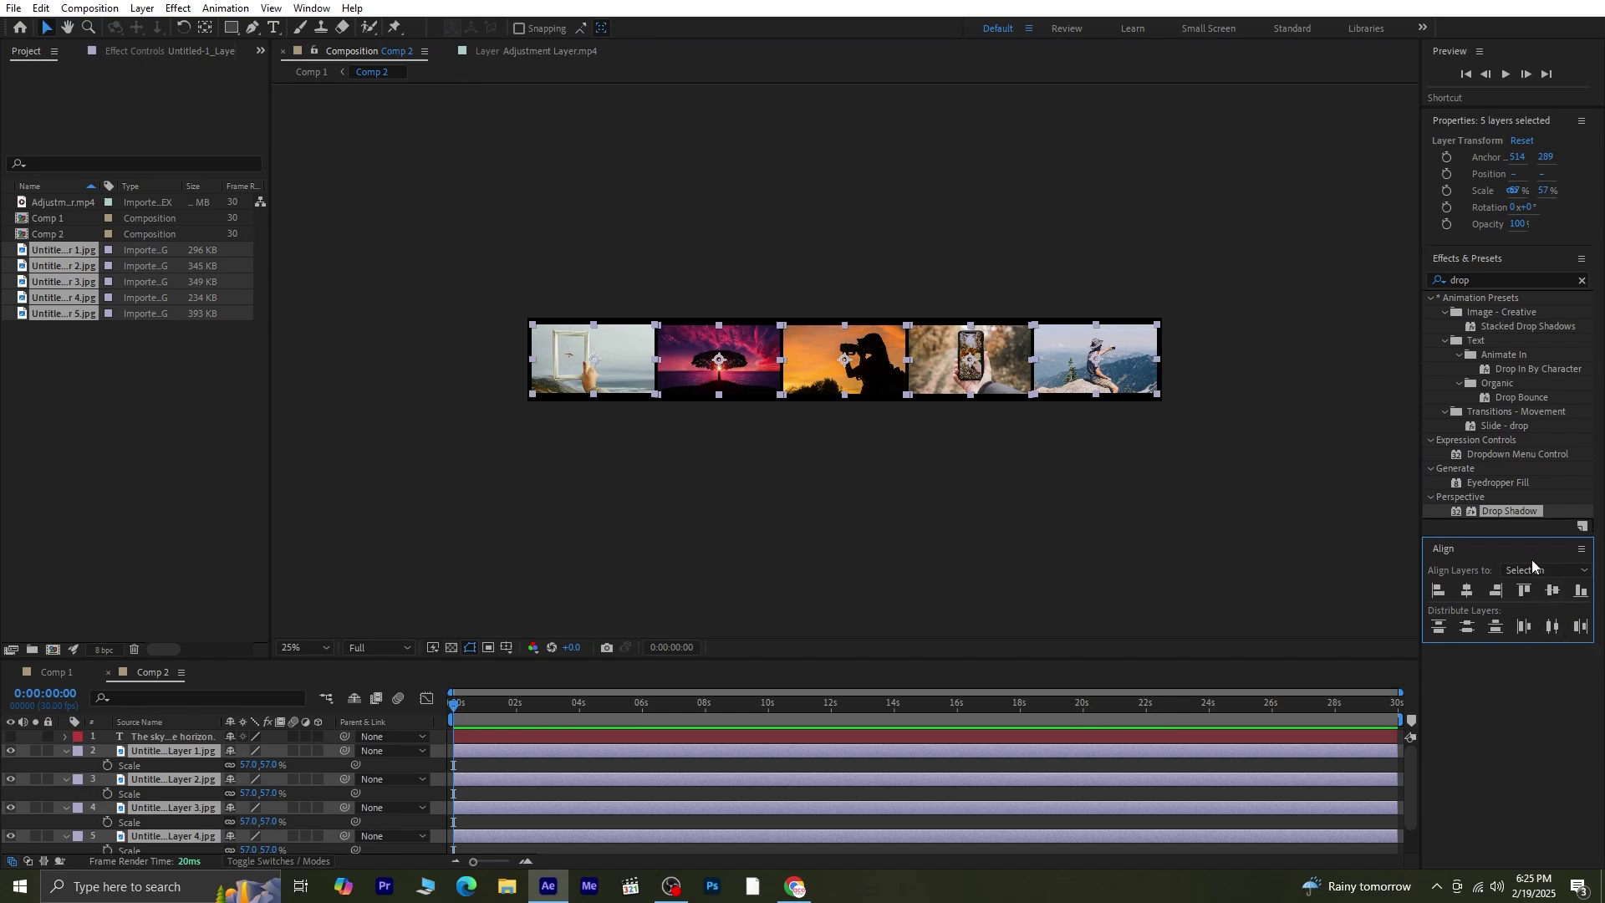
{"action": "left_click", "coordinate": [905, 516]}
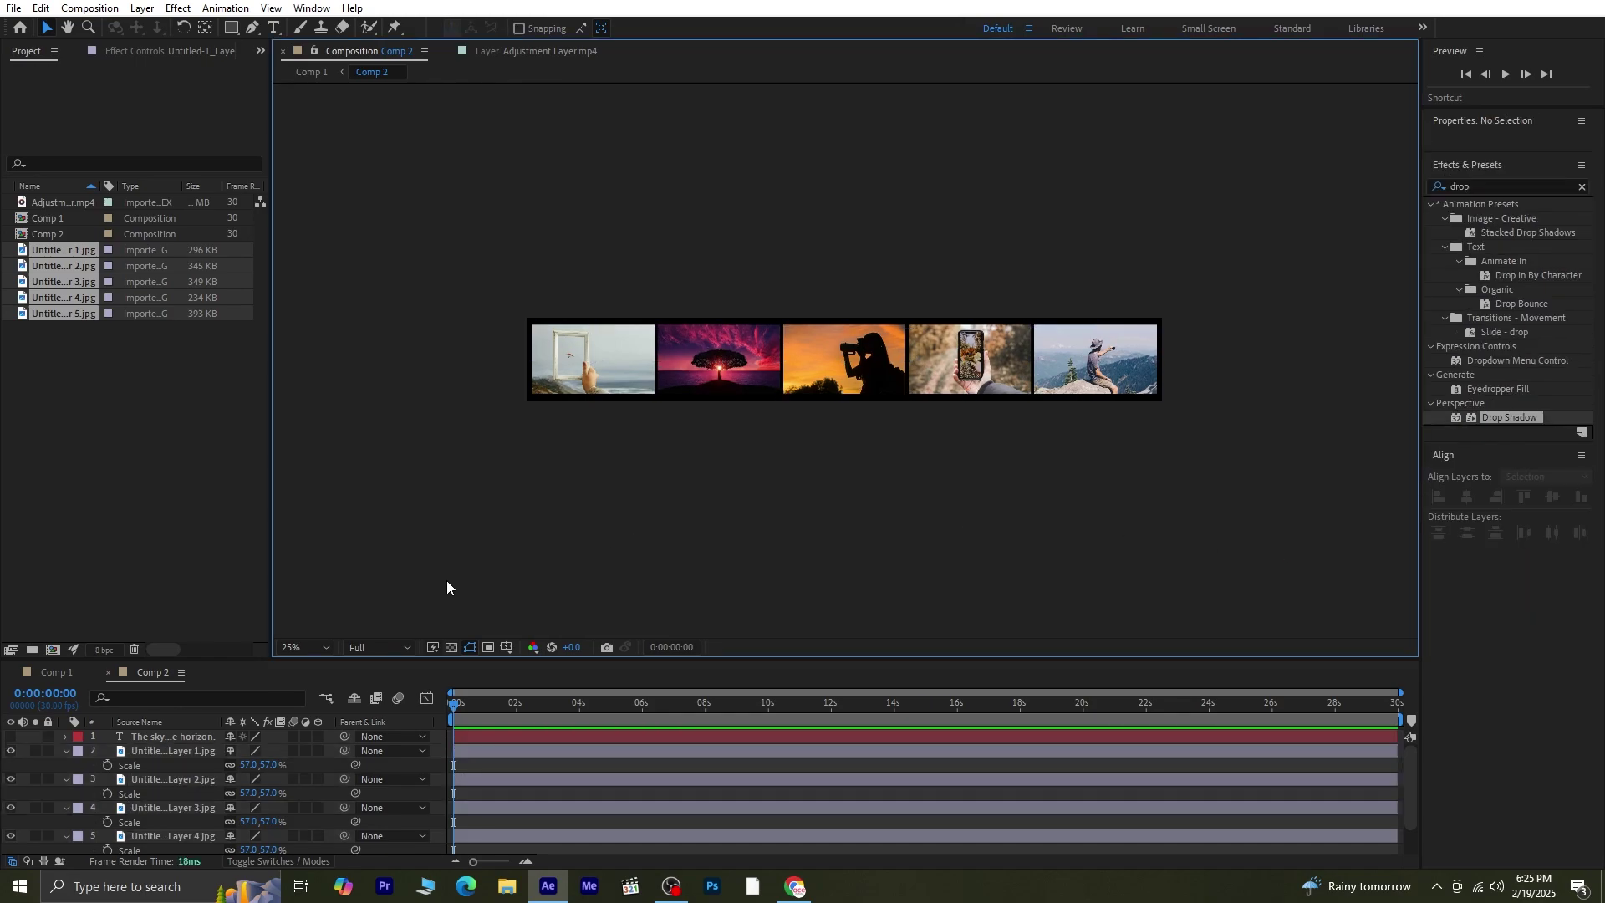
{"action": "left_click", "coordinate": [65, 751]}
{"action": "left_click", "coordinate": [66, 765]}
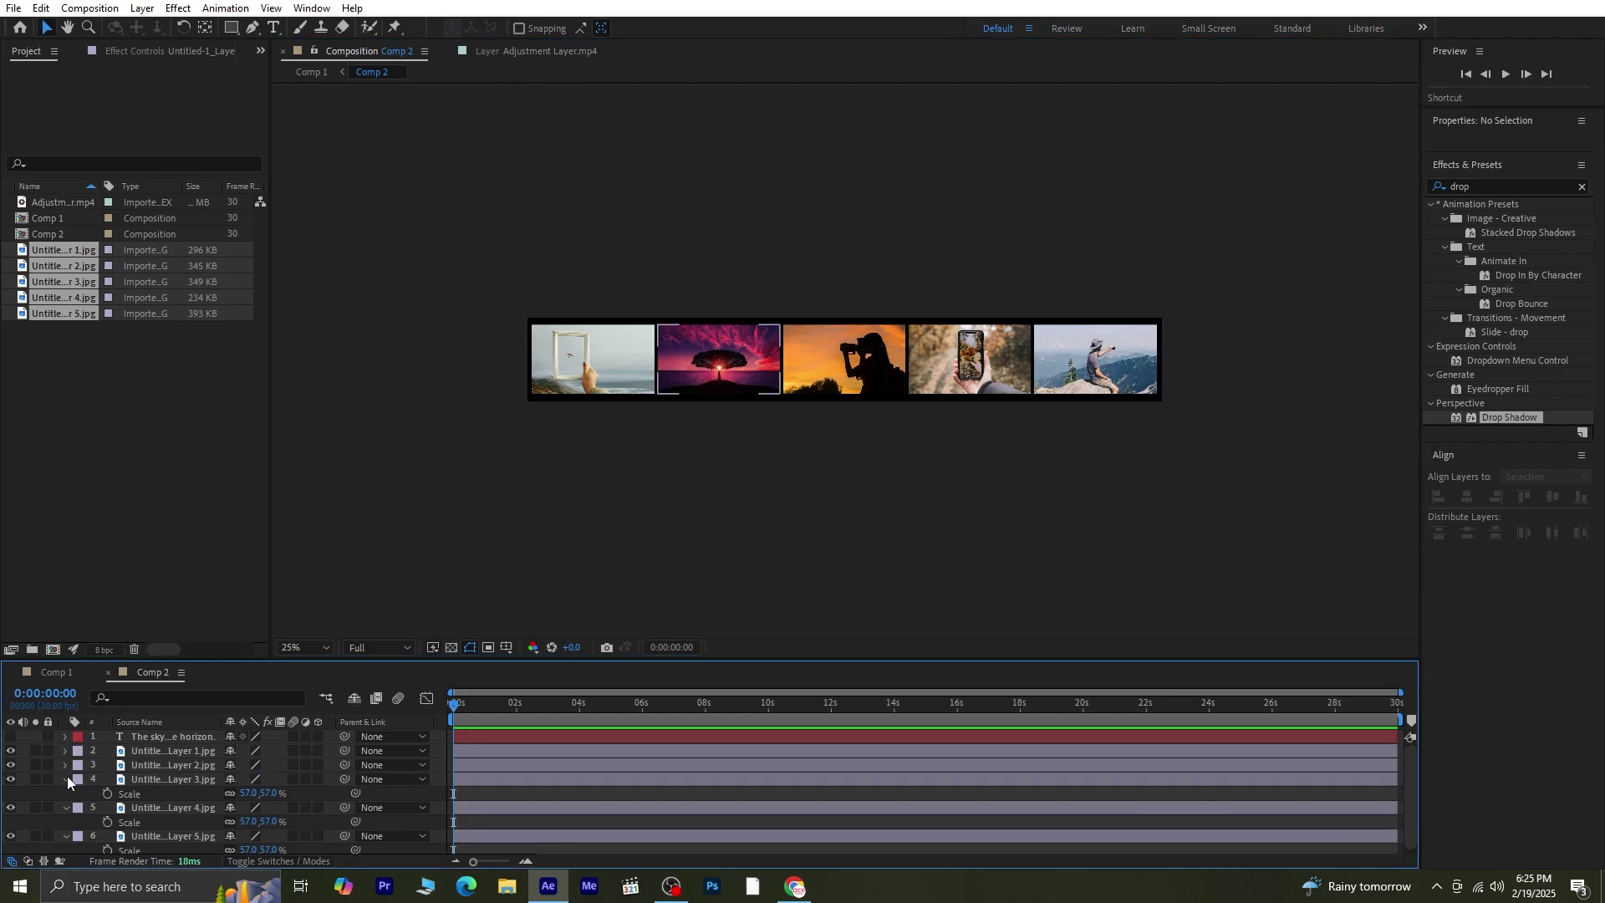
{"action": "left_click", "coordinate": [67, 779]}
{"action": "left_click", "coordinate": [65, 793]}
{"action": "left_click", "coordinate": [63, 808]}
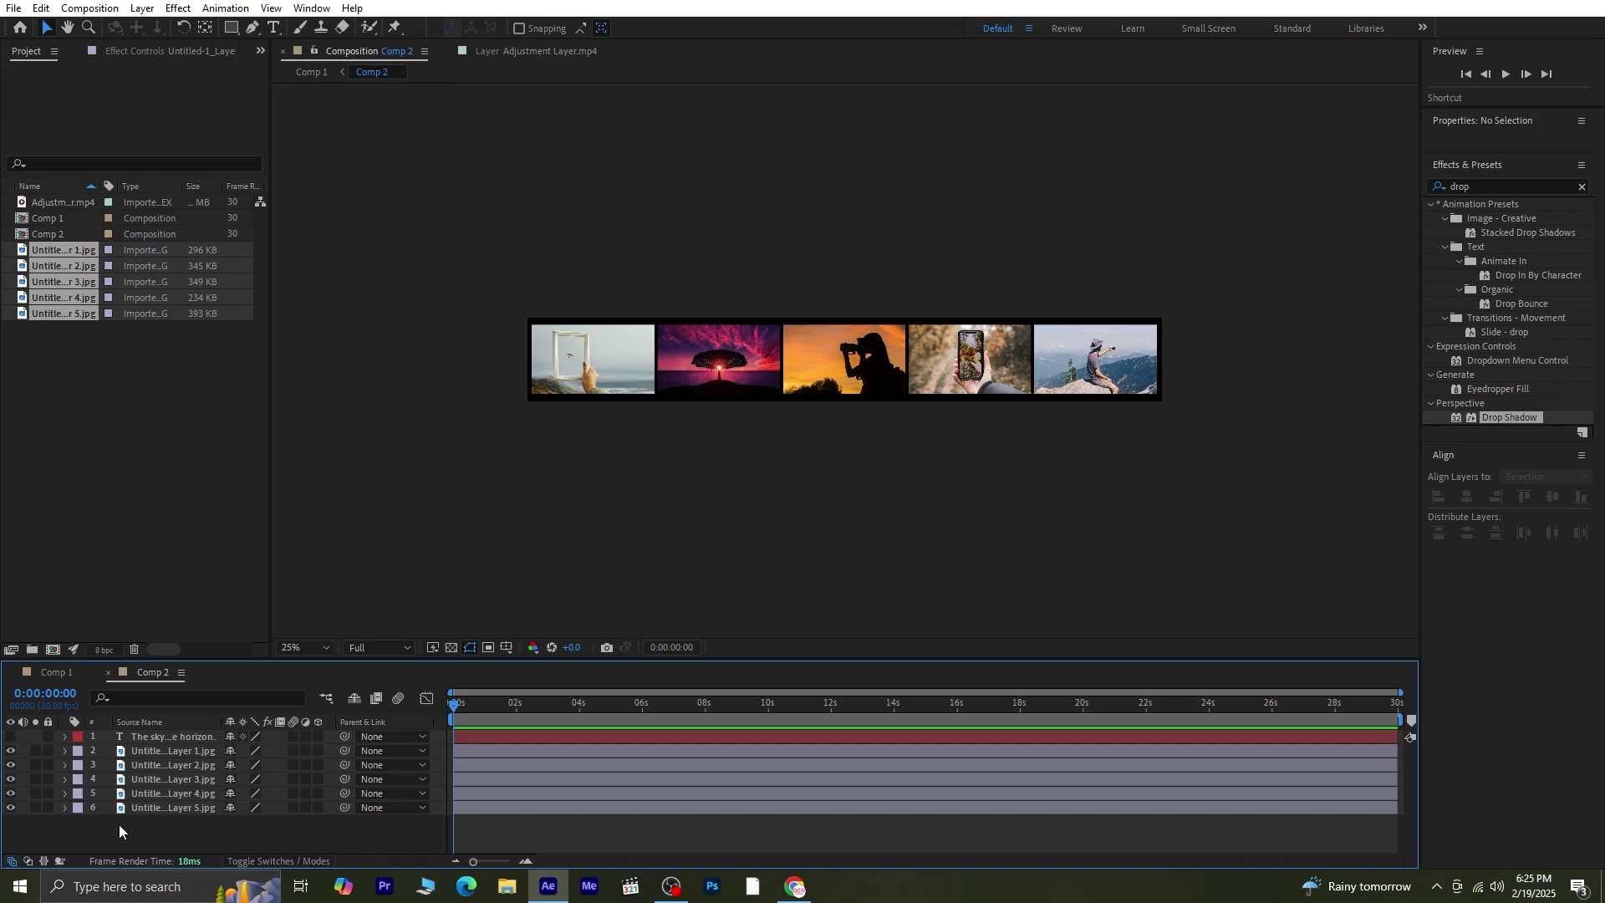
Return to Comp 1 and set the CC Cylinder radius of the uppermost Comp 2 layer to 182%.
{"action": "left_click", "coordinate": [53, 670]}
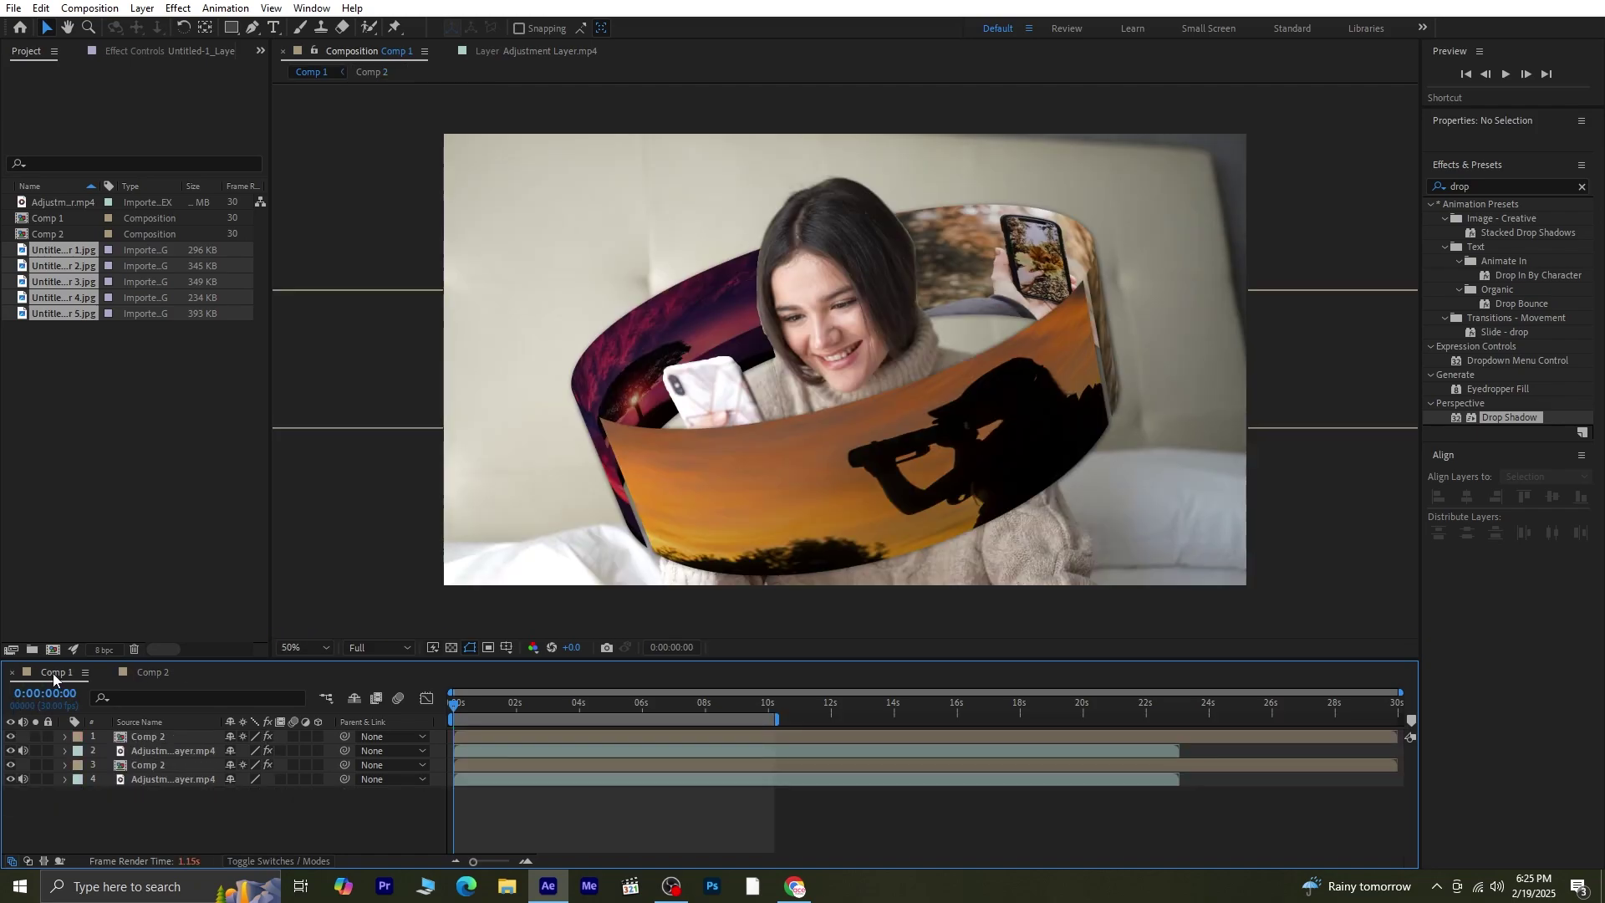
{"action": "left_click", "coordinate": [173, 764]}
{"action": "left_click", "coordinate": [173, 724]}
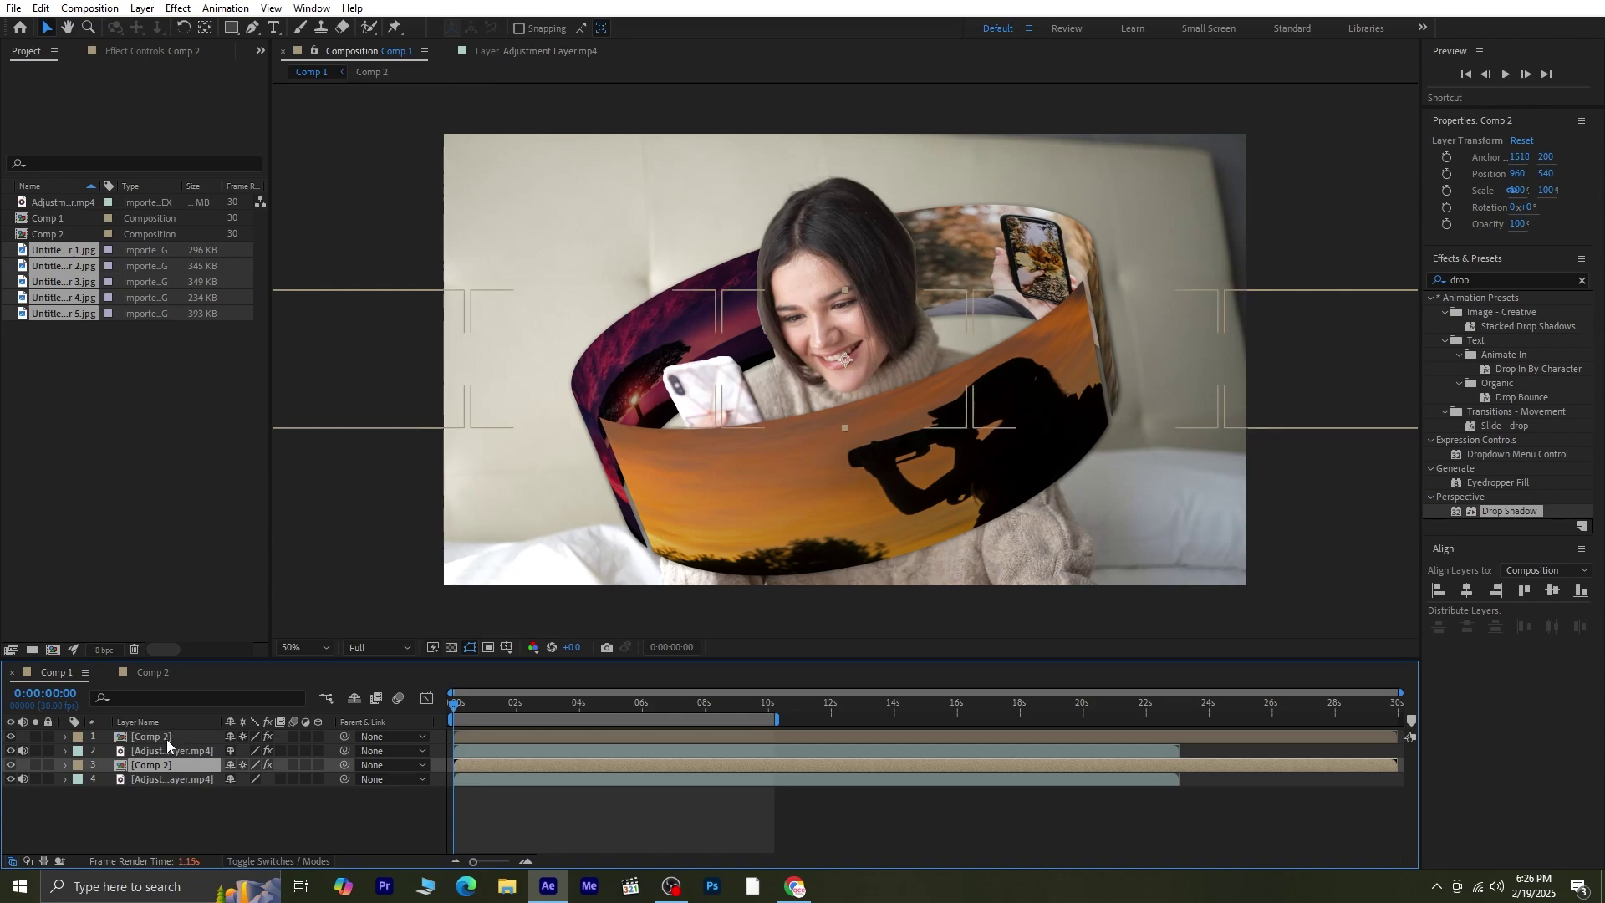
{"action": "left_click", "coordinate": [167, 738]}
{"action": "left_click", "coordinate": [168, 54]}
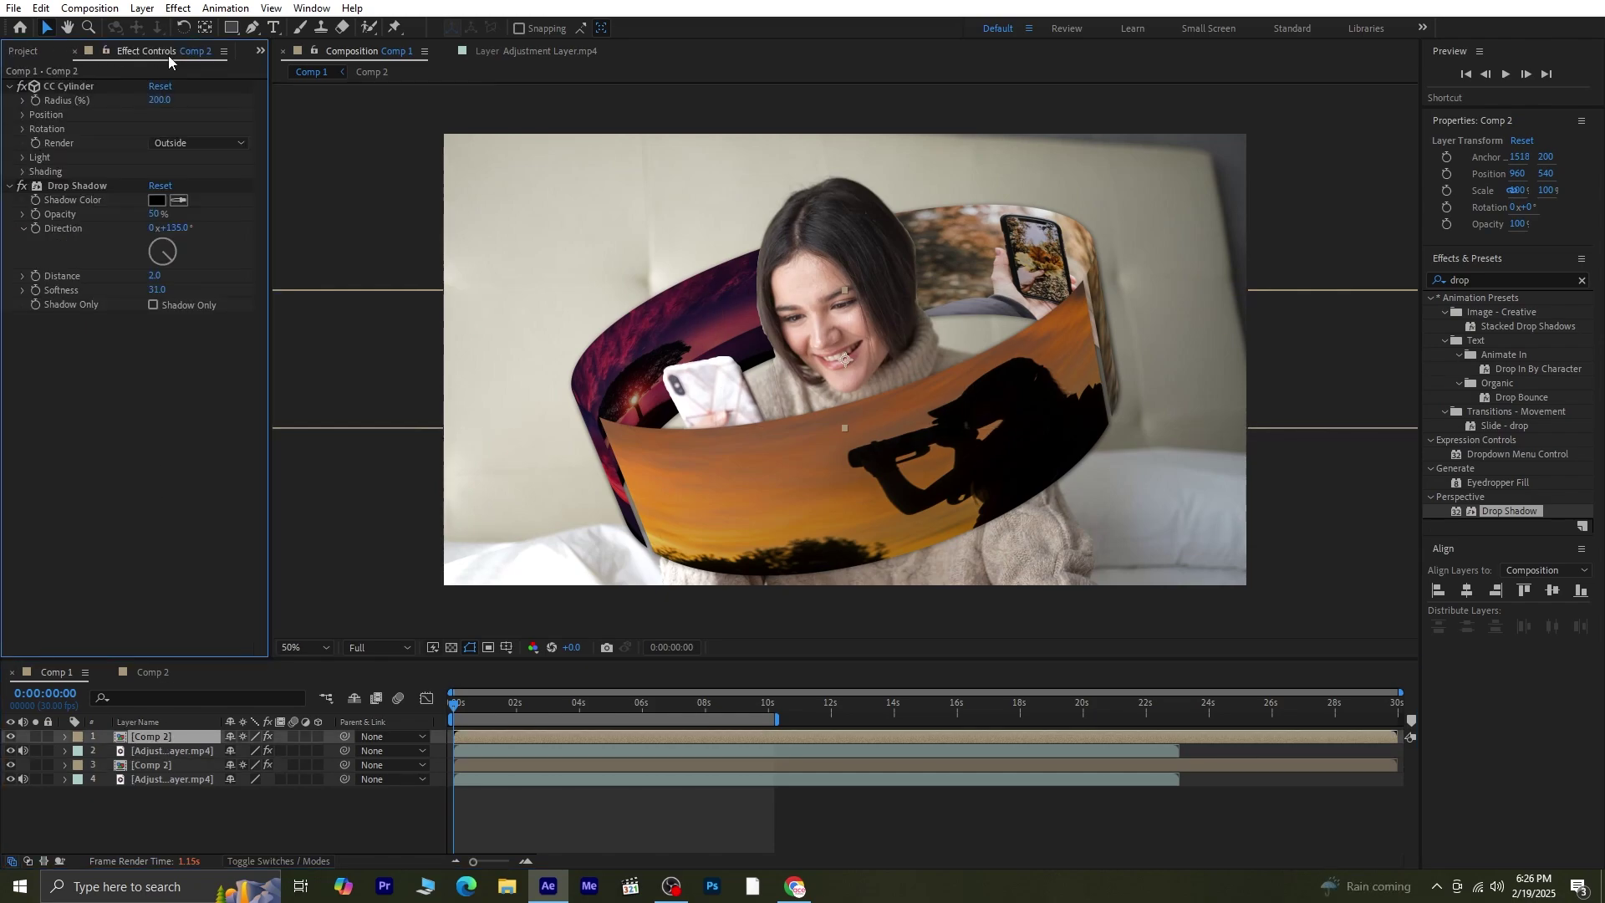
{"action": "left_click_drag", "start_coordinate": [160, 100], "coordinate": [148, 101]}
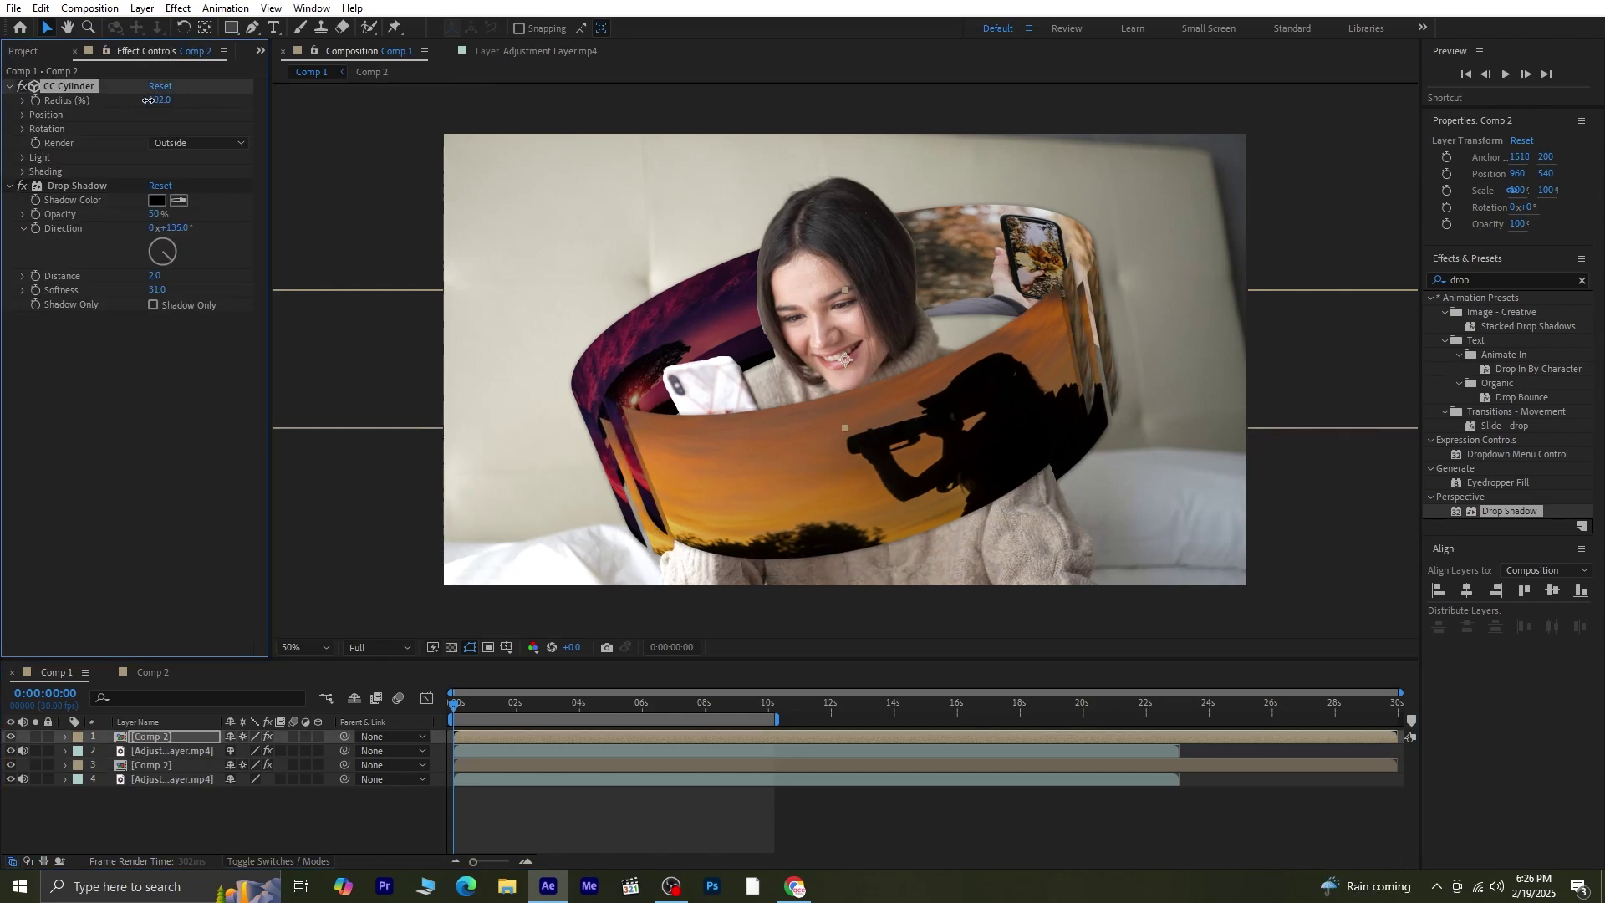
Delete the lower Comp 2 layer and set the remaining one's CC Cylinder to Full render with a 197% radius.
{"action": "left_click", "coordinate": [171, 765]}
{"action": "key", "text": "Delete"}
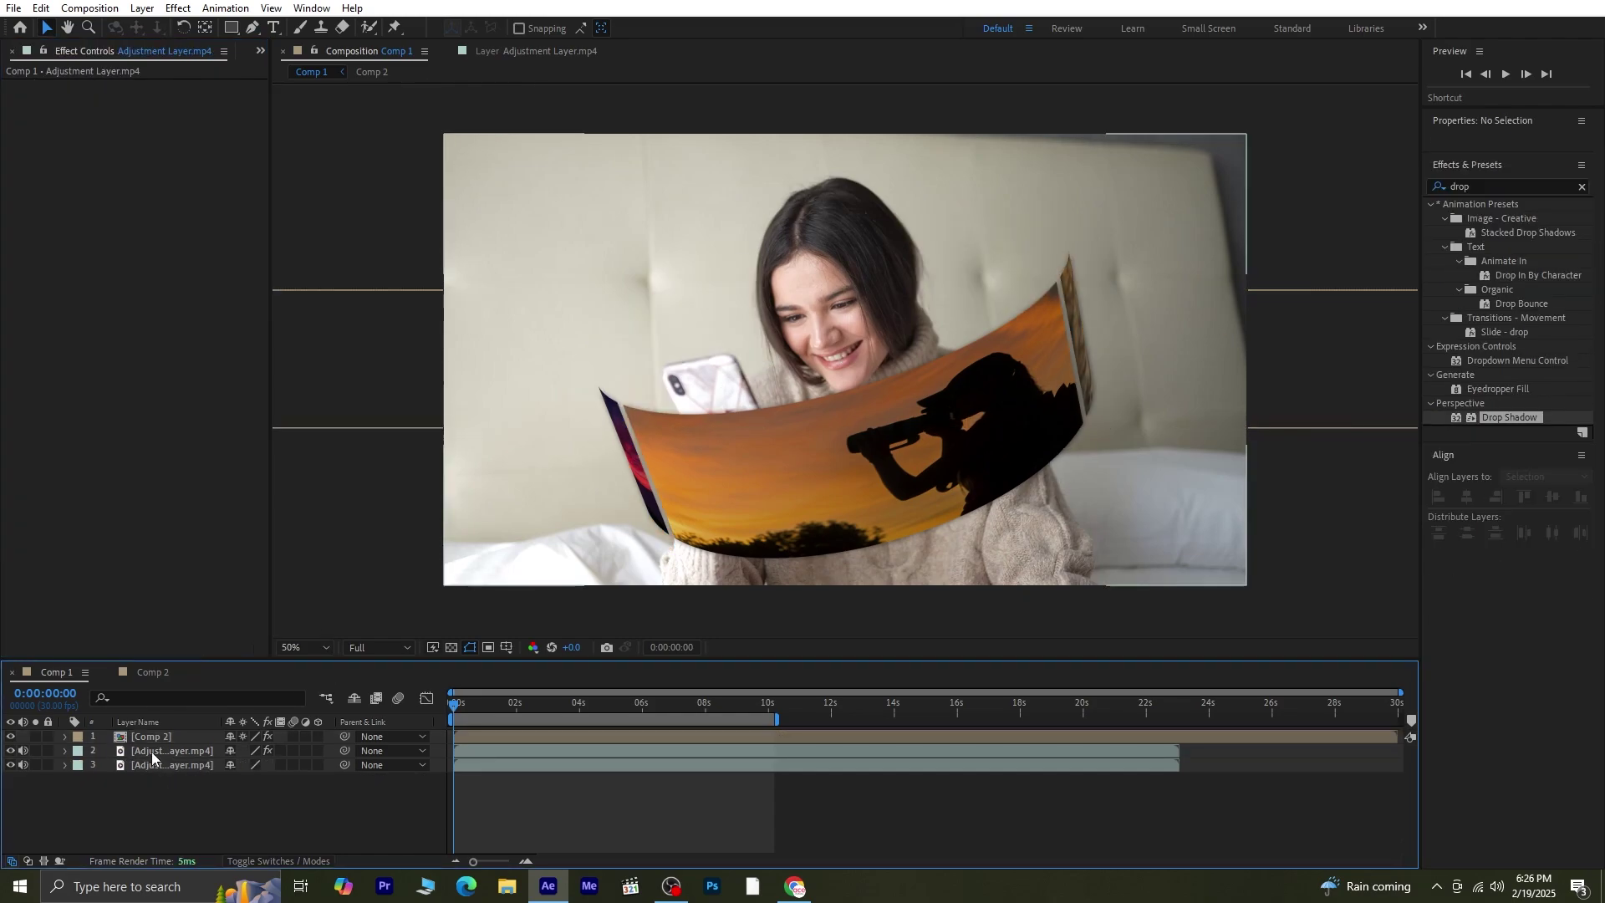
{"action": "left_click", "coordinate": [155, 738]}
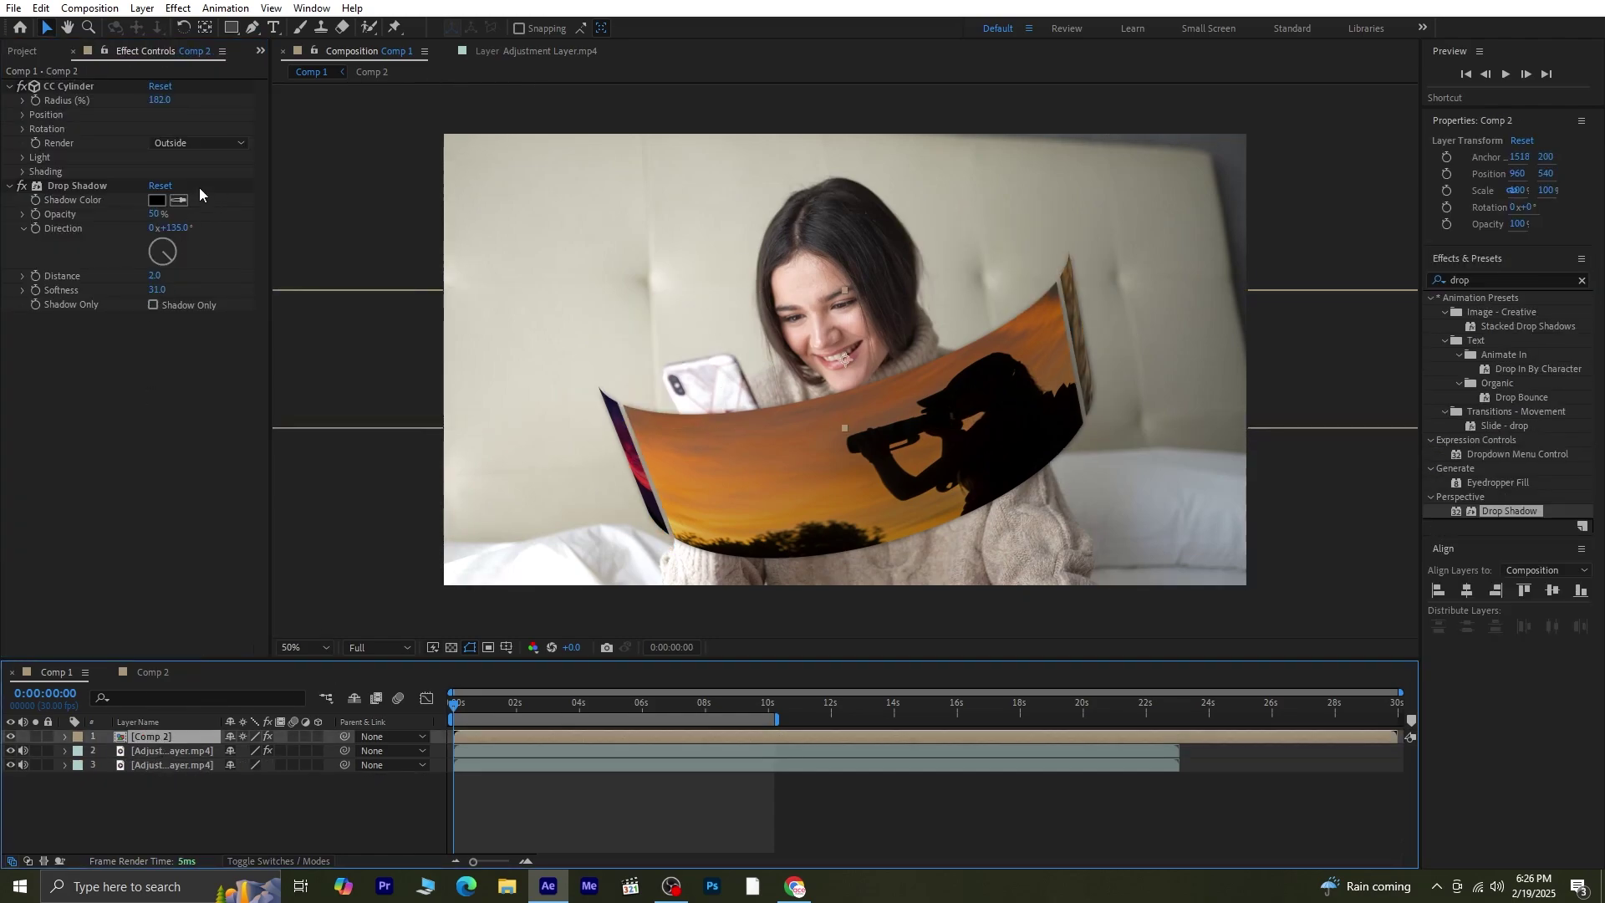
{"action": "left_click", "coordinate": [194, 148]}
{"action": "left_click", "coordinate": [197, 162]}
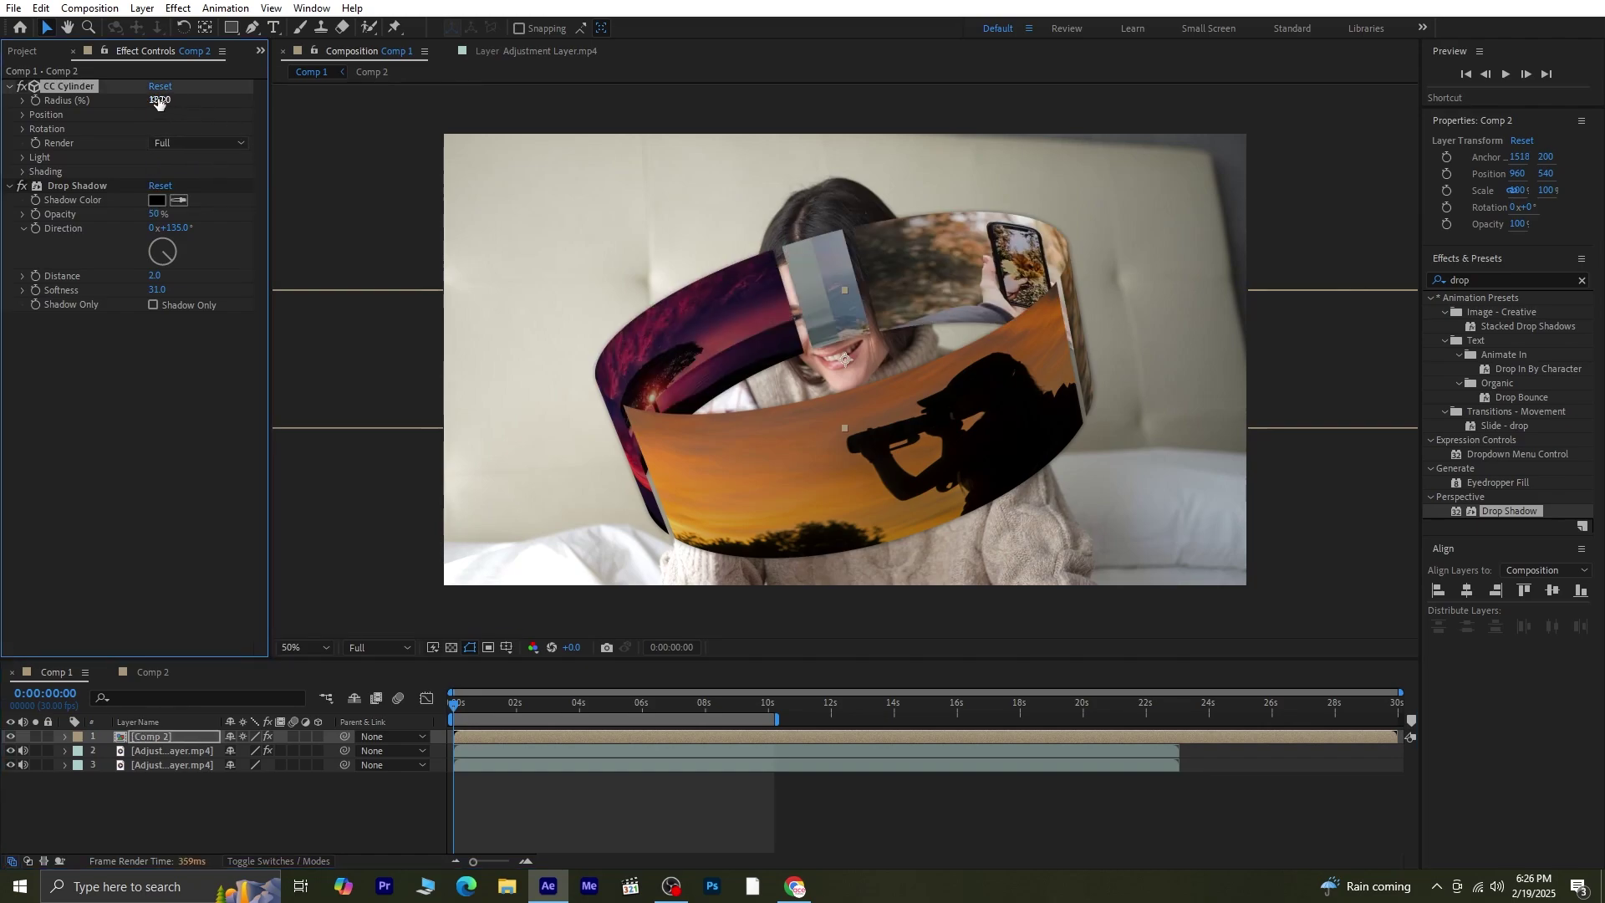
{"action": "left_click_drag", "start_coordinate": [148, 101], "coordinate": [175, 101]}
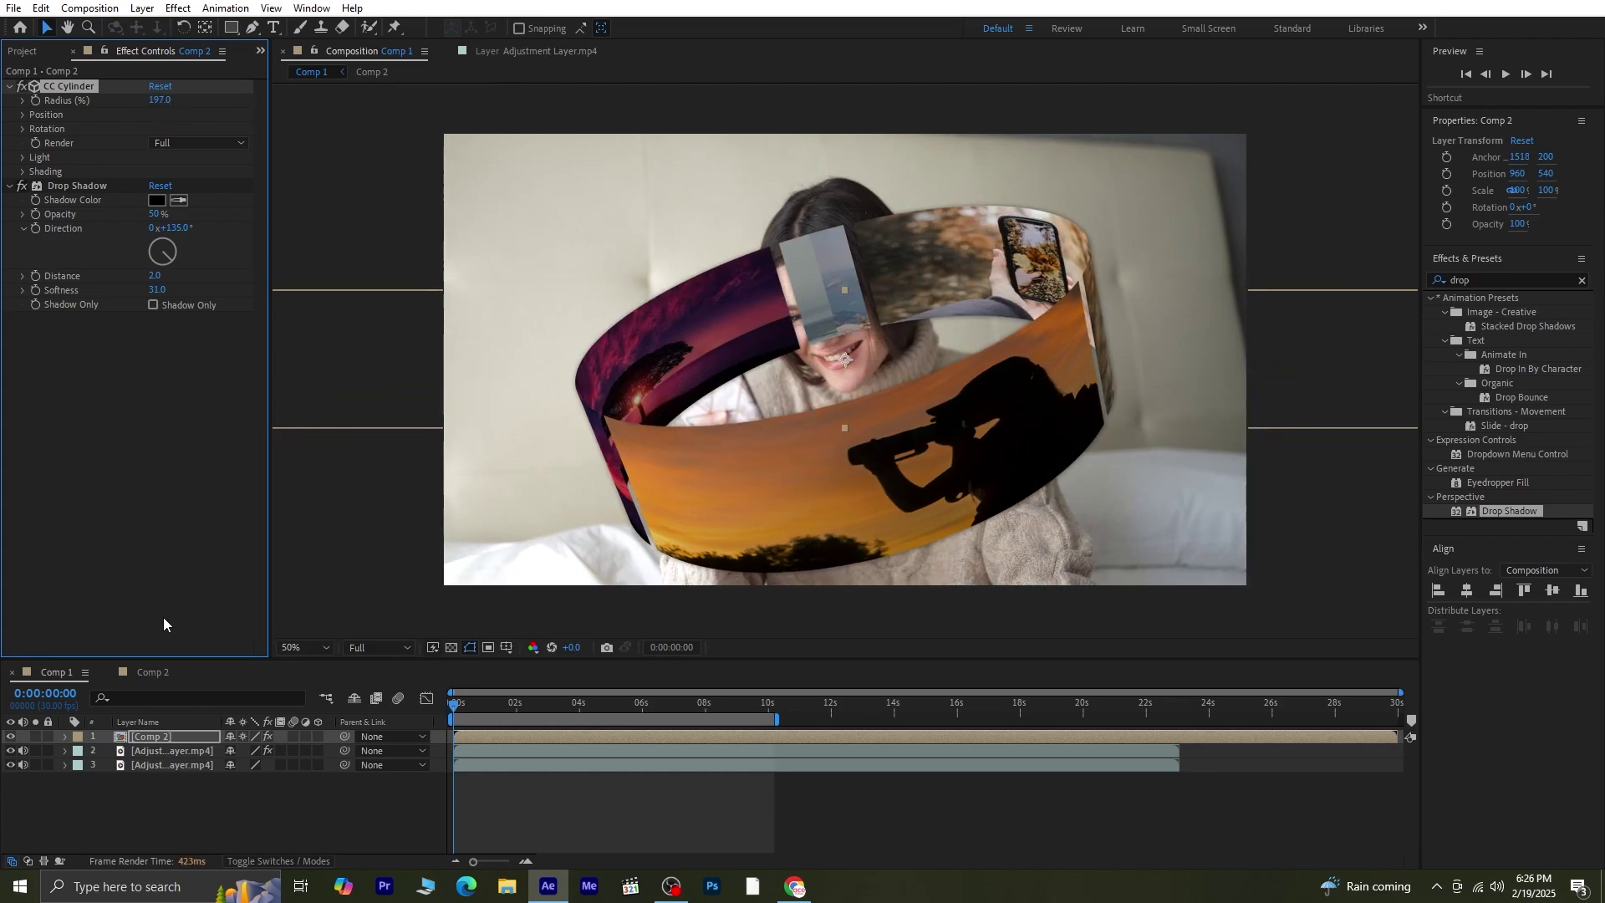
Scale the Comp 2 layer non-proportionally to 64% width and 92% height.
{"action": "key", "text": "s"}
{"action": "left_click", "coordinate": [229, 757]}
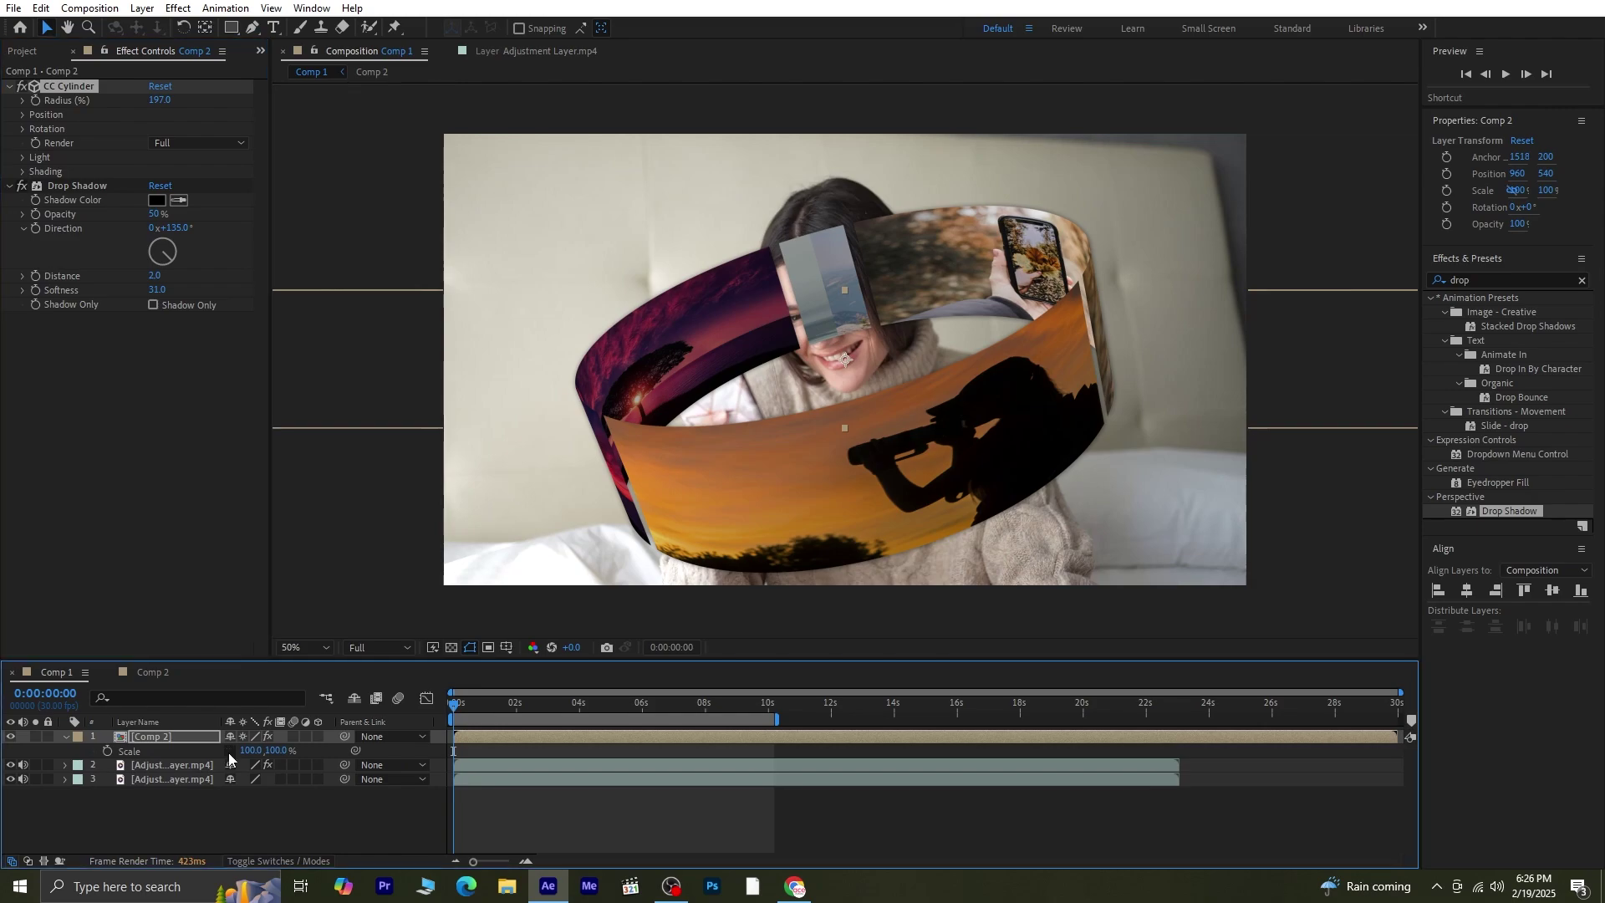
{"action": "left_click_drag", "start_coordinate": [256, 751], "coordinate": [230, 753]}
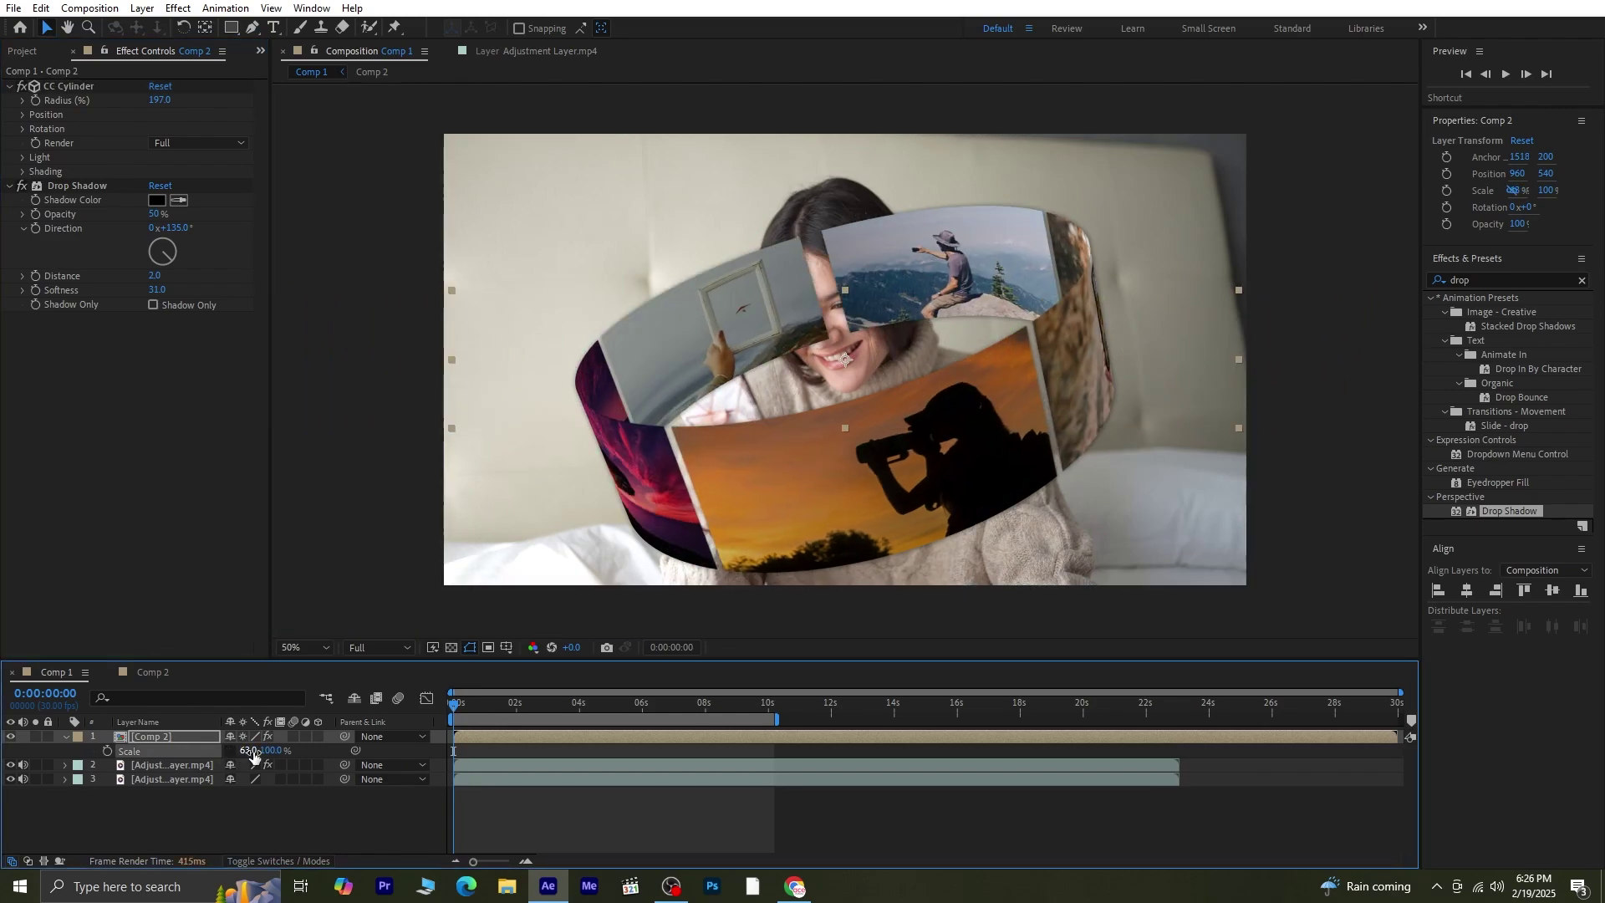
{"action": "left_click", "coordinate": [248, 750]}
{"action": "type", "text": "64"}
{"action": "key", "text": "Return"}
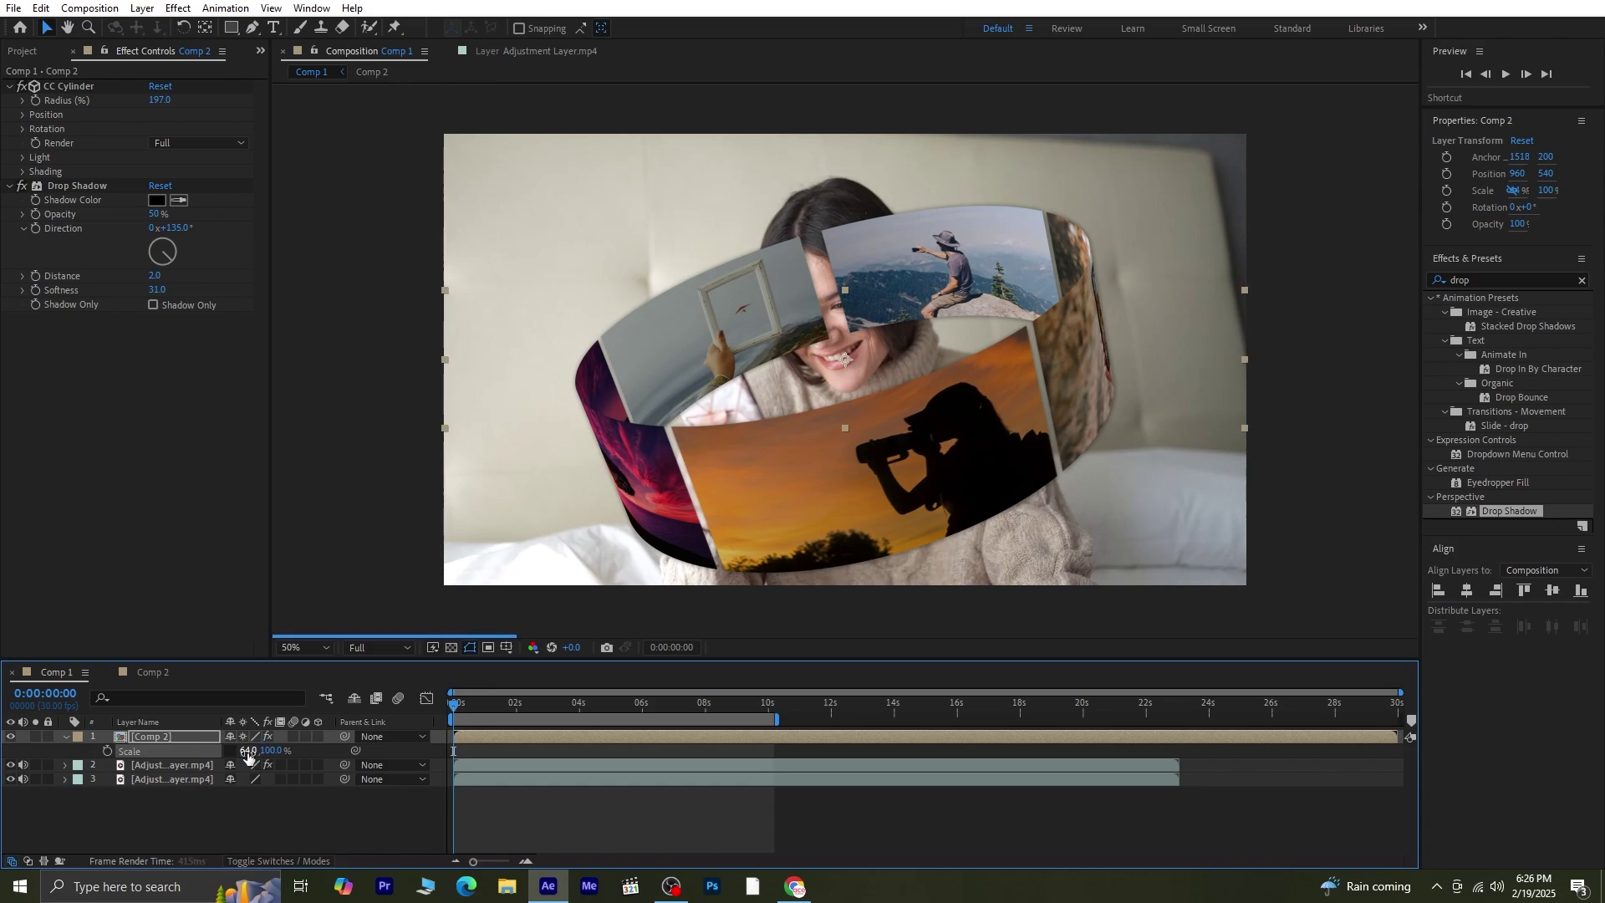
{"action": "left_click", "coordinate": [269, 808]}
{"action": "left_click_drag", "start_coordinate": [268, 751], "coordinate": [266, 752]}
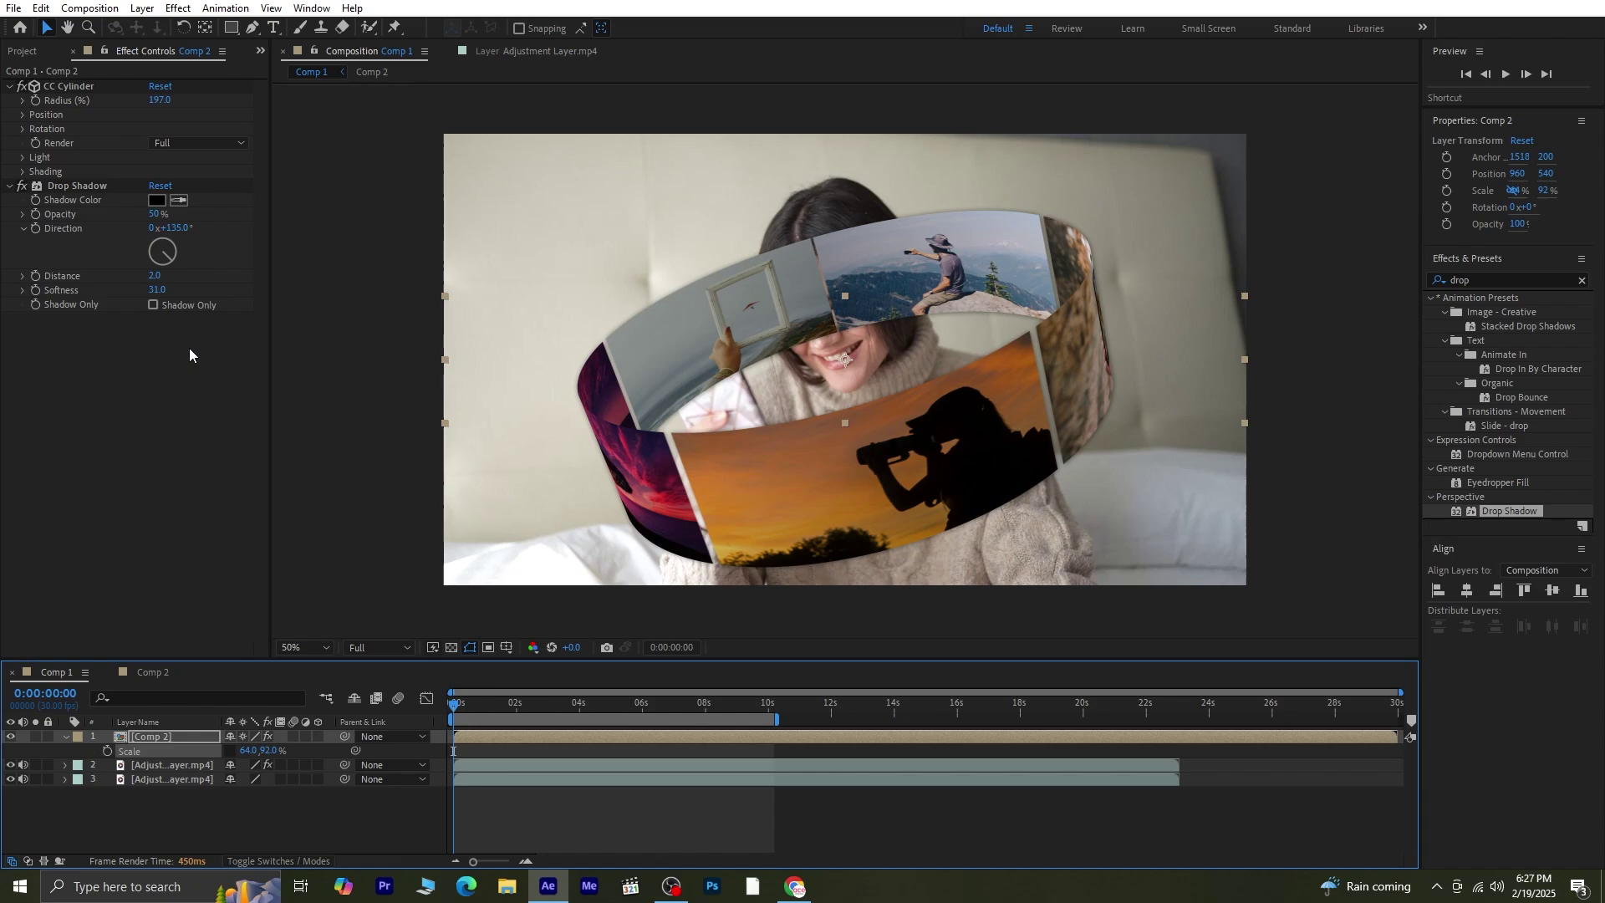
Set the ring's CC Cylinder radius to 184% and scrub the timeline to check the rotation, returning the playhead to the start.
{"action": "left_click_drag", "start_coordinate": [151, 103], "coordinate": [146, 108]}
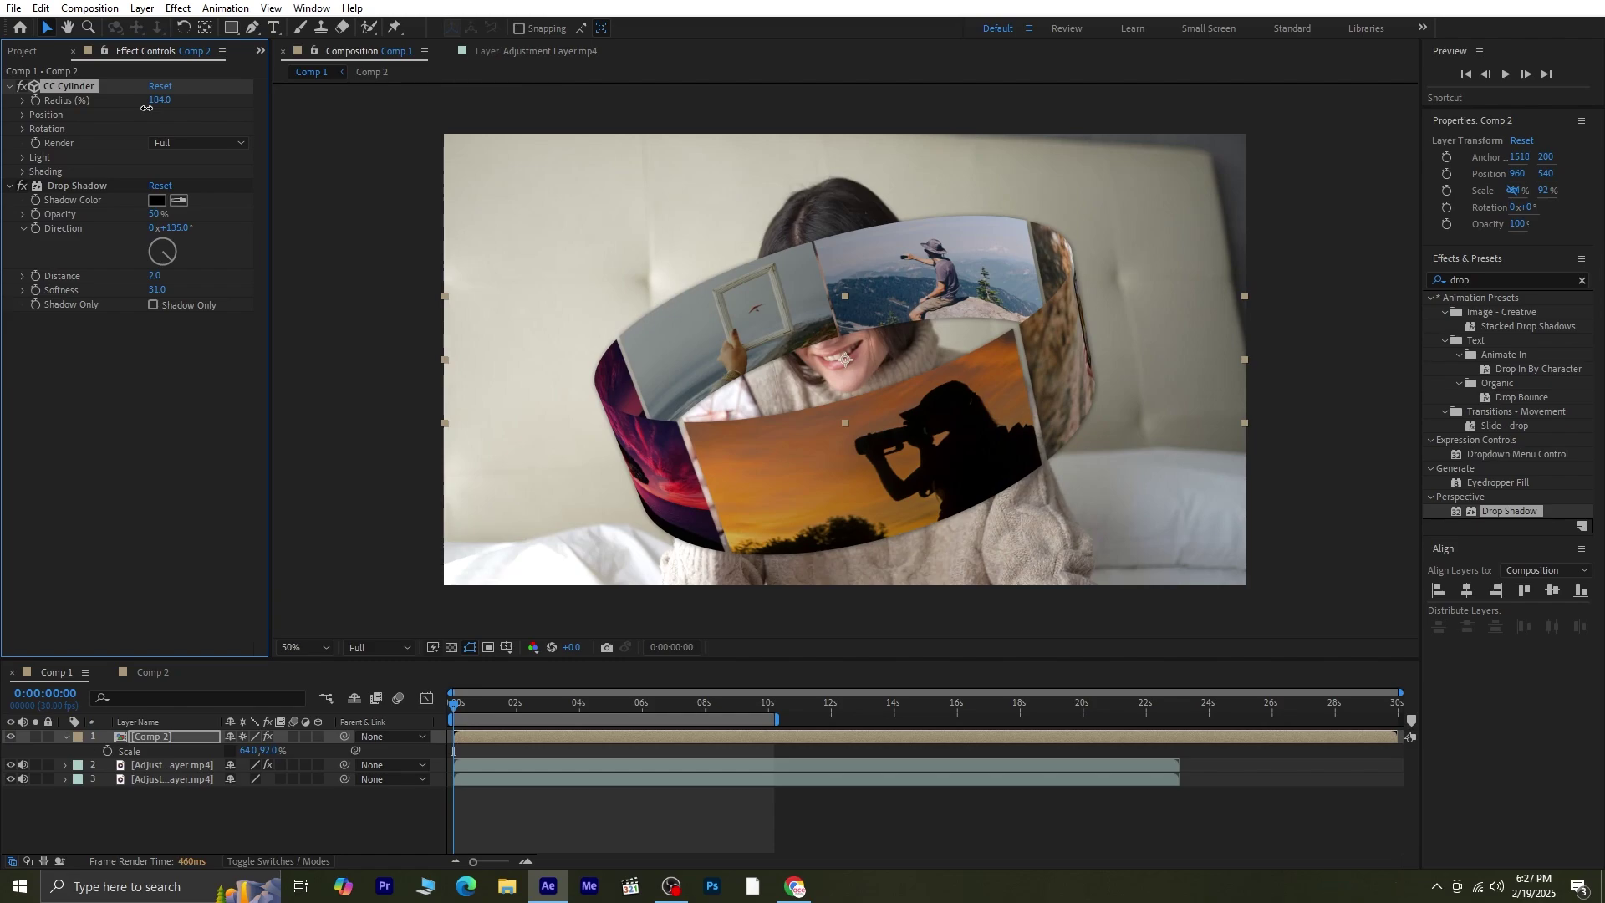
{"action": "left_click", "coordinate": [65, 744]}
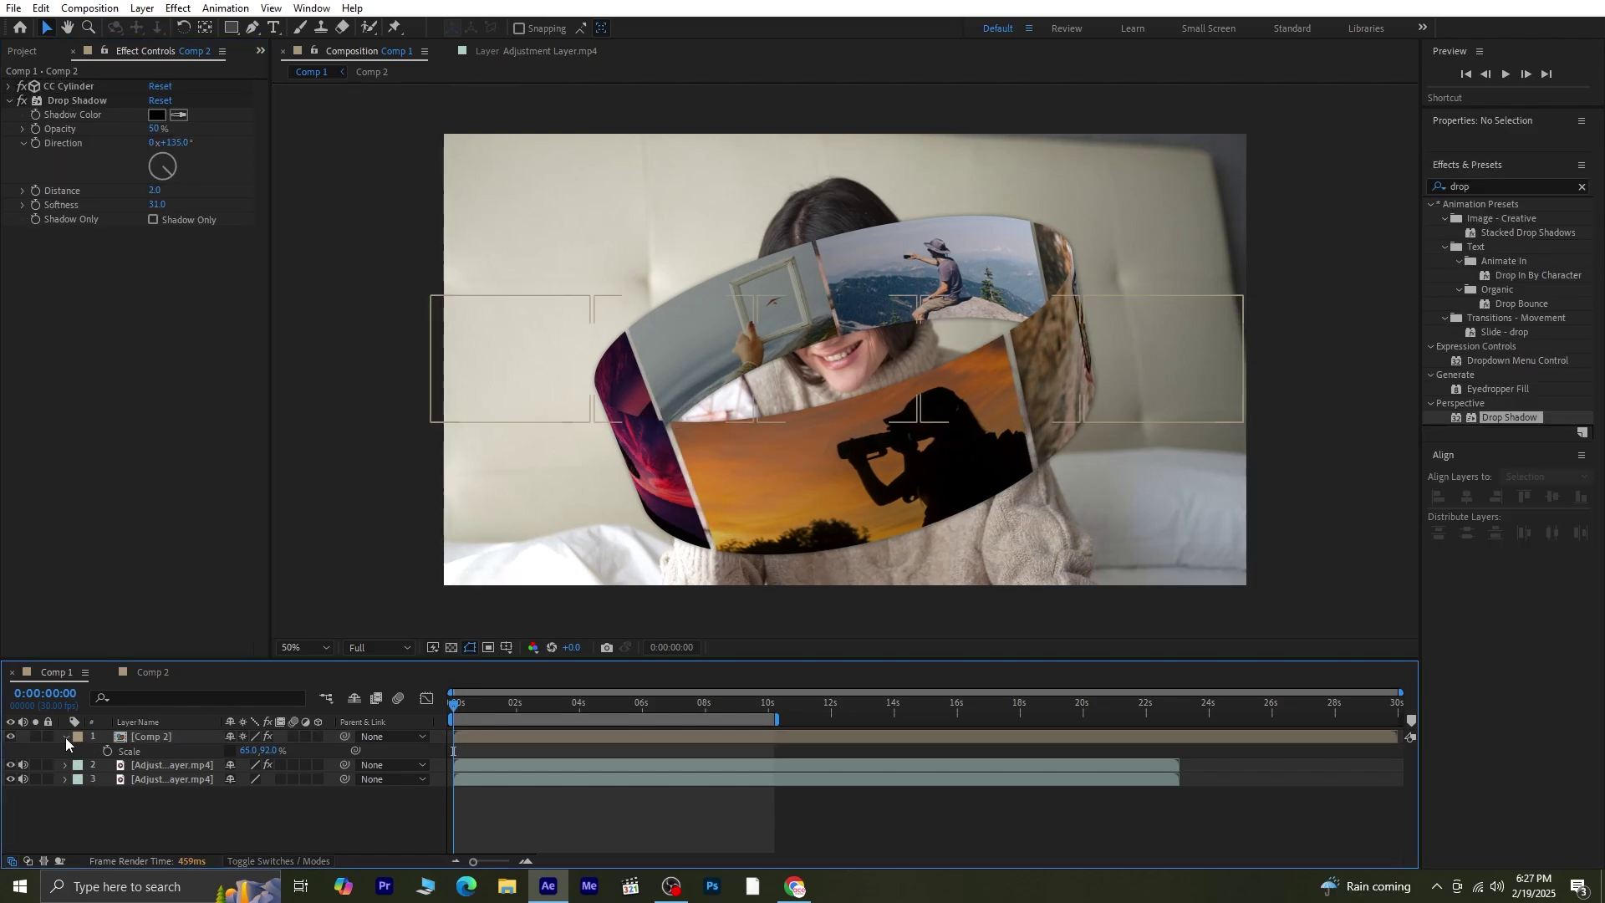
{"action": "left_click", "coordinate": [65, 737]}
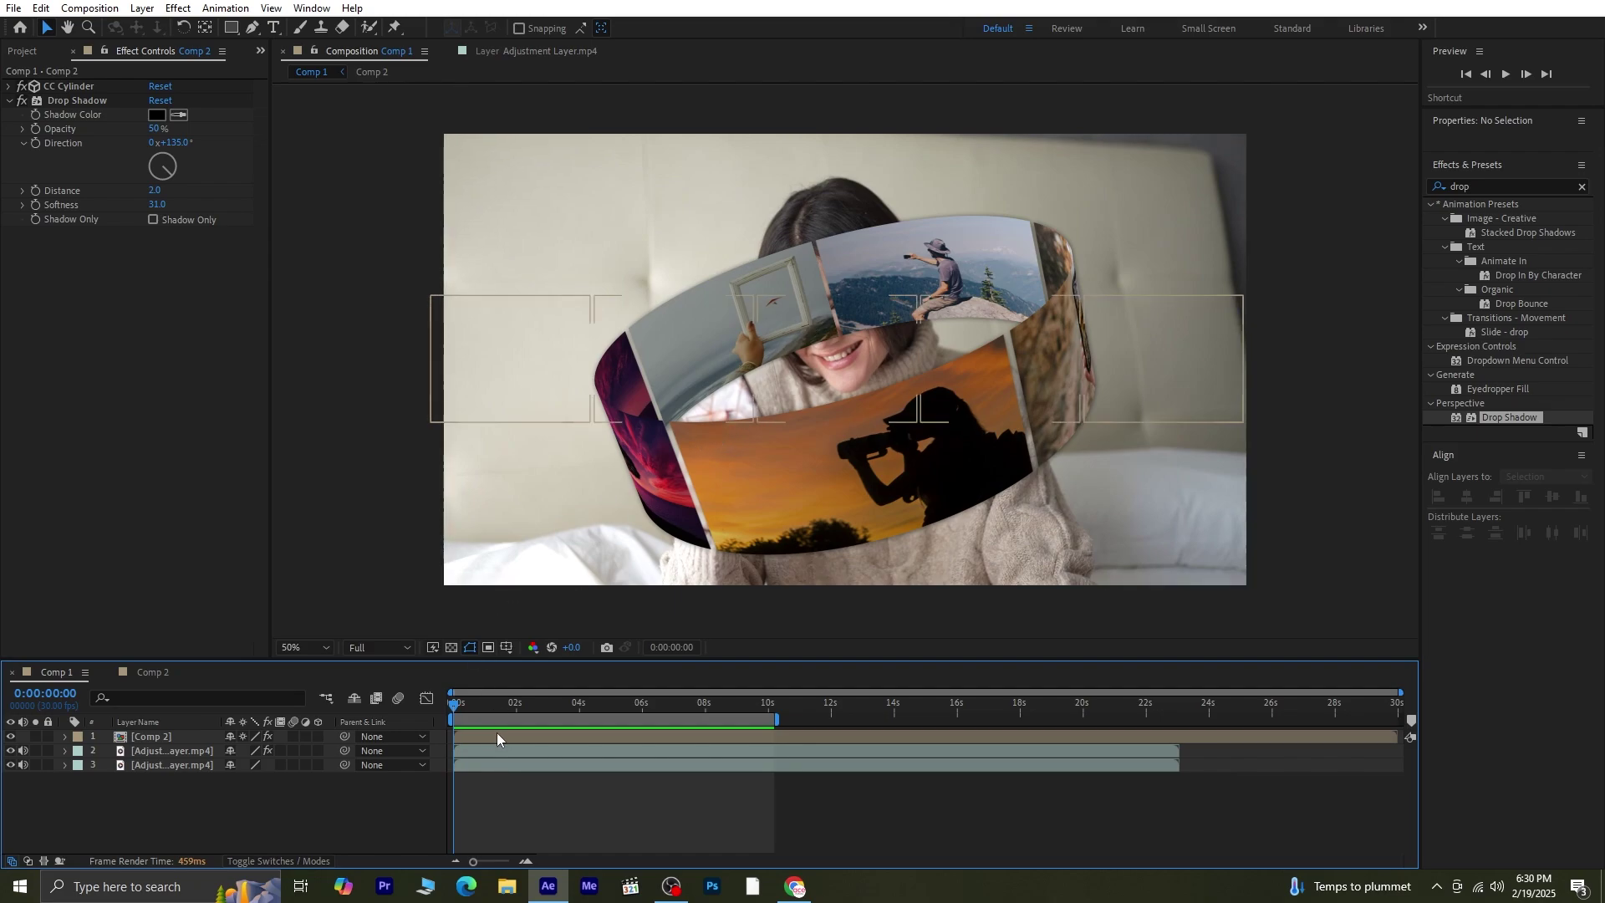
{"action": "left_click_drag", "start_coordinate": [457, 710], "coordinate": [759, 751]}
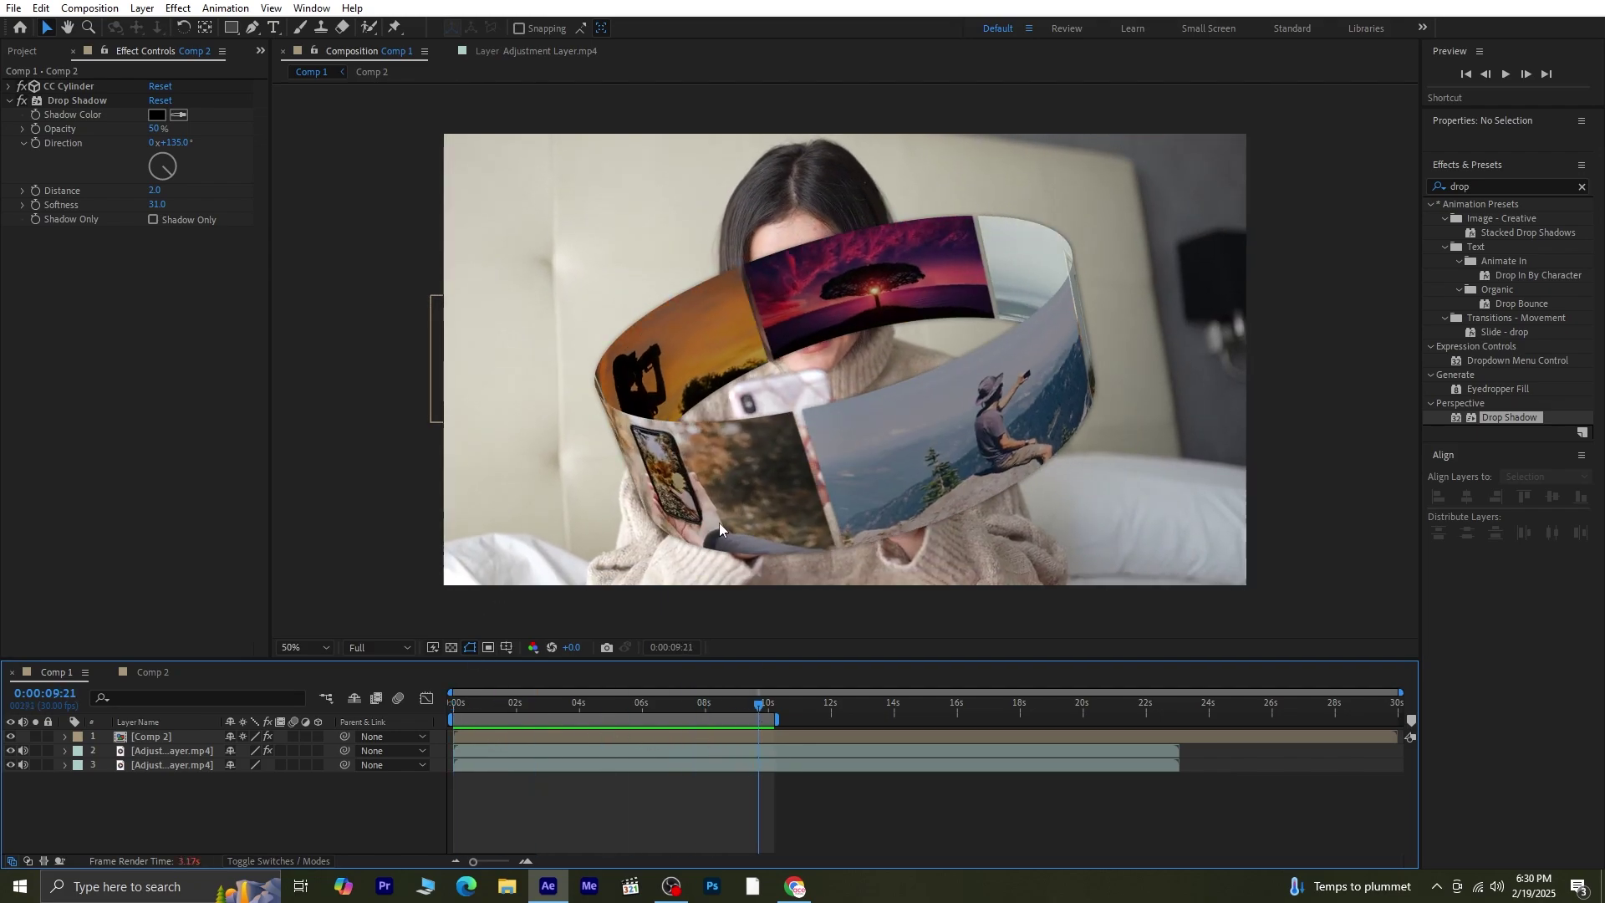
{"action": "key", "text": "Home"}
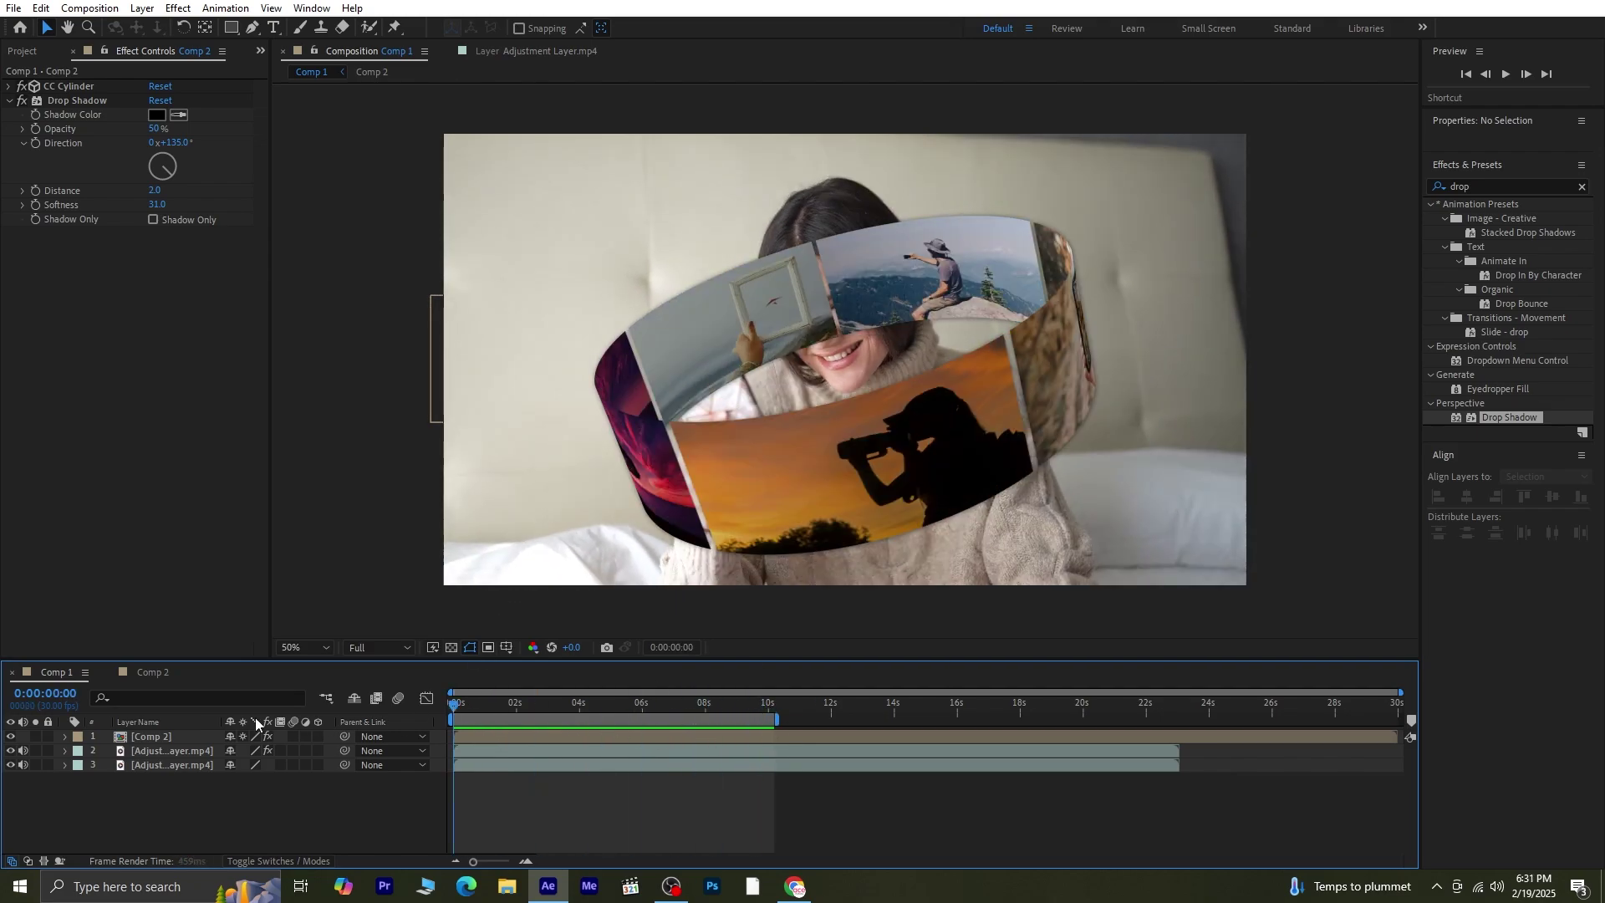
Duplicate the Comp 2 layer and move the copy below the woman's Roto Brush cutout layer.
{"action": "left_click", "coordinate": [184, 734]}
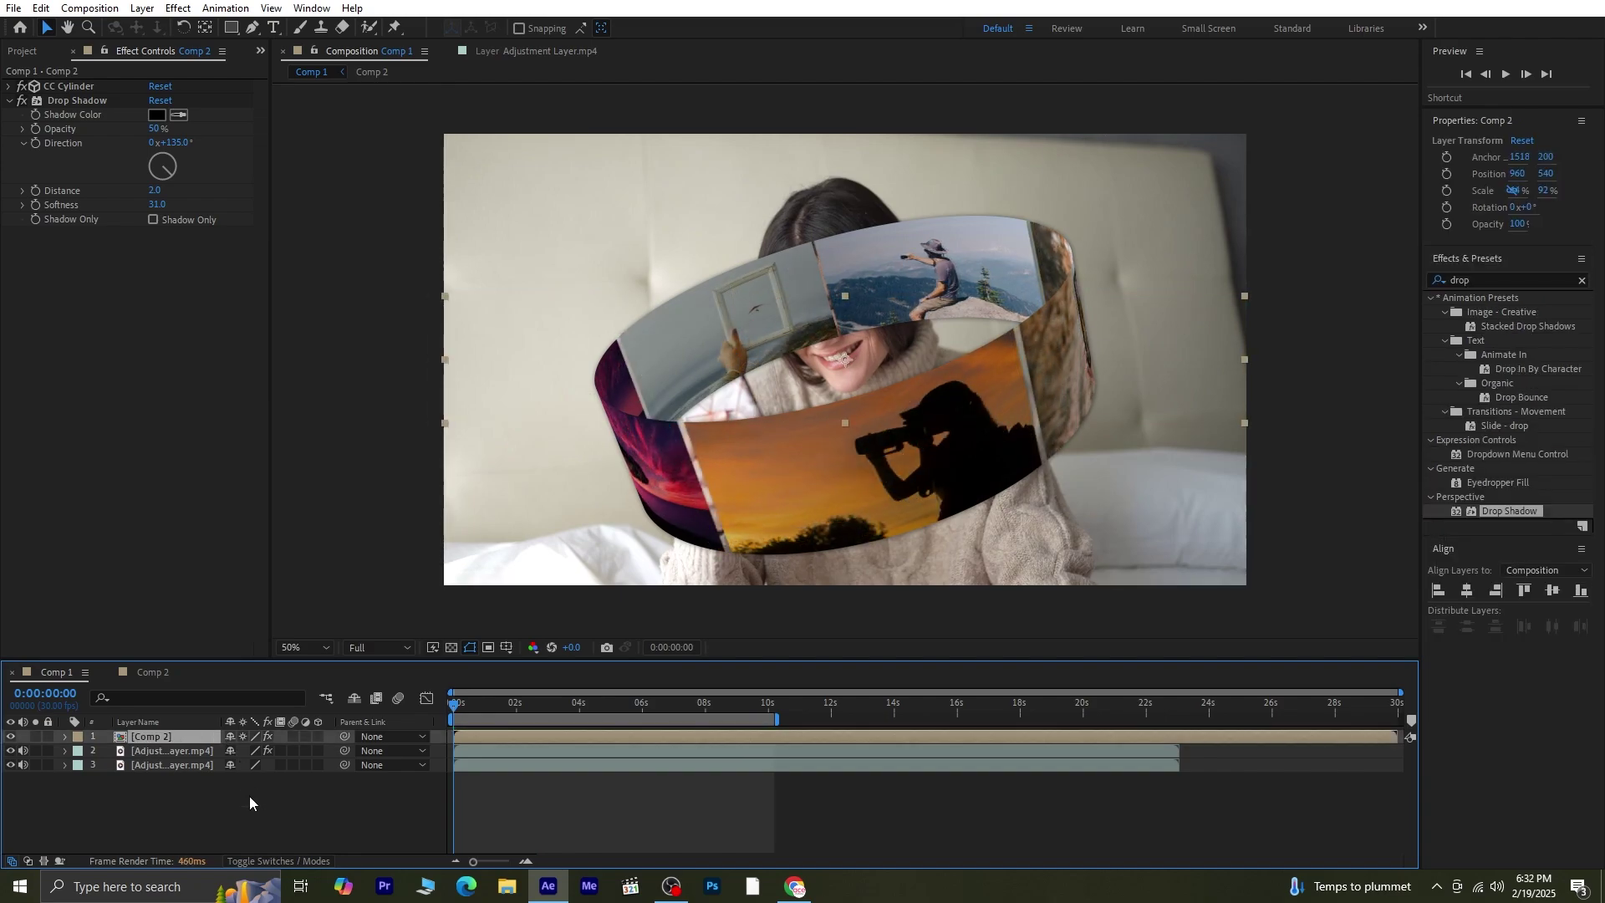
{"action": "key", "text": "ctrl+d"}
{"action": "left_click", "coordinate": [157, 752]}
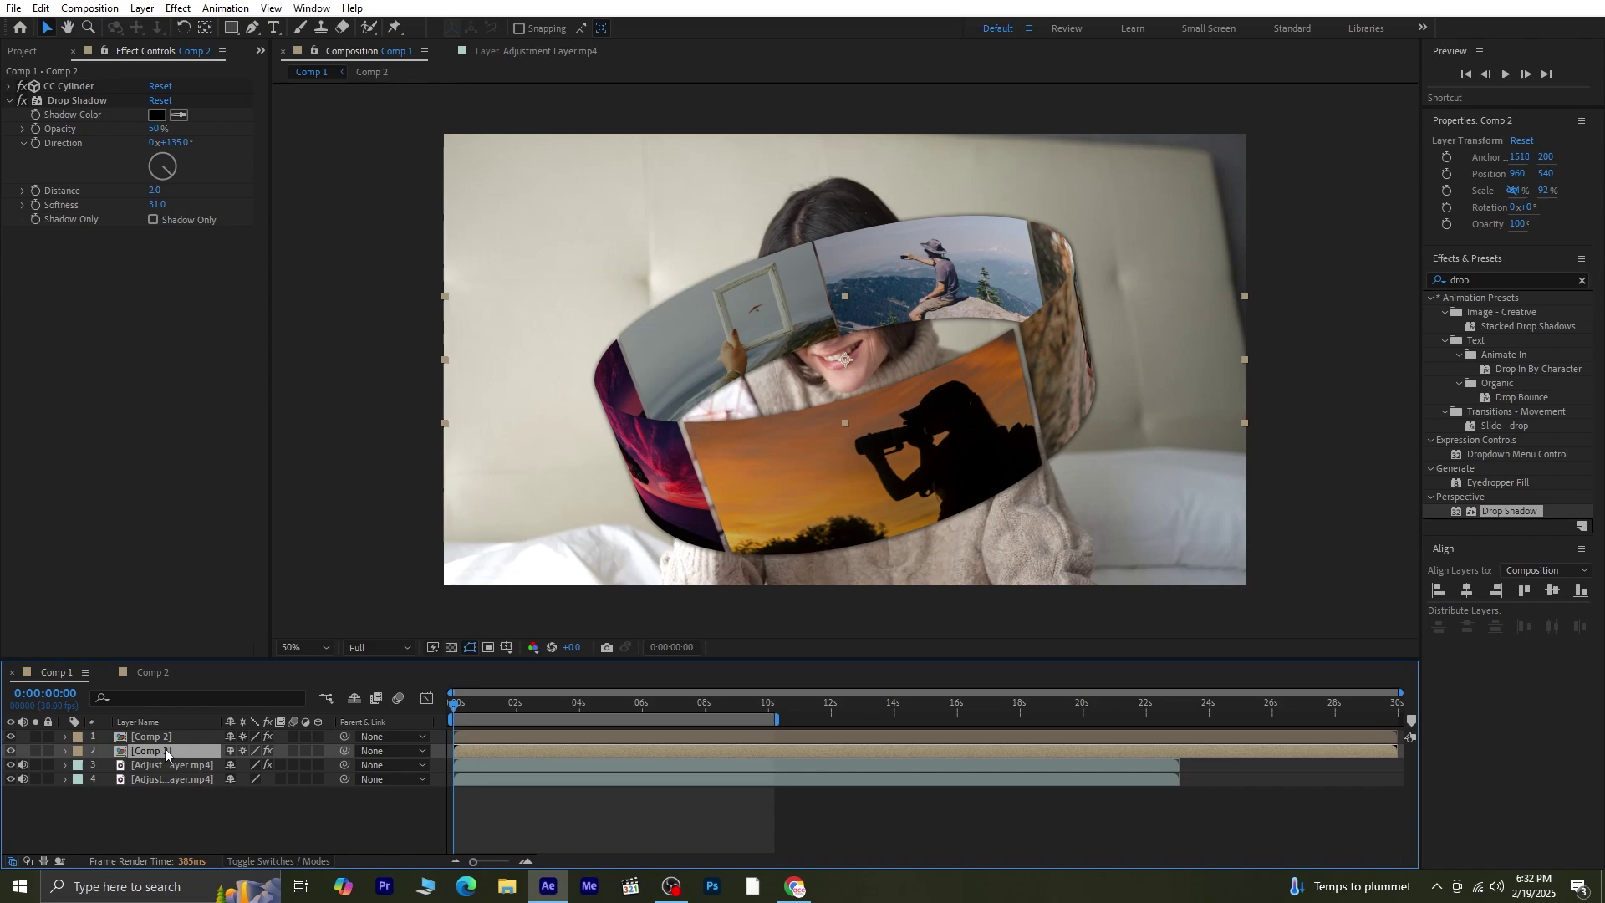
{"action": "left_click_drag", "start_coordinate": [165, 751], "coordinate": [175, 770]}
Set the top Comp 2 layer's CC Cylinder Render option to Outside.
{"action": "left_click", "coordinate": [184, 737]}
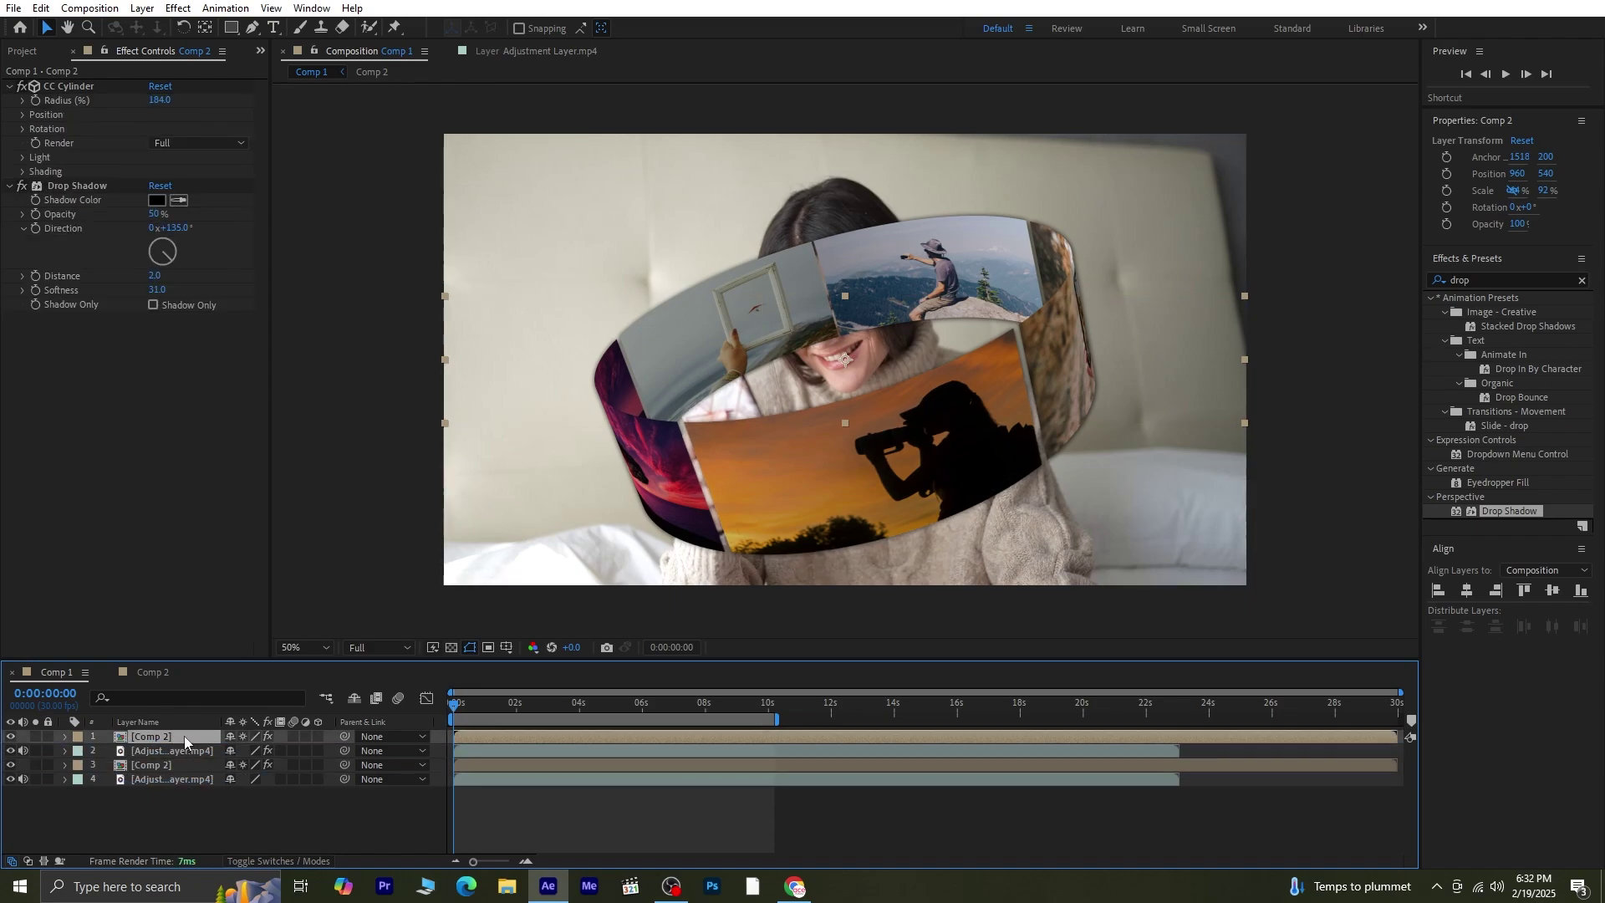
{"action": "left_click", "coordinate": [198, 143]}
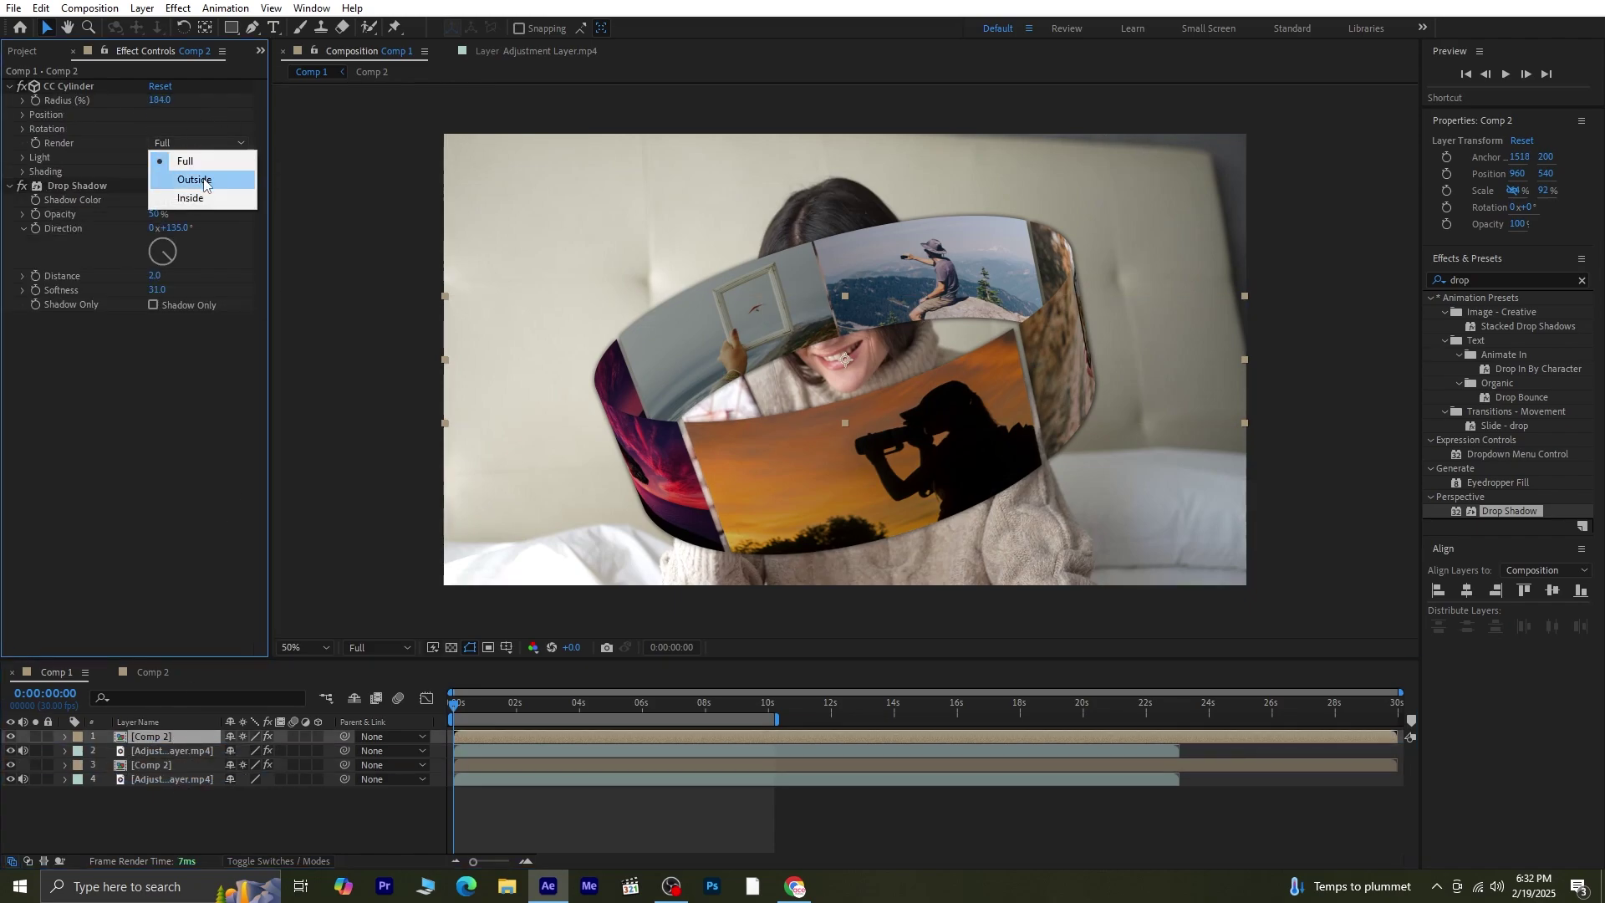
{"action": "left_click", "coordinate": [204, 182]}
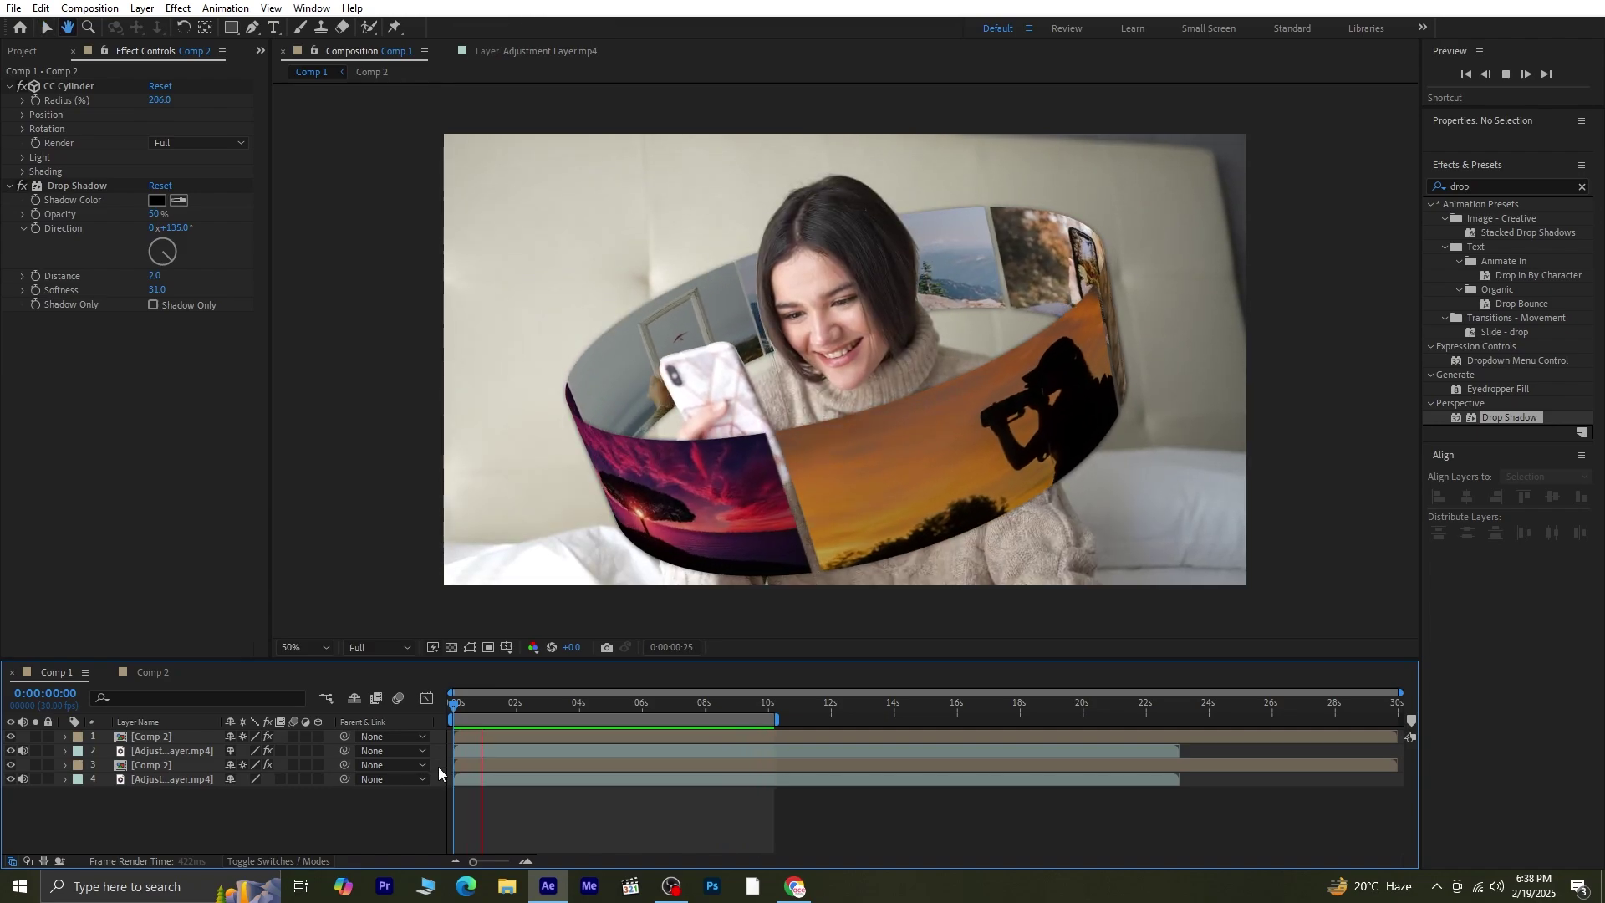
Stop the preview and show the blending mode and track matte columns in the Comp 1 timeline.
{"action": "key", "text": "space"}
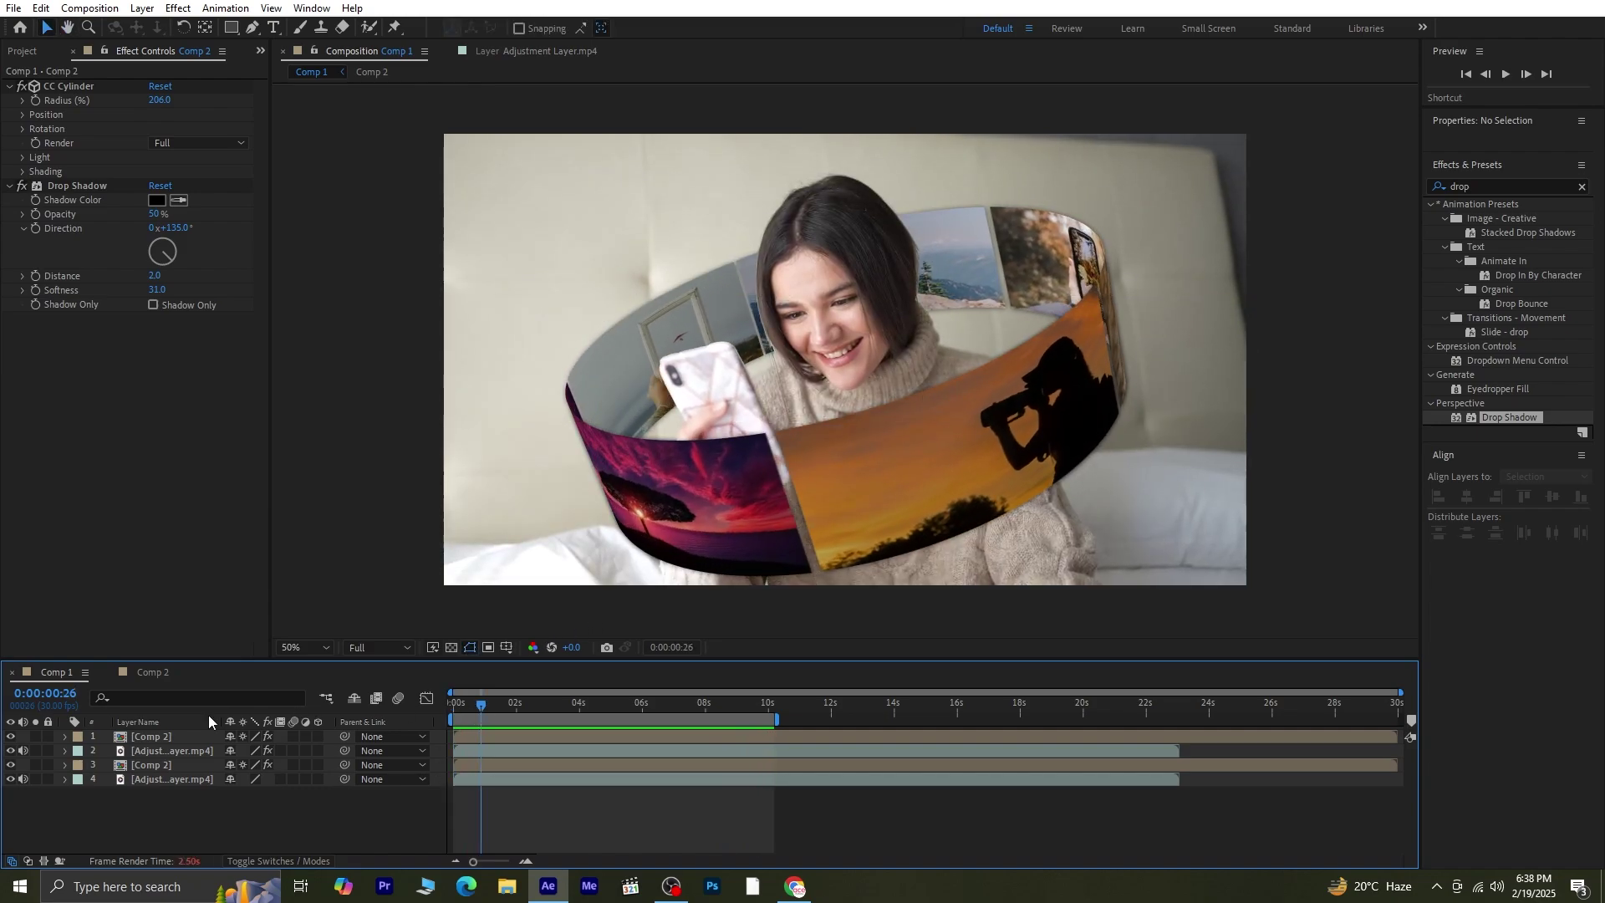
{"action": "left_click", "coordinate": [168, 737]}
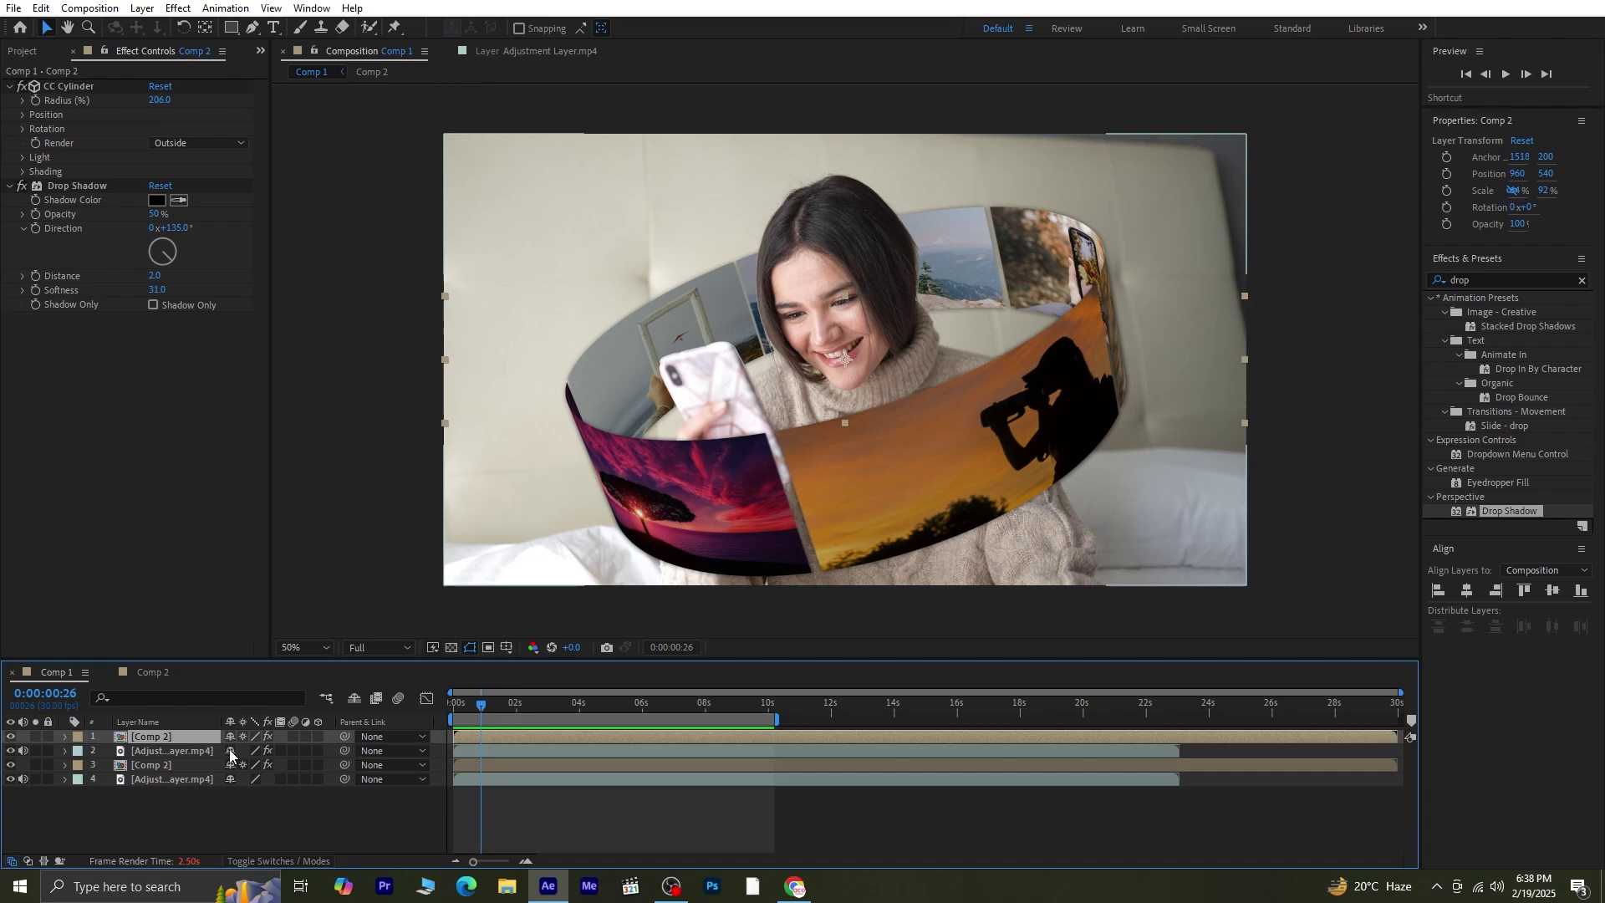
{"action": "left_click", "coordinate": [28, 861]}
{"action": "left_click", "coordinate": [223, 843]}
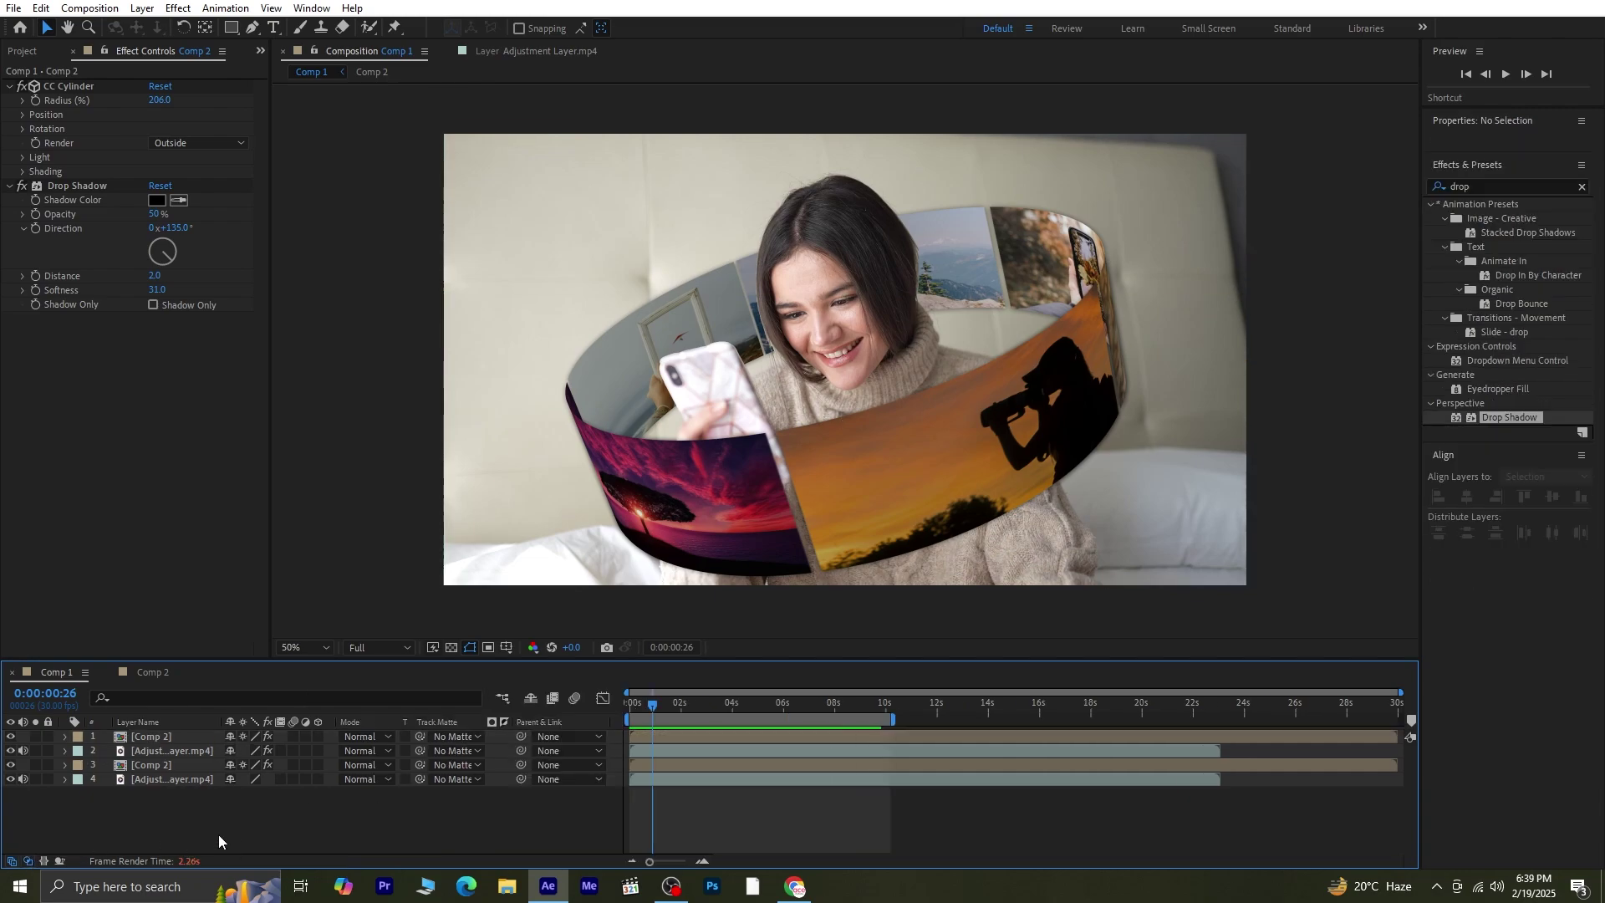
Try the Overlay and Add blending modes on the lower Comp 2 layer, with the playhead returned to the start.
{"action": "left_click", "coordinate": [159, 767]}
{"action": "left_click", "coordinate": [386, 766]}
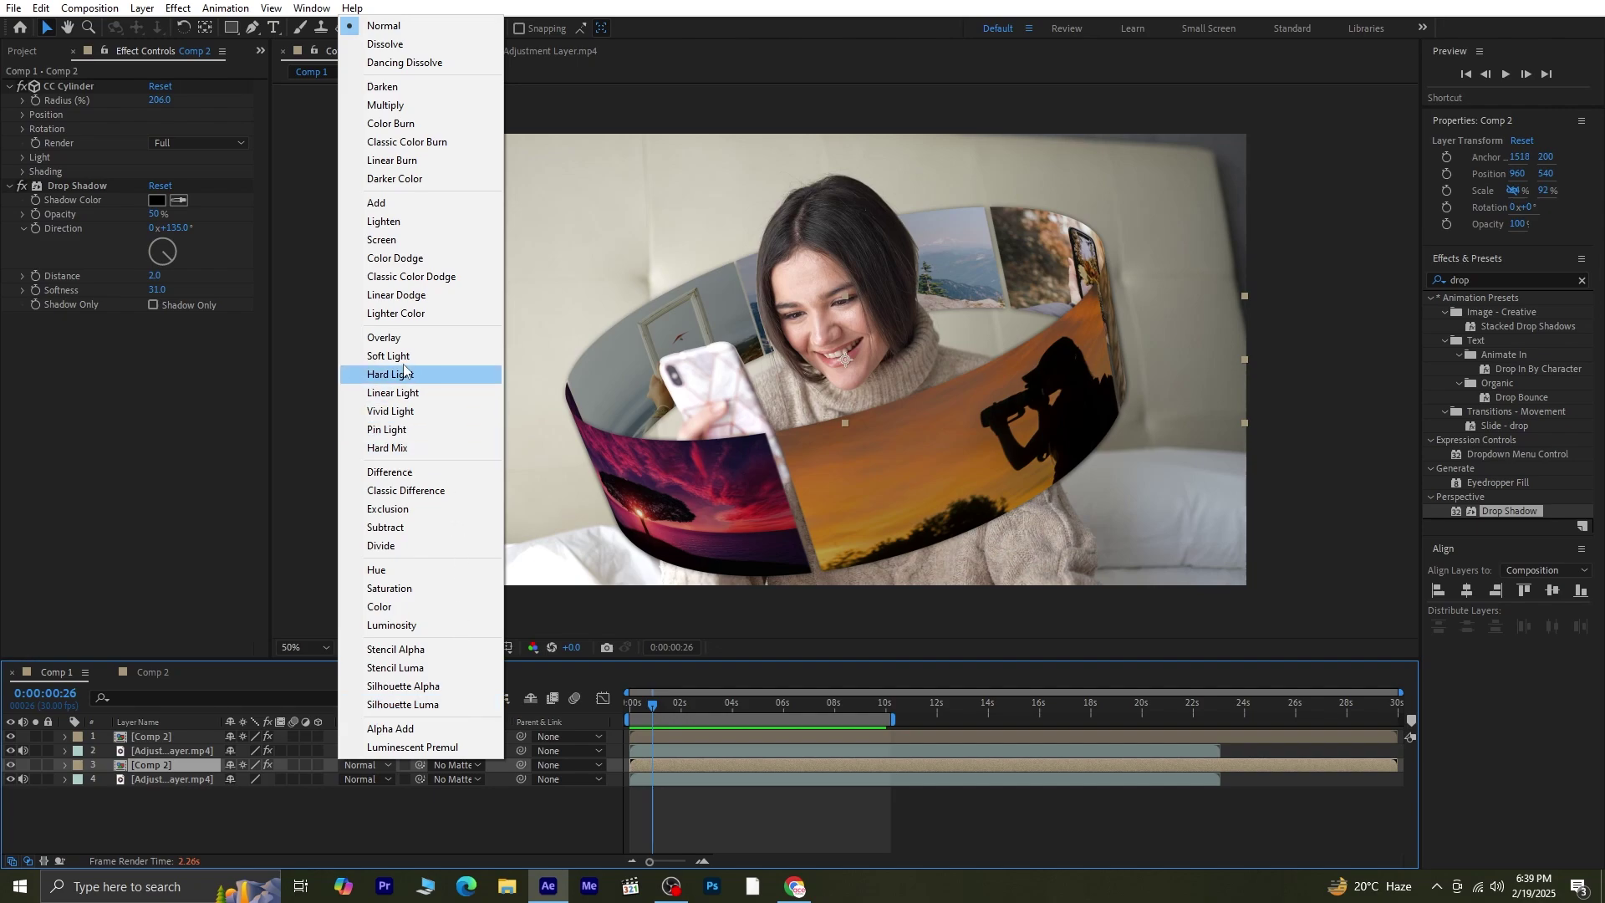
{"action": "left_click", "coordinate": [384, 338]}
{"action": "key", "text": "Home"}
{"action": "left_click", "coordinate": [365, 765]}
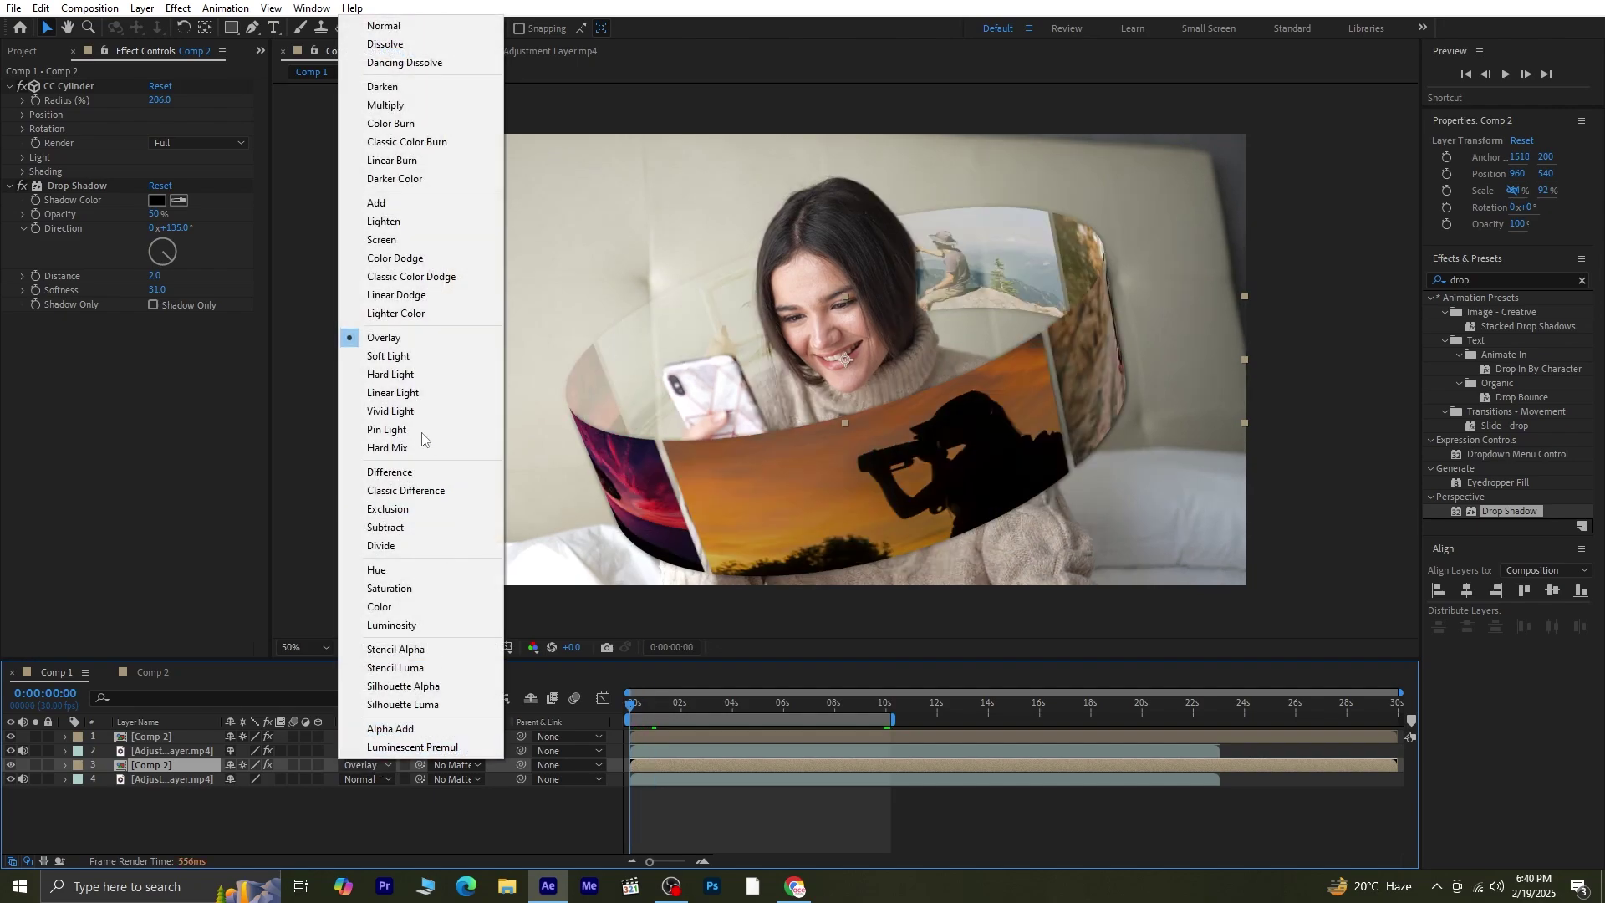
{"action": "left_click", "coordinate": [413, 203]}
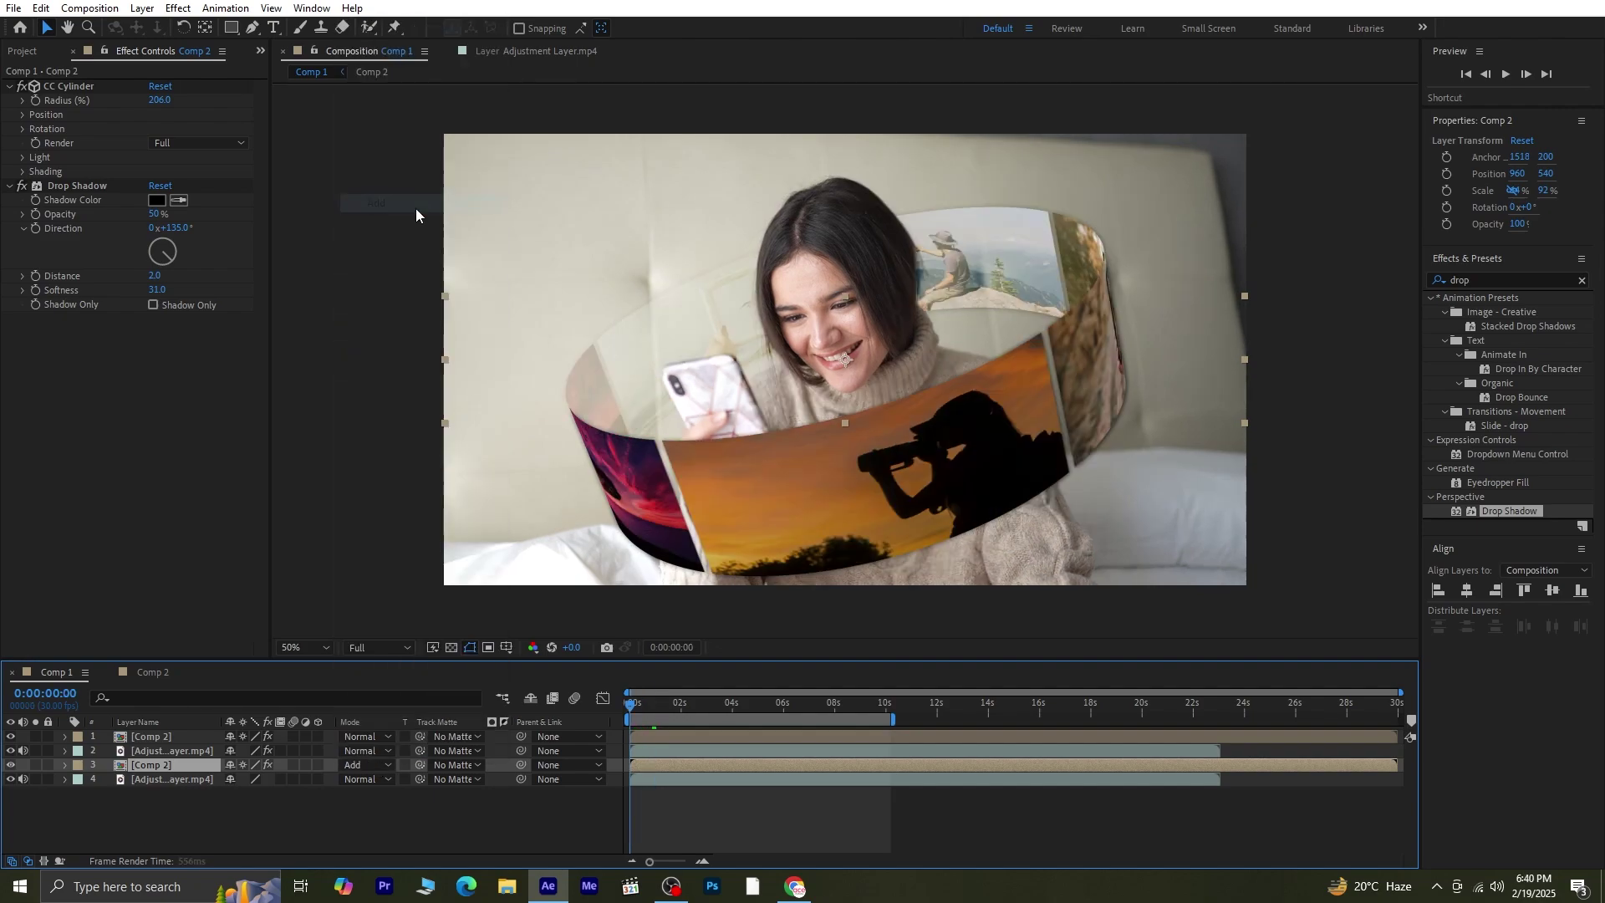
Set the lower Comp 2 layer's blending mode to Multiply and deselect it.
{"action": "left_click", "coordinate": [388, 764]}
{"action": "left_click", "coordinate": [393, 107]}
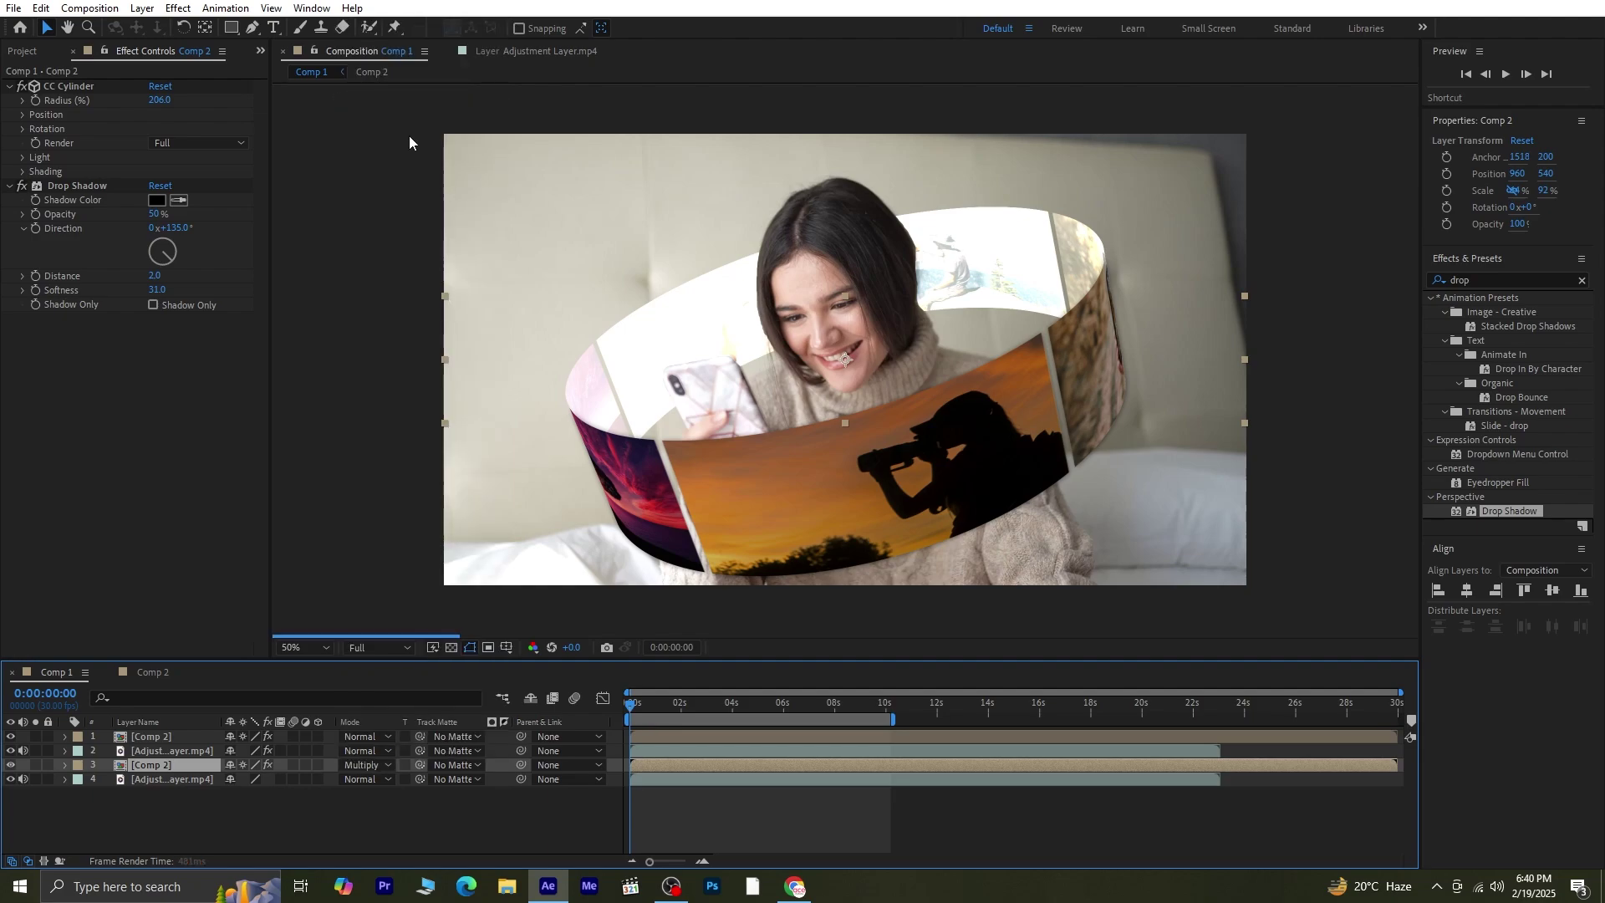
{"action": "left_click", "coordinate": [390, 172]}
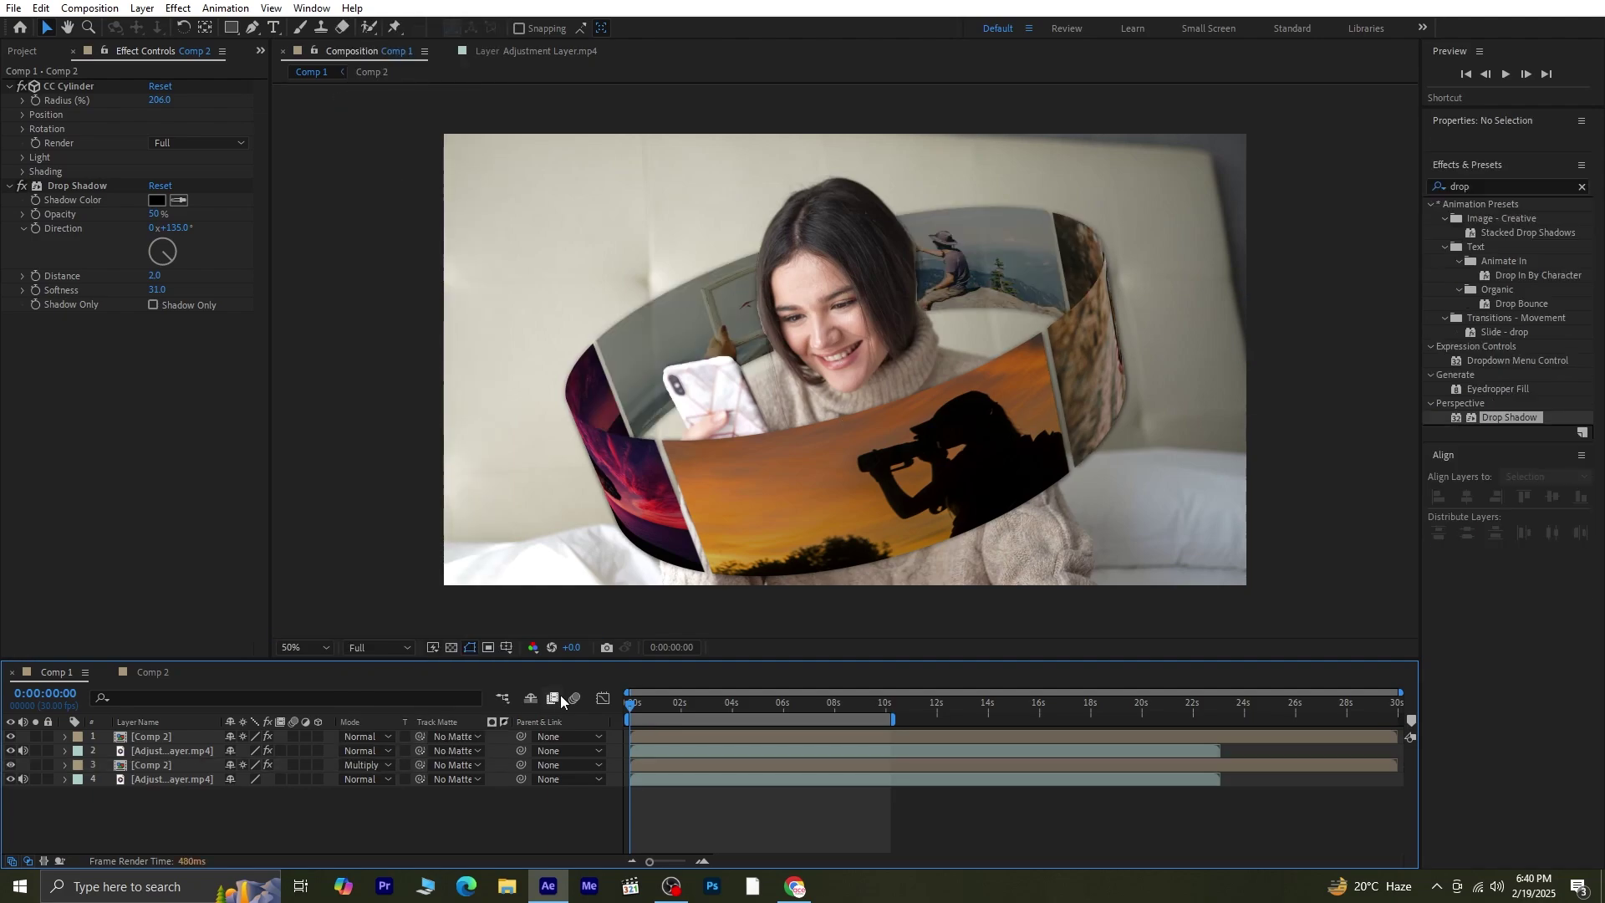
Open Comp 2 and draw a straight Pen tool line across the full width of the strip's upper black border.
{"action": "left_click", "coordinate": [154, 673]}
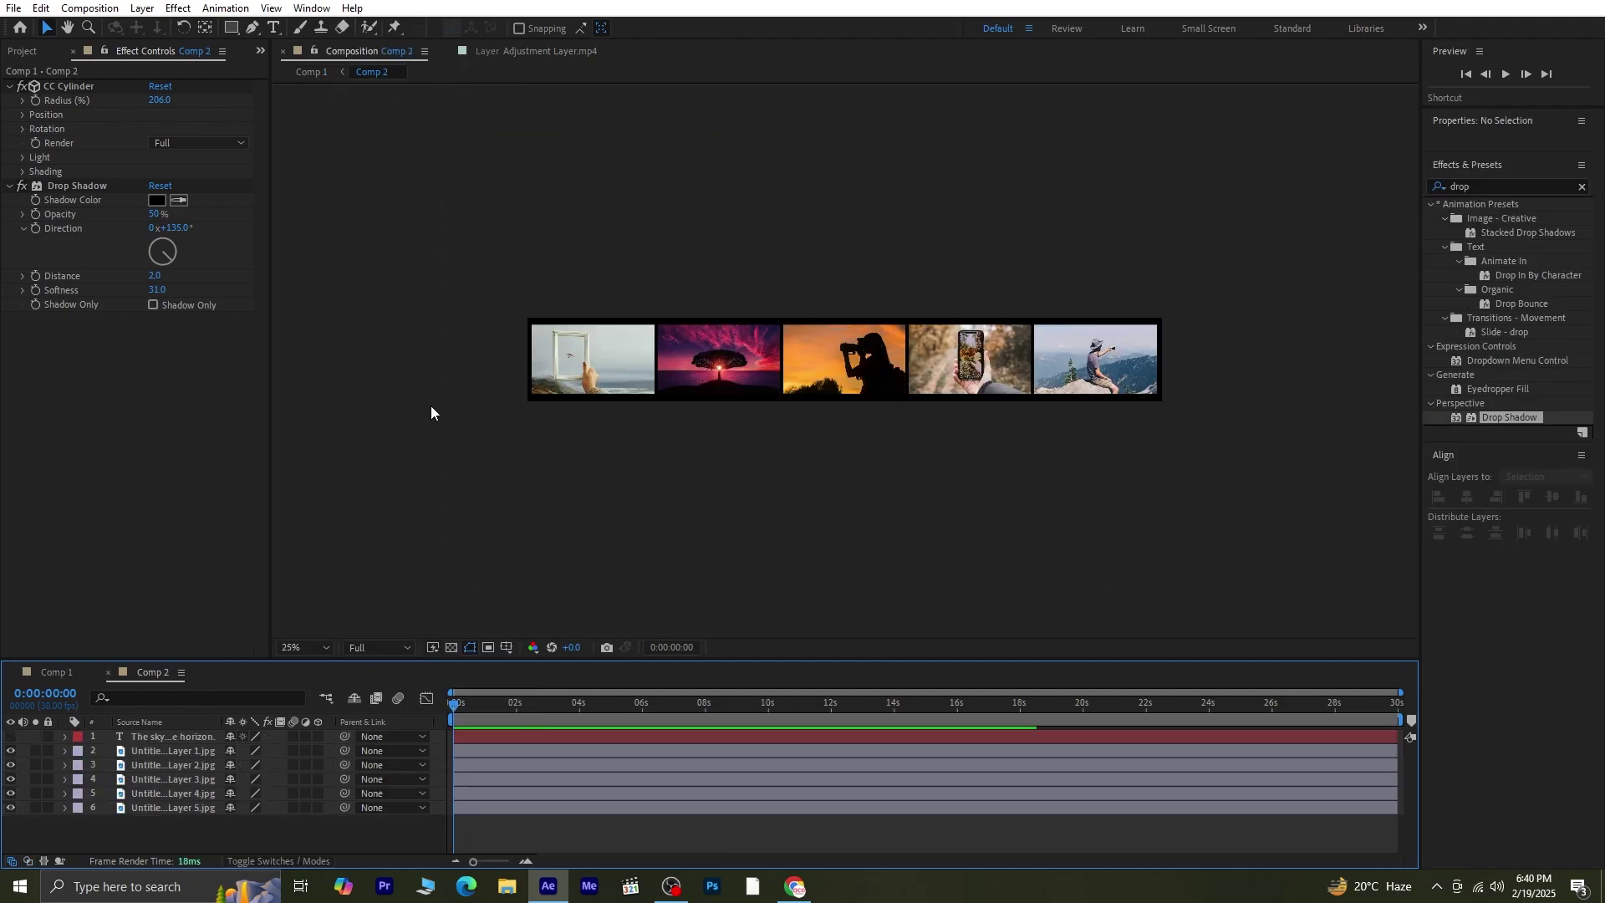
{"action": "scroll", "coordinate": [916, 314], "scroll_direction": "down", "scroll_amount": 2}
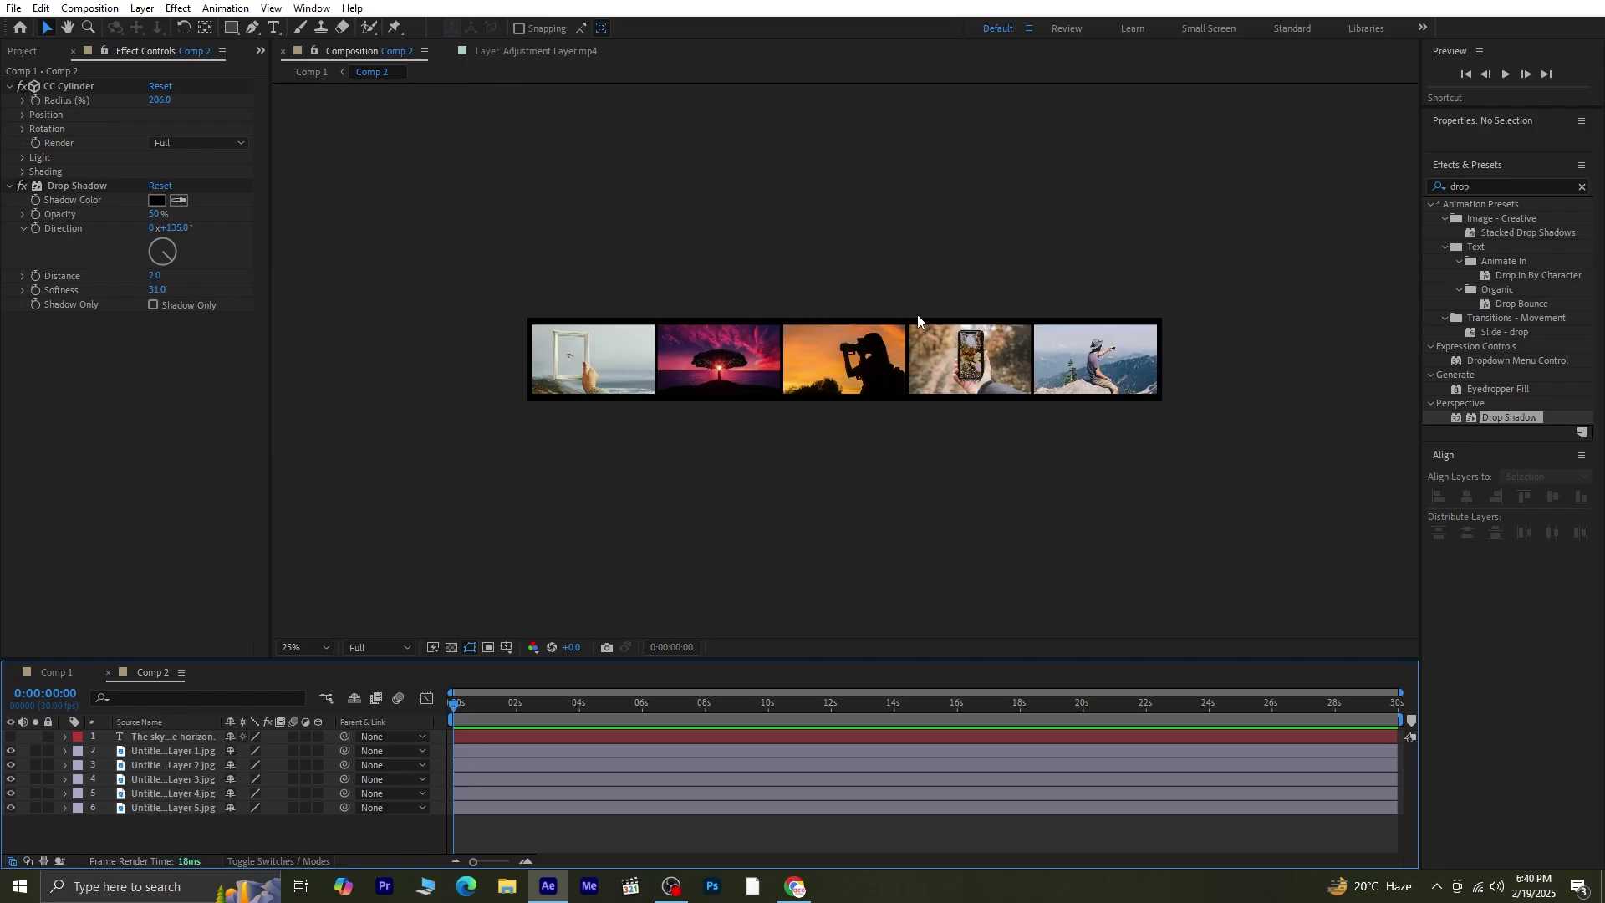
{"action": "left_click", "coordinate": [252, 27]}
{"action": "left_click", "coordinate": [527, 323]}
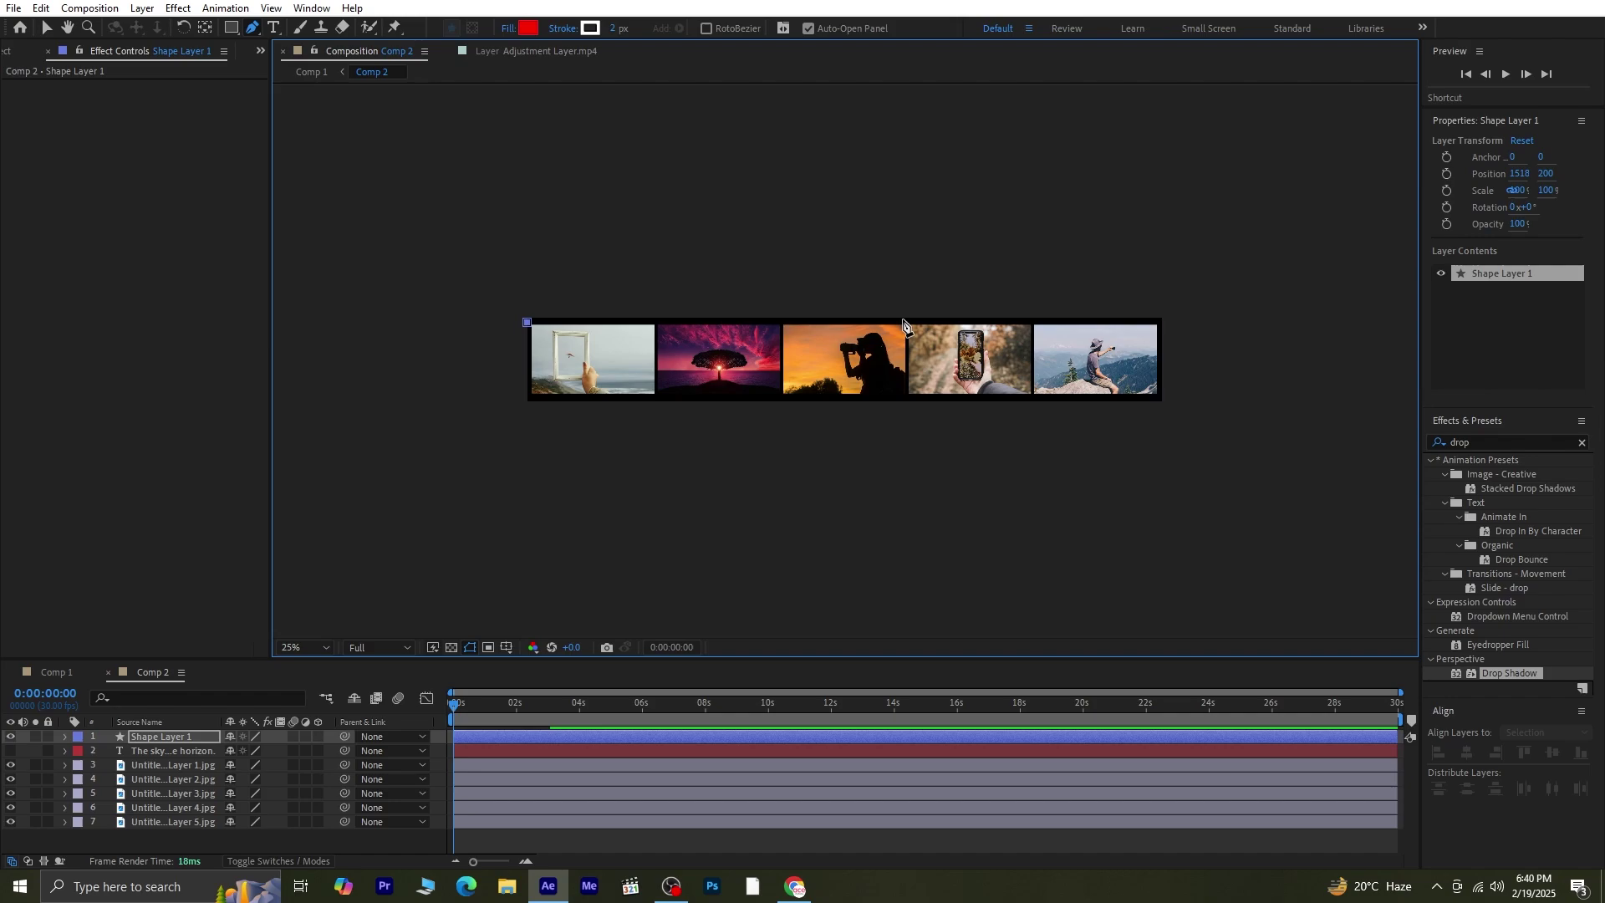
{"action": "left_click", "coordinate": [1166, 324]}
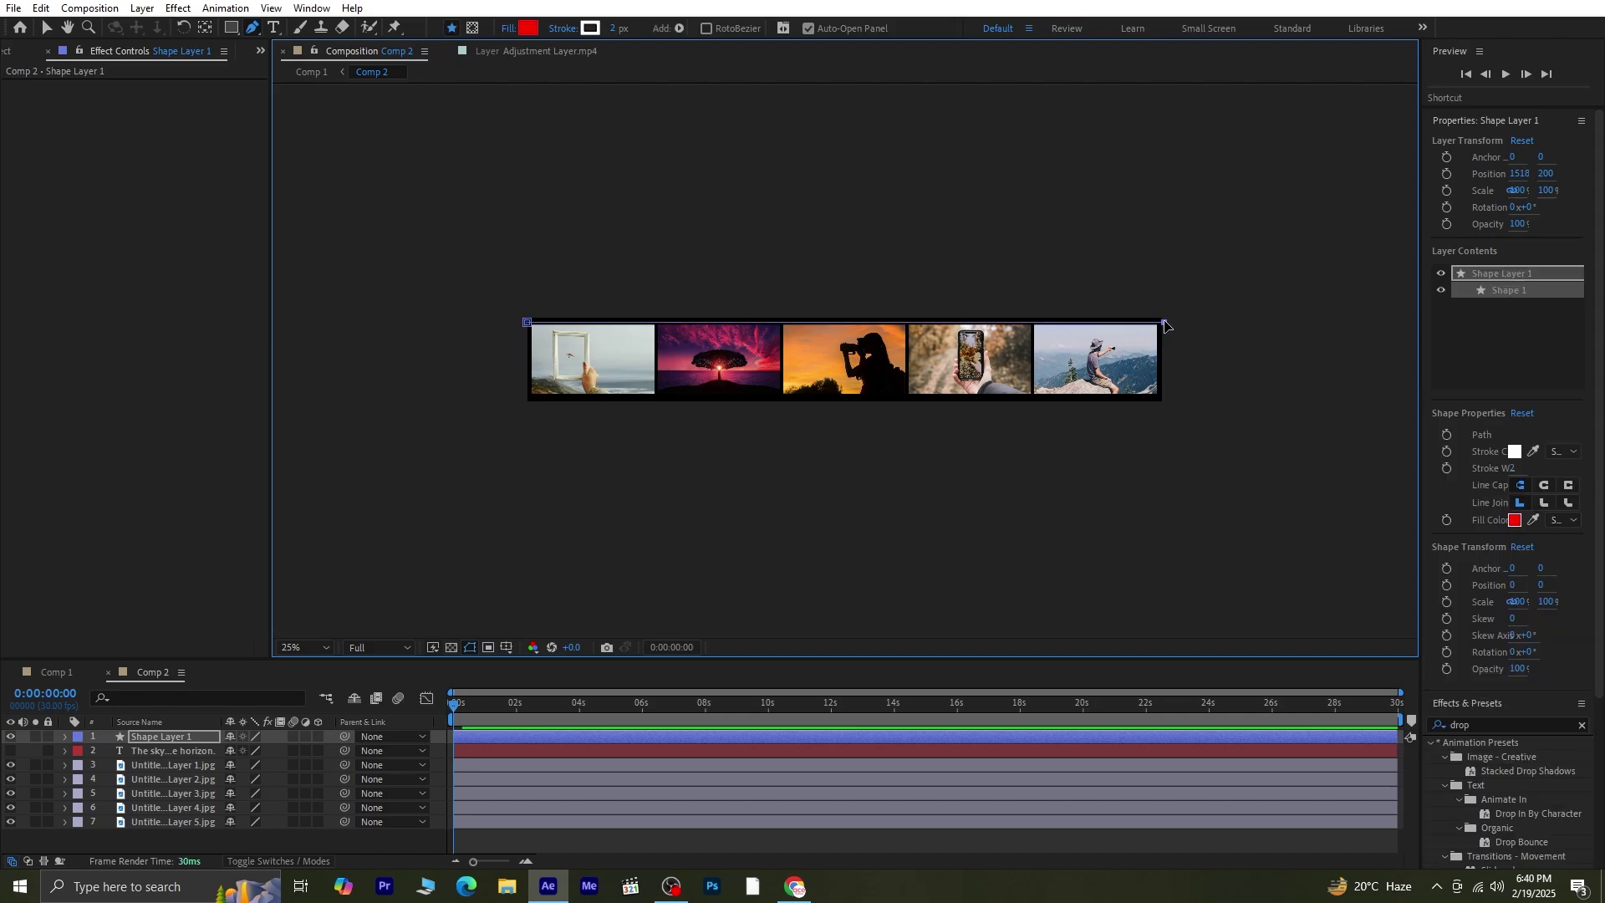
Remove the line's fill and set its white stroke width to 7 px.
{"action": "scroll", "coordinate": [1108, 322], "scroll_direction": "up", "scroll_amount": 2}
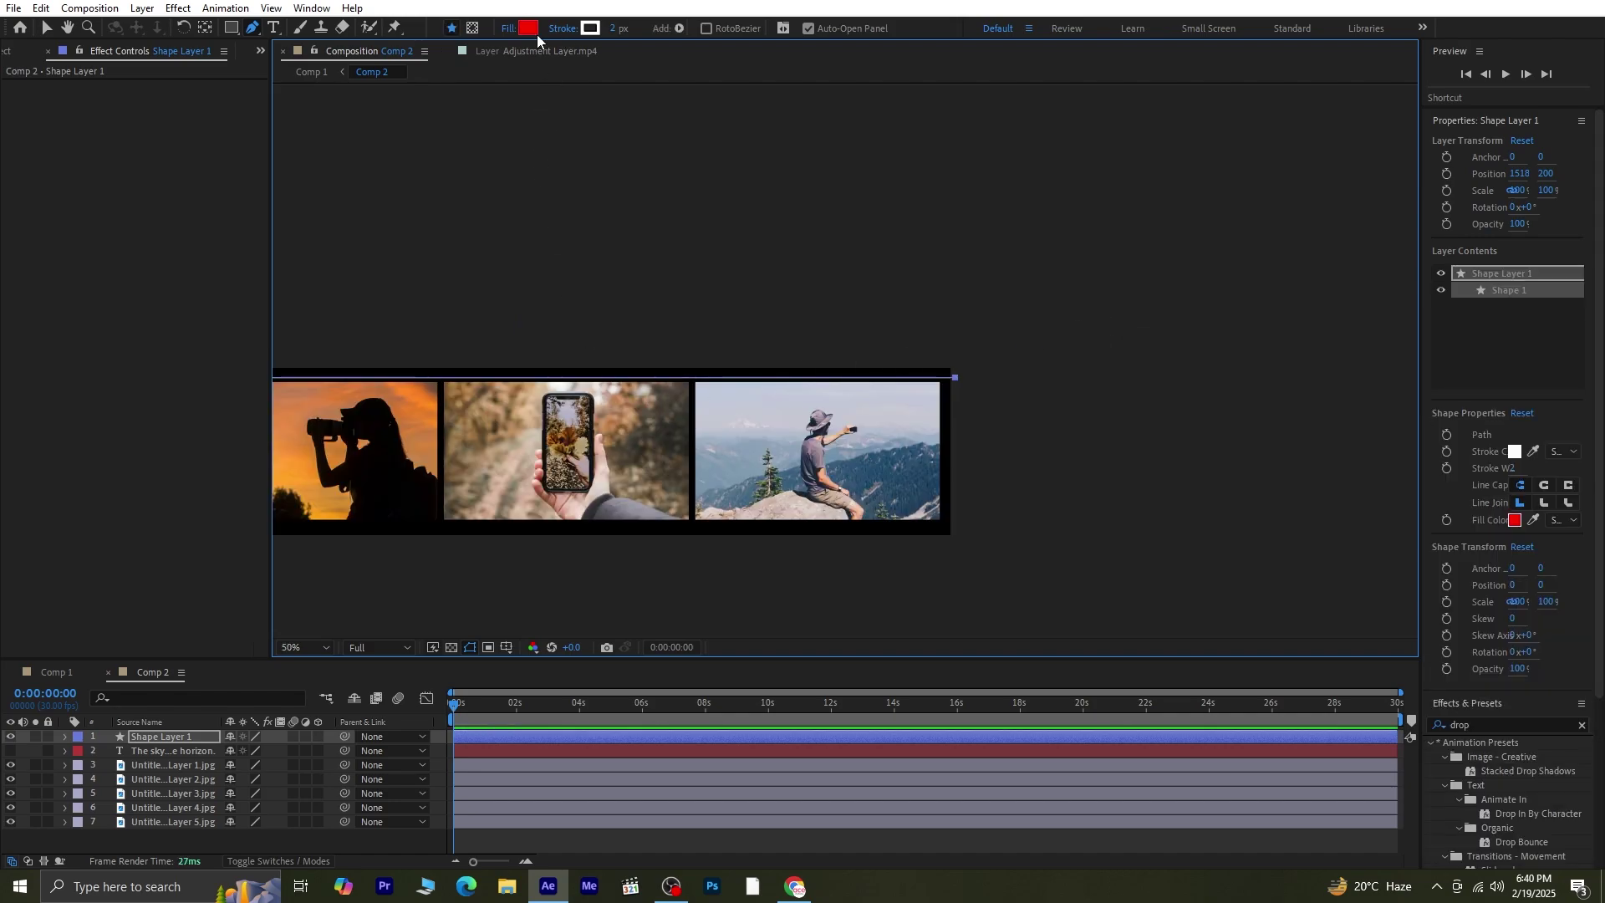
{"action": "left_click", "coordinate": [505, 32]}
{"action": "left_click", "coordinate": [721, 385]}
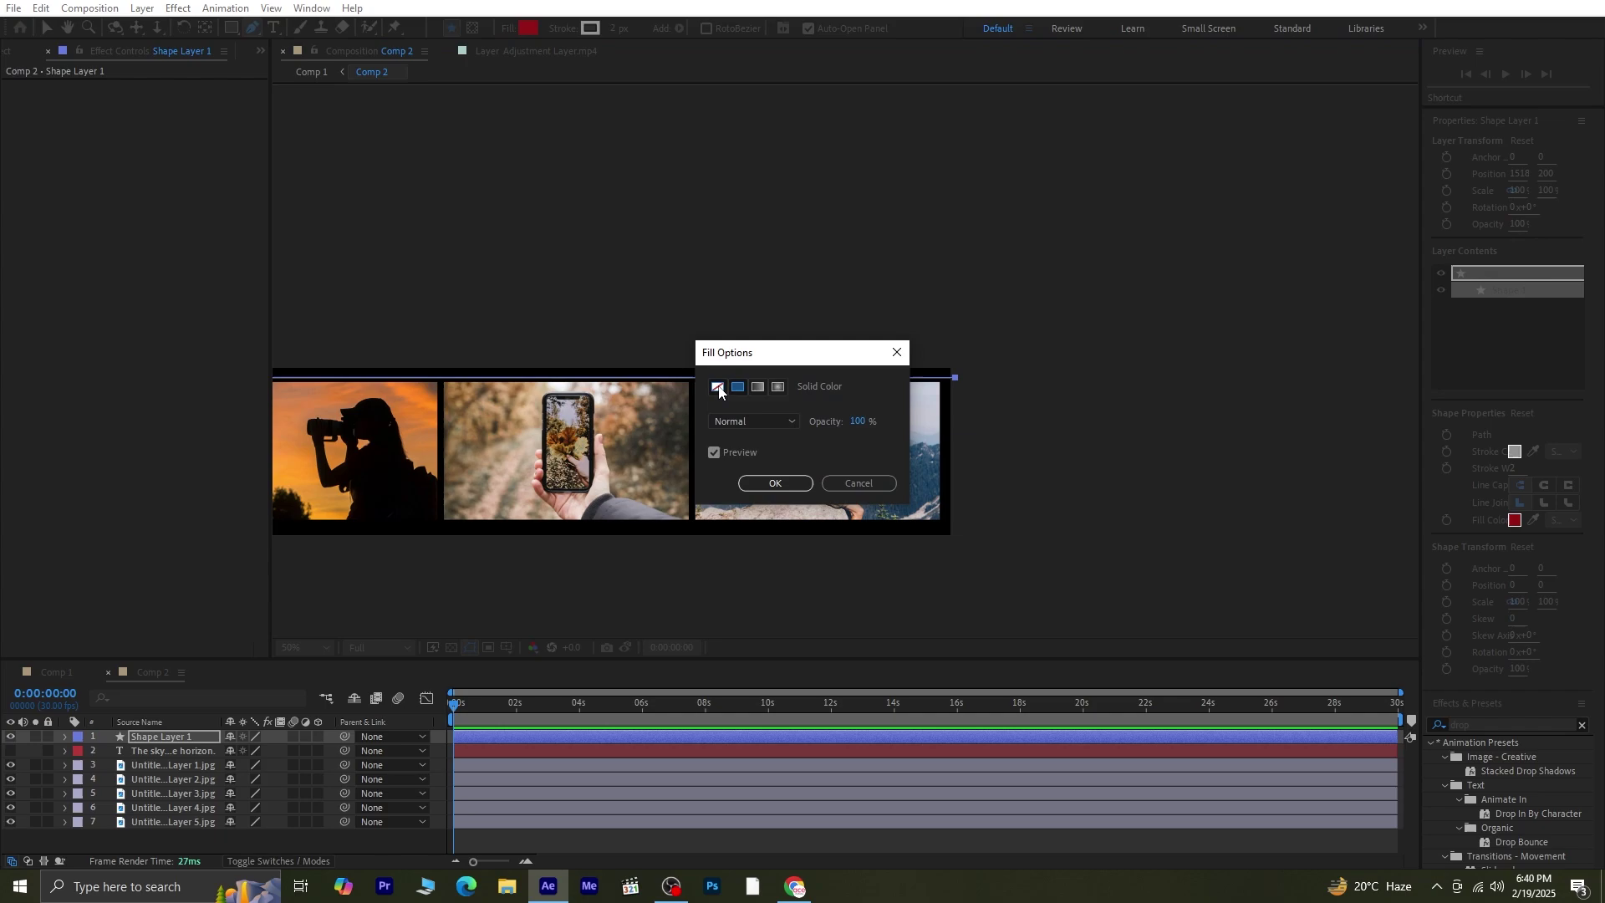
{"action": "left_click", "coordinate": [761, 484]}
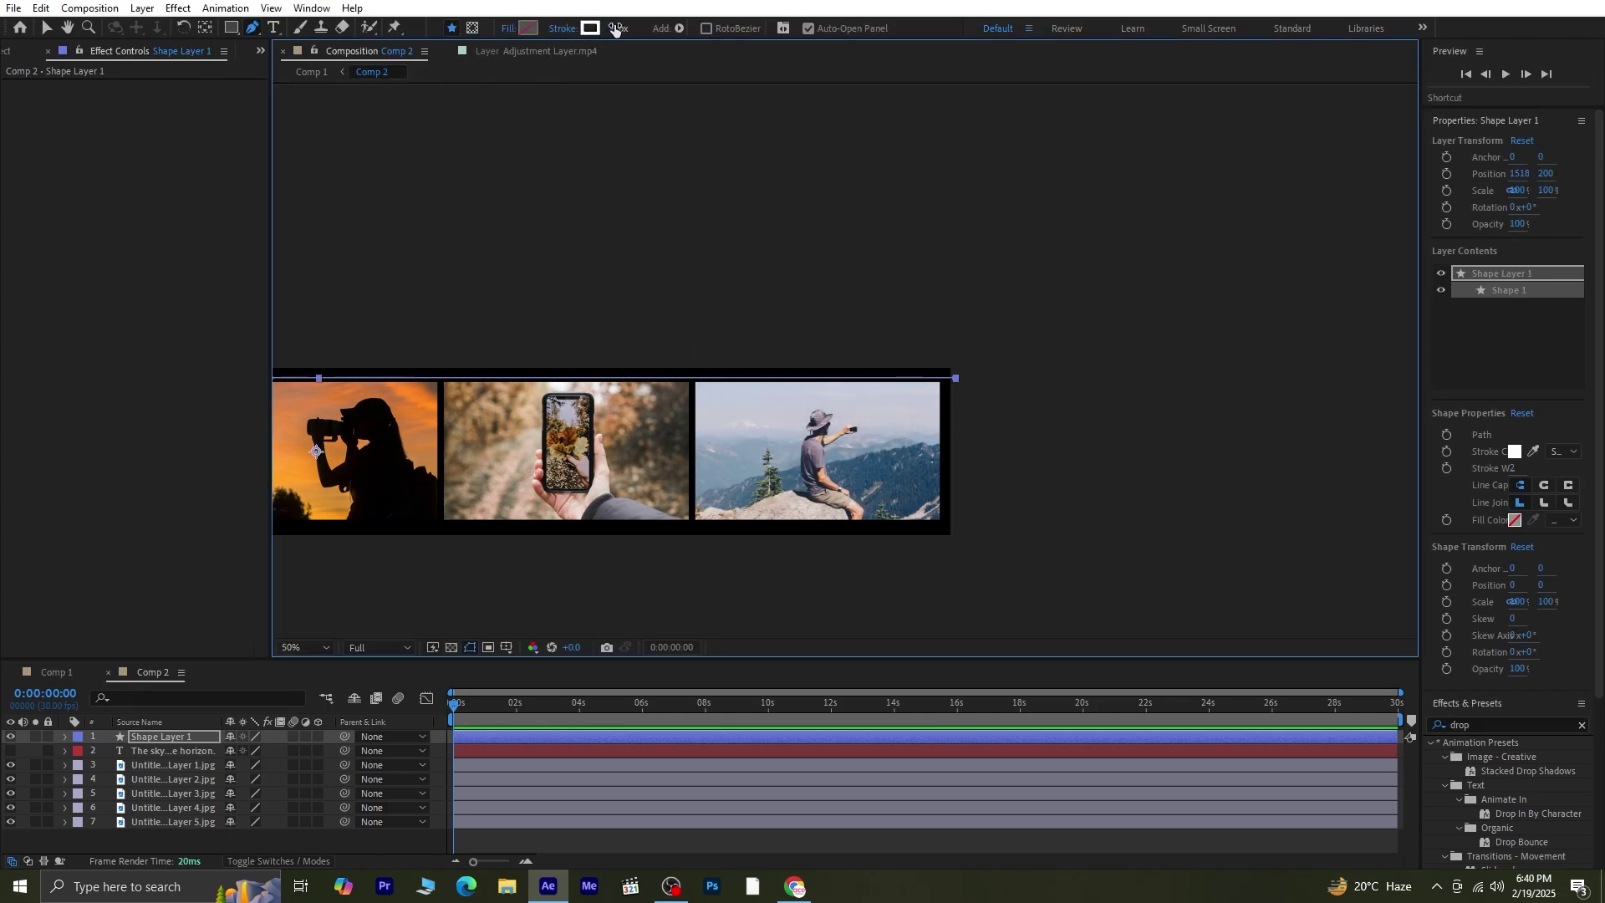
{"action": "left_click_drag", "start_coordinate": [615, 28], "coordinate": [0, 33]}
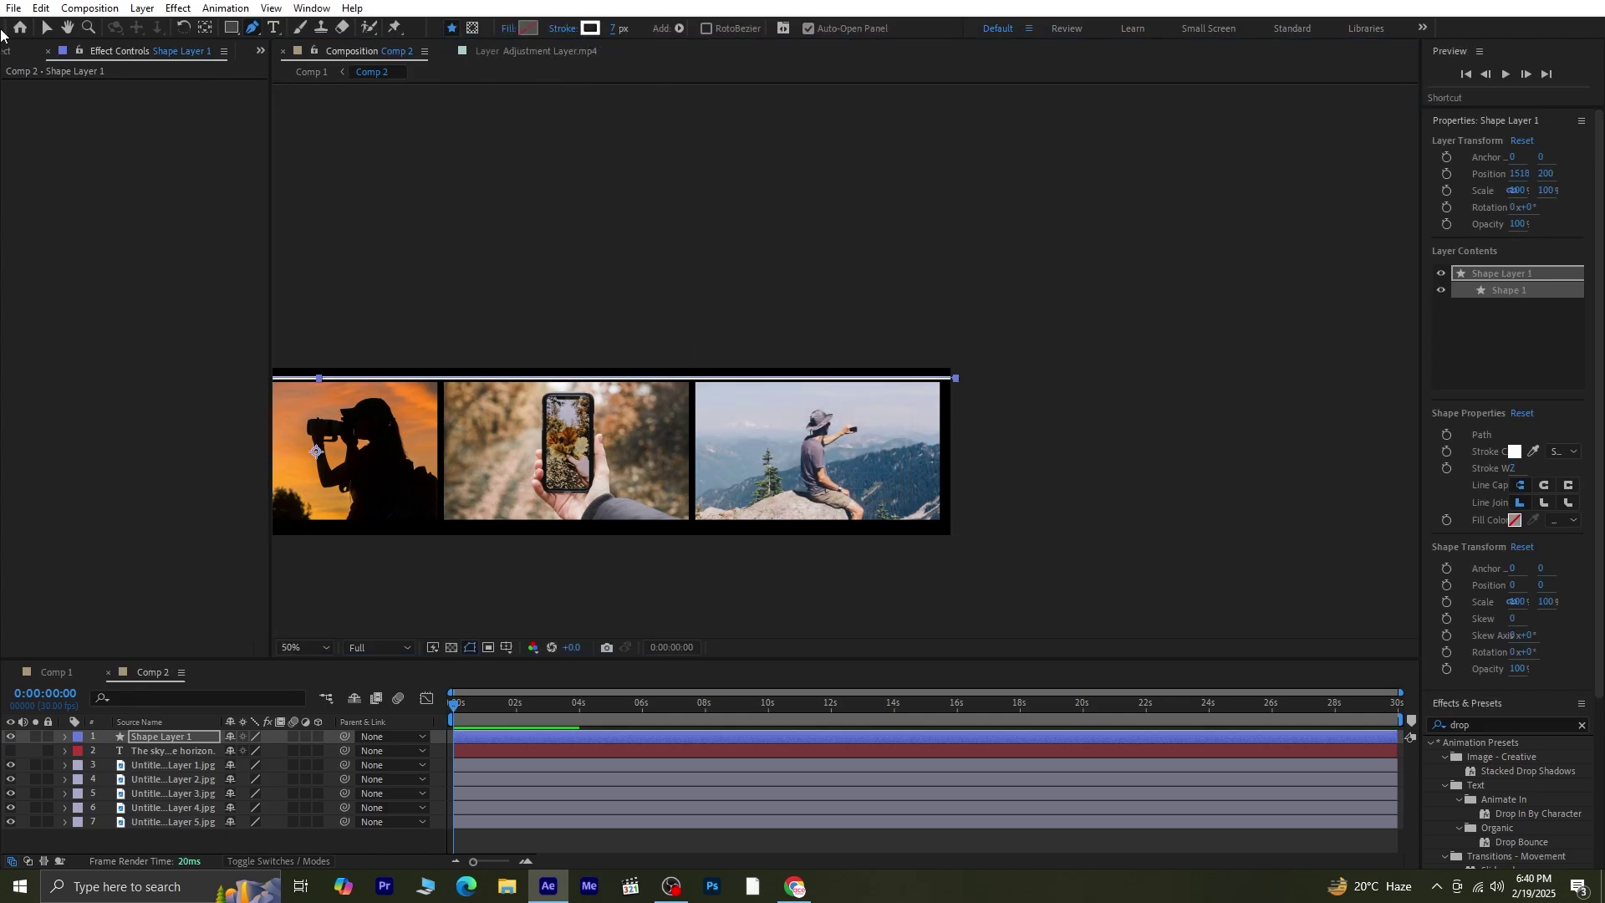
Move the white line up slightly so it sits within the black border above the images.
{"action": "left_click", "coordinate": [49, 29]}
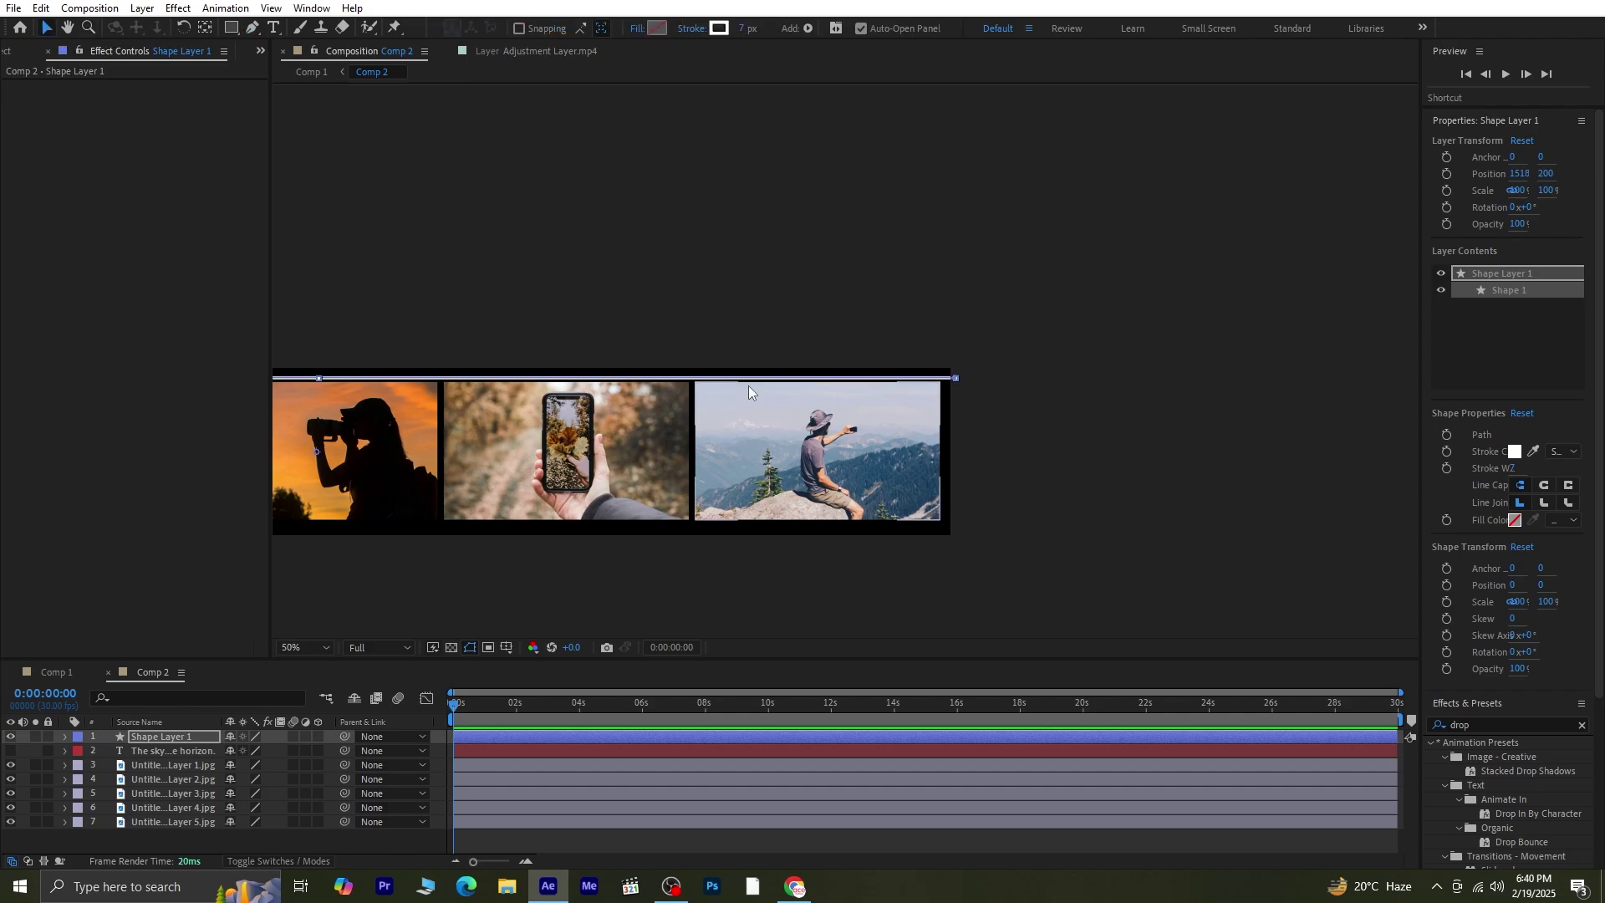
{"action": "left_click_drag", "start_coordinate": [752, 383], "coordinate": [752, 379]}
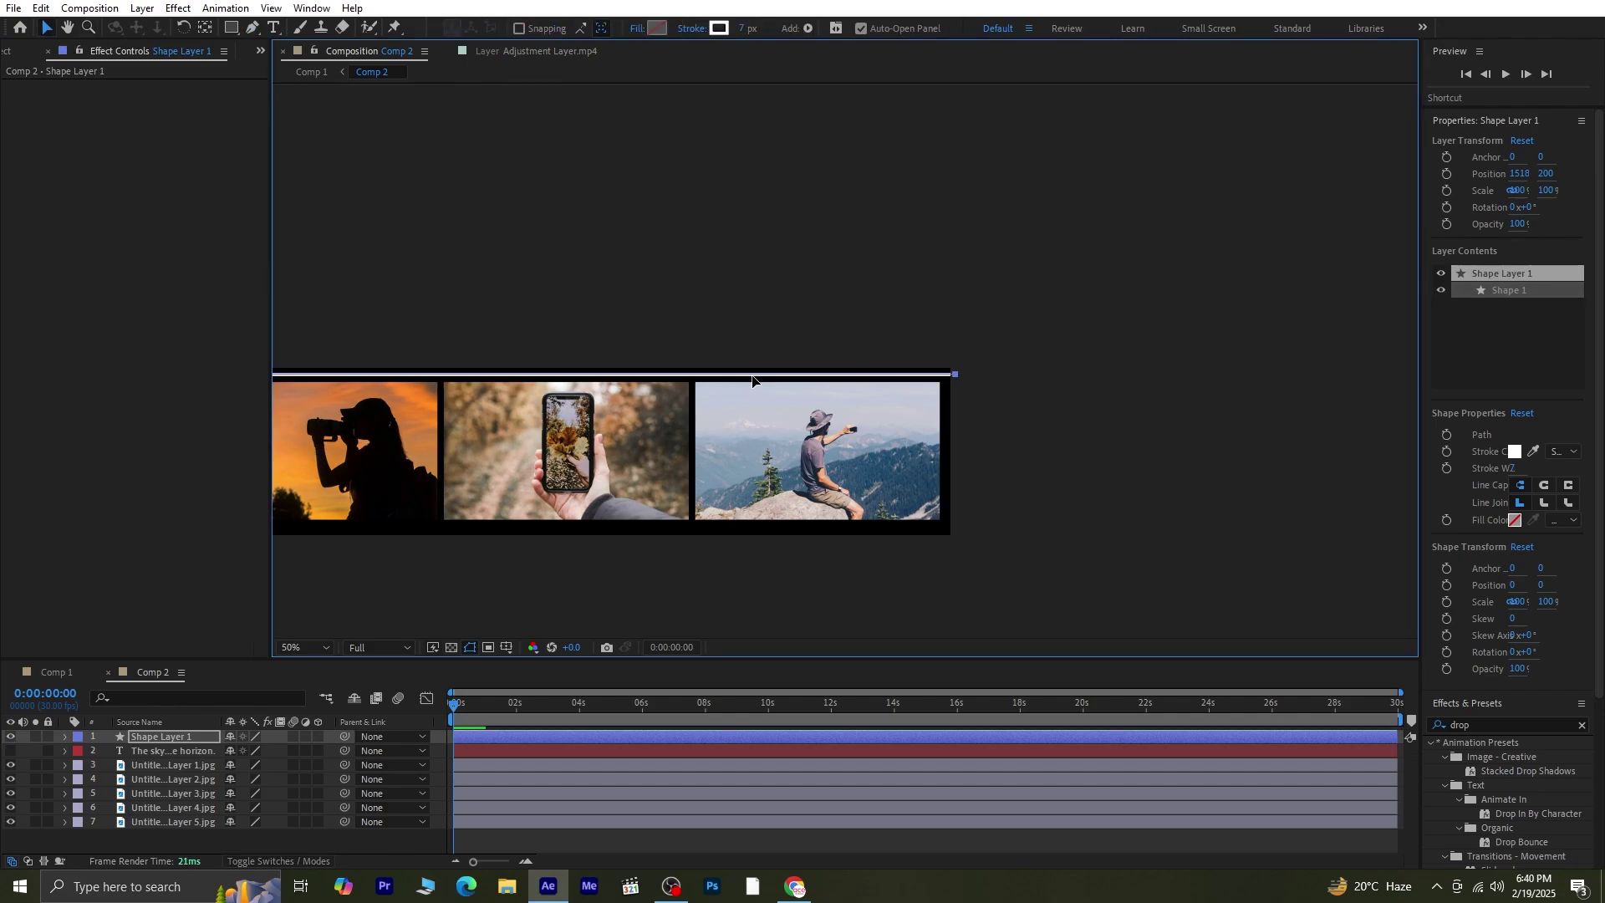
{"action": "left_click_drag", "start_coordinate": [768, 462], "coordinate": [1372, 452]}
{"action": "key", "text": "v"}
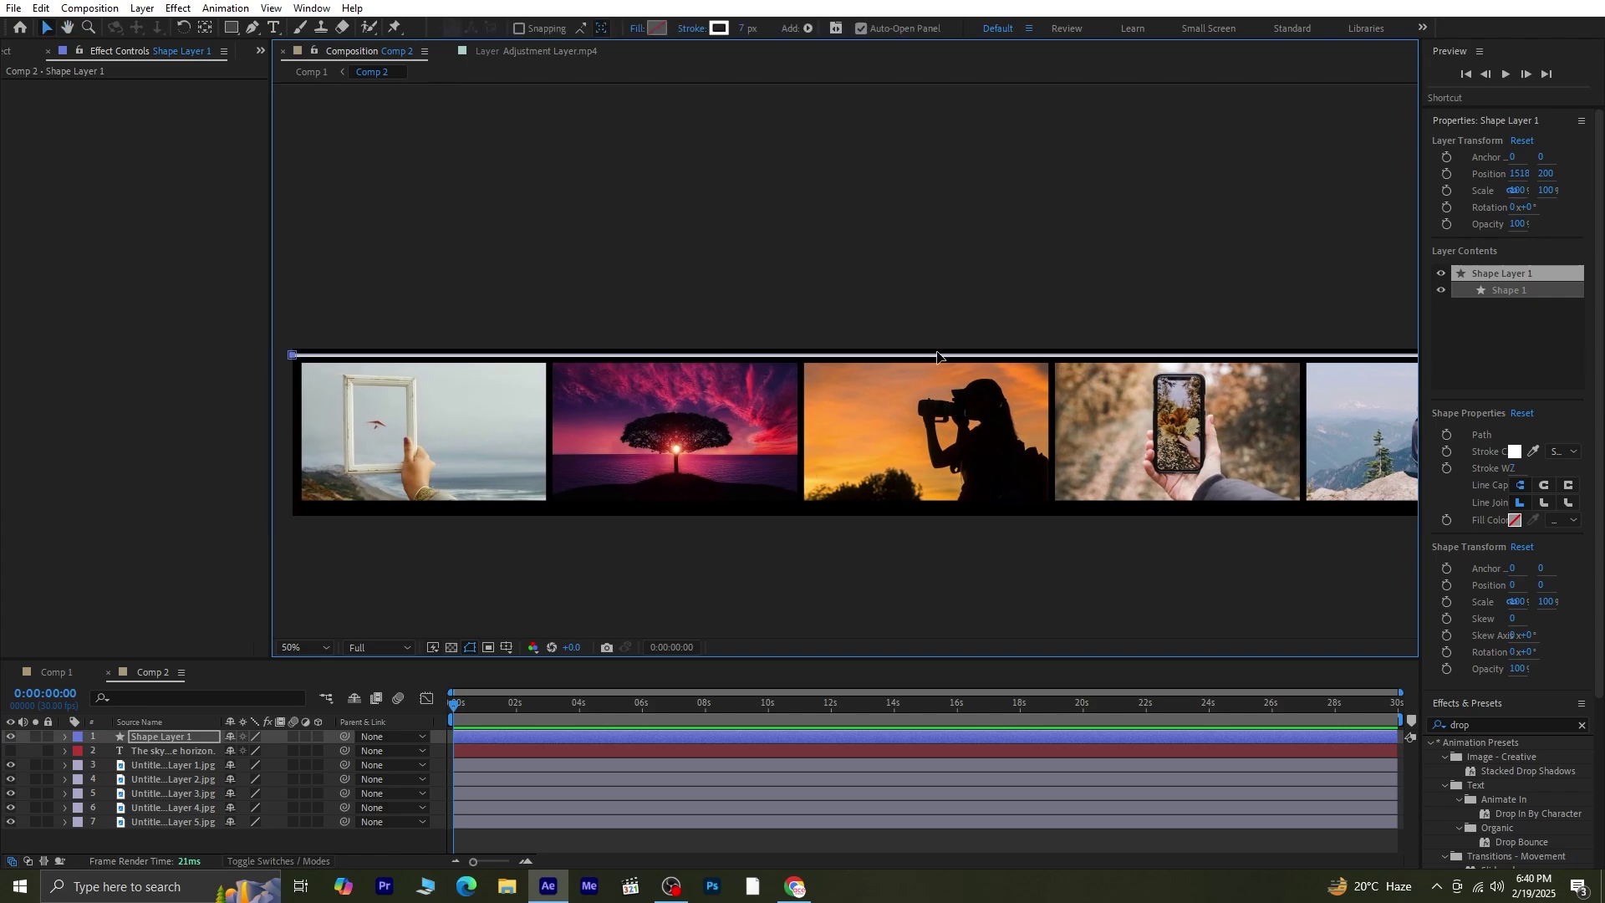
Duplicate the Shape Layer 1 line and move the copy down onto the black border below the images.
{"action": "left_click", "coordinate": [178, 737]}
{"action": "key", "text": "ctrl+d"}
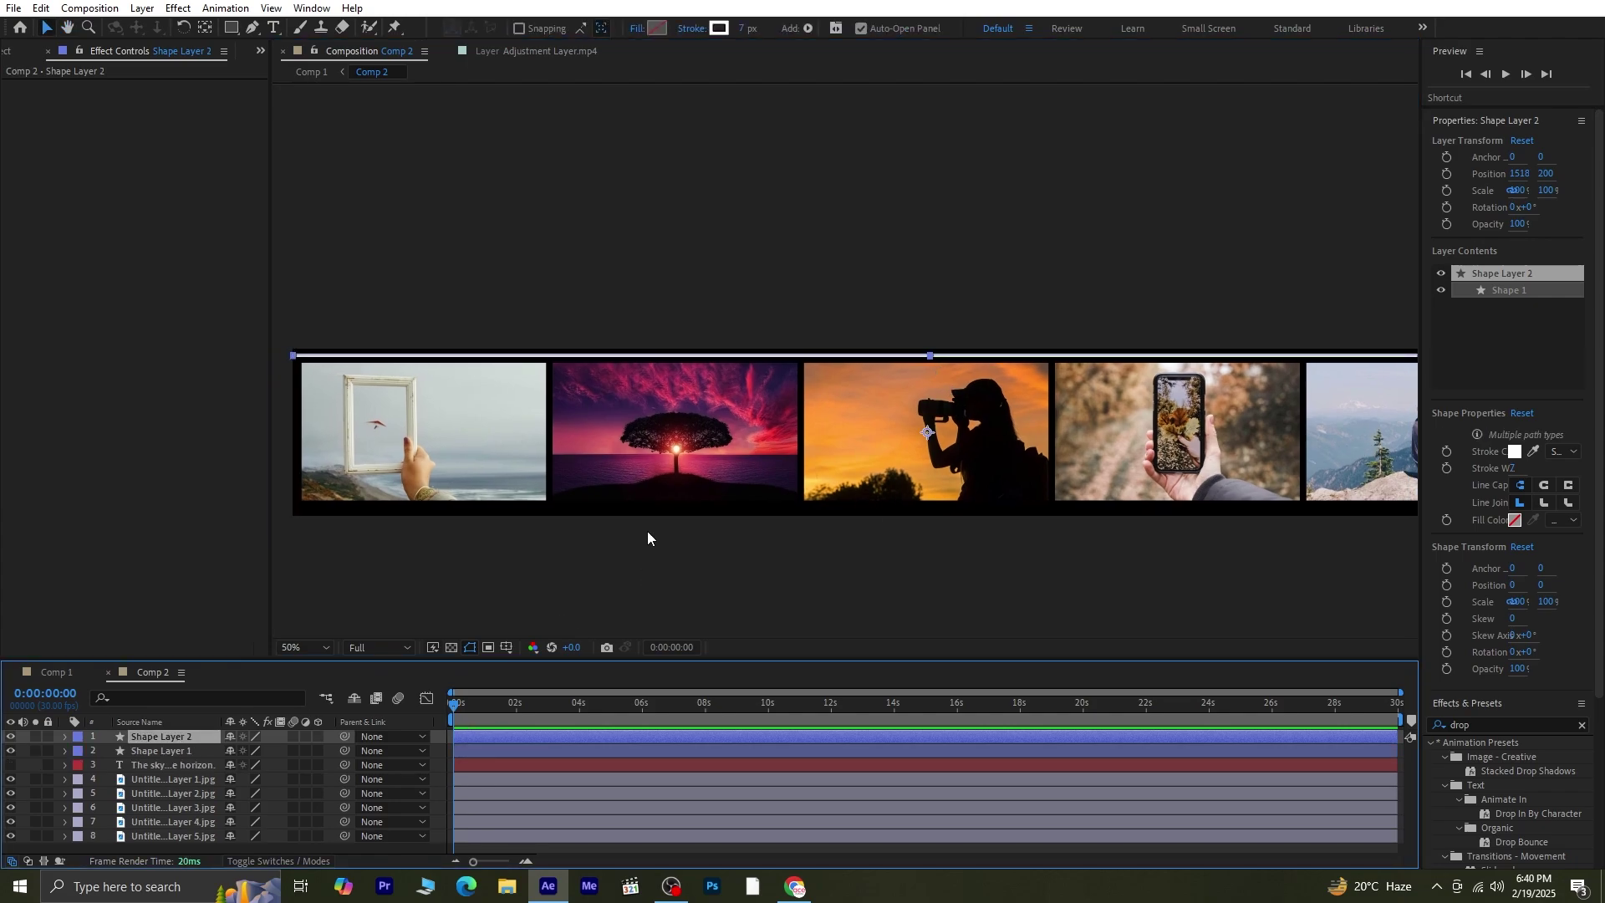
{"action": "key", "text": "Down"}
{"action": "key", "text": "Down"}
{"action": "key", "text": "Down"}
{"action": "key", "text": "Down"}
{"action": "key", "text": "Down"}
{"action": "key", "text": "Down"}
{"action": "key", "text": "Down"}
{"action": "key", "text": "Down"}
{"action": "key", "text": "Down"}
{"action": "key", "text": "Down"}
{"action": "key", "text": "Down"}
{"action": "key", "text": "Down"}
{"action": "key", "text": "Down"}
{"action": "key", "text": "Down"}
{"action": "key", "text": "Down"}
{"action": "key", "text": "Down"}
{"action": "key", "text": "Down"}
{"action": "key", "text": "Down"}
{"action": "key", "text": "Down"}
{"action": "key", "text": "Down"}
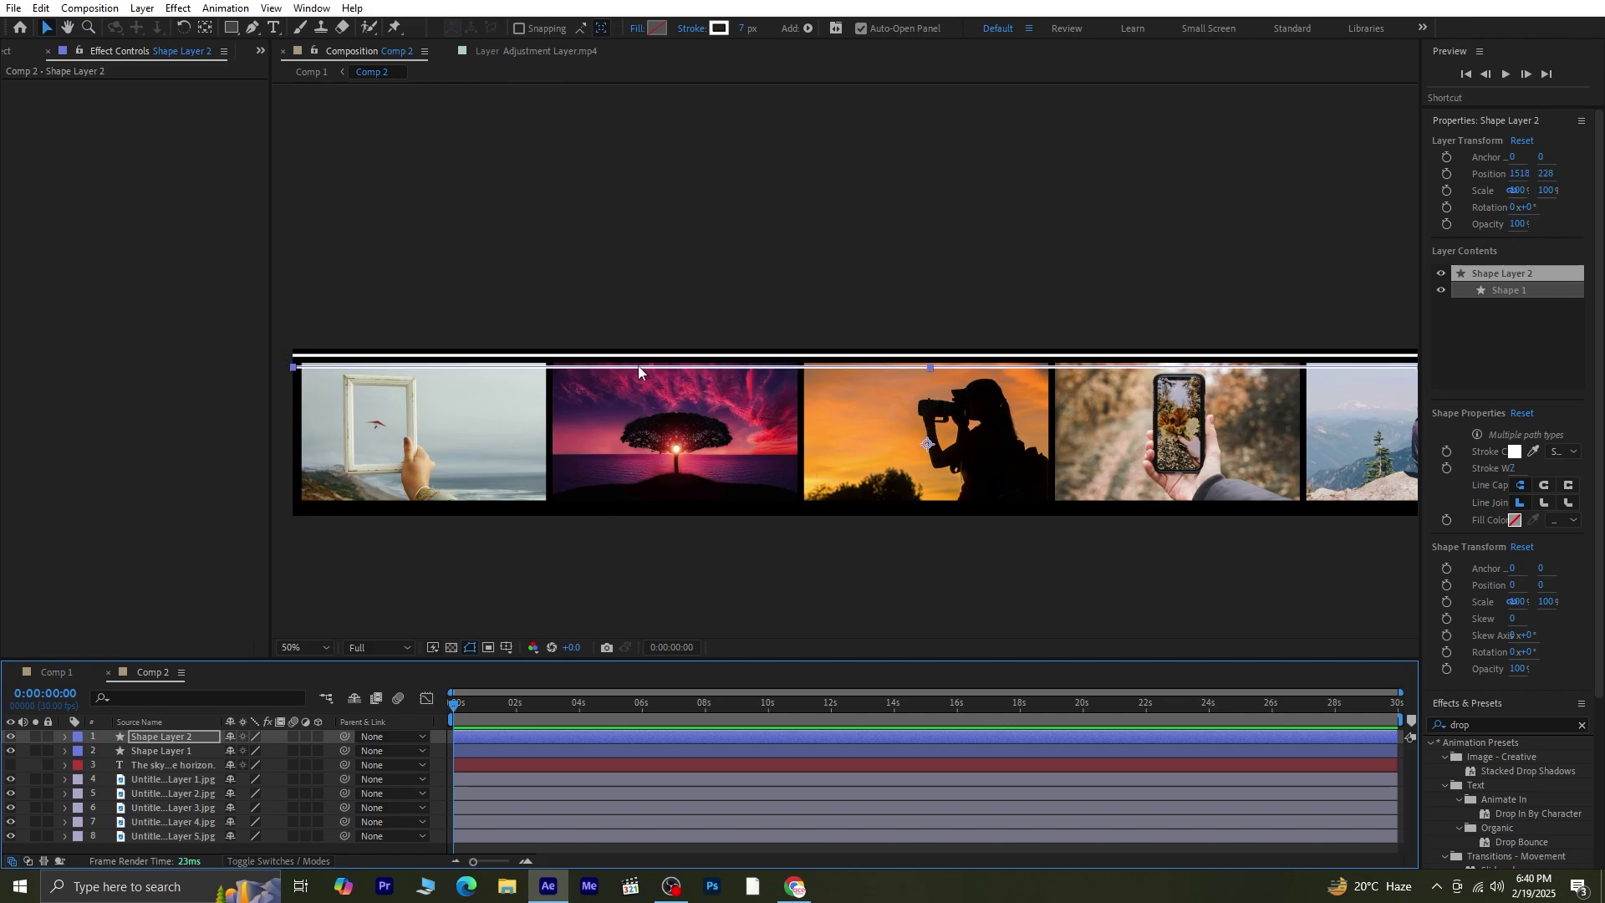
{"action": "left_click_drag", "start_coordinate": [639, 367], "coordinate": [628, 512]}
{"action": "key", "text": "Down"}
{"action": "key", "text": "Down"}
{"action": "key", "text": "Down"}
{"action": "key", "text": "Down"}
{"action": "key", "text": "Down"}
{"action": "key", "text": "Down"}
{"action": "key", "text": "Down"}
{"action": "key", "text": "Down"}
{"action": "key", "text": "Down"}
{"action": "key", "text": "Down"}
{"action": "key", "text": "Down"}
{"action": "key", "text": "Down"}
{"action": "key", "text": "Down"}
{"action": "key", "text": "Down"}
{"action": "key", "text": "Down"}
{"action": "key", "text": "Down"}
{"action": "key", "text": "Down"}
{"action": "key", "text": "Down"}
{"action": "key", "text": "Down"}
{"action": "key", "text": "Down"}
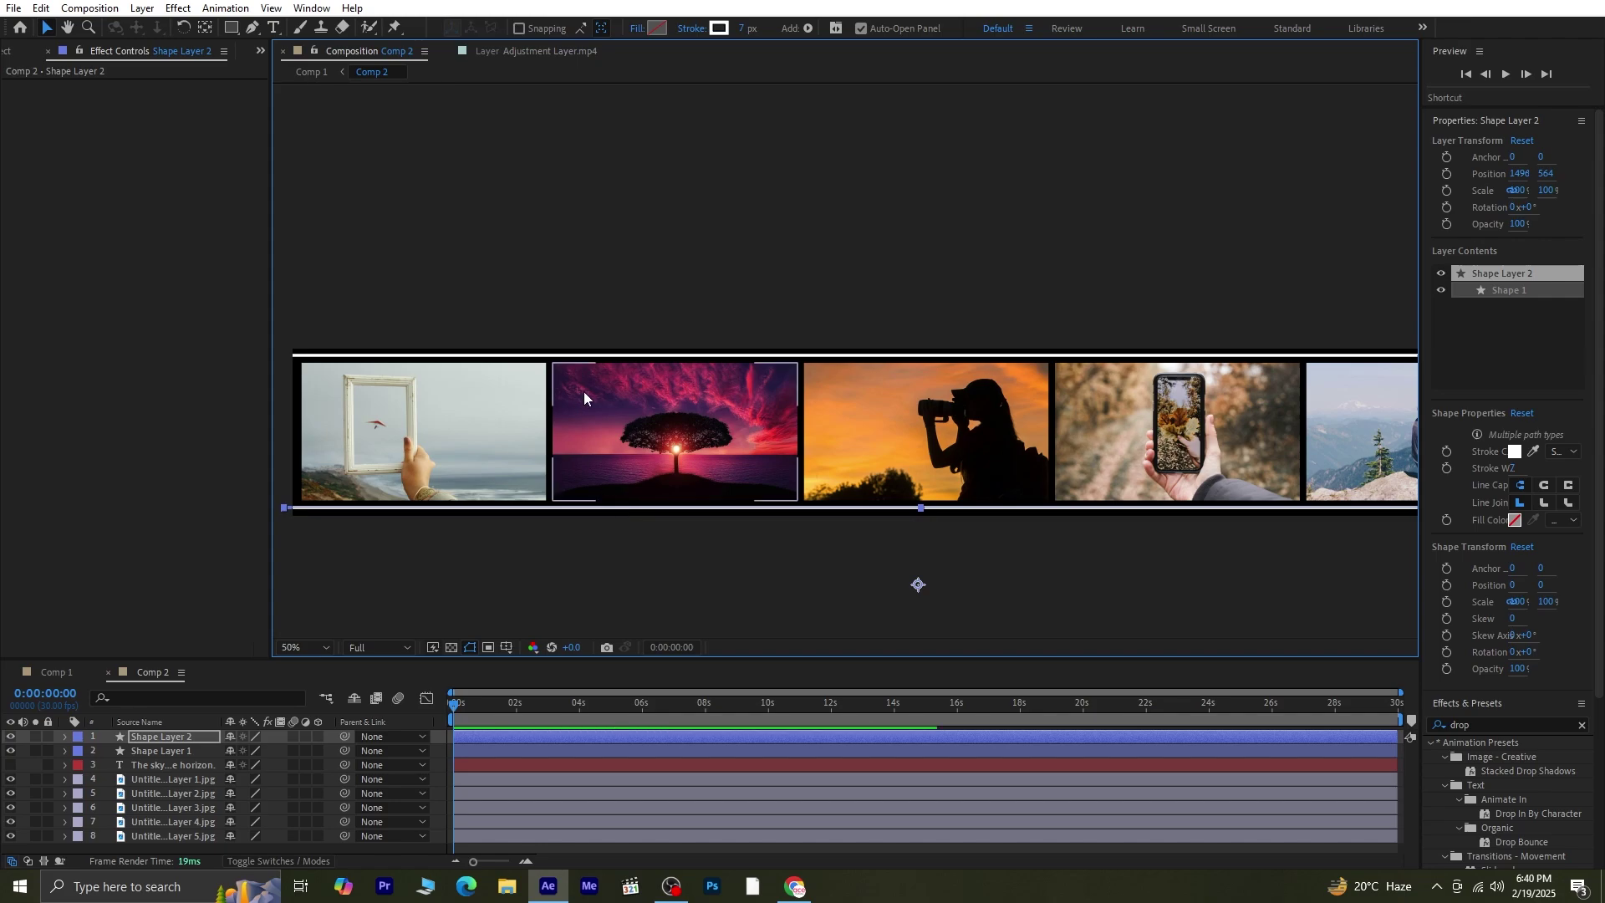
{"action": "left_click", "coordinate": [659, 559]}
{"action": "left_click", "coordinate": [660, 511]}
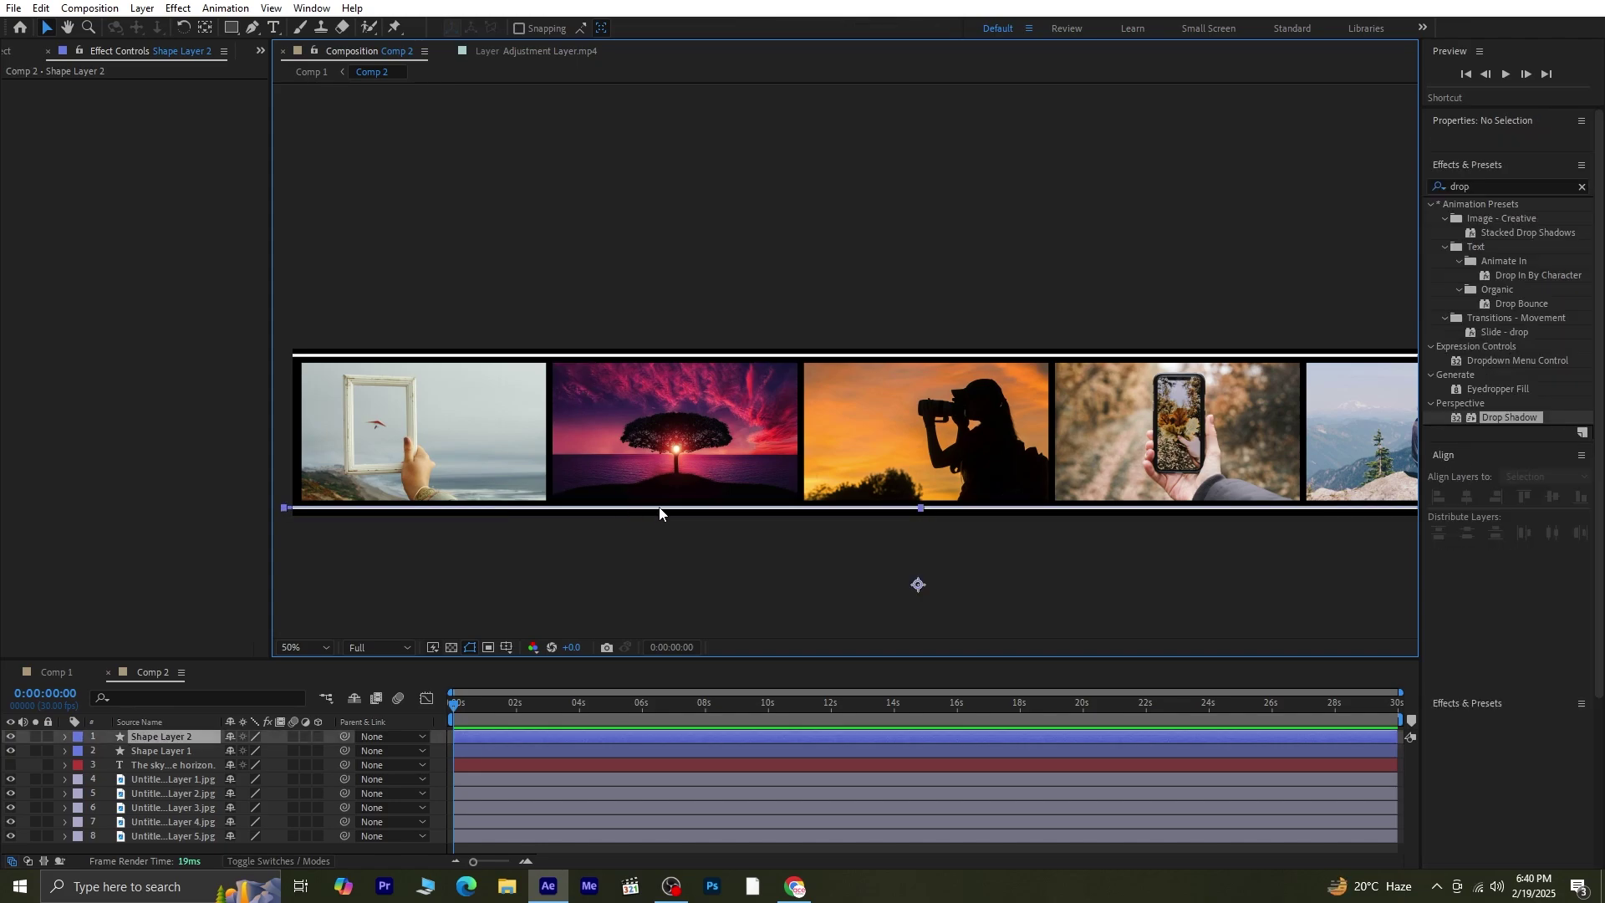
{"action": "left_click", "coordinate": [671, 552]}
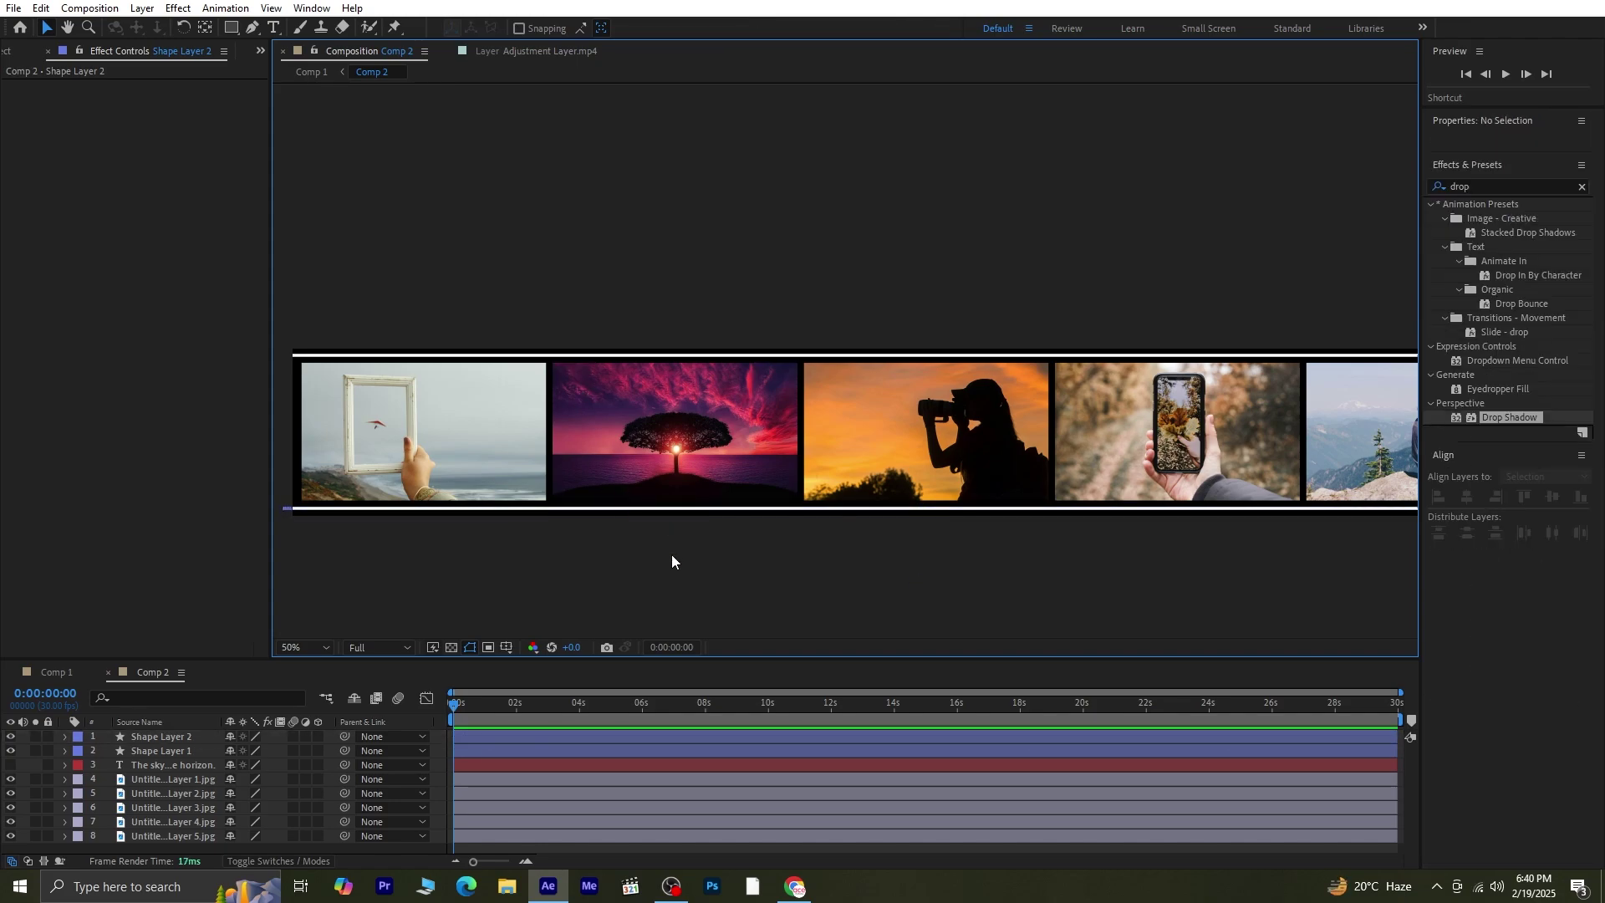
Return to Comp 1 to check the ring with its white border lines.
{"action": "left_click", "coordinate": [40, 669]}
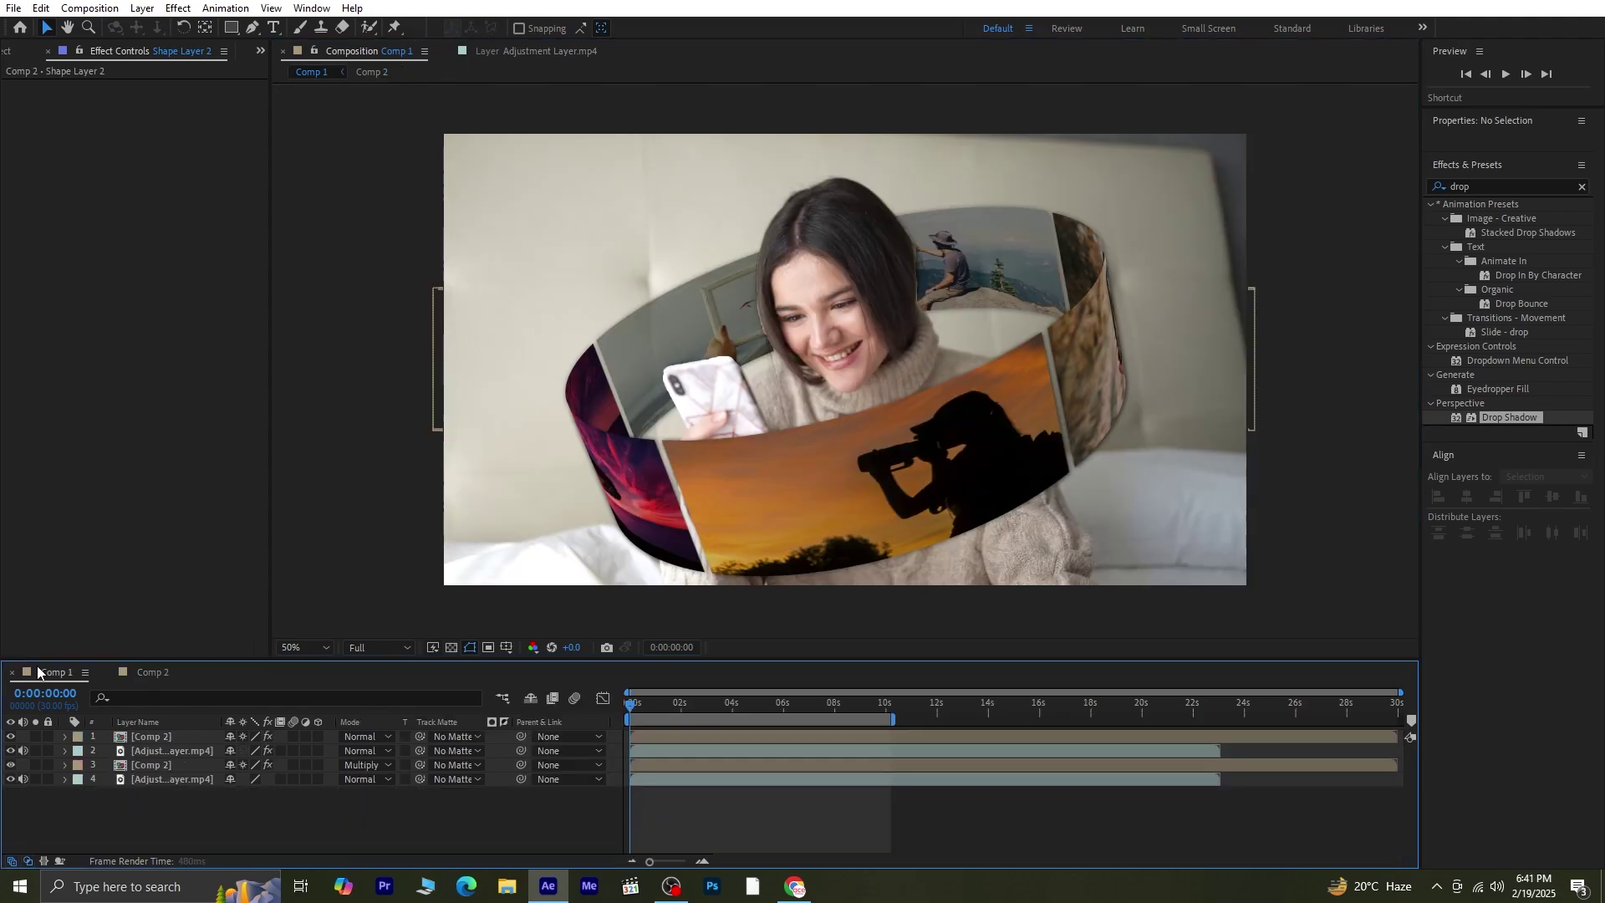
{"action": "left_click", "coordinate": [550, 701]}
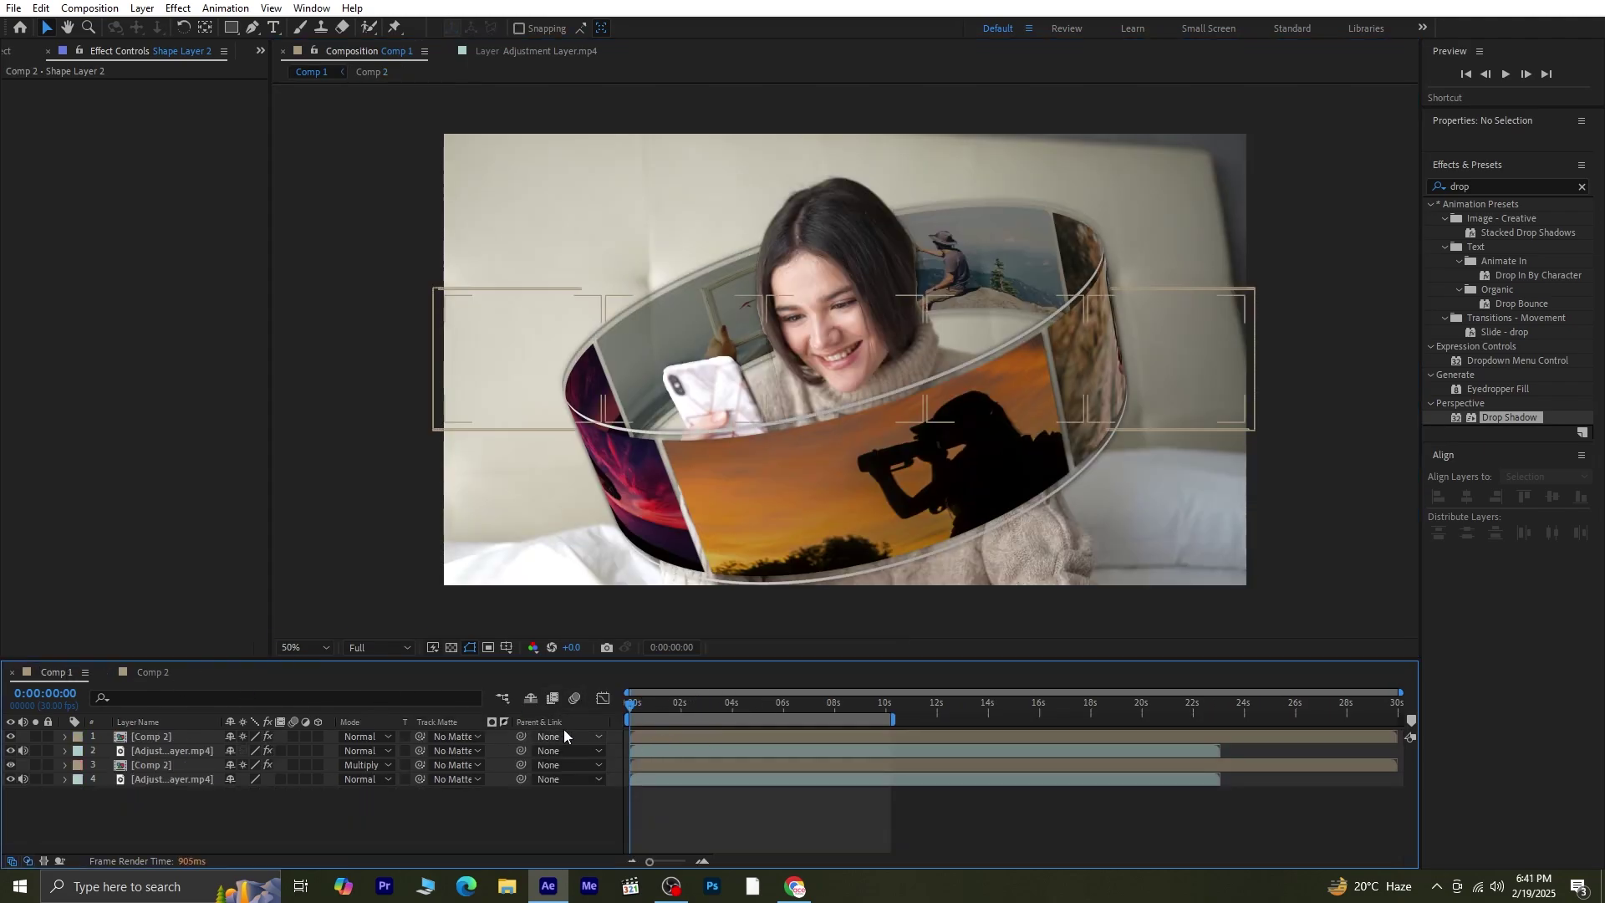